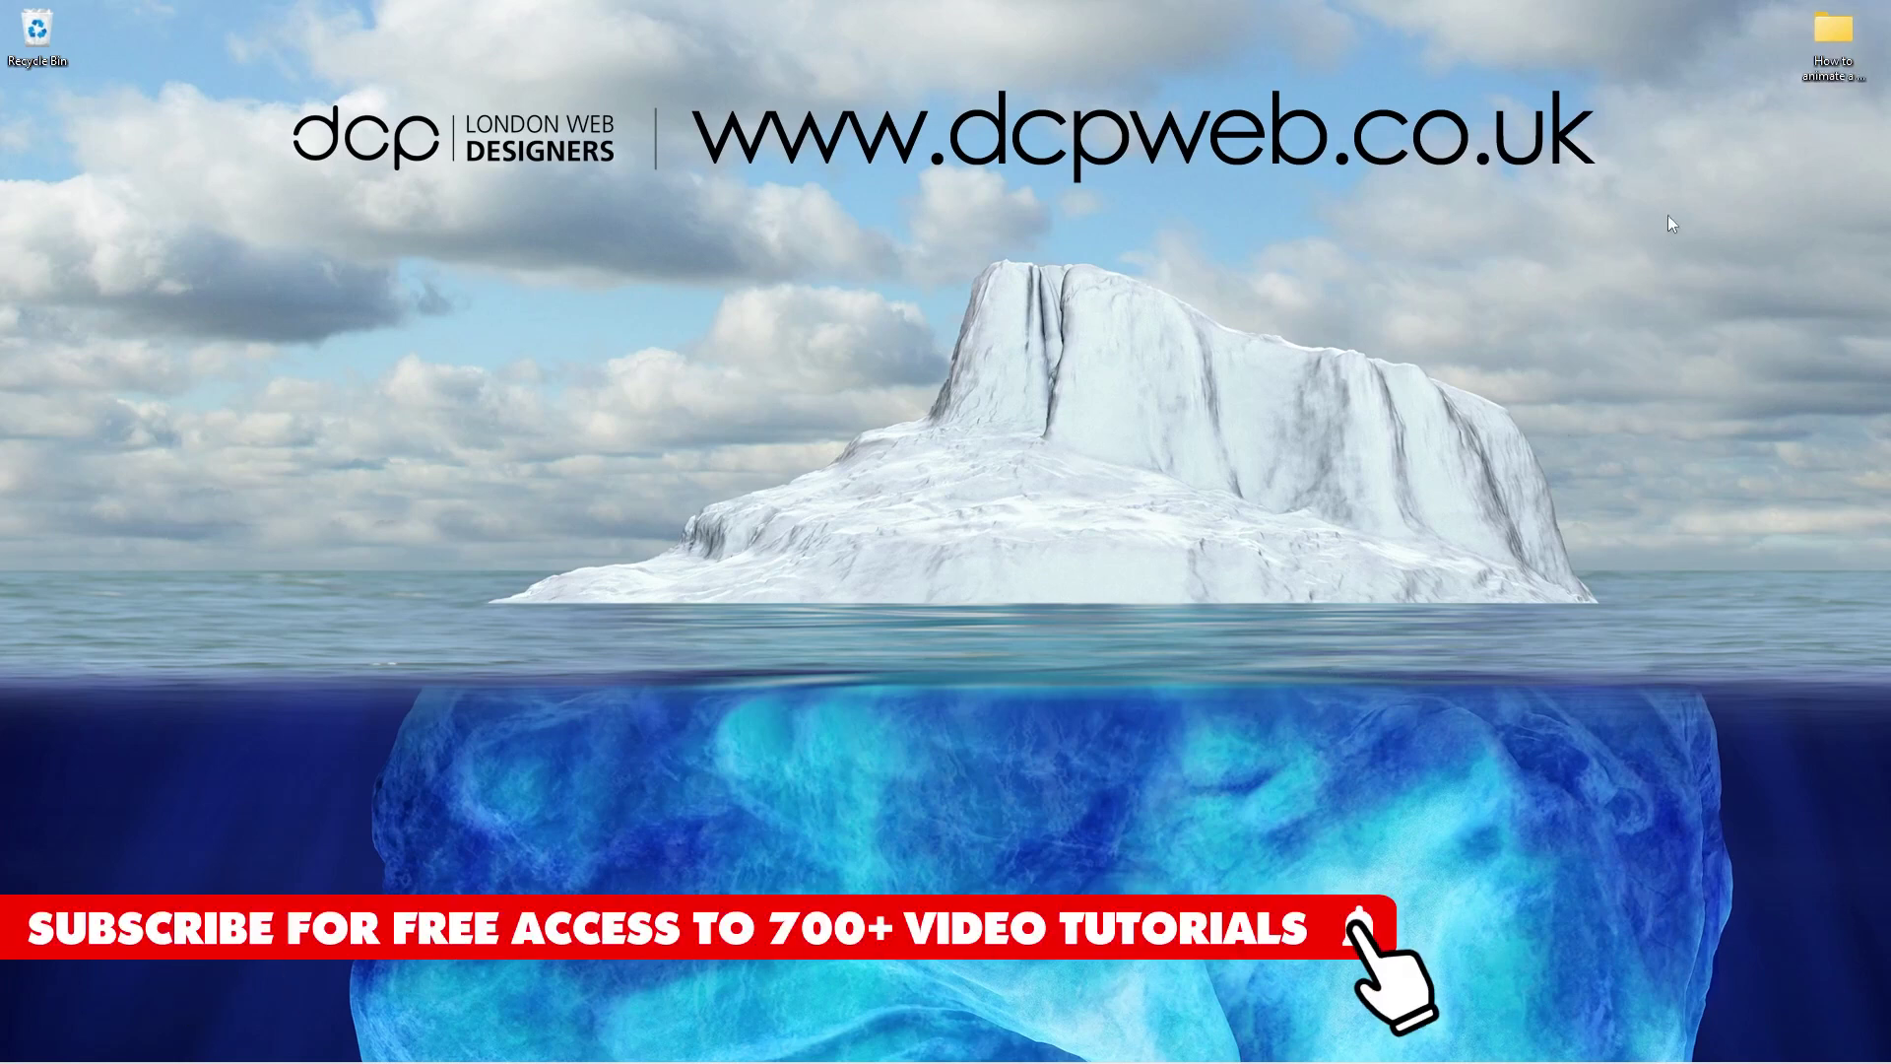
Open the desktop folder for the watermark logo project and preview logo_NO_STRAPLINE.png
{"action": "double_click", "coordinate": [1833, 35]}
{"action": "left_click_drag", "start_coordinate": [1103, 274], "coordinate": [747, 255]}
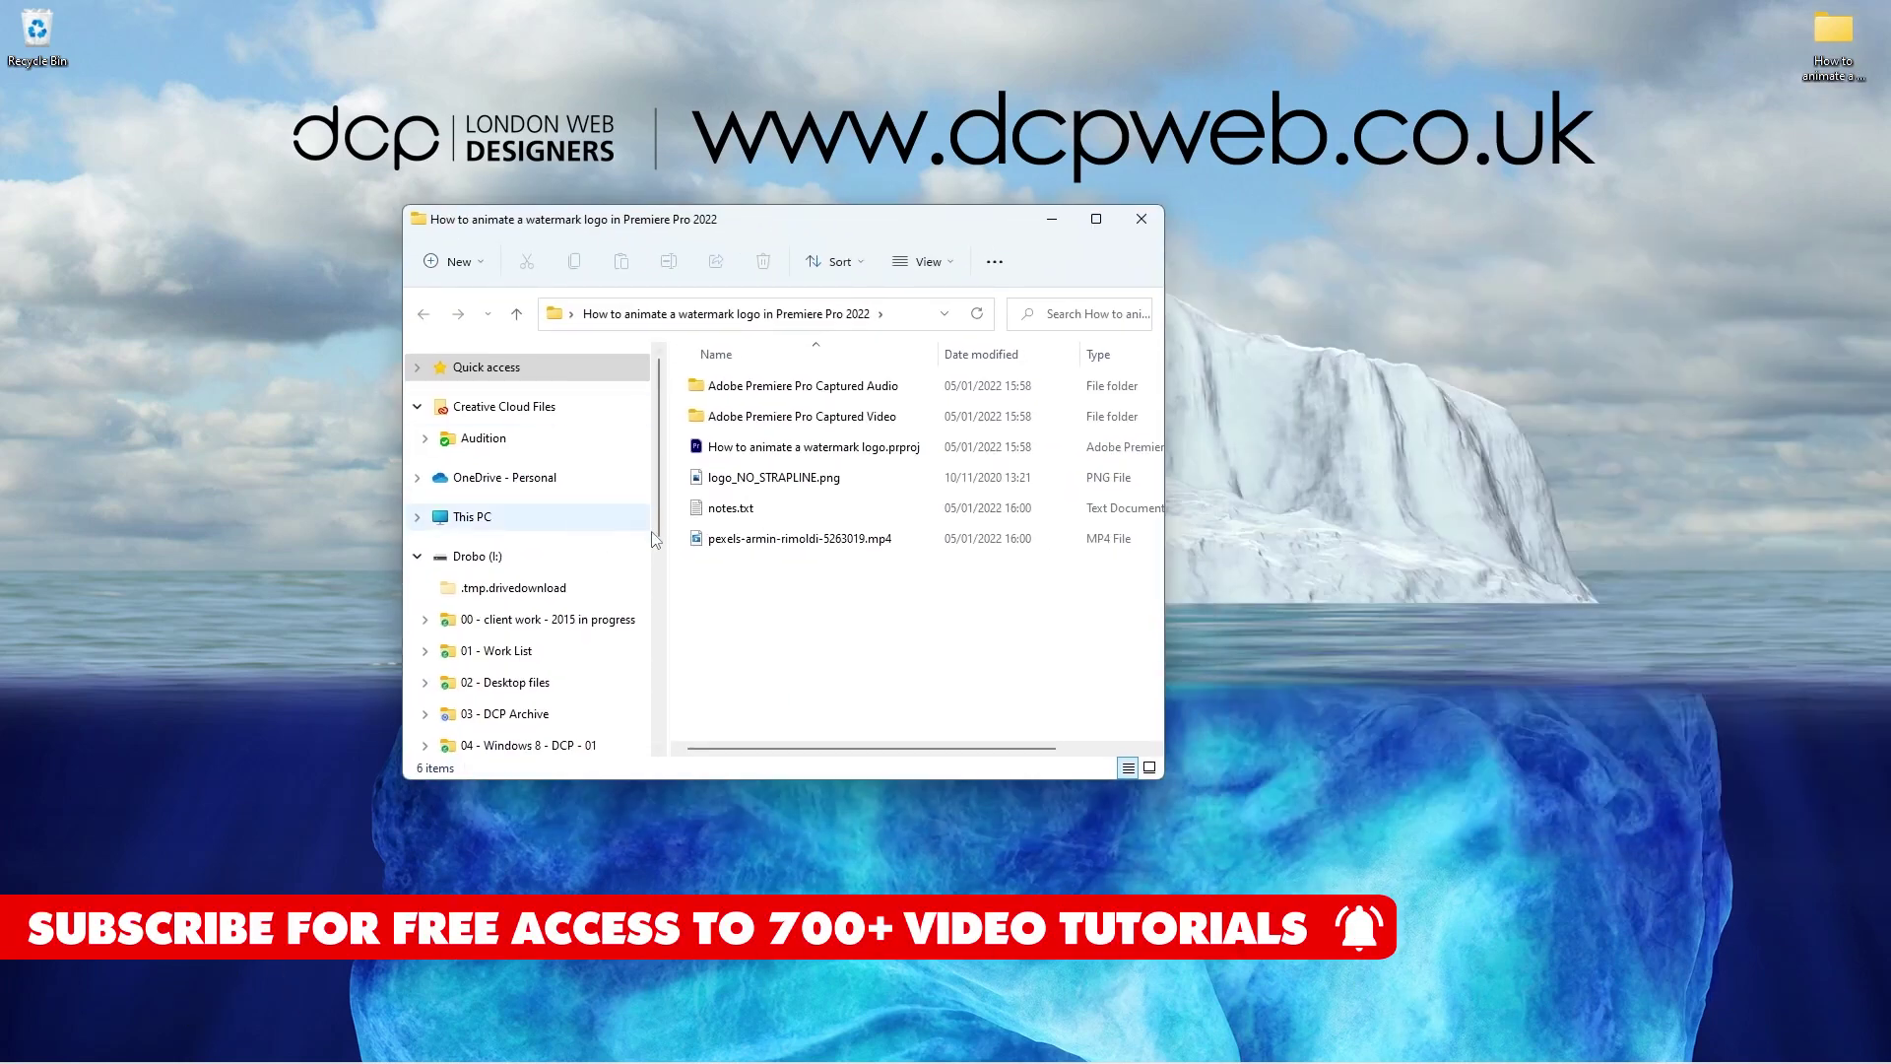
{"action": "double_click", "coordinate": [771, 479]}
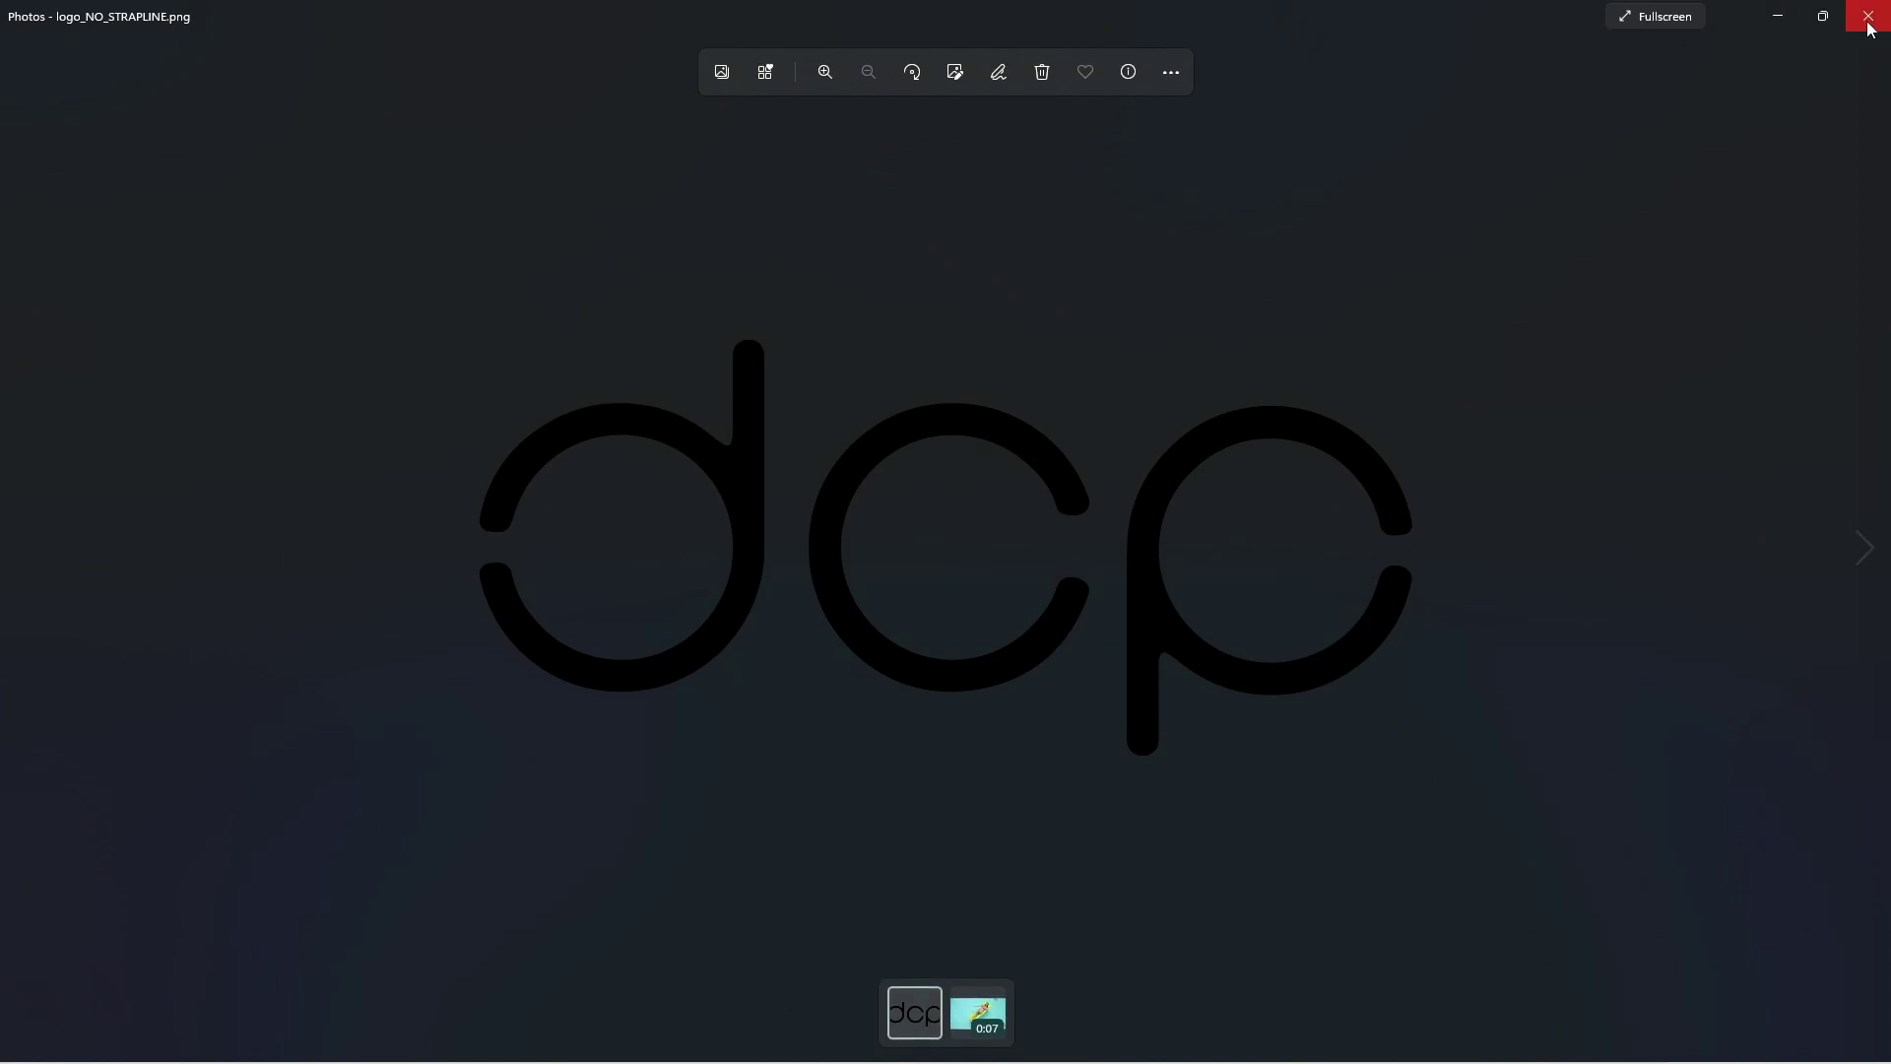
{"action": "left_click", "coordinate": [1865, 15]}
Widen and reposition the folder window, and collapse Creative Cloud Files and the Drobo (I:) drive in its folder tree
{"action": "left_click", "coordinate": [849, 549]}
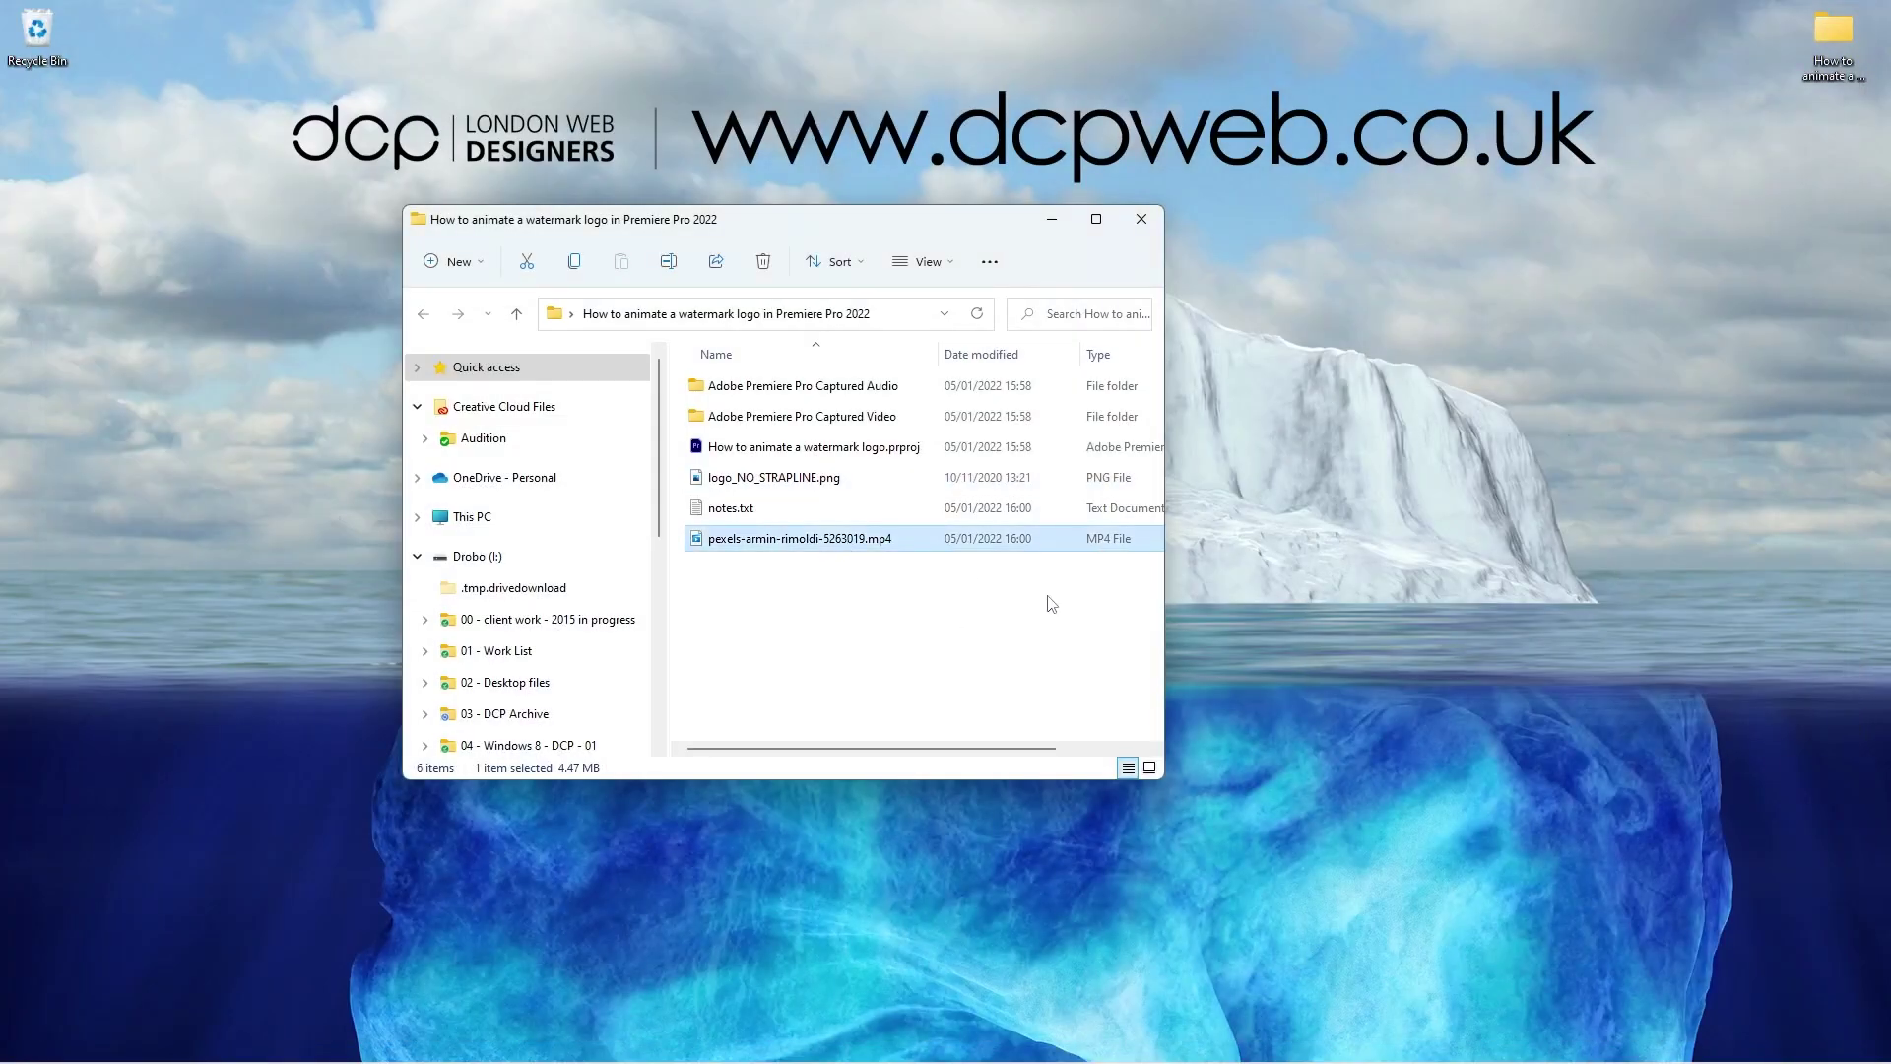
{"action": "left_click_drag", "start_coordinate": [1164, 610], "coordinate": [1476, 610]}
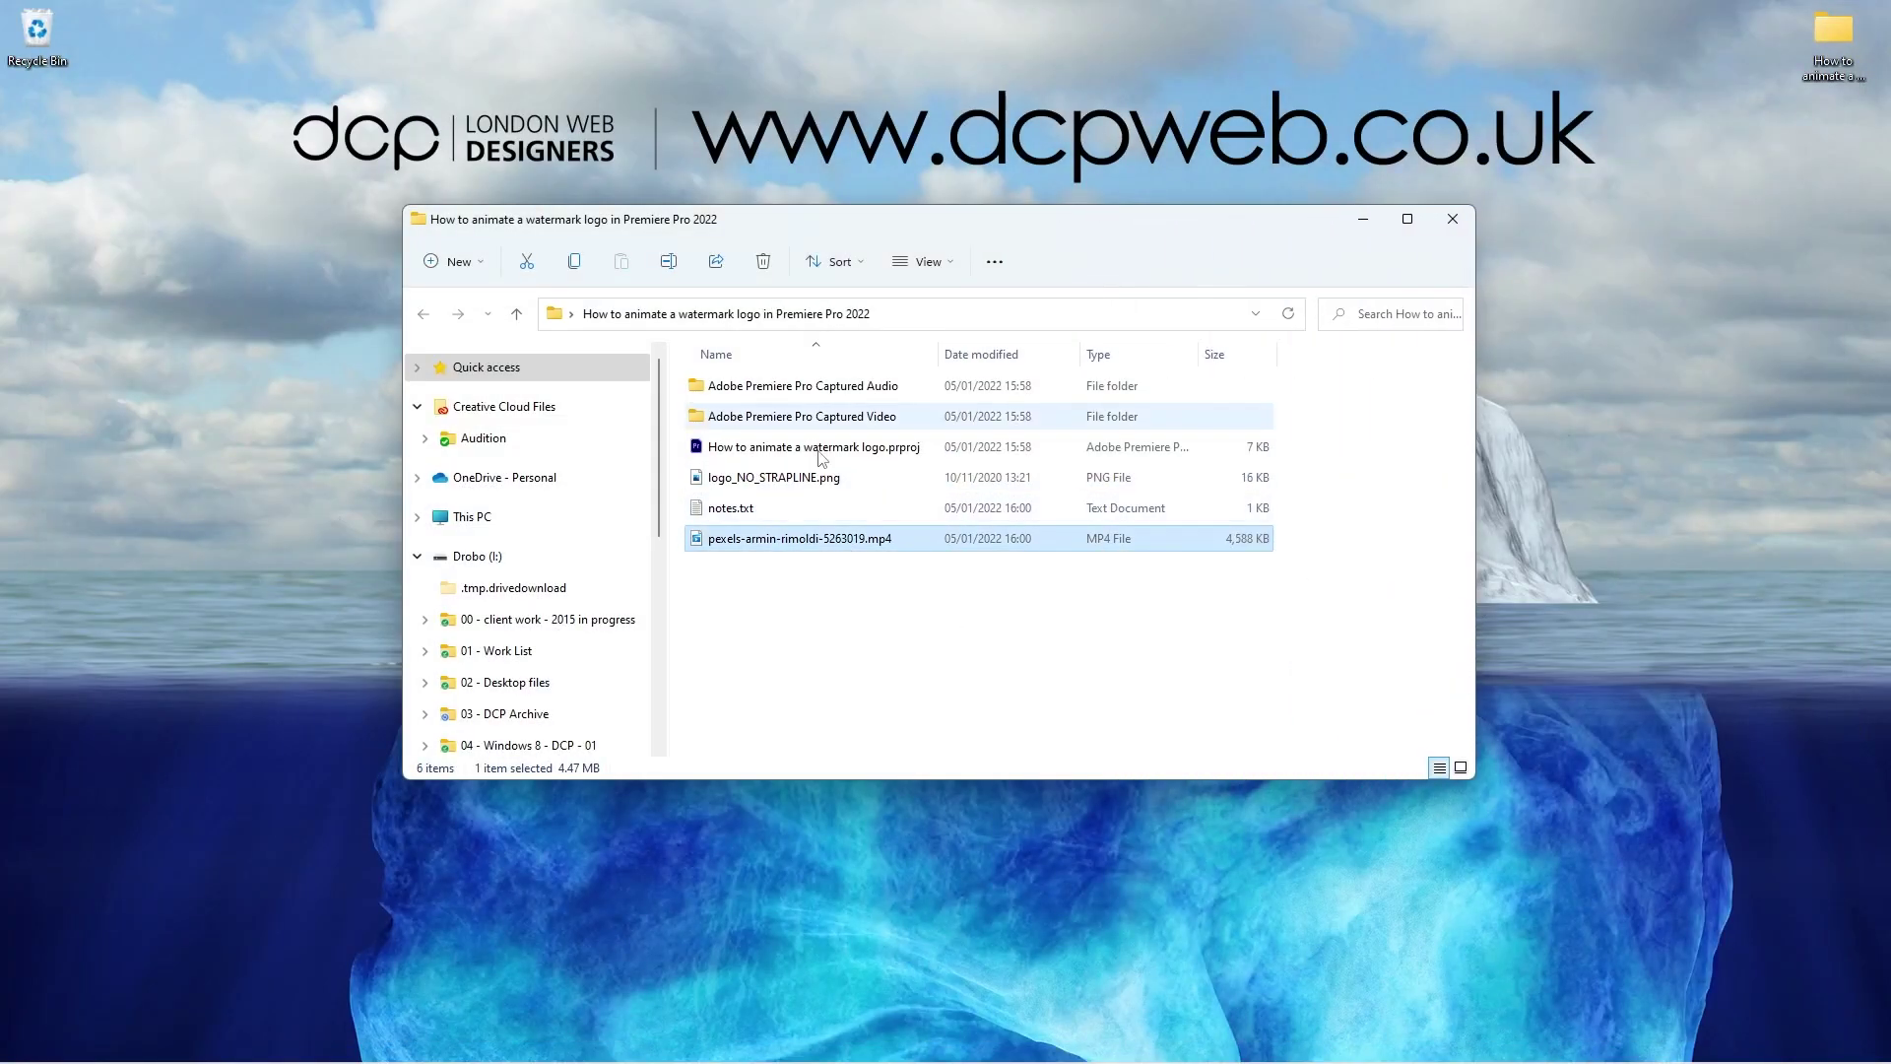
{"action": "left_click", "coordinate": [1035, 611]}
{"action": "left_click_drag", "start_coordinate": [1039, 233], "coordinate": [1213, 219]}
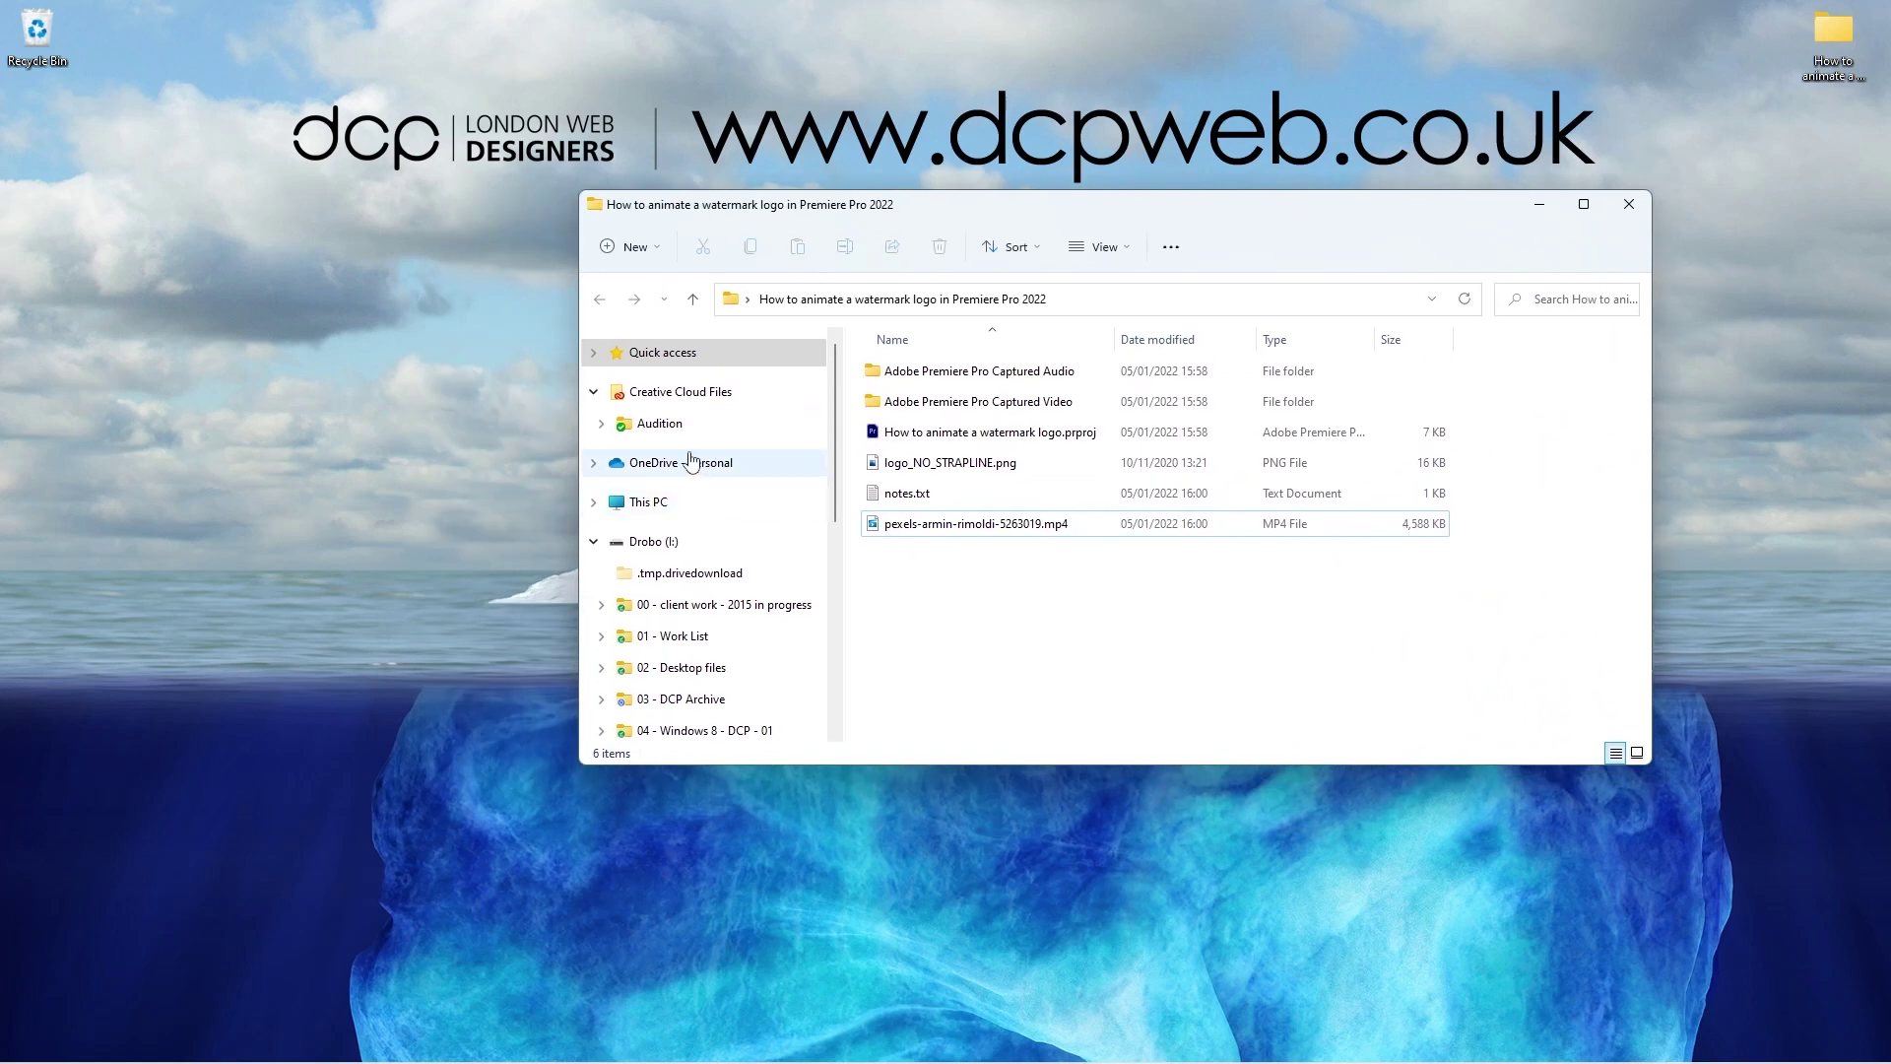
{"action": "left_click", "coordinate": [595, 391]}
{"action": "left_click", "coordinate": [594, 510]}
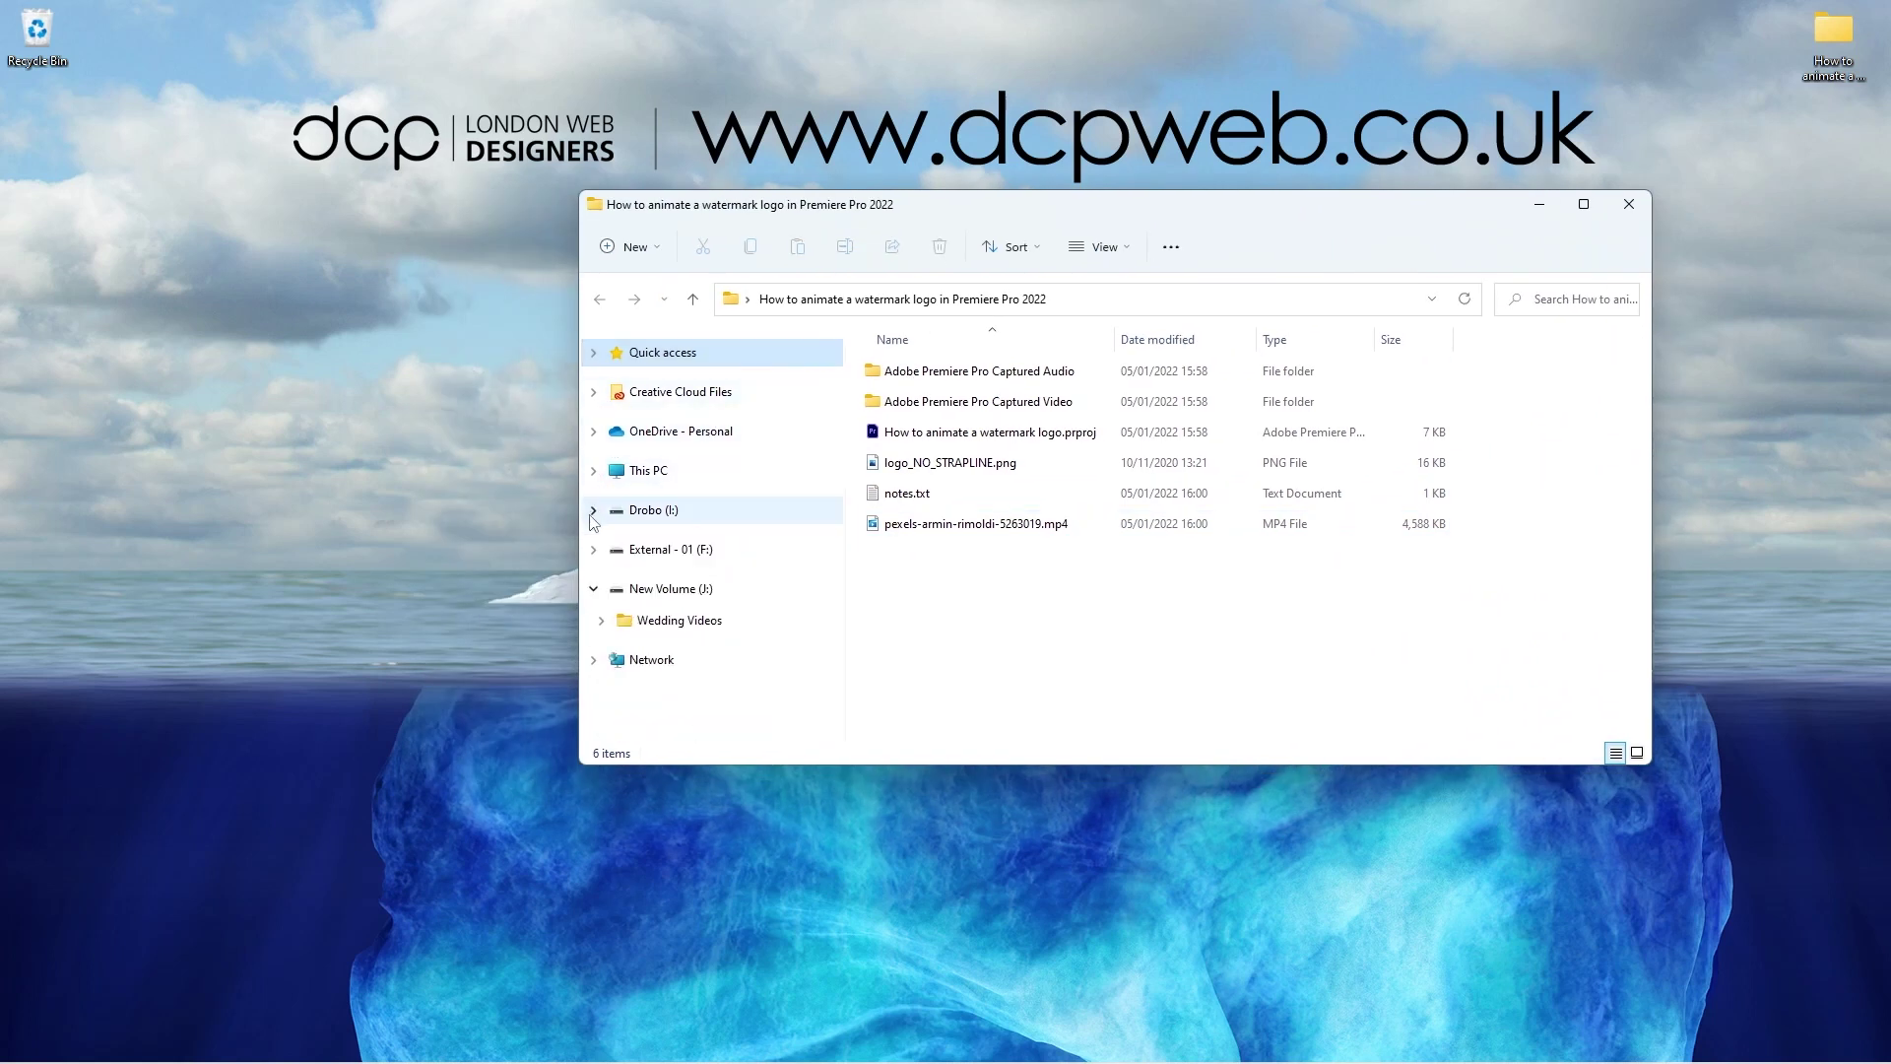
{"action": "left_click", "coordinate": [926, 469]}
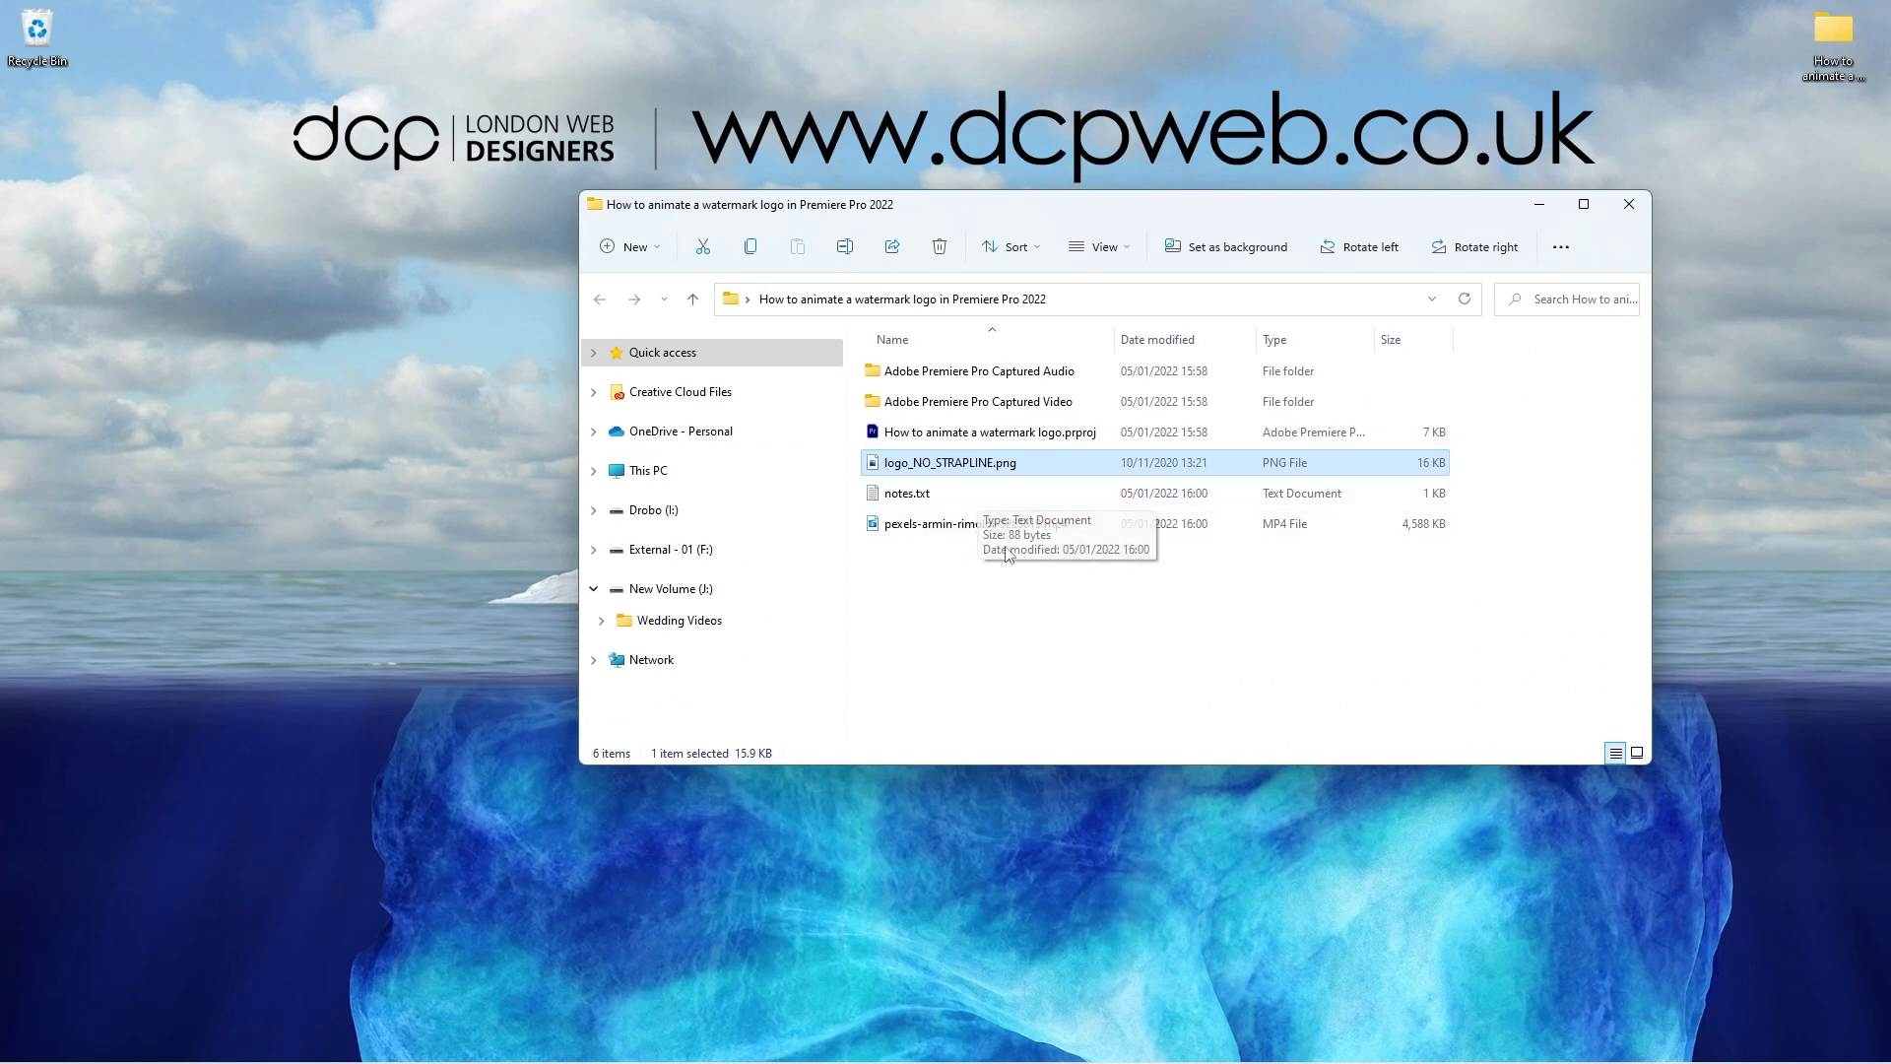
{"action": "key", "text": "Escape"}
{"action": "left_click_drag", "start_coordinate": [1237, 214], "coordinate": [1284, 125]}
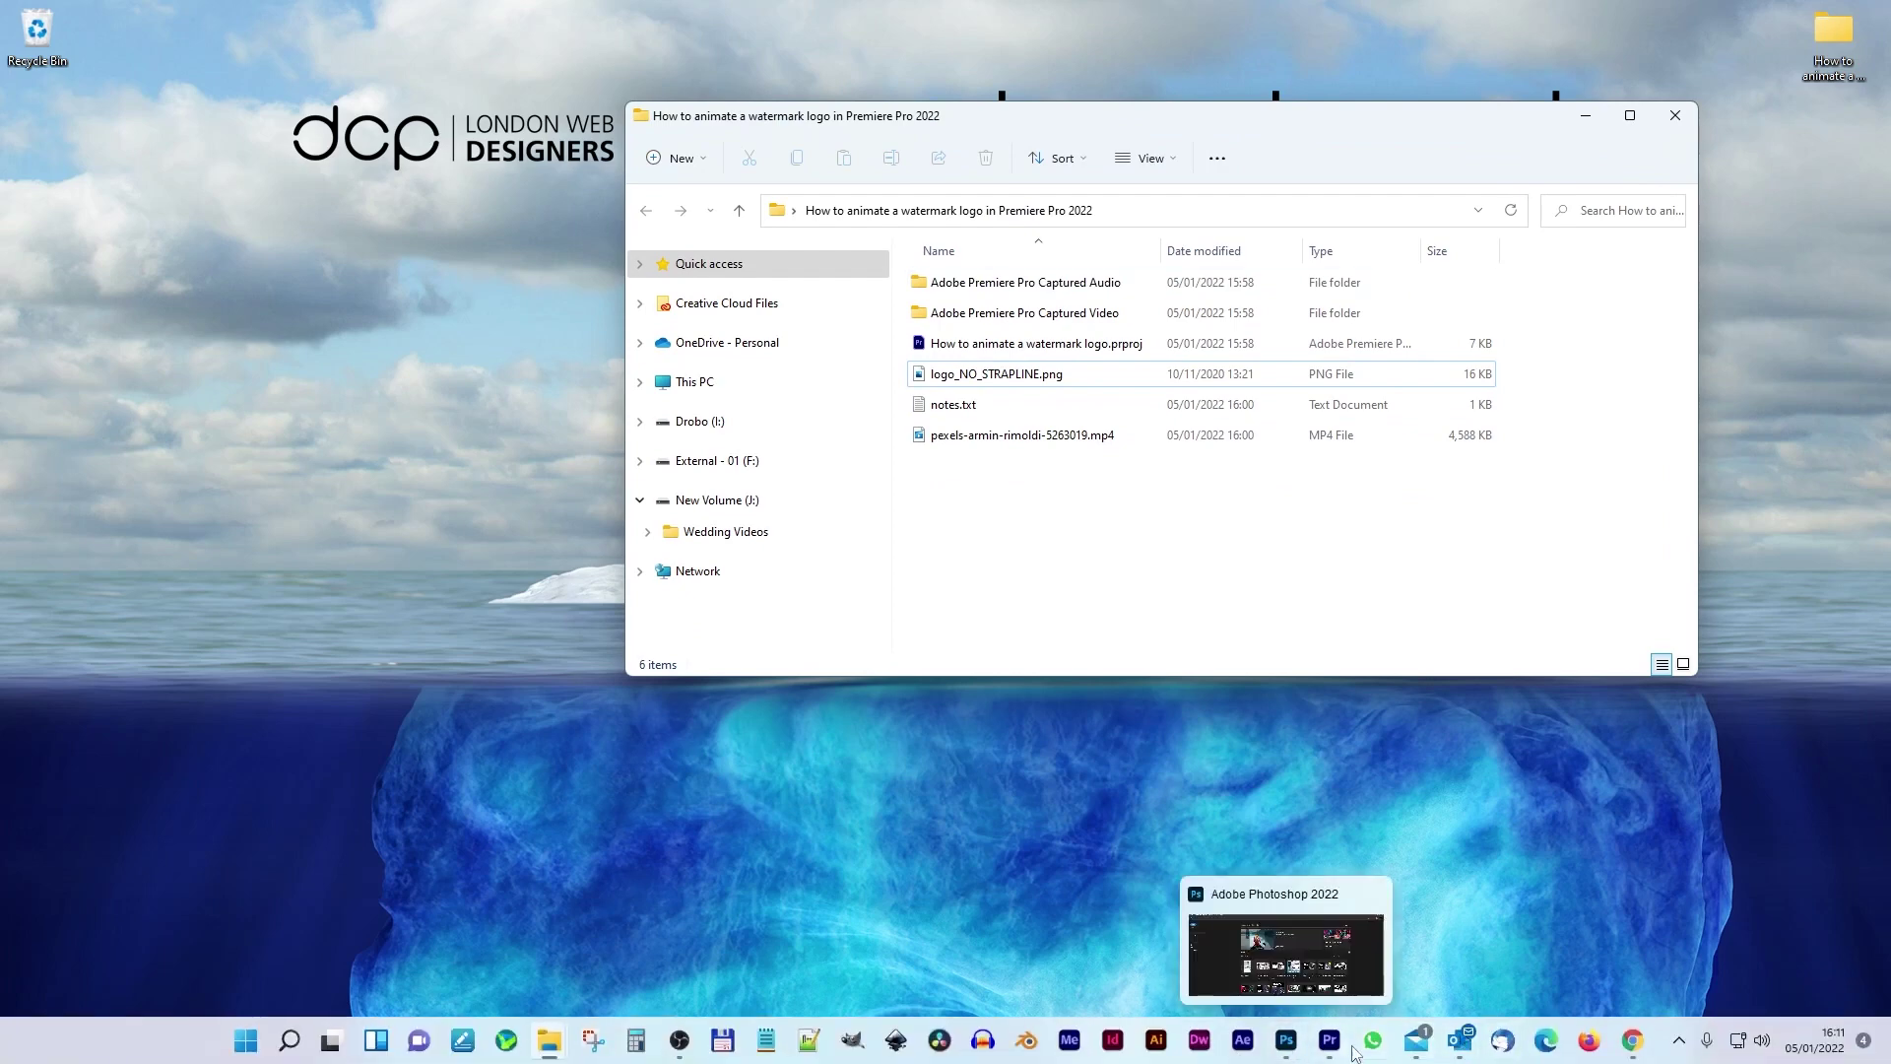
Switch to Premiere Pro and import logo_NO_STRAPLINE.png and pexels-armin-rimoldi-5263019.mp4 from the folder into the project
{"action": "left_click", "coordinate": [1347, 1054]}
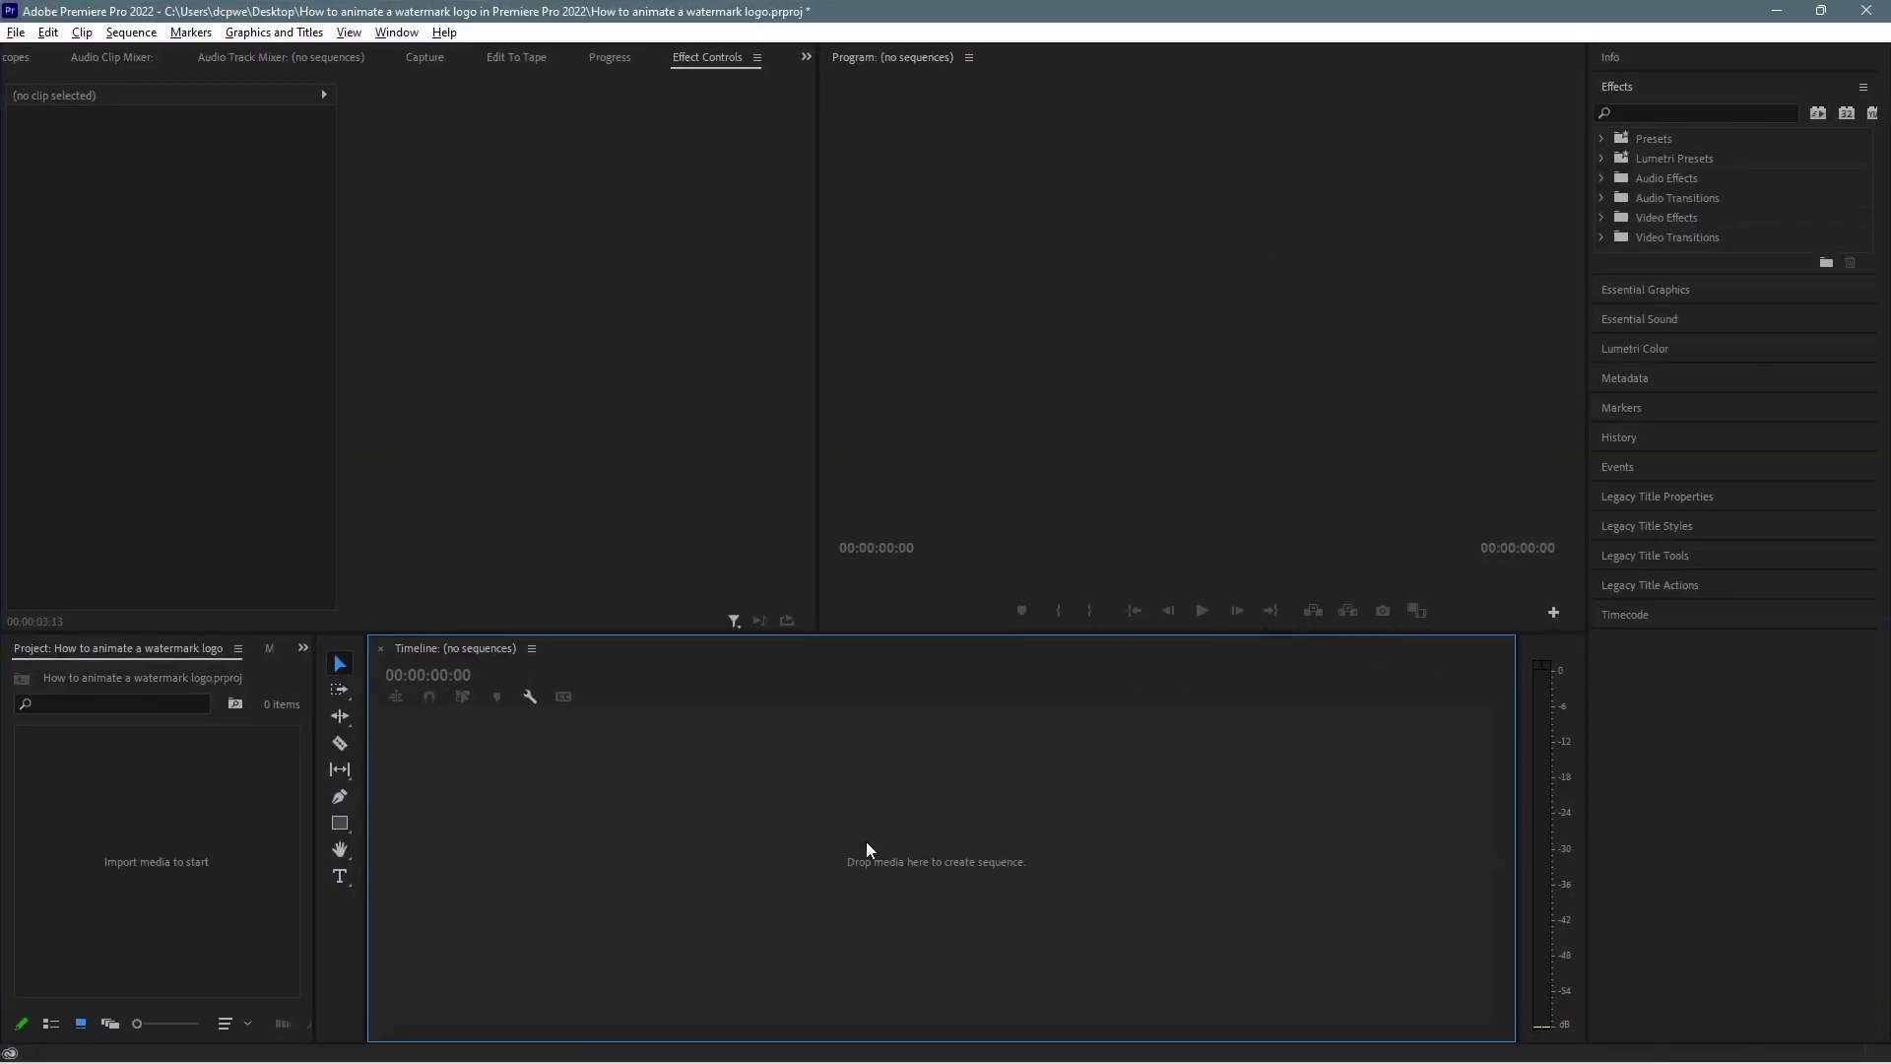
{"action": "key", "text": "alt+Tab"}
{"action": "left_click", "coordinate": [953, 375]}
{"action": "left_click", "coordinate": [982, 440], "text": "ctrl"}
{"action": "left_click_drag", "start_coordinate": [1024, 444], "coordinate": [176, 855]}
{"action": "left_click", "coordinate": [233, 877]}
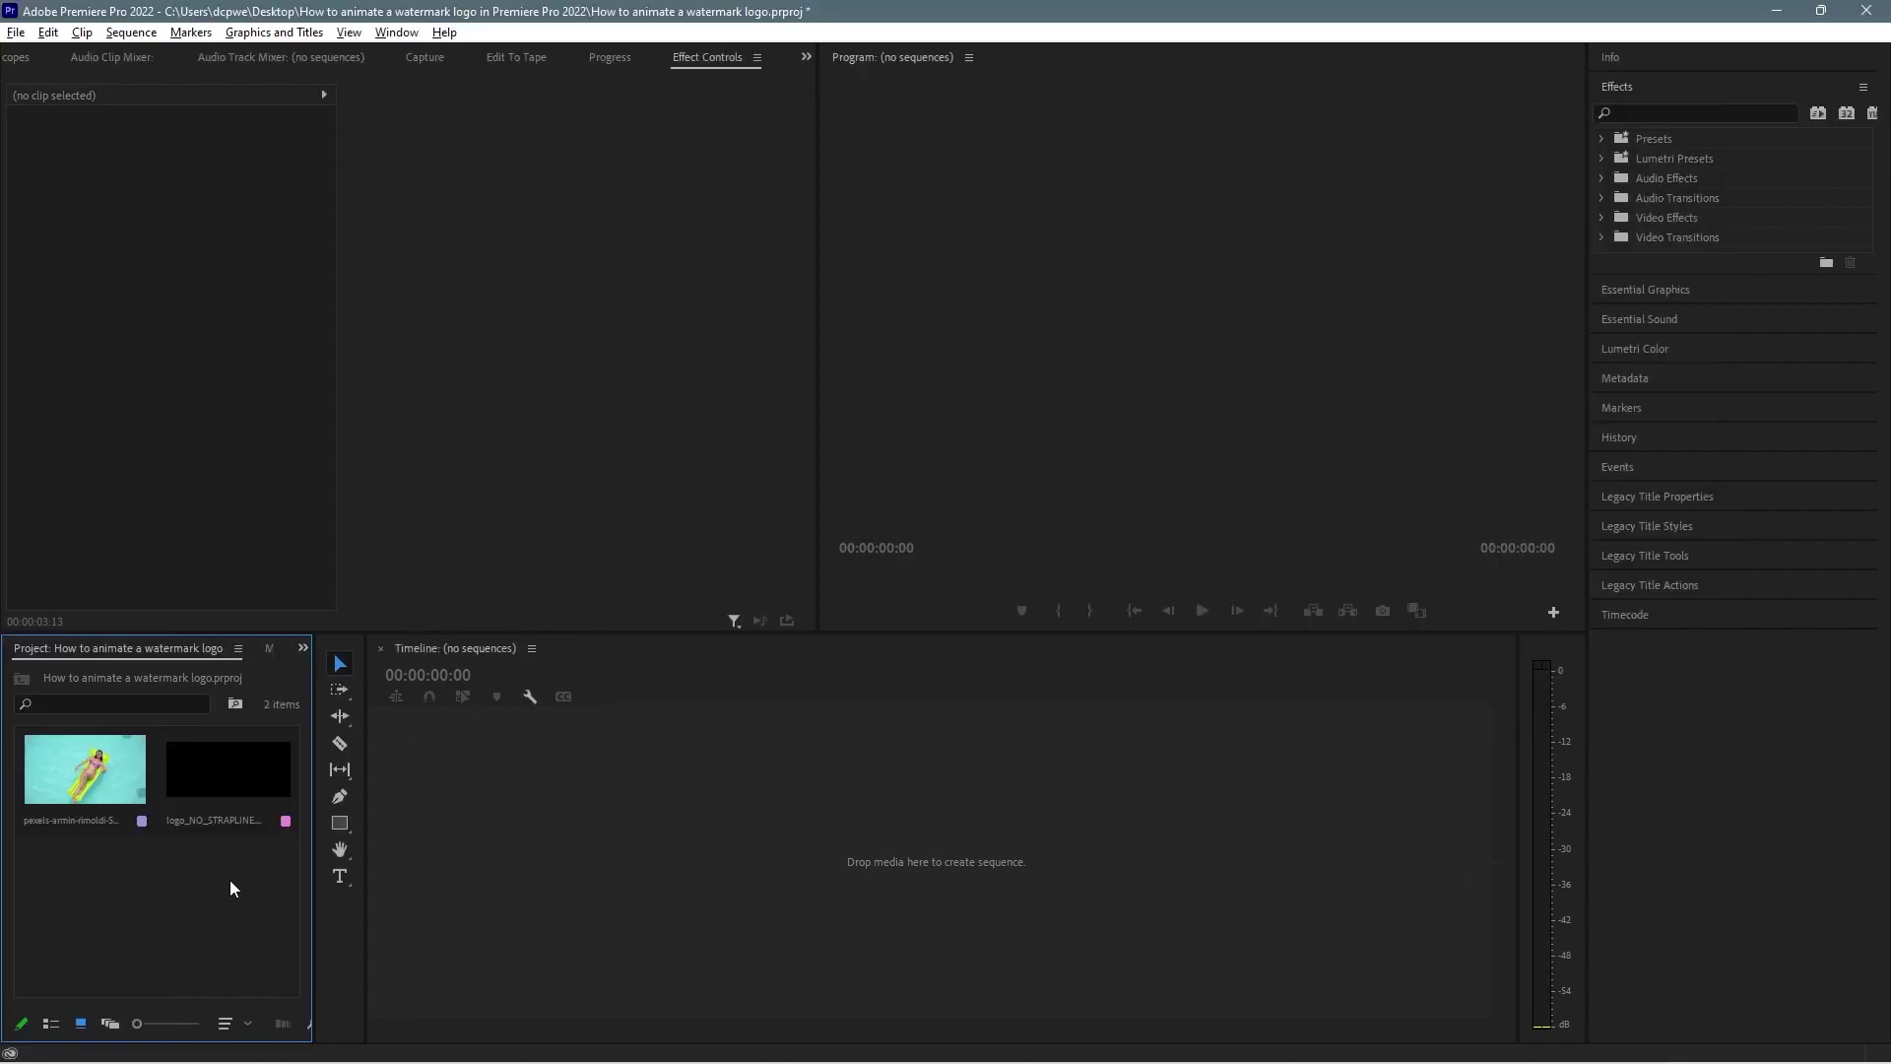
Create a new sequence from the pexels-armin-rimoldi-5263019.mp4 clip and scrub through it to 00:00:03:00
{"action": "left_click", "coordinate": [96, 808]}
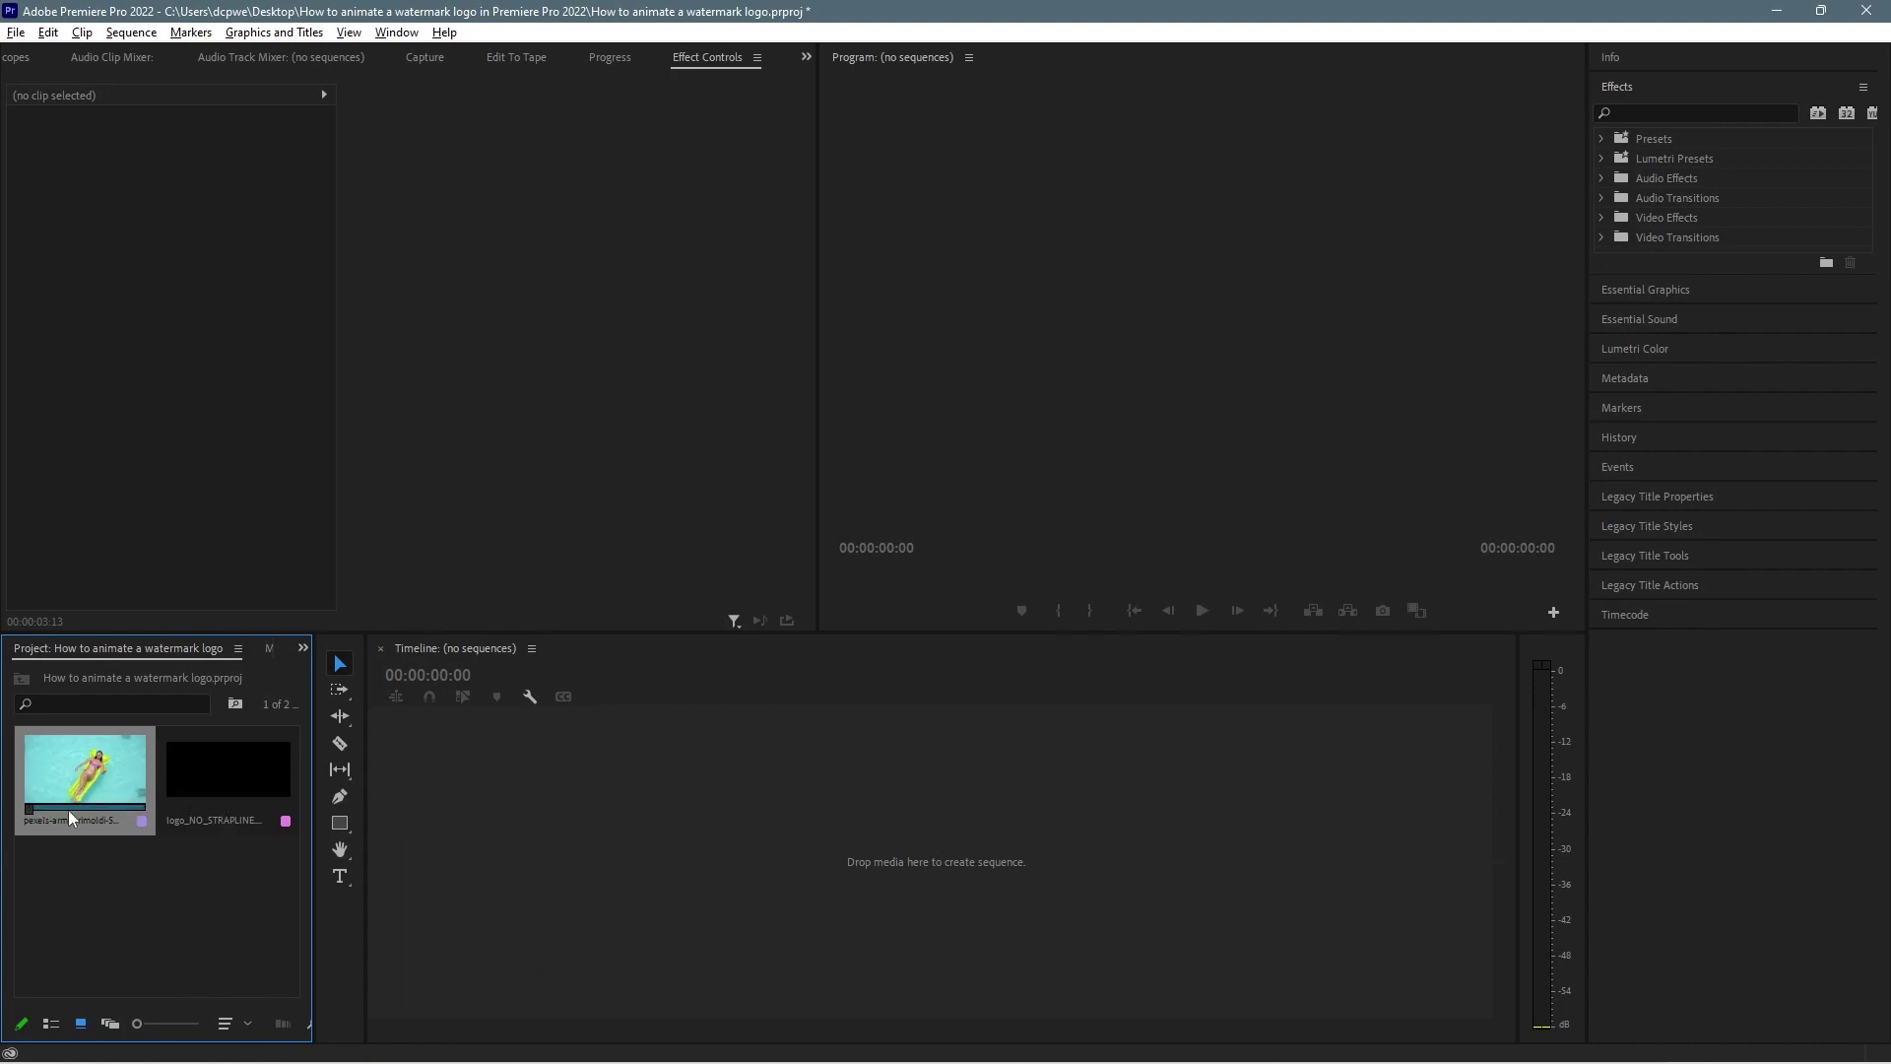
{"action": "left_click", "coordinate": [254, 778]}
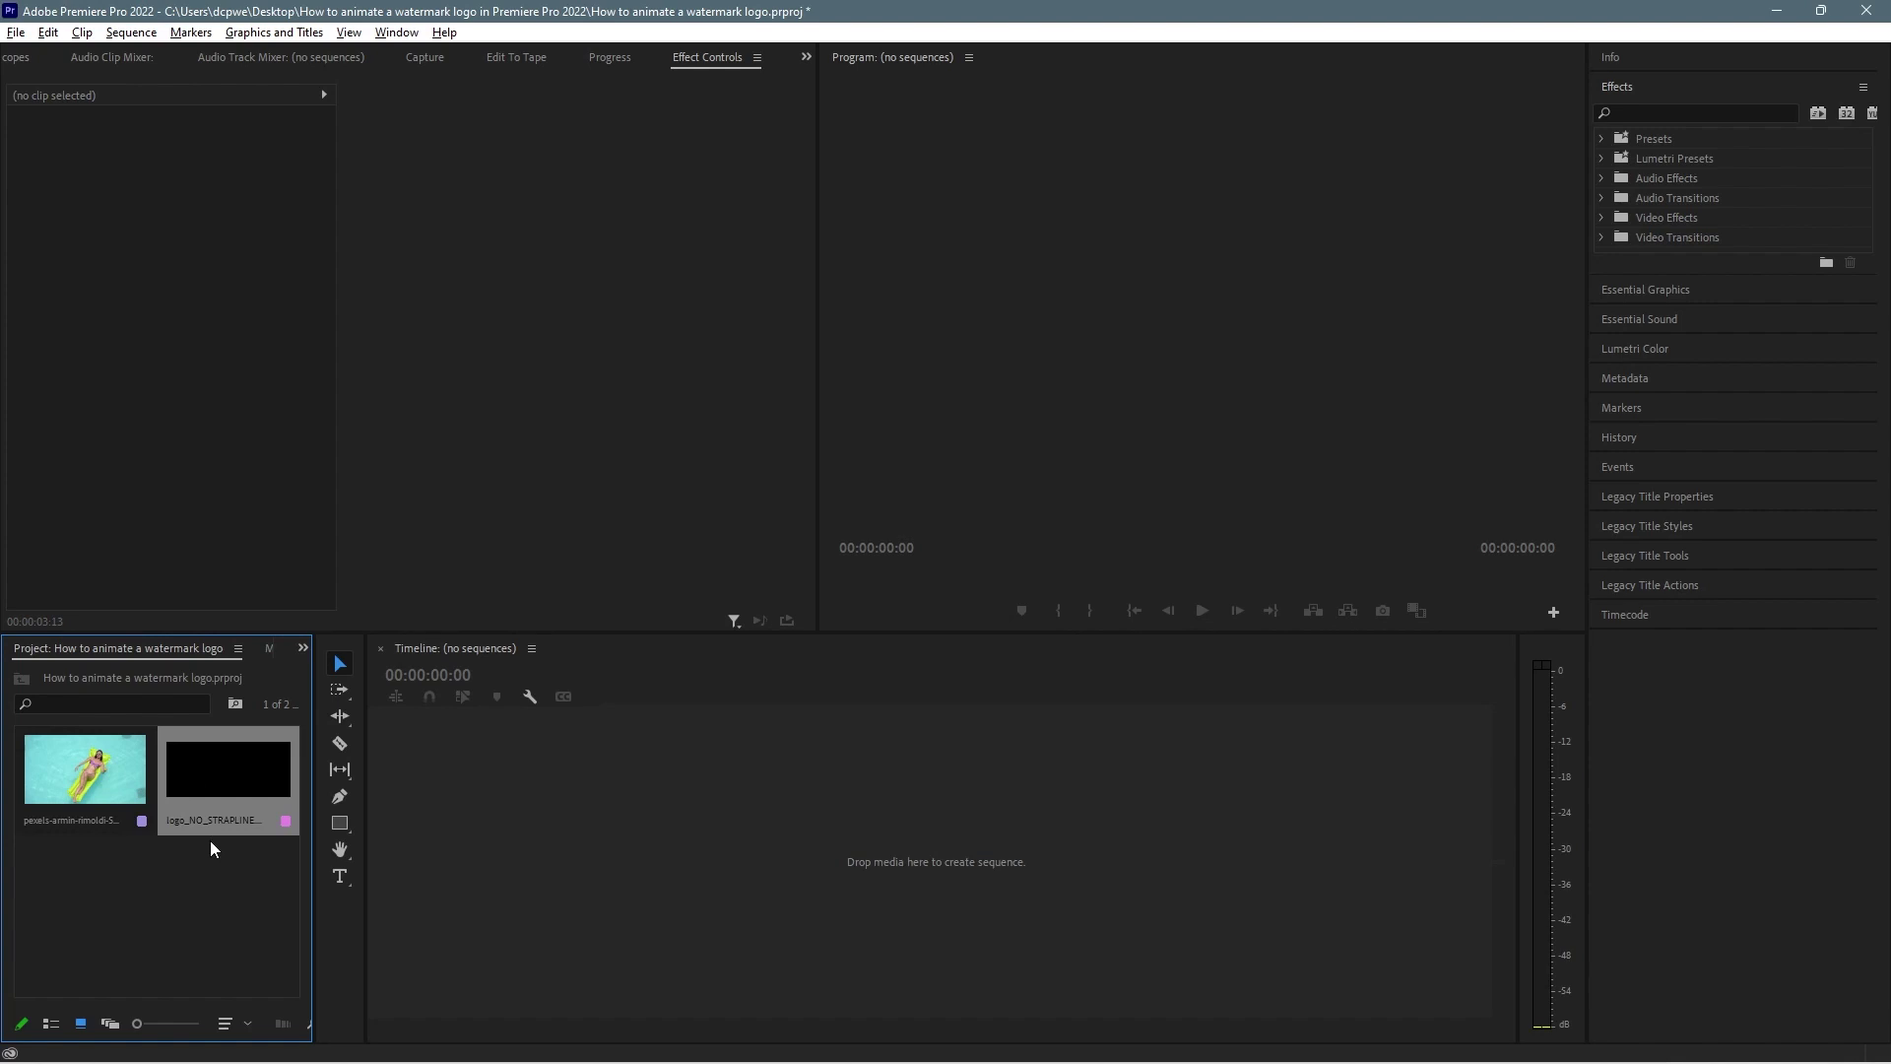
{"action": "left_click", "coordinate": [84, 779]}
{"action": "left_click_drag", "start_coordinate": [126, 766], "coordinate": [402, 845]}
{"action": "left_click_drag", "start_coordinate": [832, 690], "coordinate": [758, 690]}
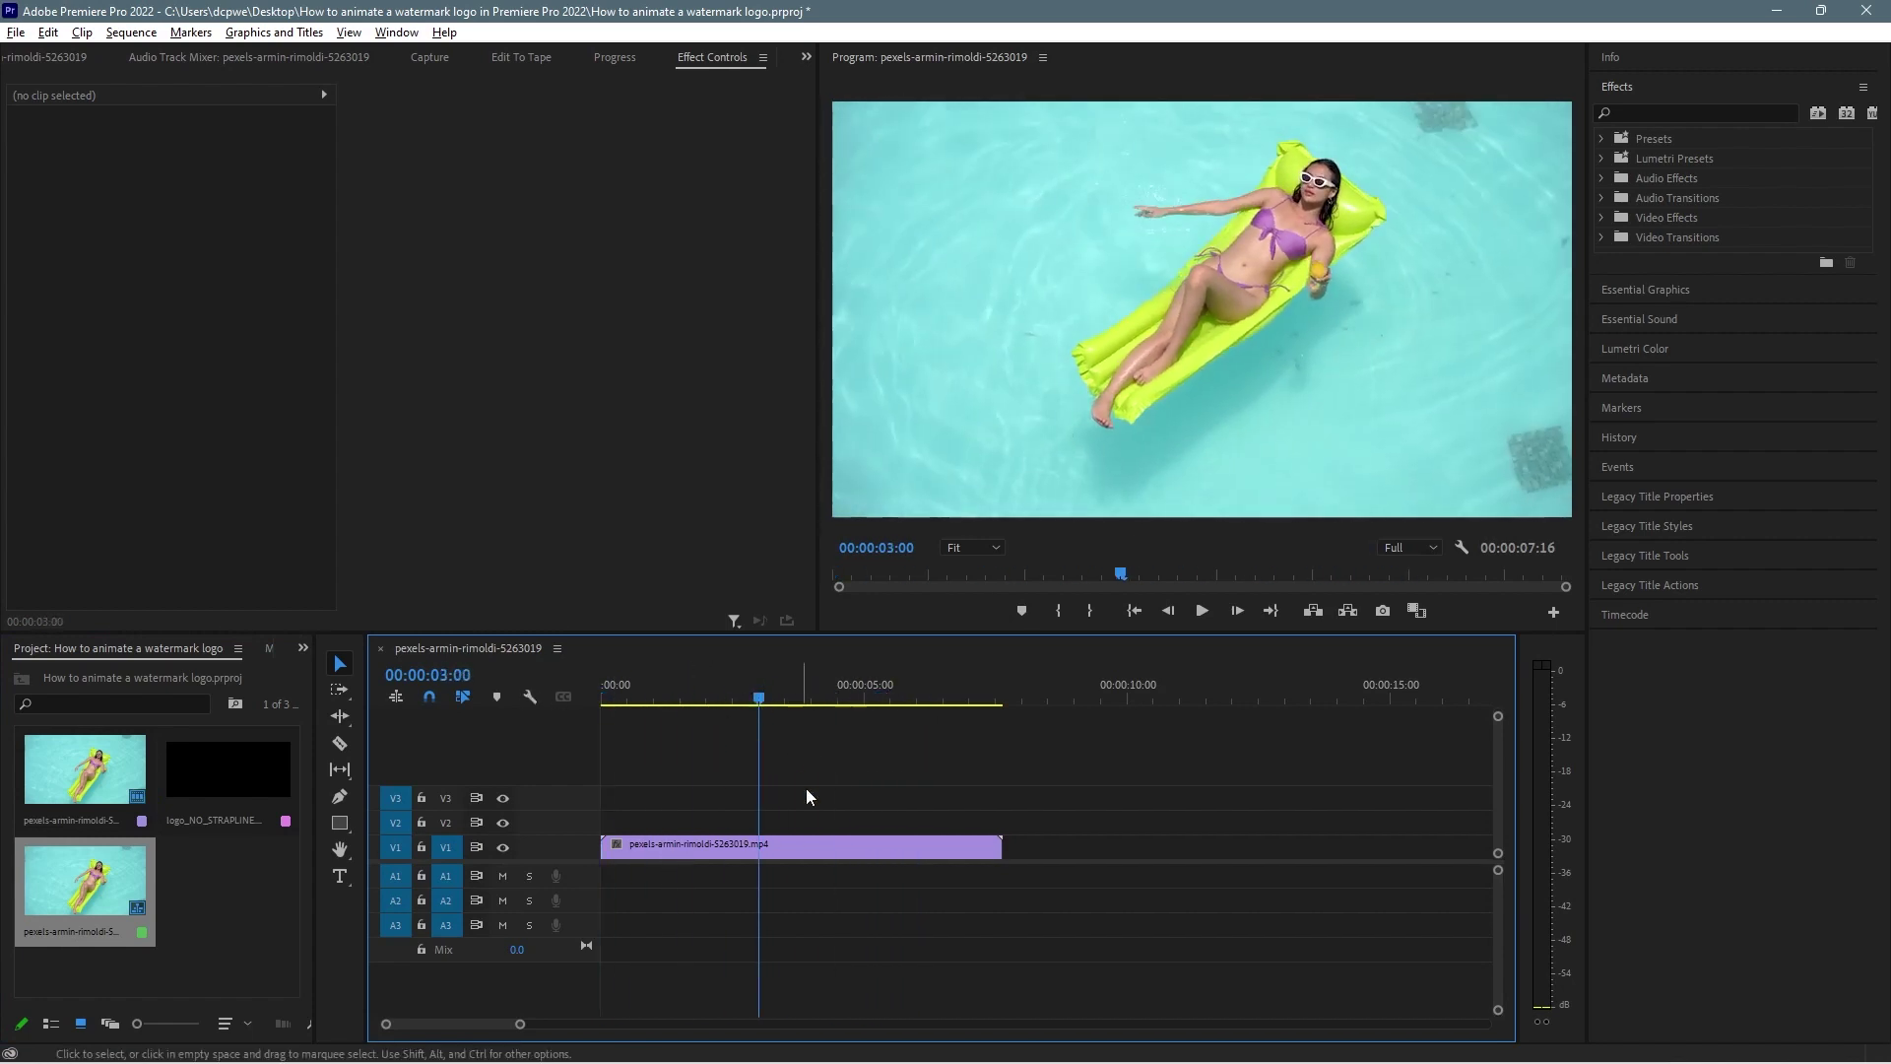
Duplicate the video clip on track V1 and place the copy directly after the original
{"action": "left_click", "coordinate": [848, 845]}
{"action": "left_click", "coordinate": [1069, 699]}
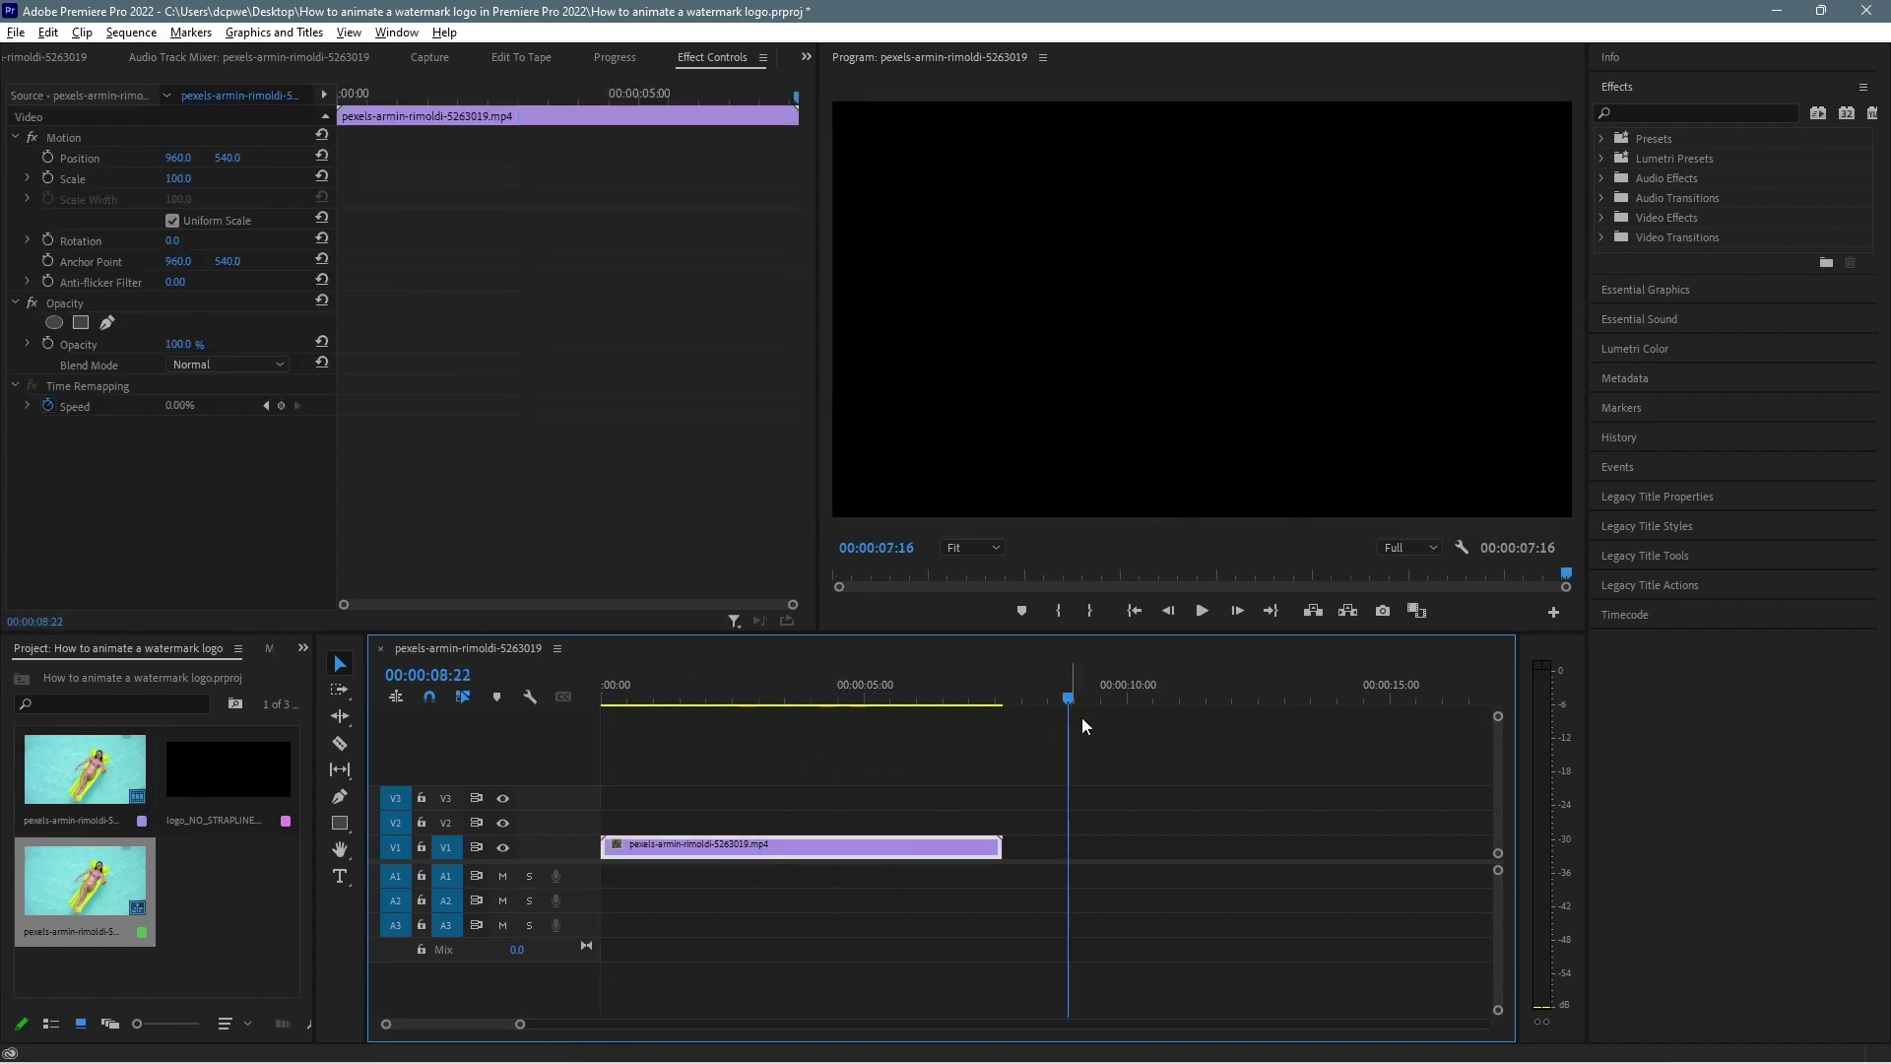
{"action": "left_click", "coordinate": [803, 696]}
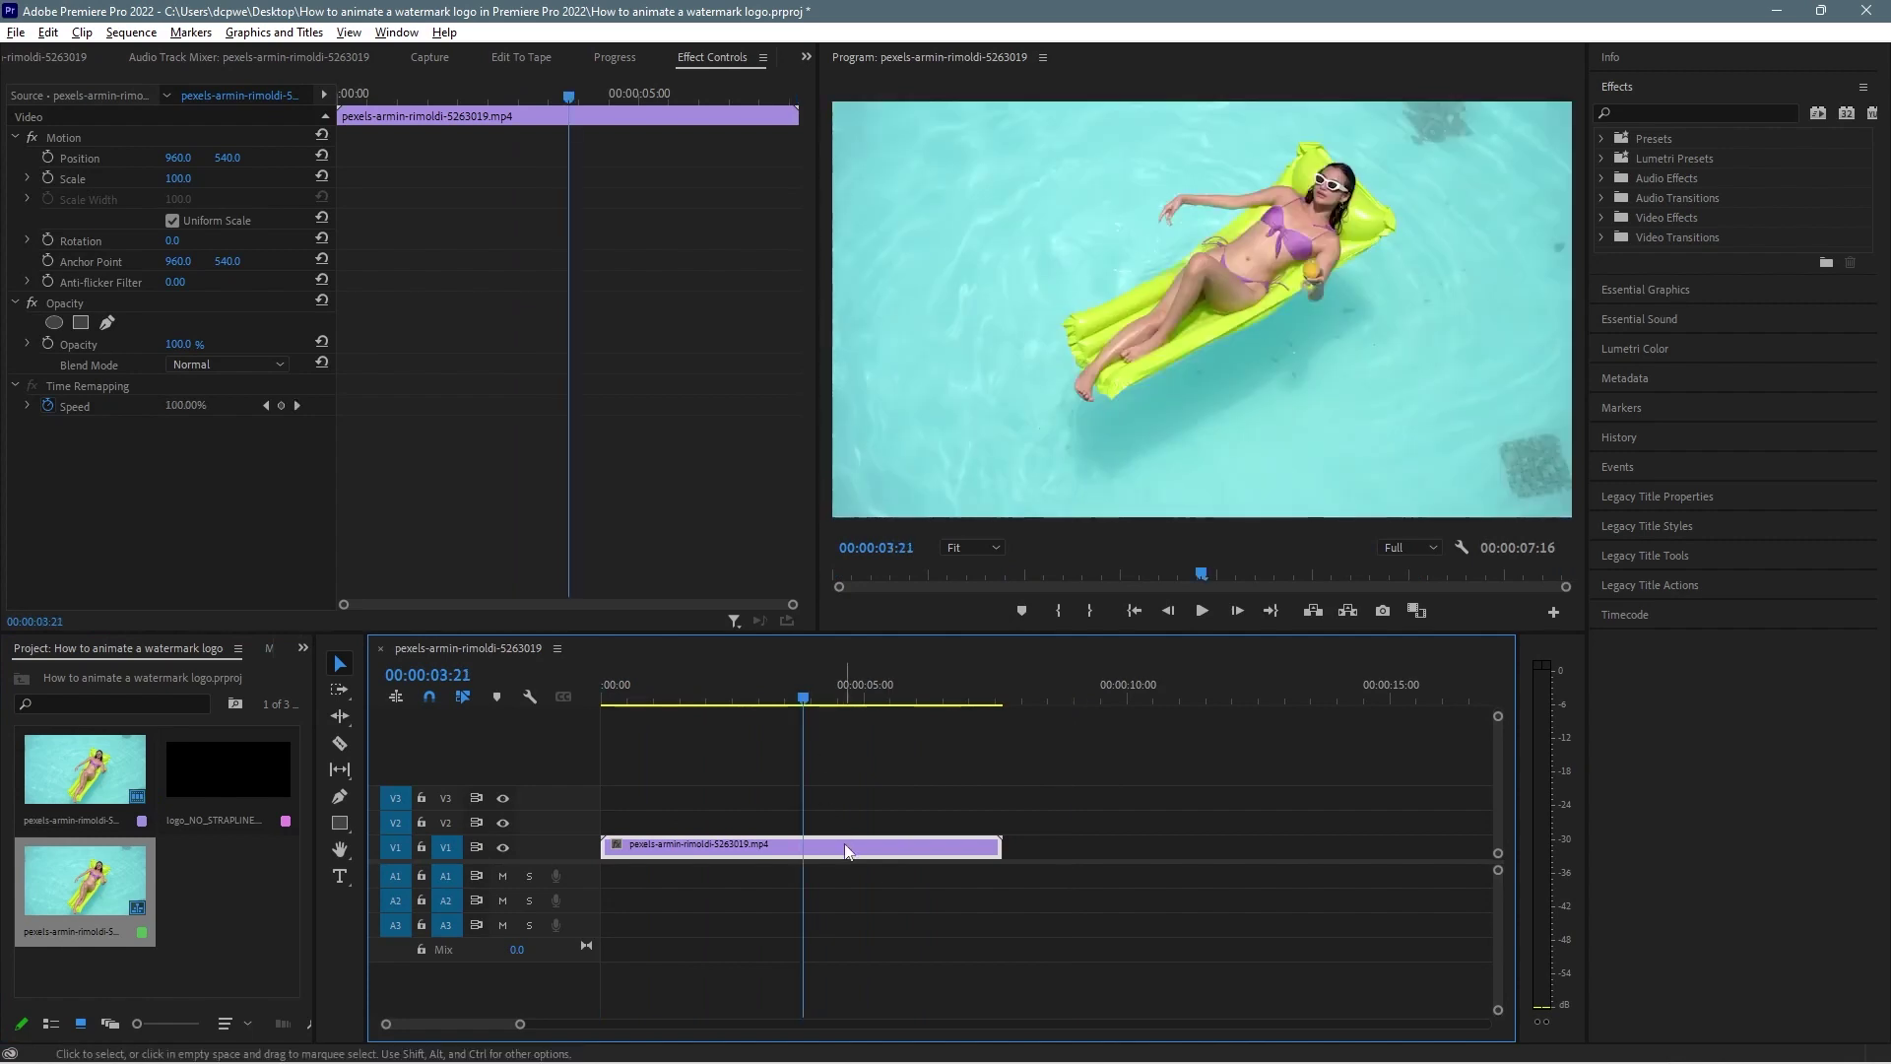
{"action": "left_click", "coordinate": [1091, 698]}
{"action": "key", "text": "ctrl+v"}
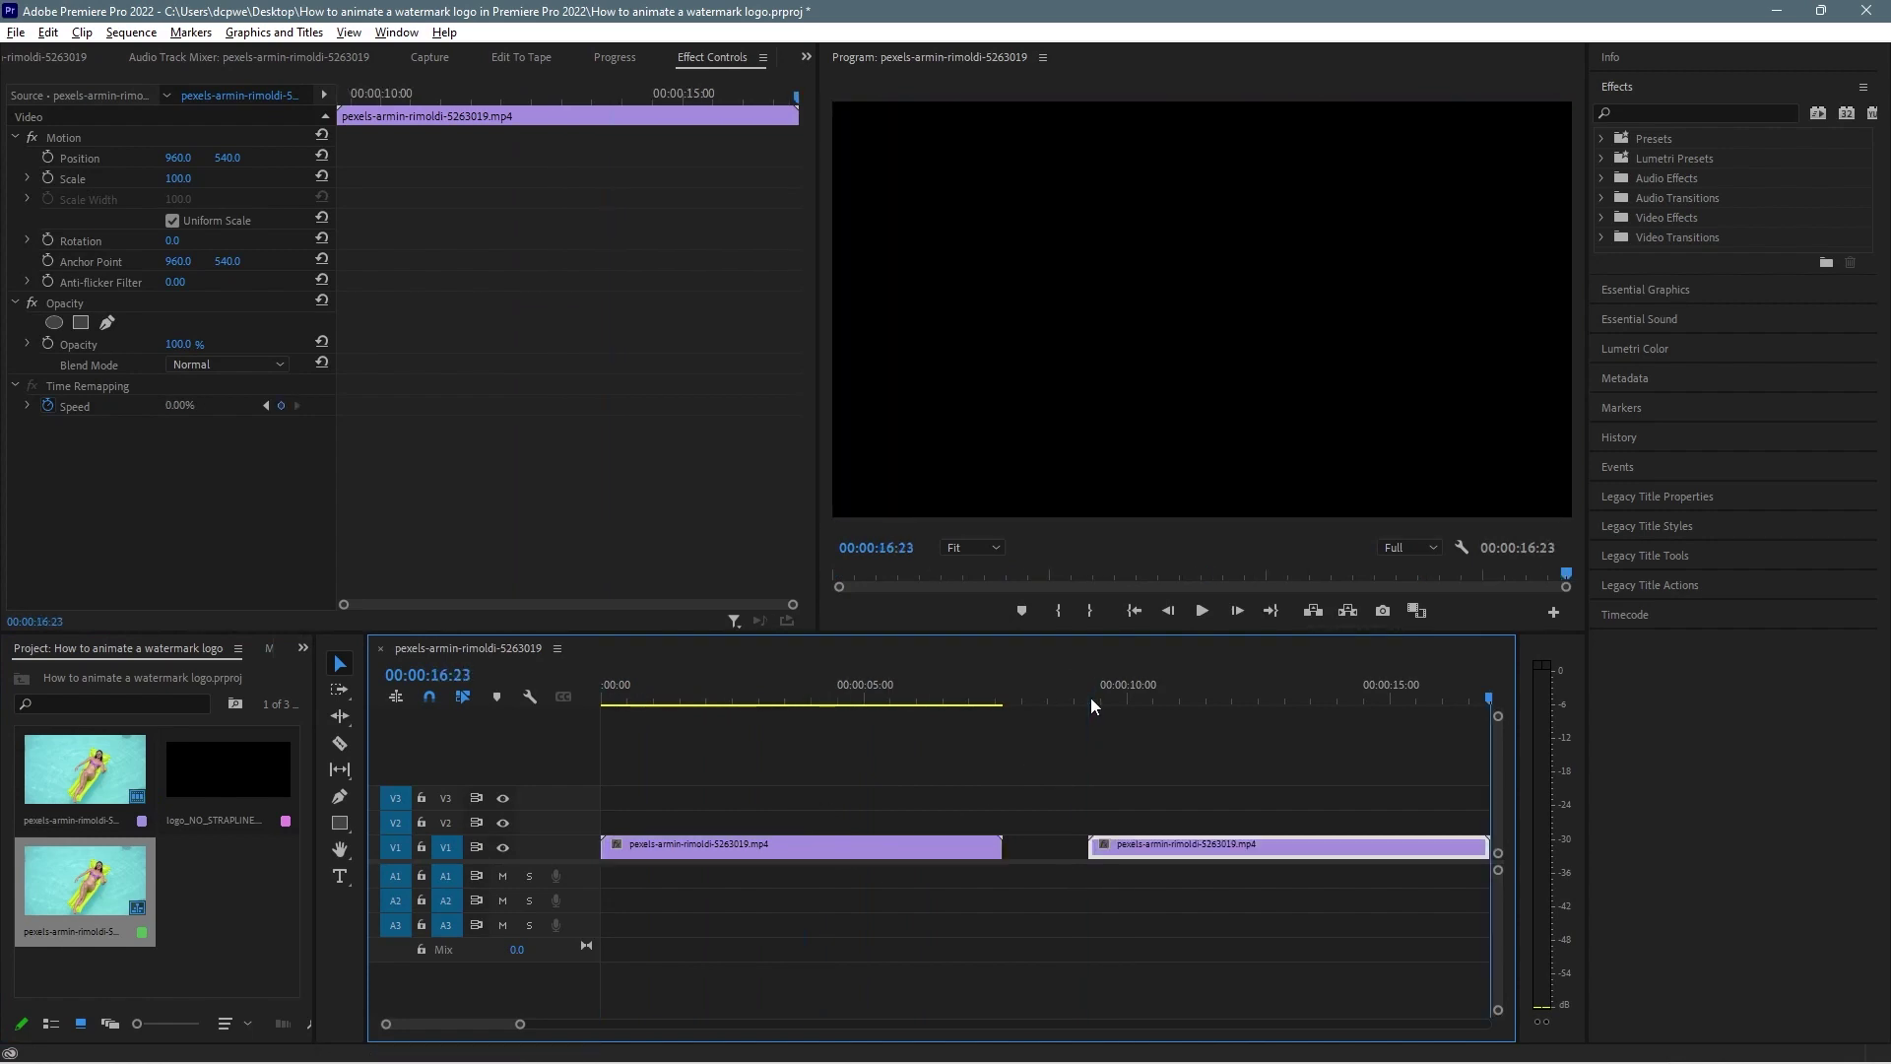
{"action": "left_click_drag", "start_coordinate": [1143, 853], "coordinate": [1059, 849]}
Reverse the speed of the second video clip on V1
{"action": "right_click", "coordinate": [1058, 847]}
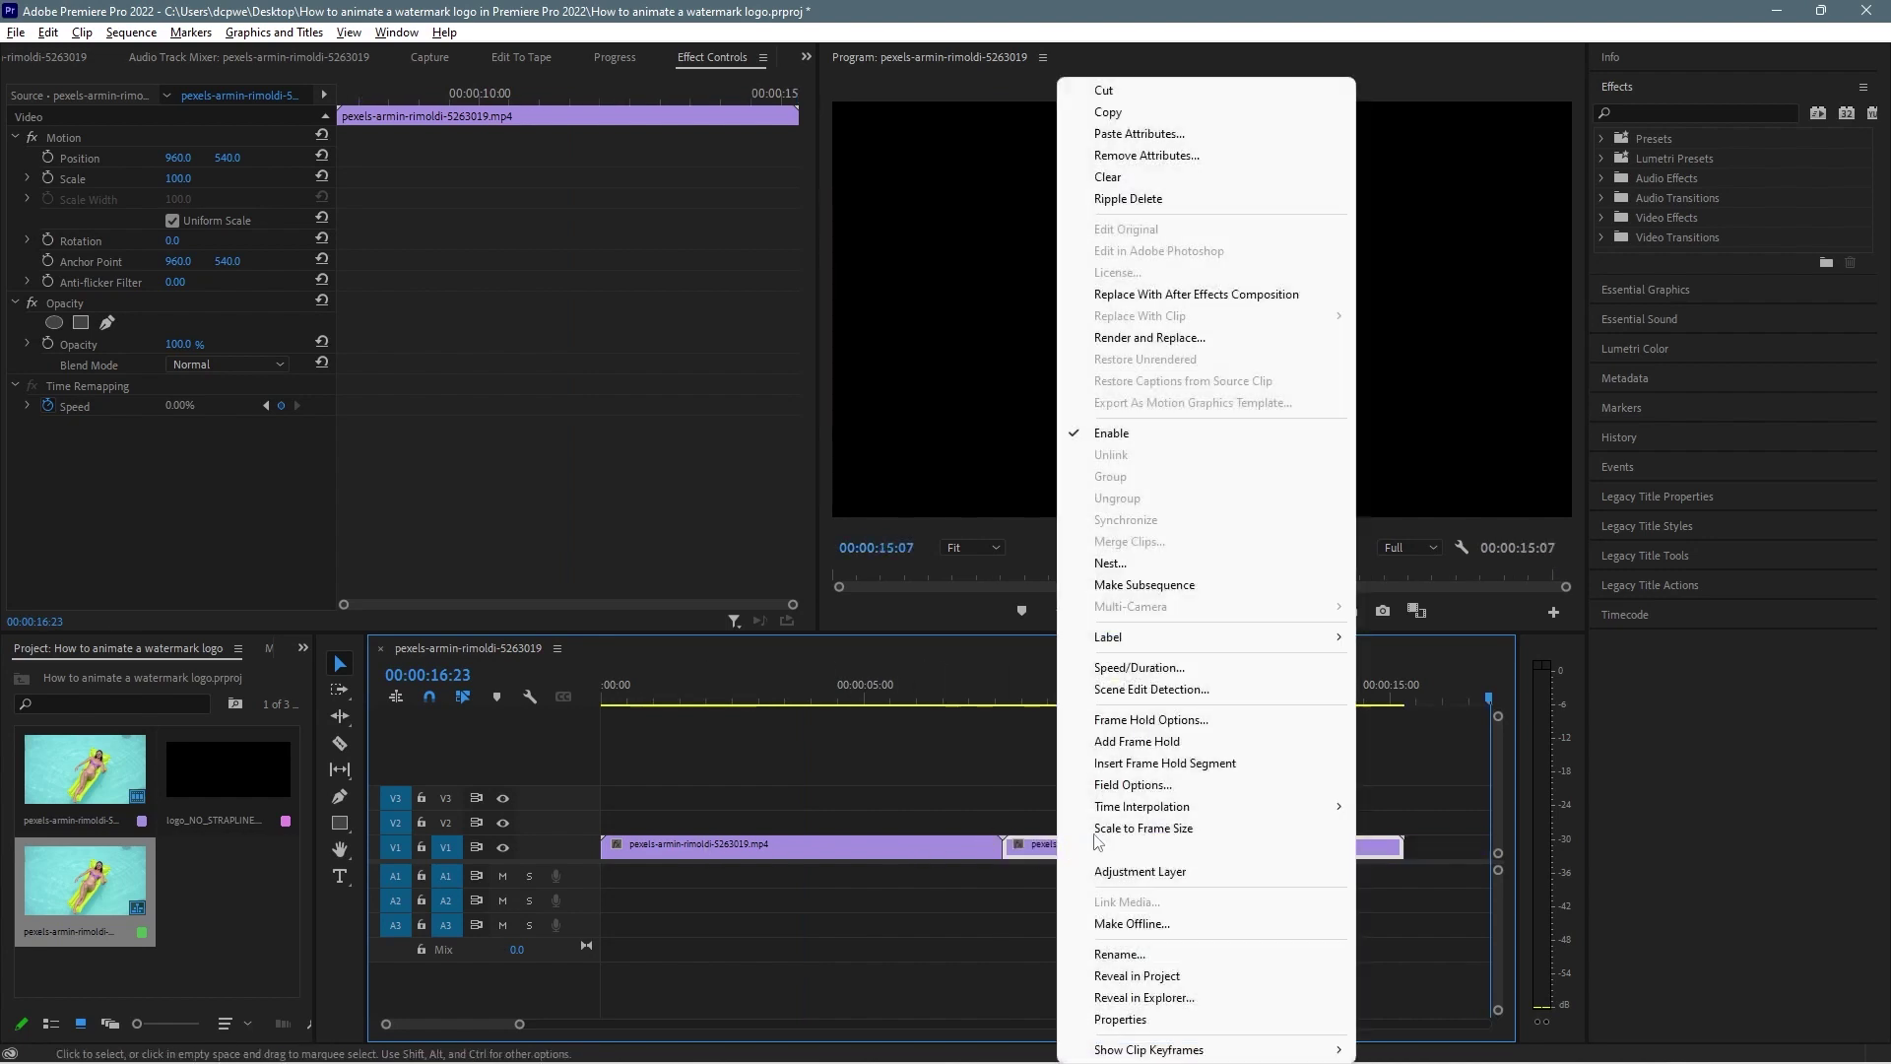
{"action": "left_click", "coordinate": [1168, 670]}
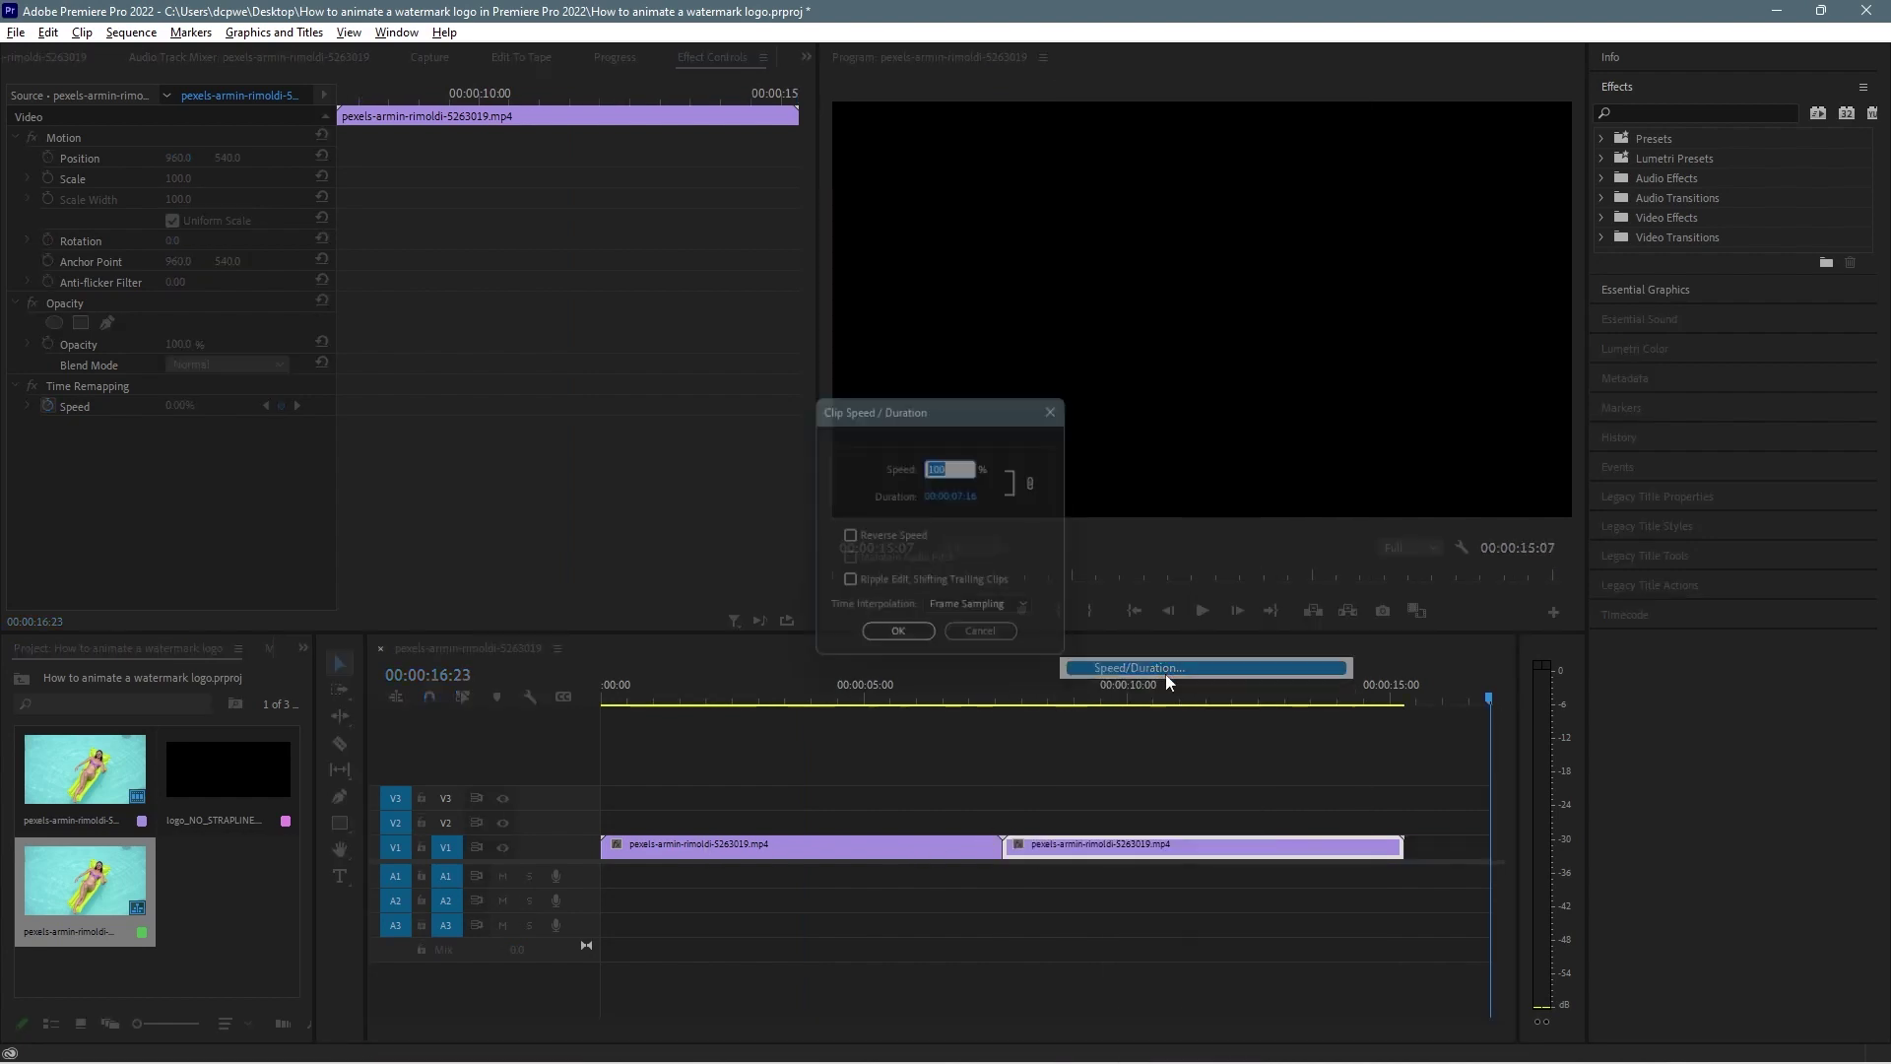
{"action": "left_click", "coordinate": [876, 538]}
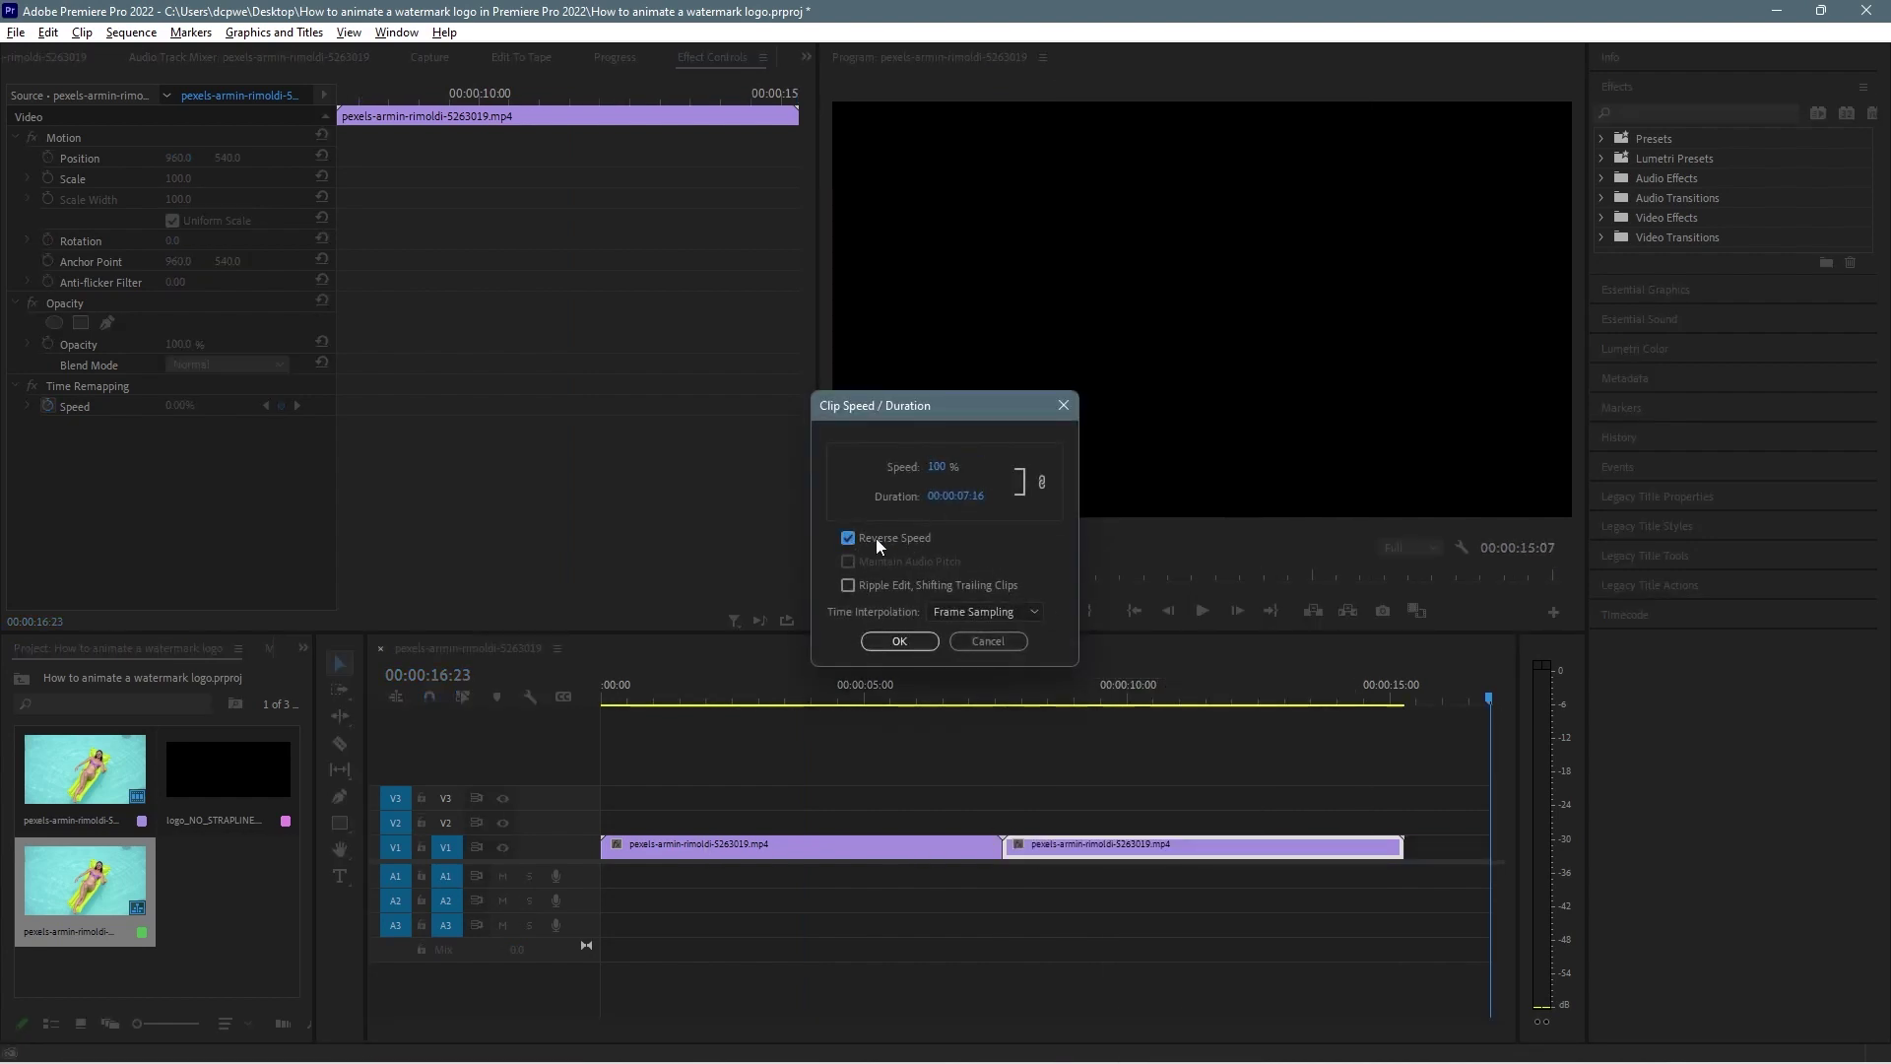
{"action": "left_click", "coordinate": [897, 642]}
Place logo_NO_STRAPLINE.png on track V2 at the sequence start and extend it to the end of the second video clip
{"action": "left_click_drag", "start_coordinate": [1020, 694], "coordinate": [286, 796]}
{"action": "left_click", "coordinate": [248, 811]}
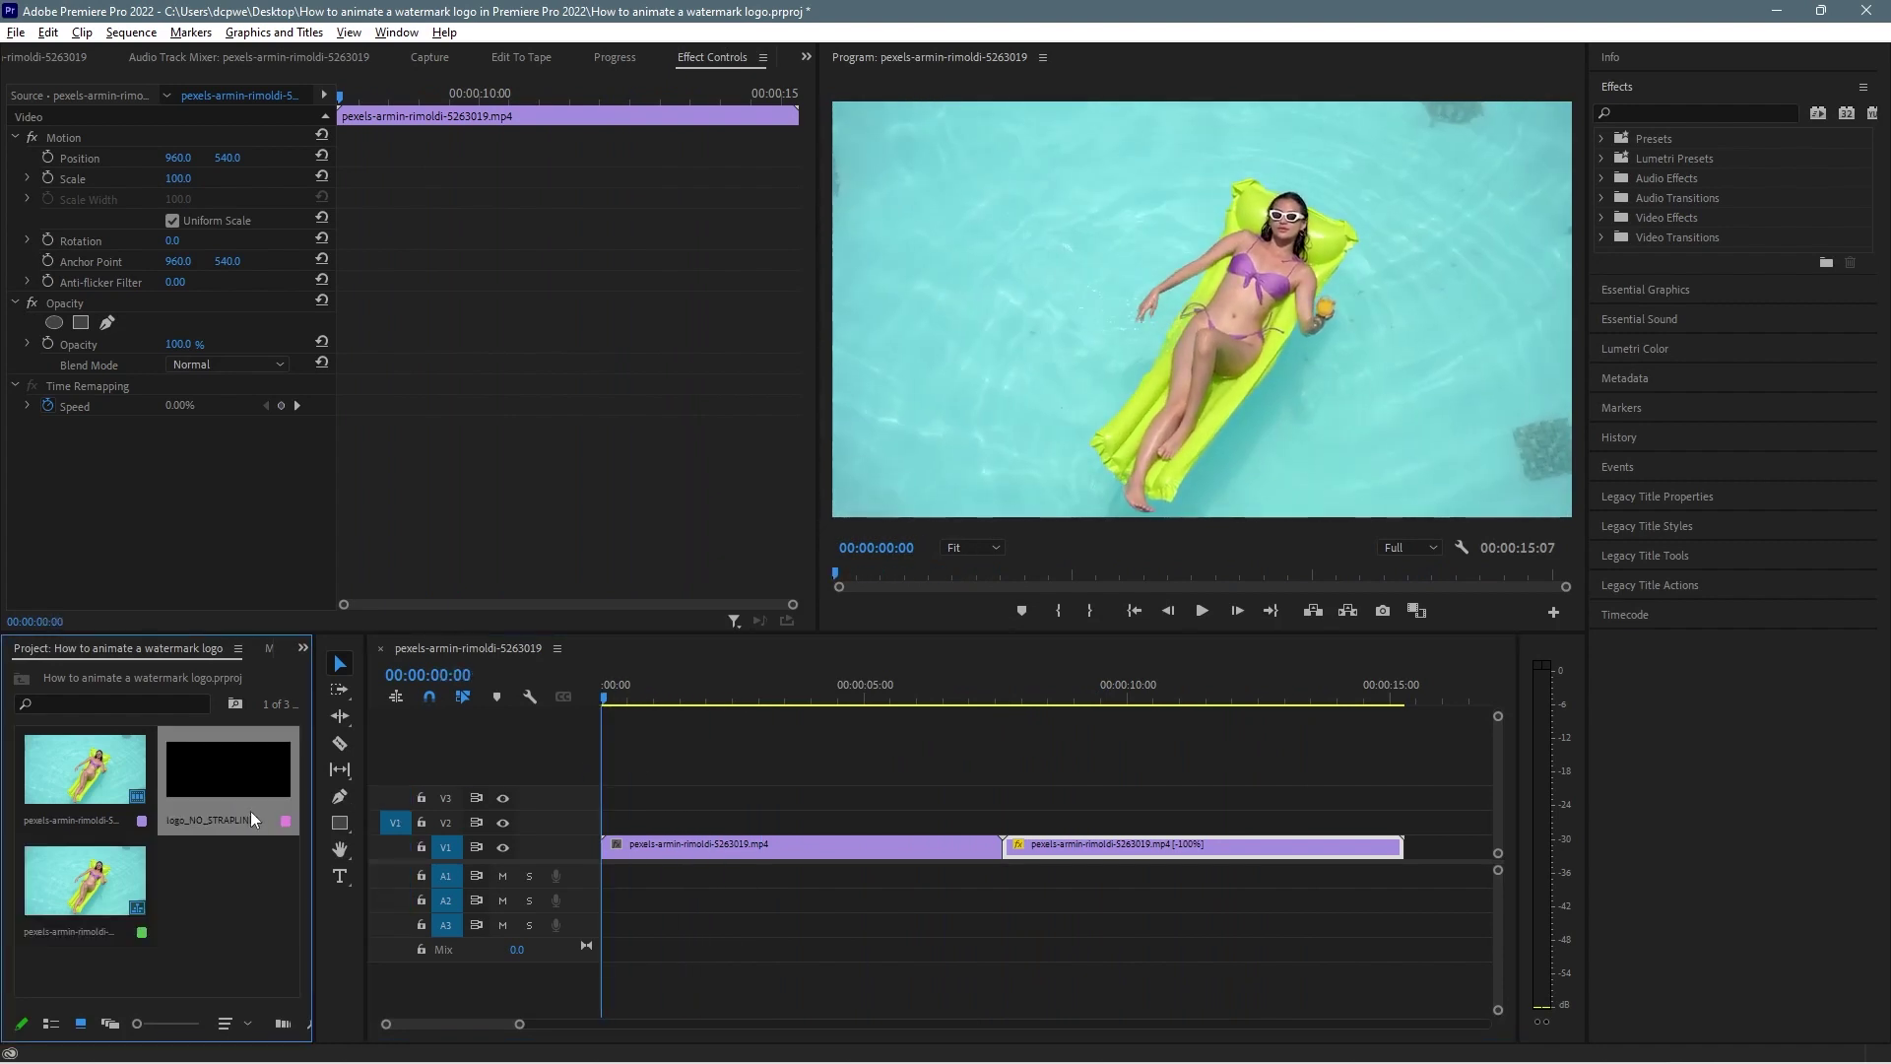
{"action": "left_click_drag", "start_coordinate": [211, 769], "coordinate": [605, 823]}
{"action": "left_click_drag", "start_coordinate": [853, 821], "coordinate": [1404, 824]}
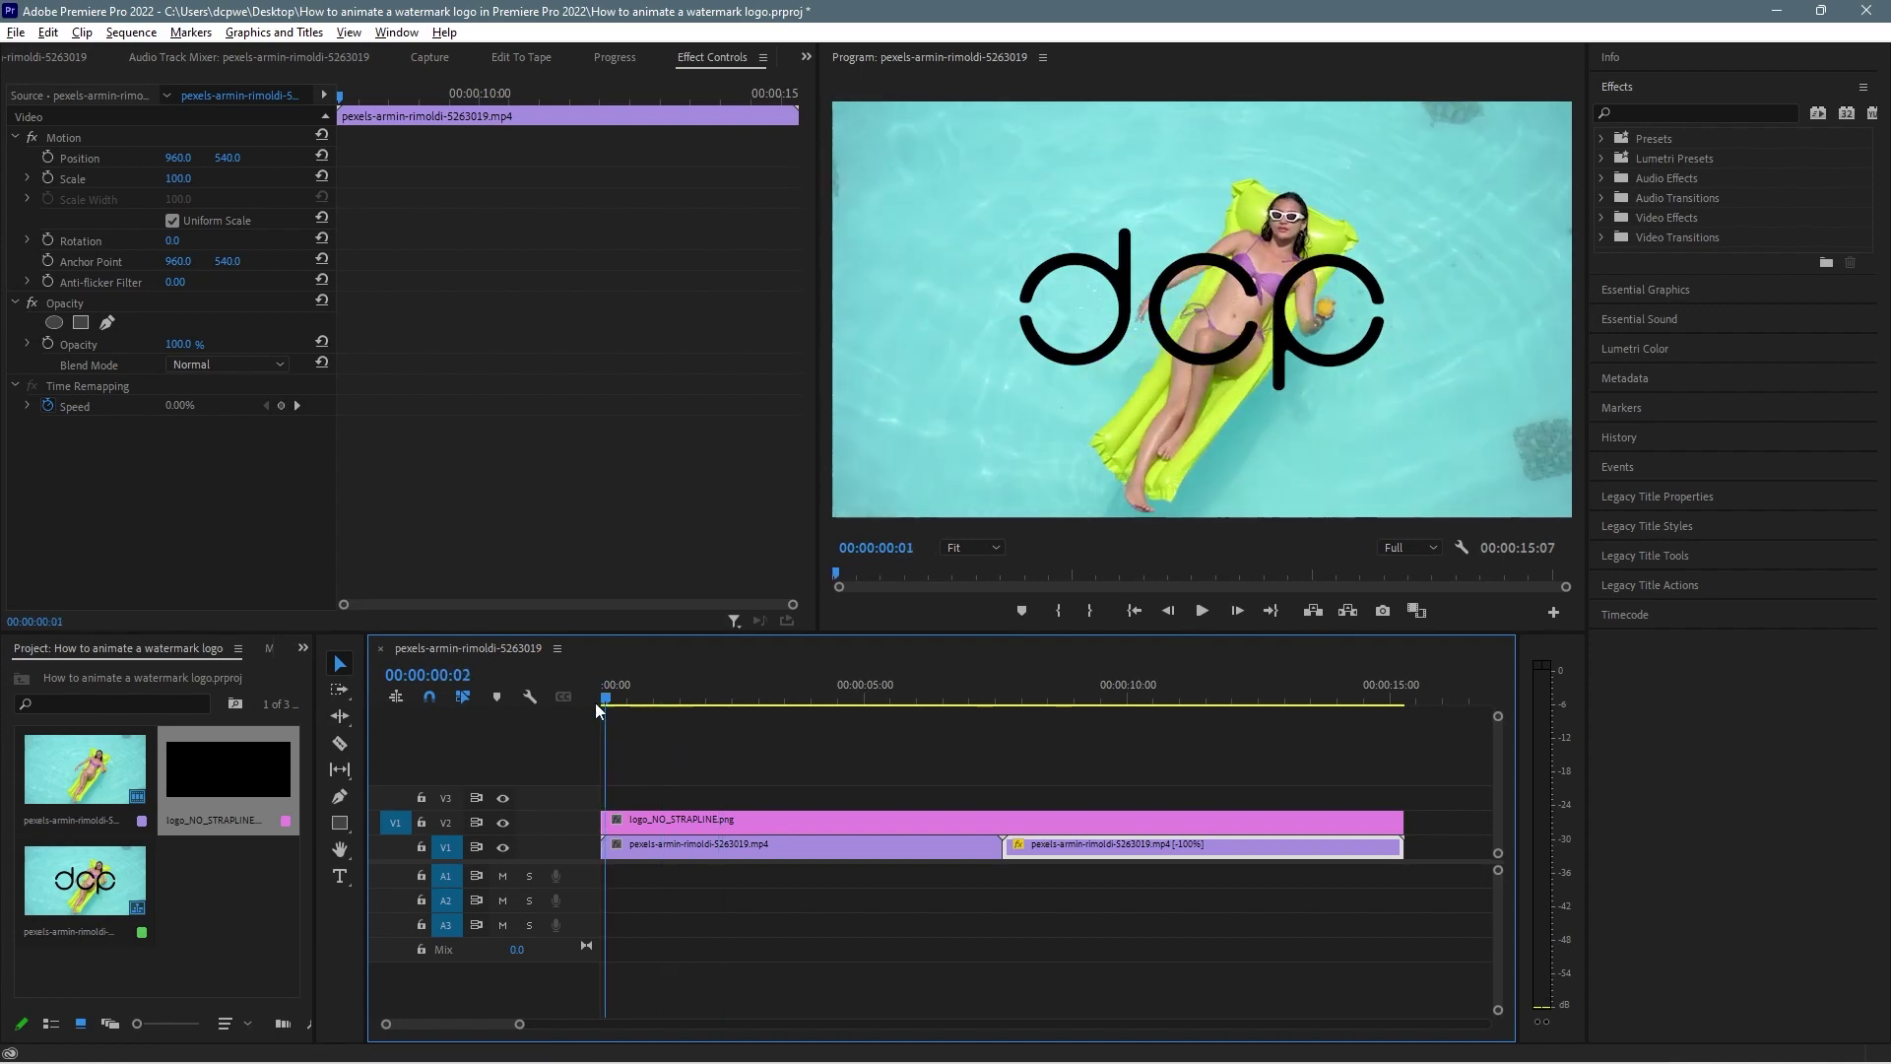
Scrub the sequence to 00:00:14:12 and set the logo clip's scale to 26
{"action": "left_click", "coordinate": [788, 703]}
{"action": "left_click_drag", "start_coordinate": [816, 707], "coordinate": [1362, 702]}
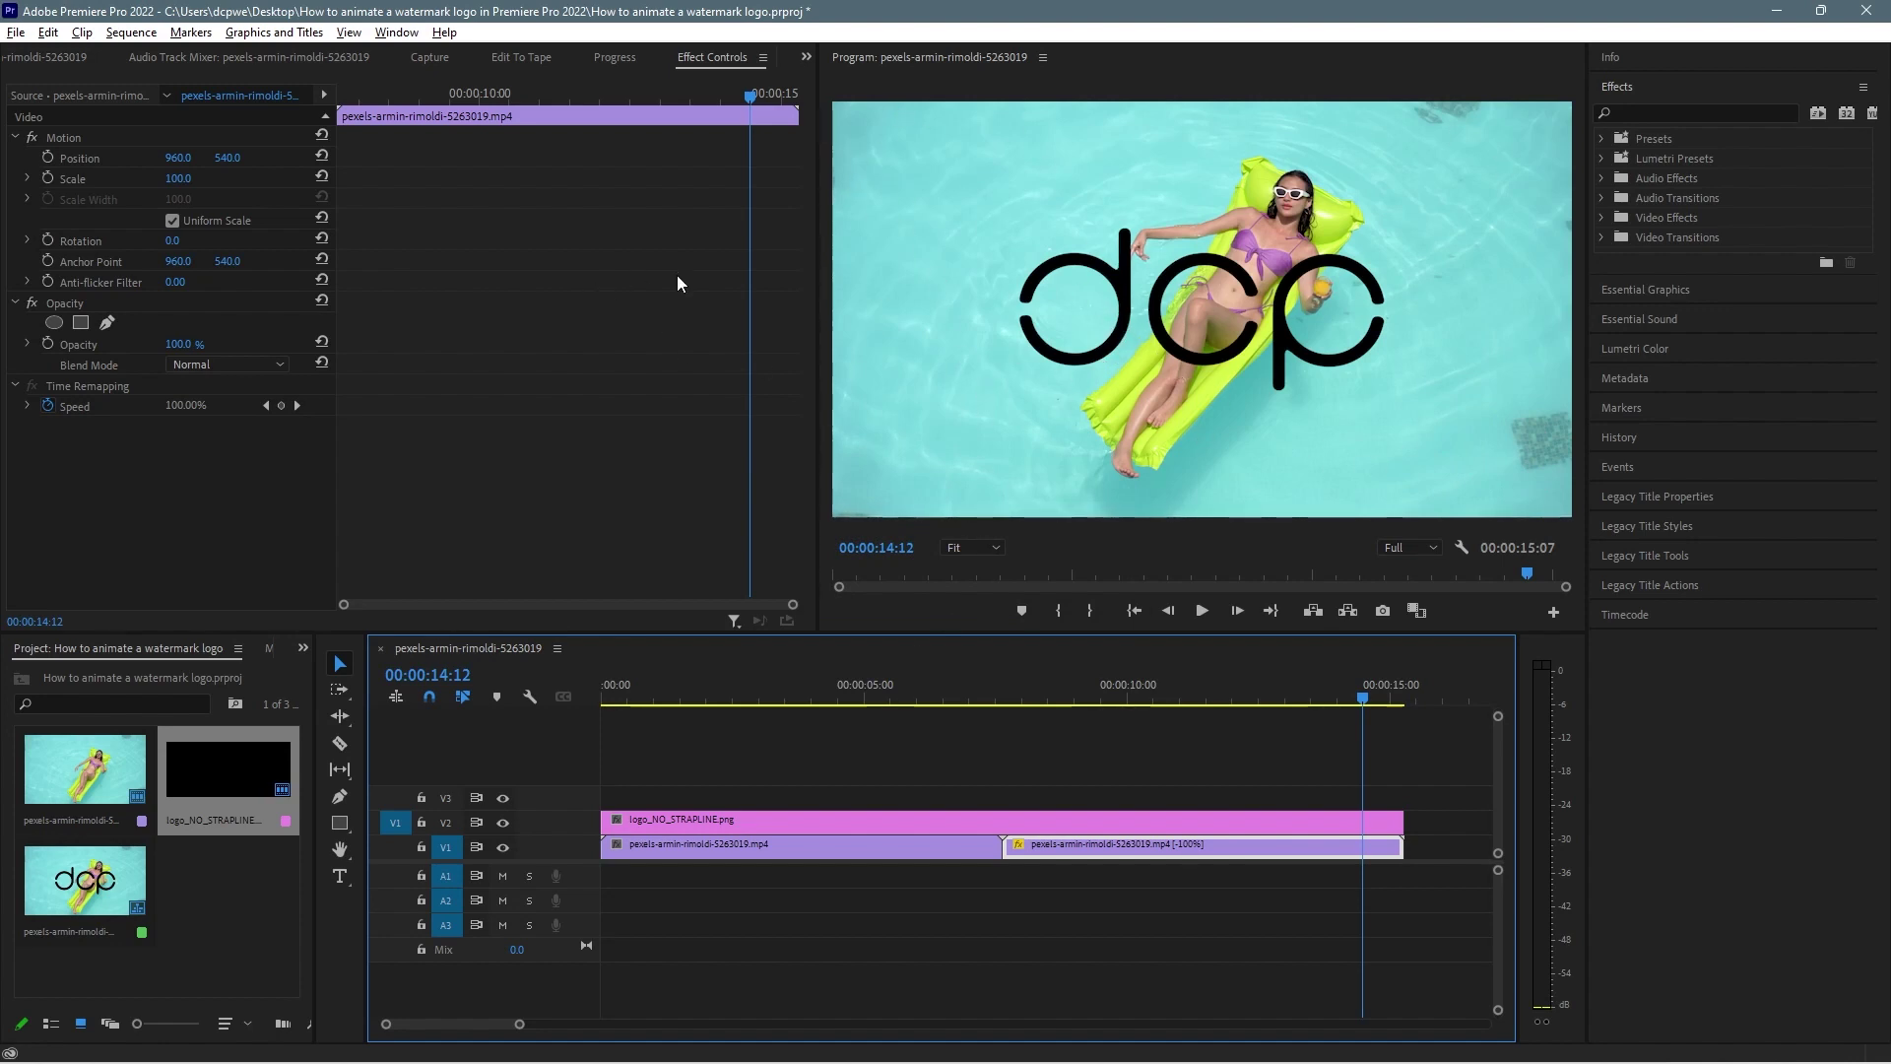
{"action": "left_click", "coordinate": [908, 818]}
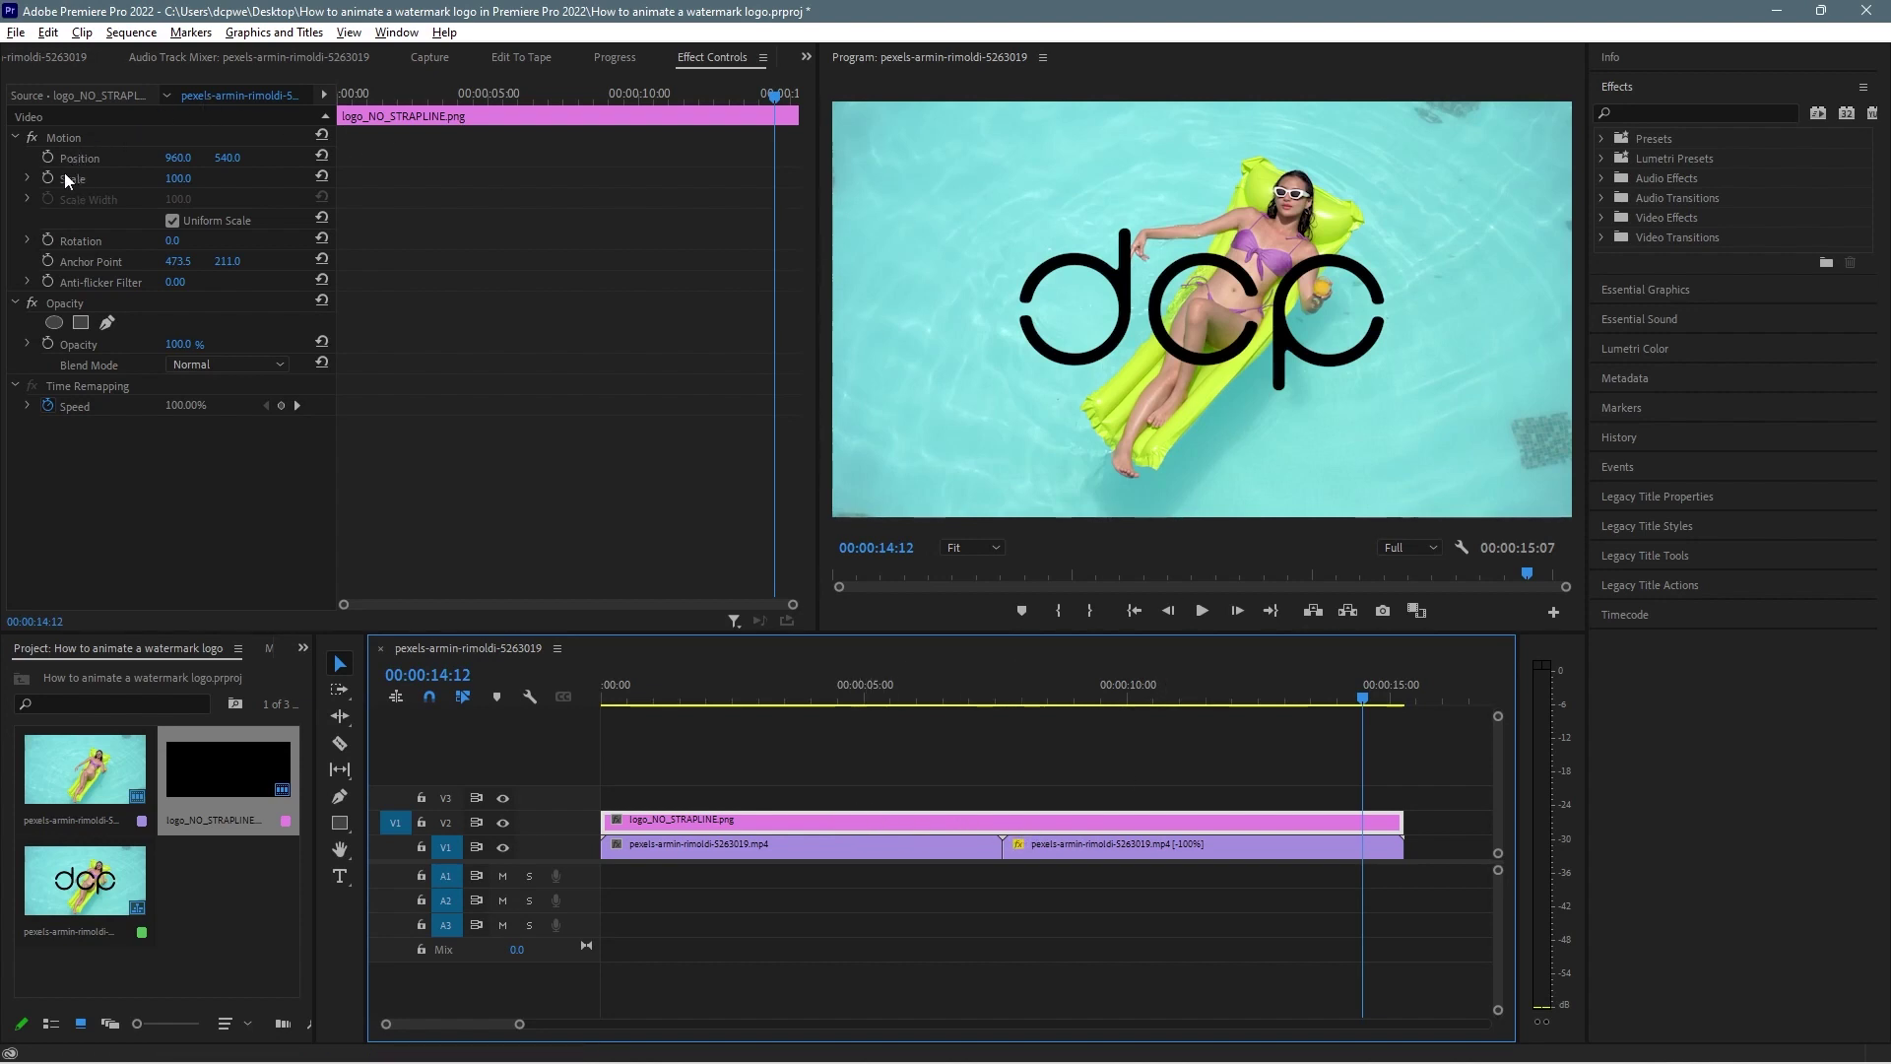
{"action": "left_click_drag", "start_coordinate": [186, 178], "coordinate": [110, 178]}
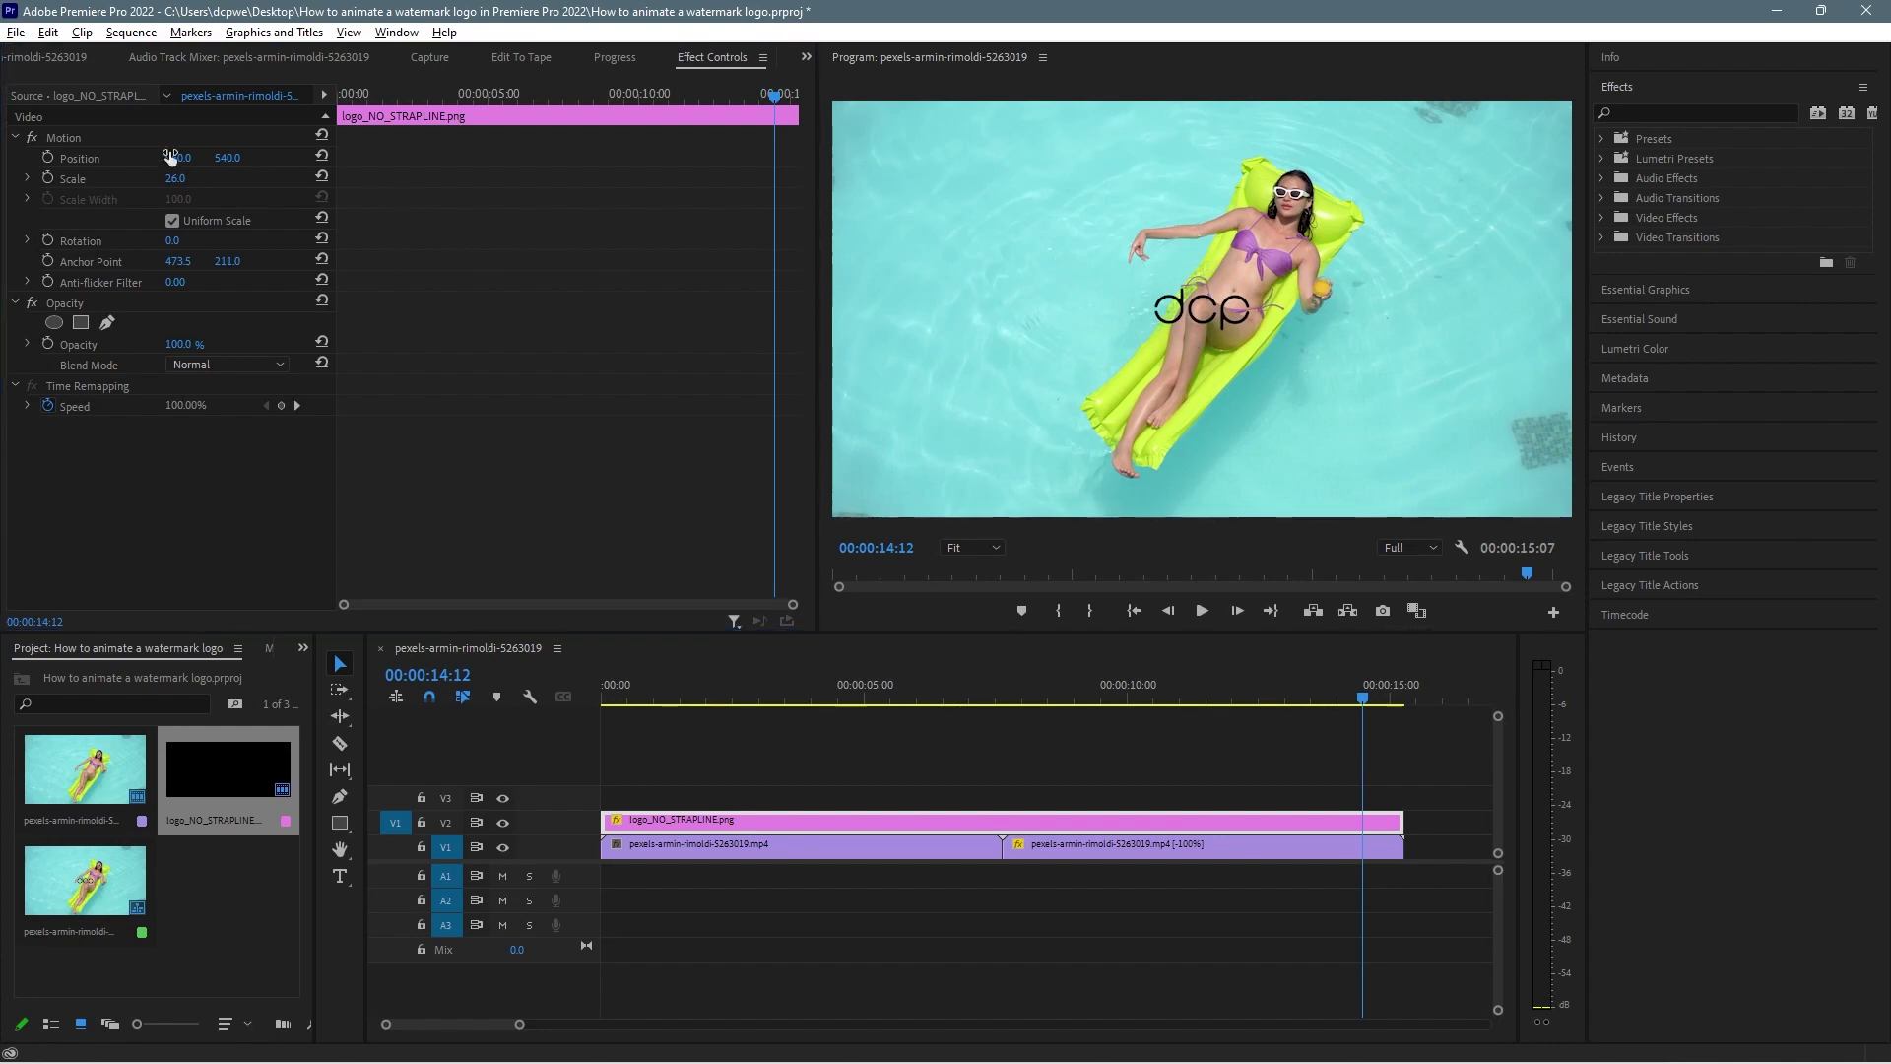
Move the logo into the lower-right corner of the video frame, at about position 1771.7, 995.5
{"action": "left_click", "coordinate": [78, 175]}
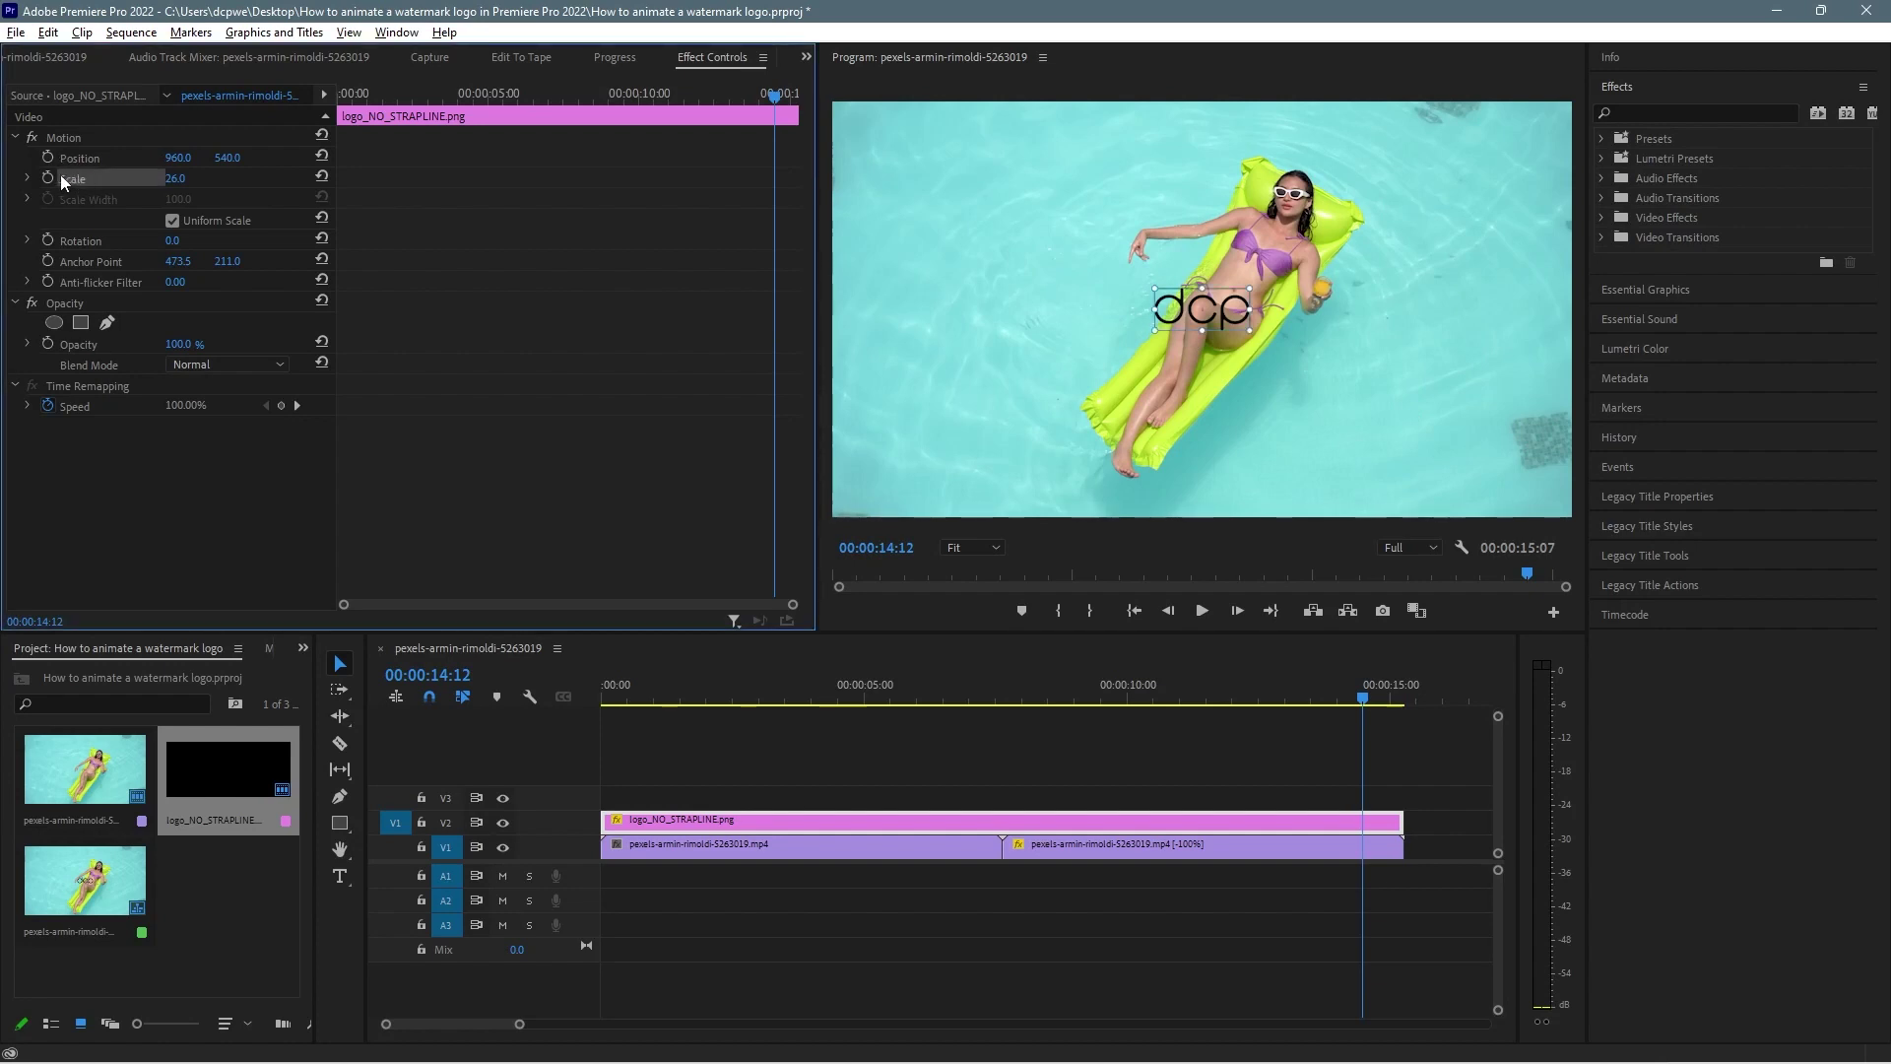
{"action": "left_click", "coordinate": [71, 159]}
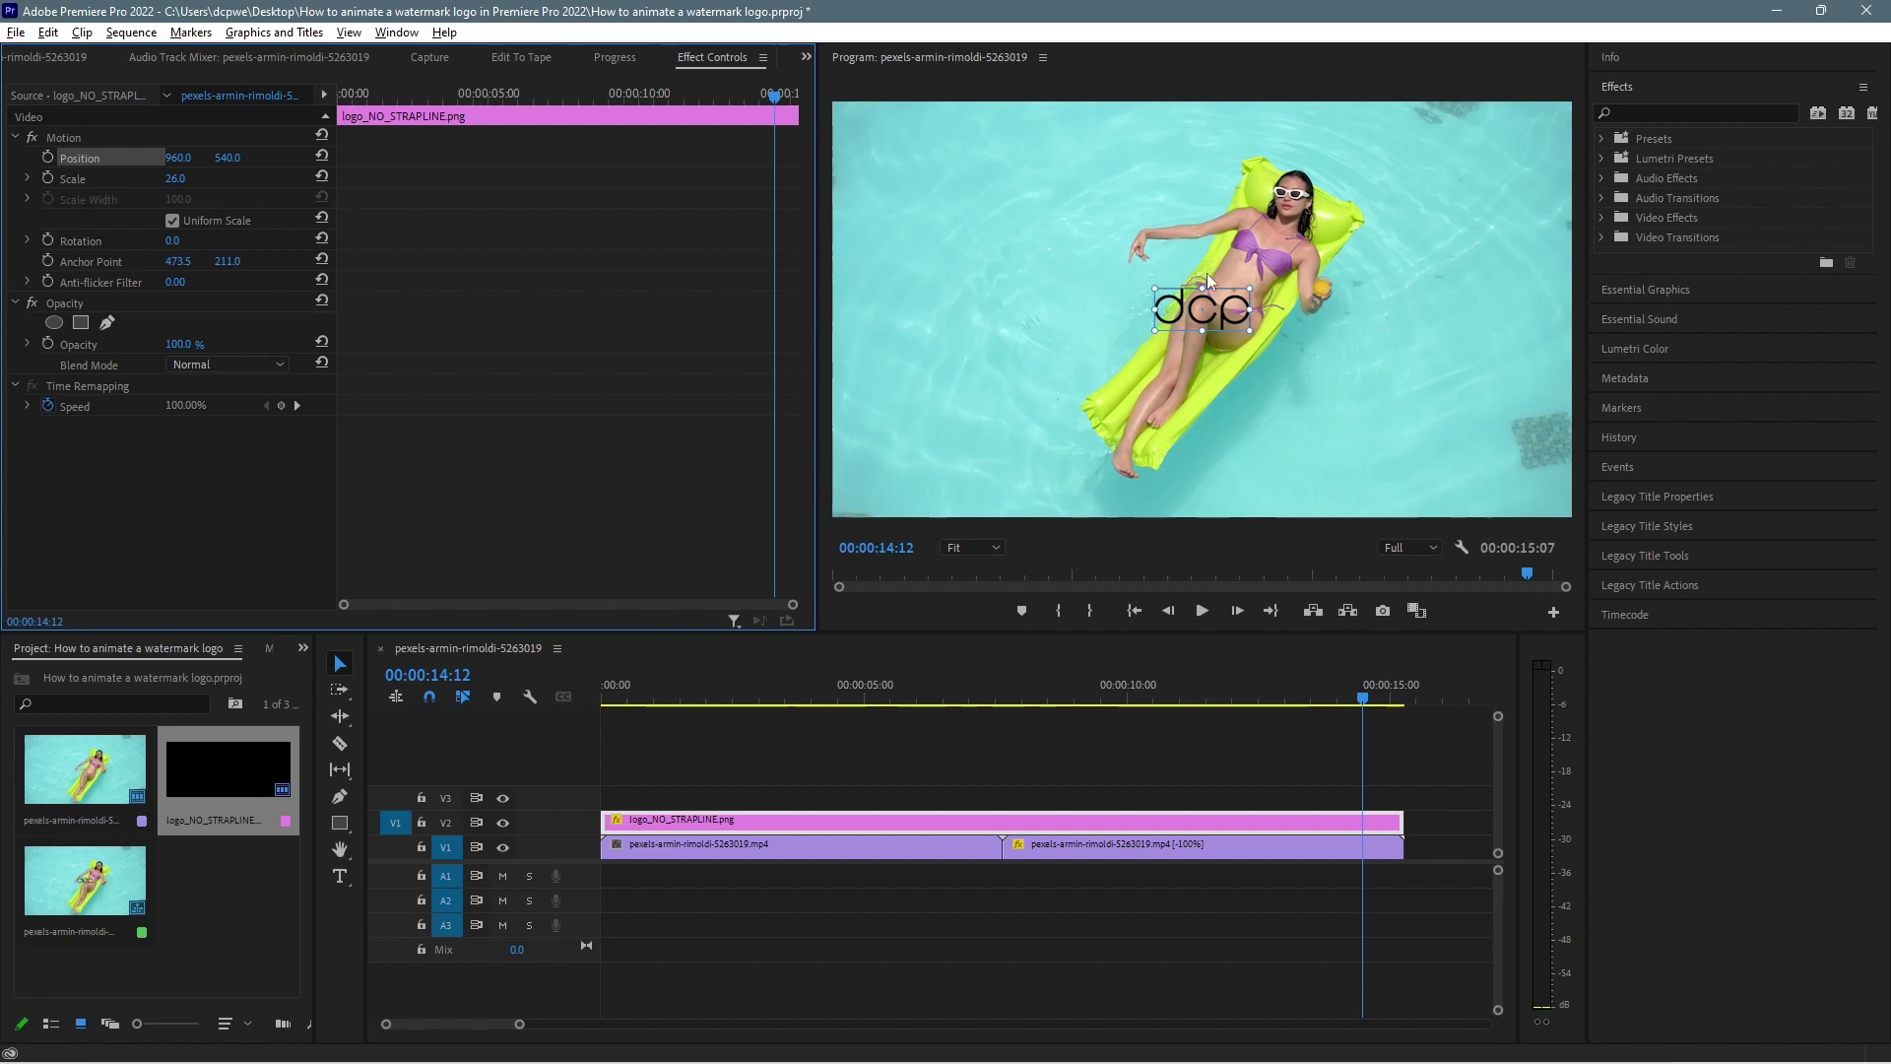
{"action": "left_click_drag", "start_coordinate": [1198, 309], "coordinate": [1517, 495]}
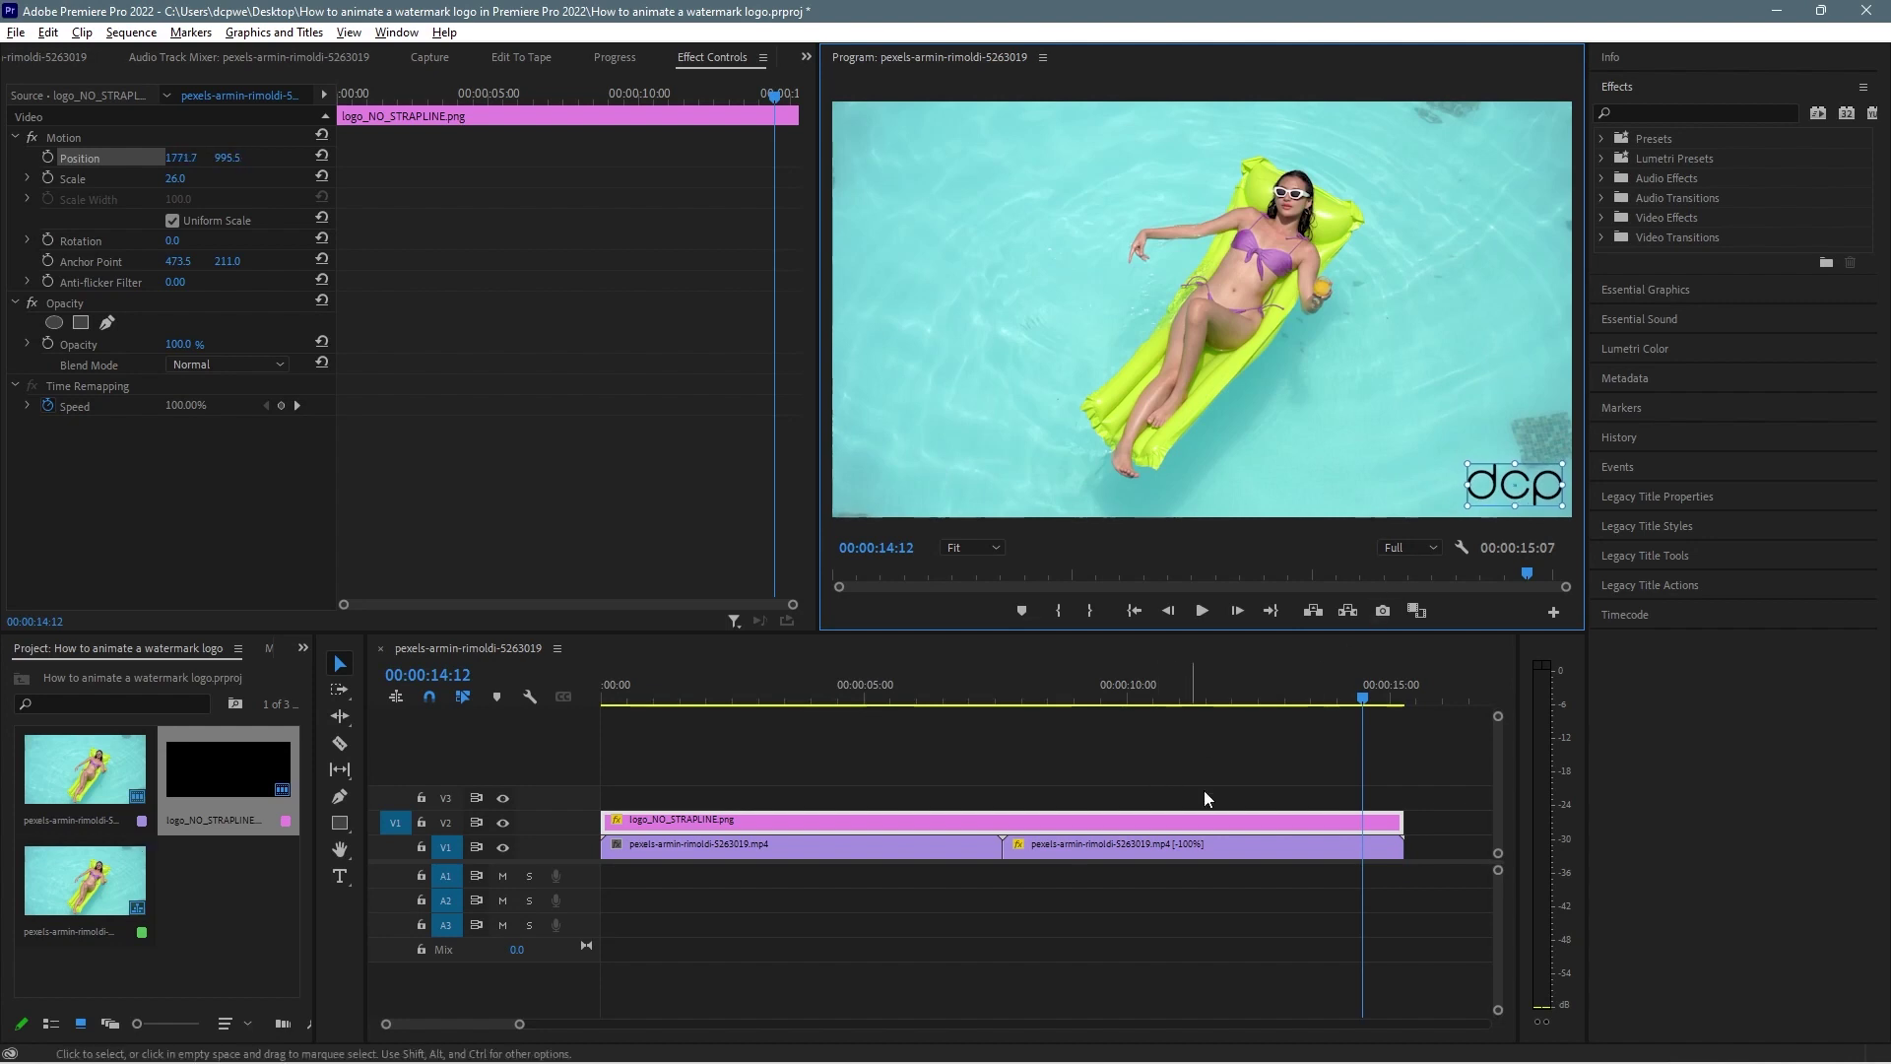
At the sequence start, reduce the logo's scale to 23 and nudge it to about position 1781.9, 998.1
{"action": "left_click_drag", "start_coordinate": [1367, 701], "coordinate": [809, 710]}
{"action": "left_click_drag", "start_coordinate": [592, 726], "coordinate": [594, 724]}
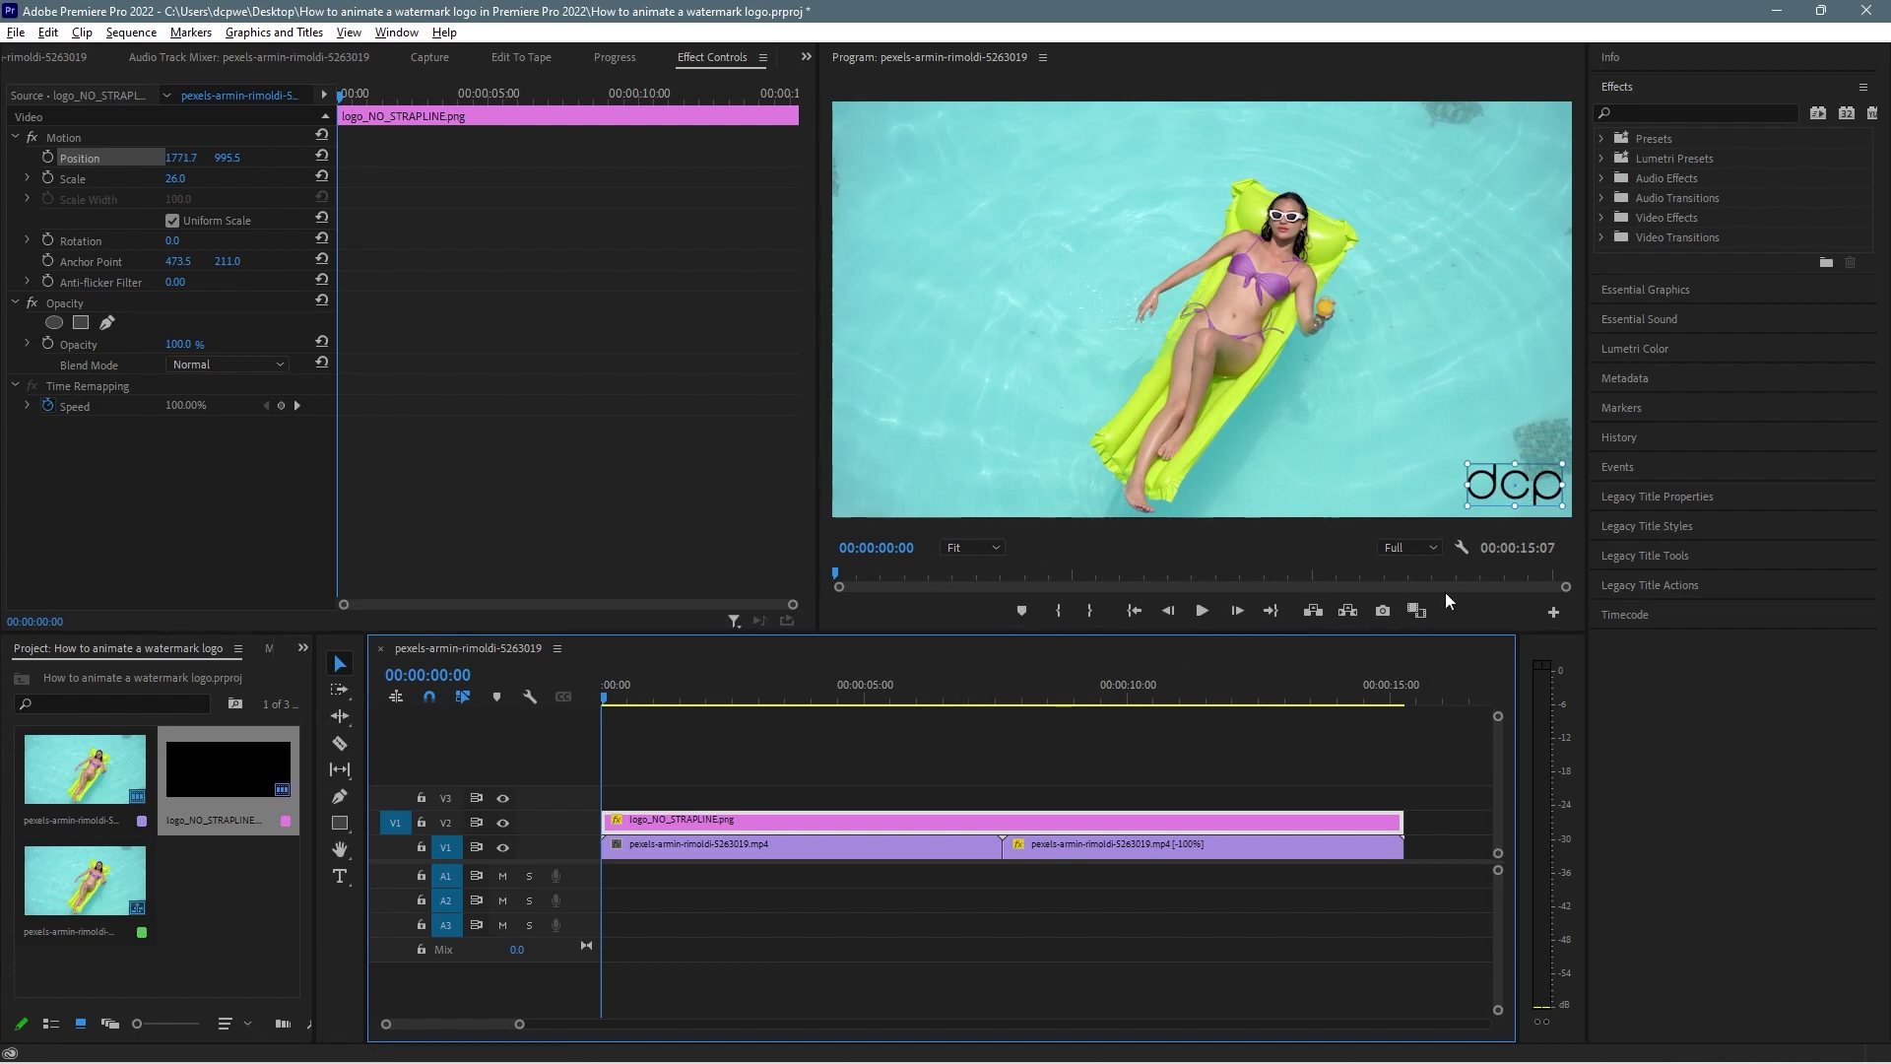
{"action": "left_click", "coordinate": [175, 179]}
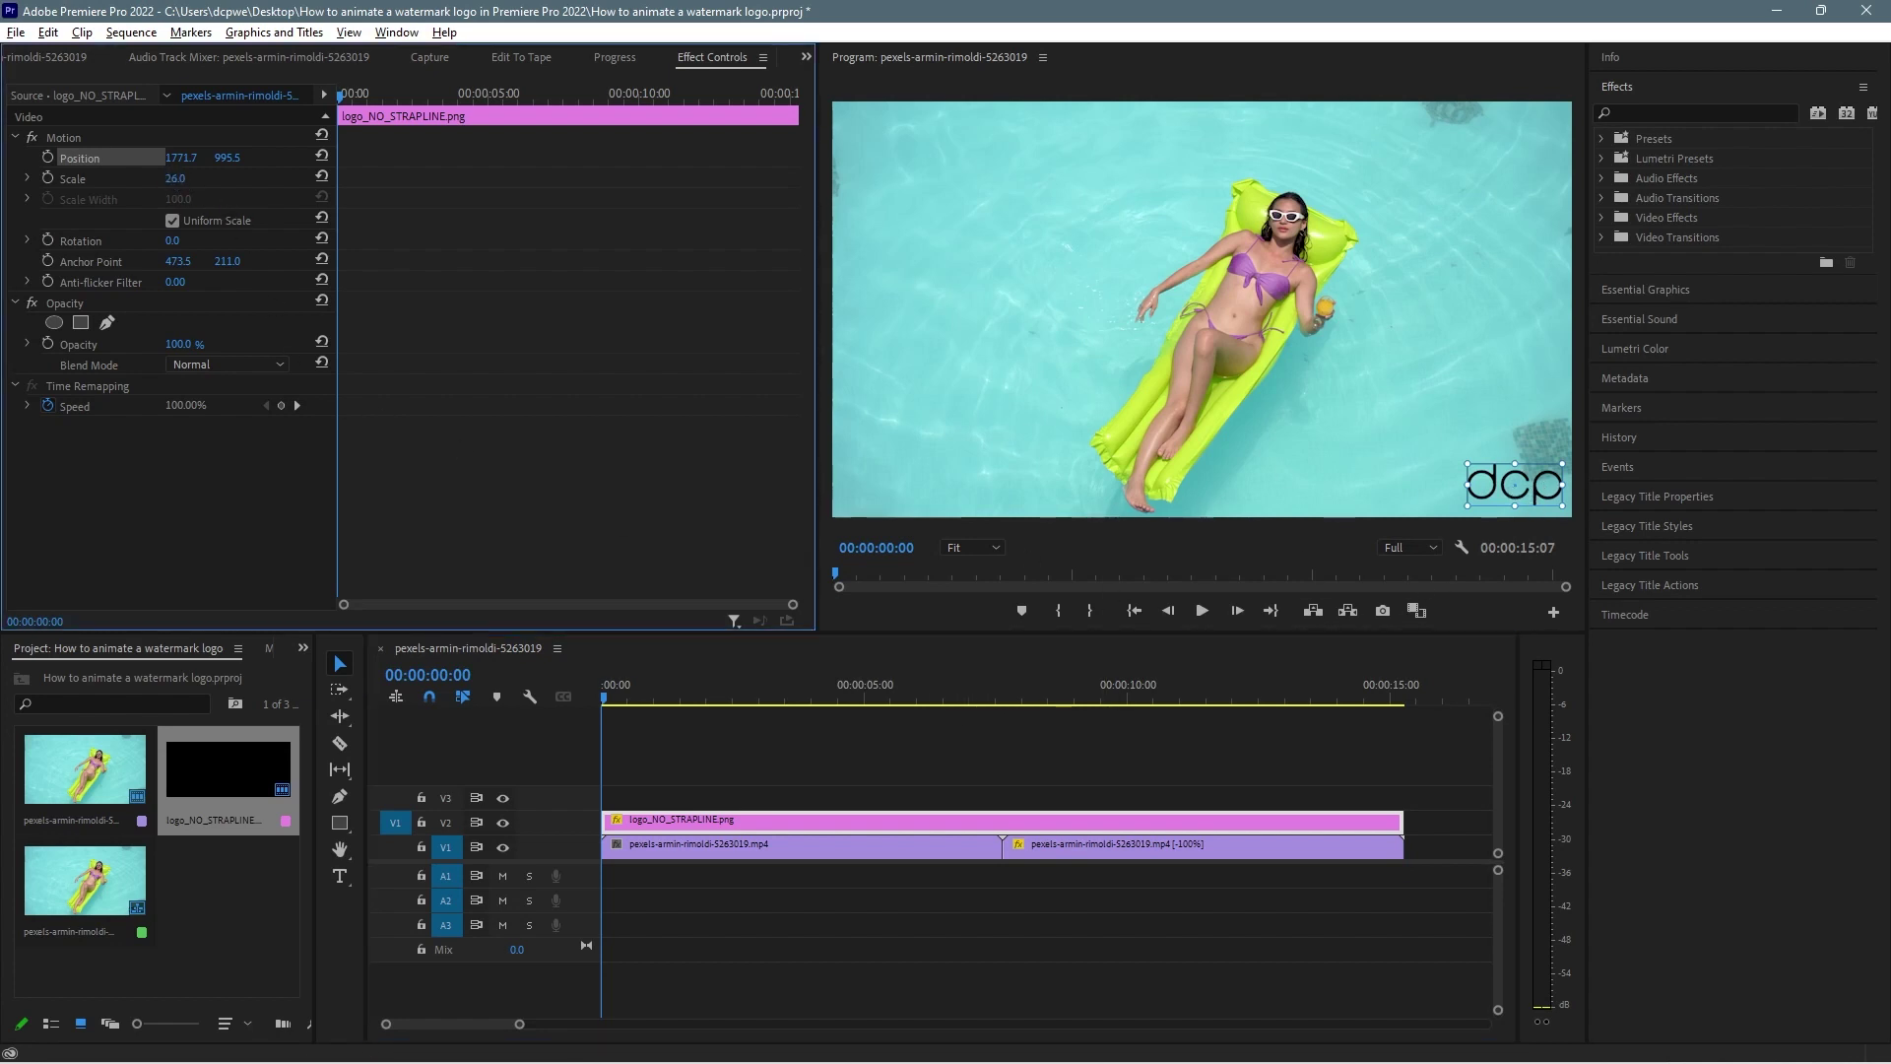
{"action": "mouse_move", "coordinate": [174, 179]}
{"action": "left_mouse_down"}
{"action": "mouse_move", "coordinate": [190, 179]}
{"action": "mouse_move", "coordinate": [172, 178]}
{"action": "left_mouse_up"}
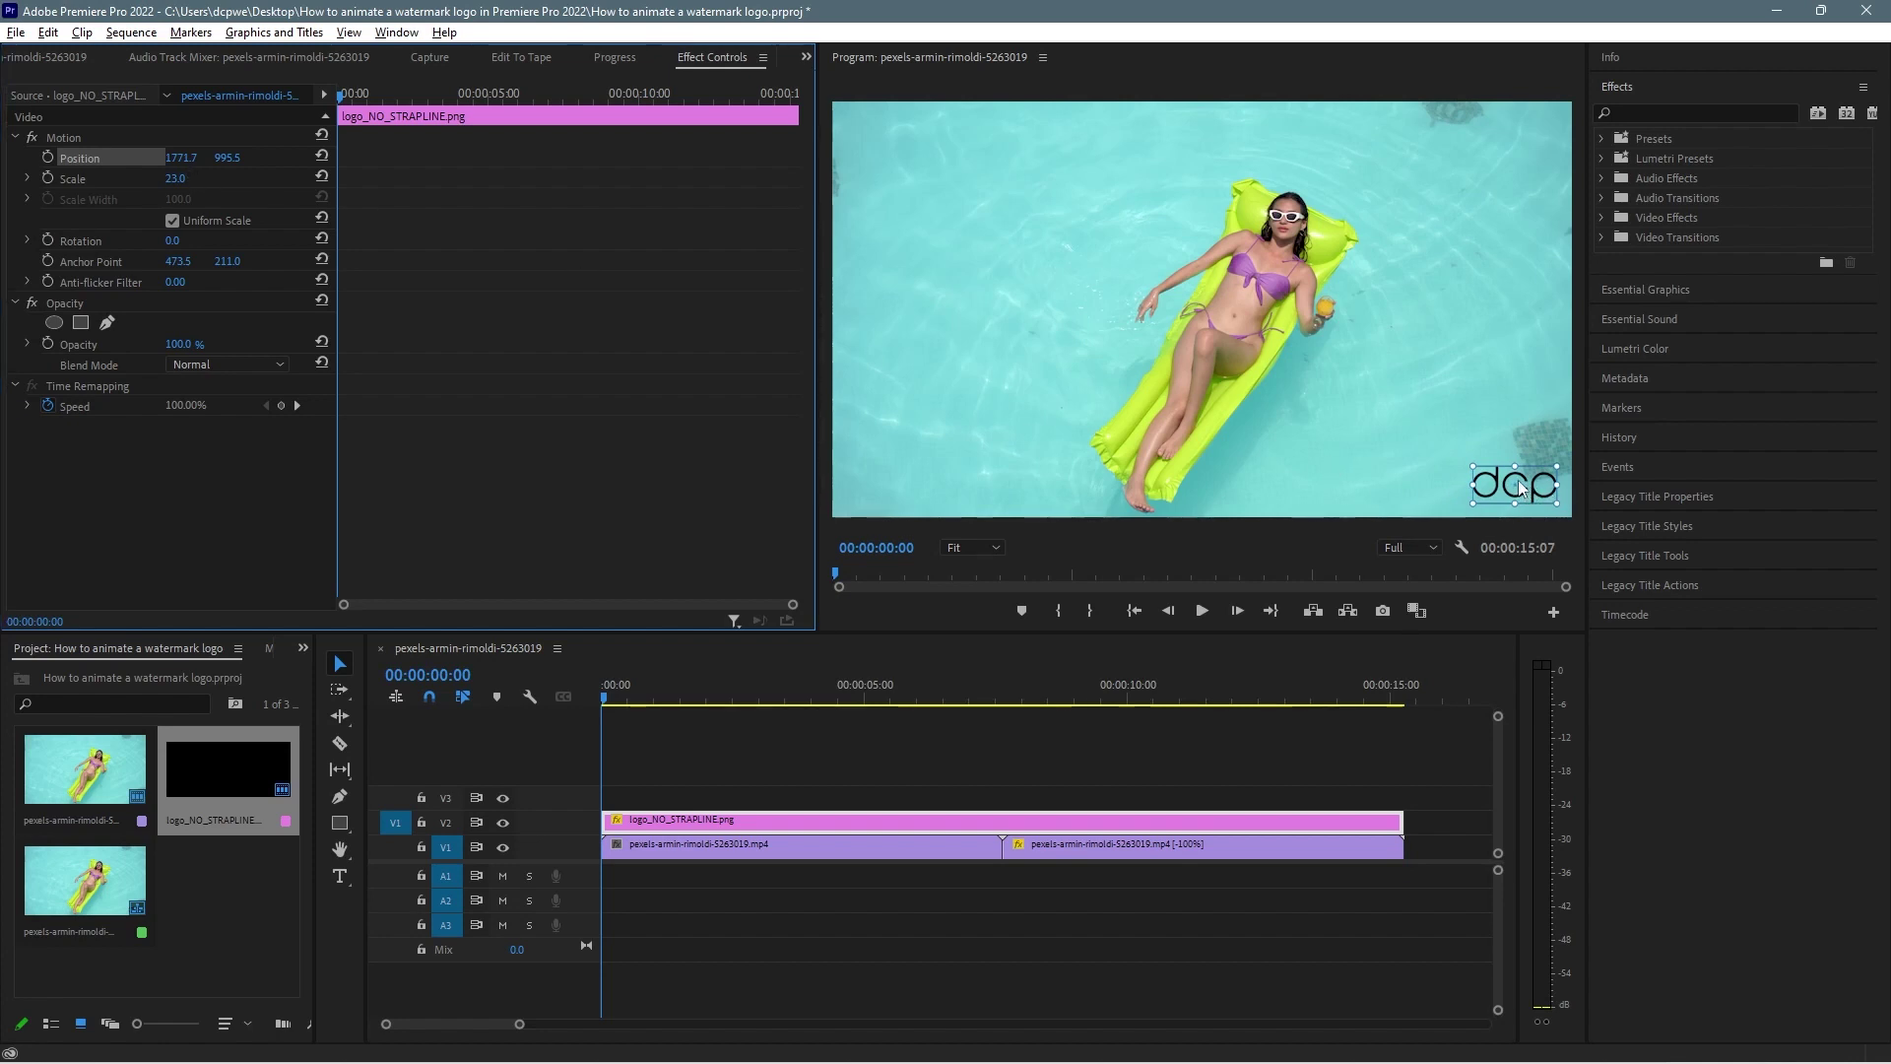
{"action": "left_click_drag", "start_coordinate": [1525, 490], "coordinate": [1518, 493]}
{"action": "left_click_drag", "start_coordinate": [1518, 491], "coordinate": [1521, 492]}
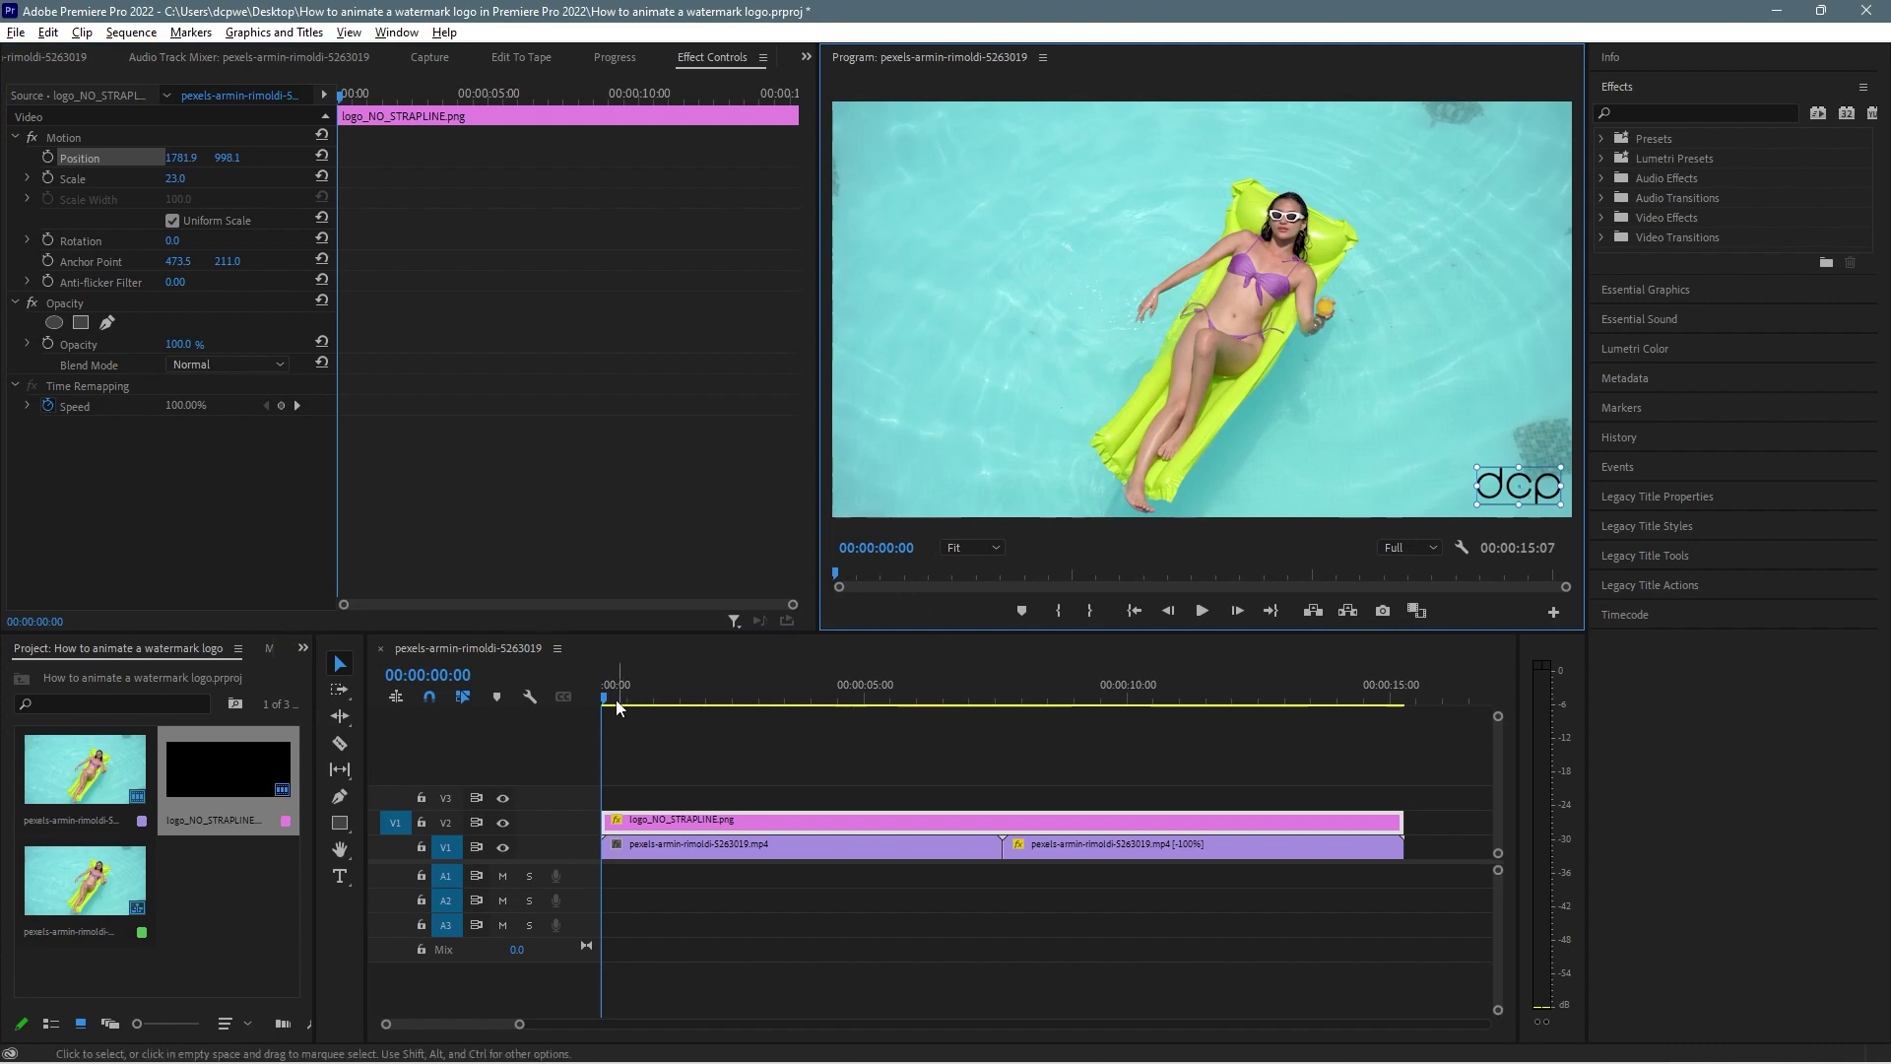
Enable Position keyframing for the logo at 00:00:00:00 and play the sequence from there
{"action": "left_click_drag", "start_coordinate": [617, 706], "coordinate": [575, 709]}
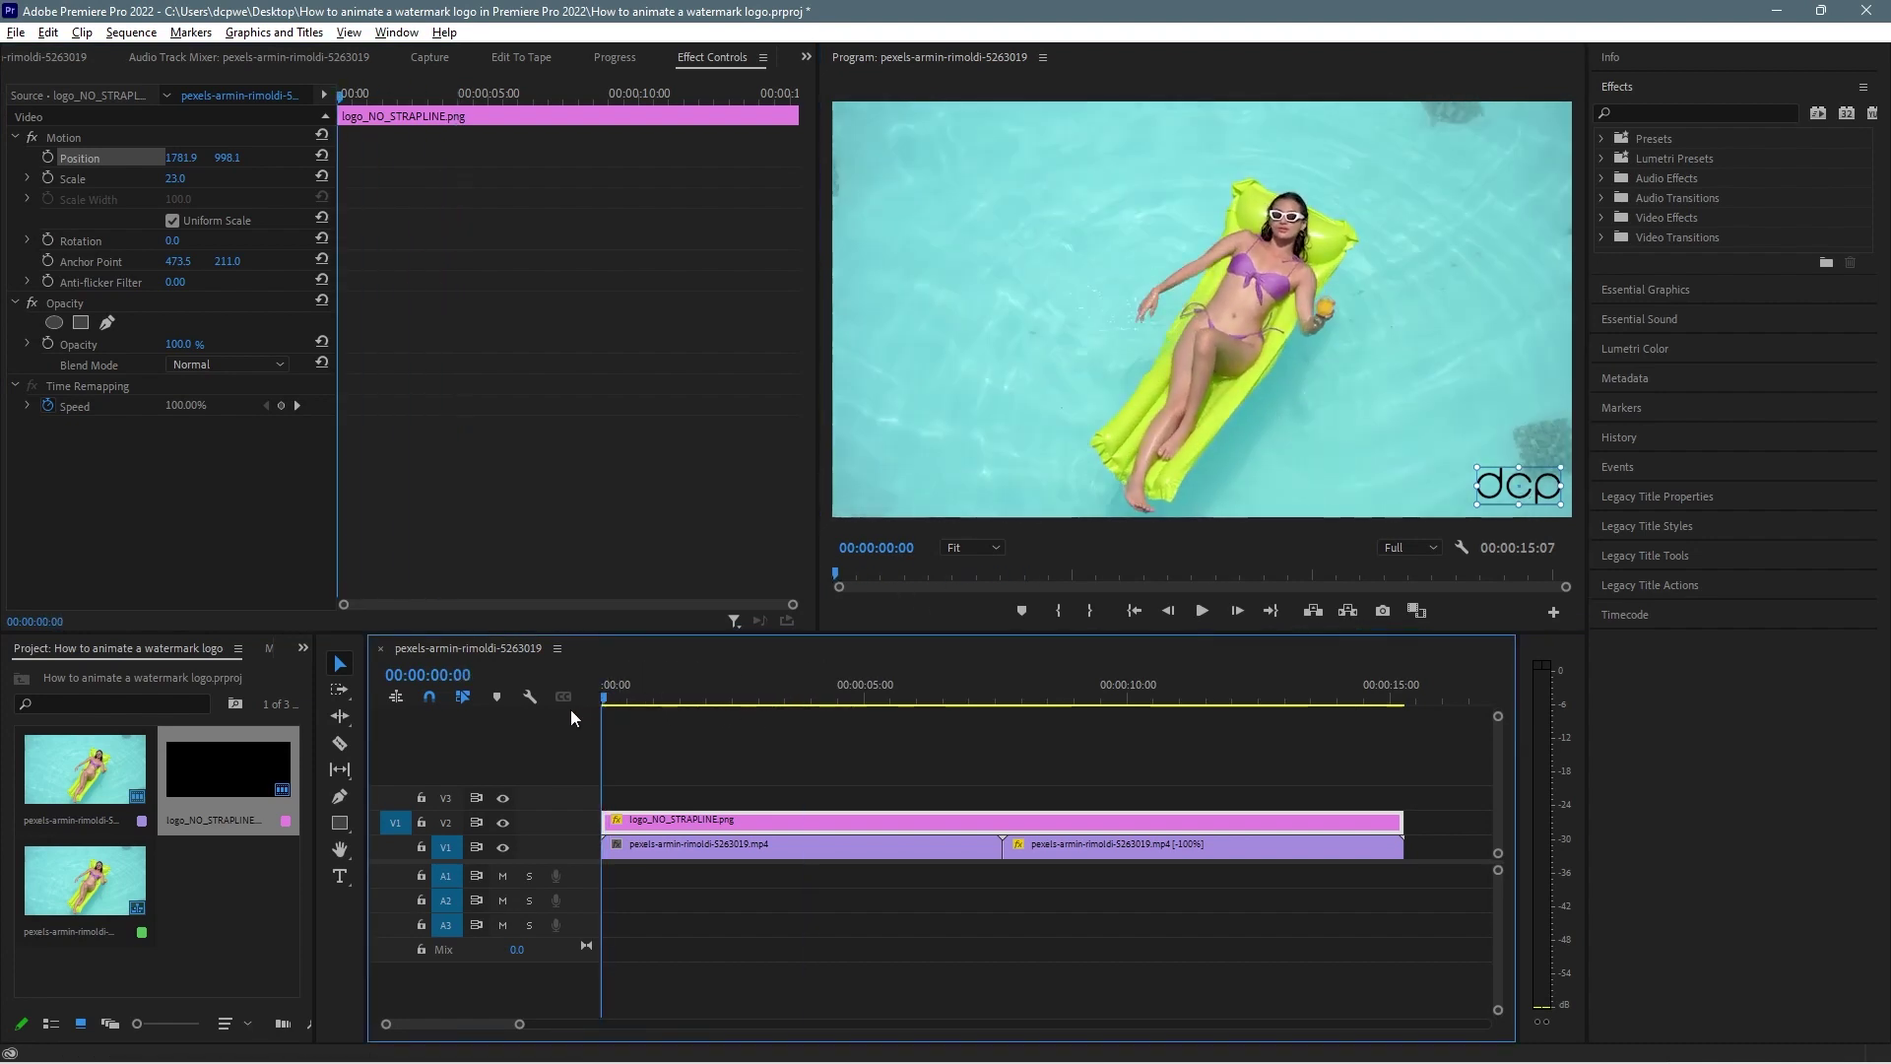
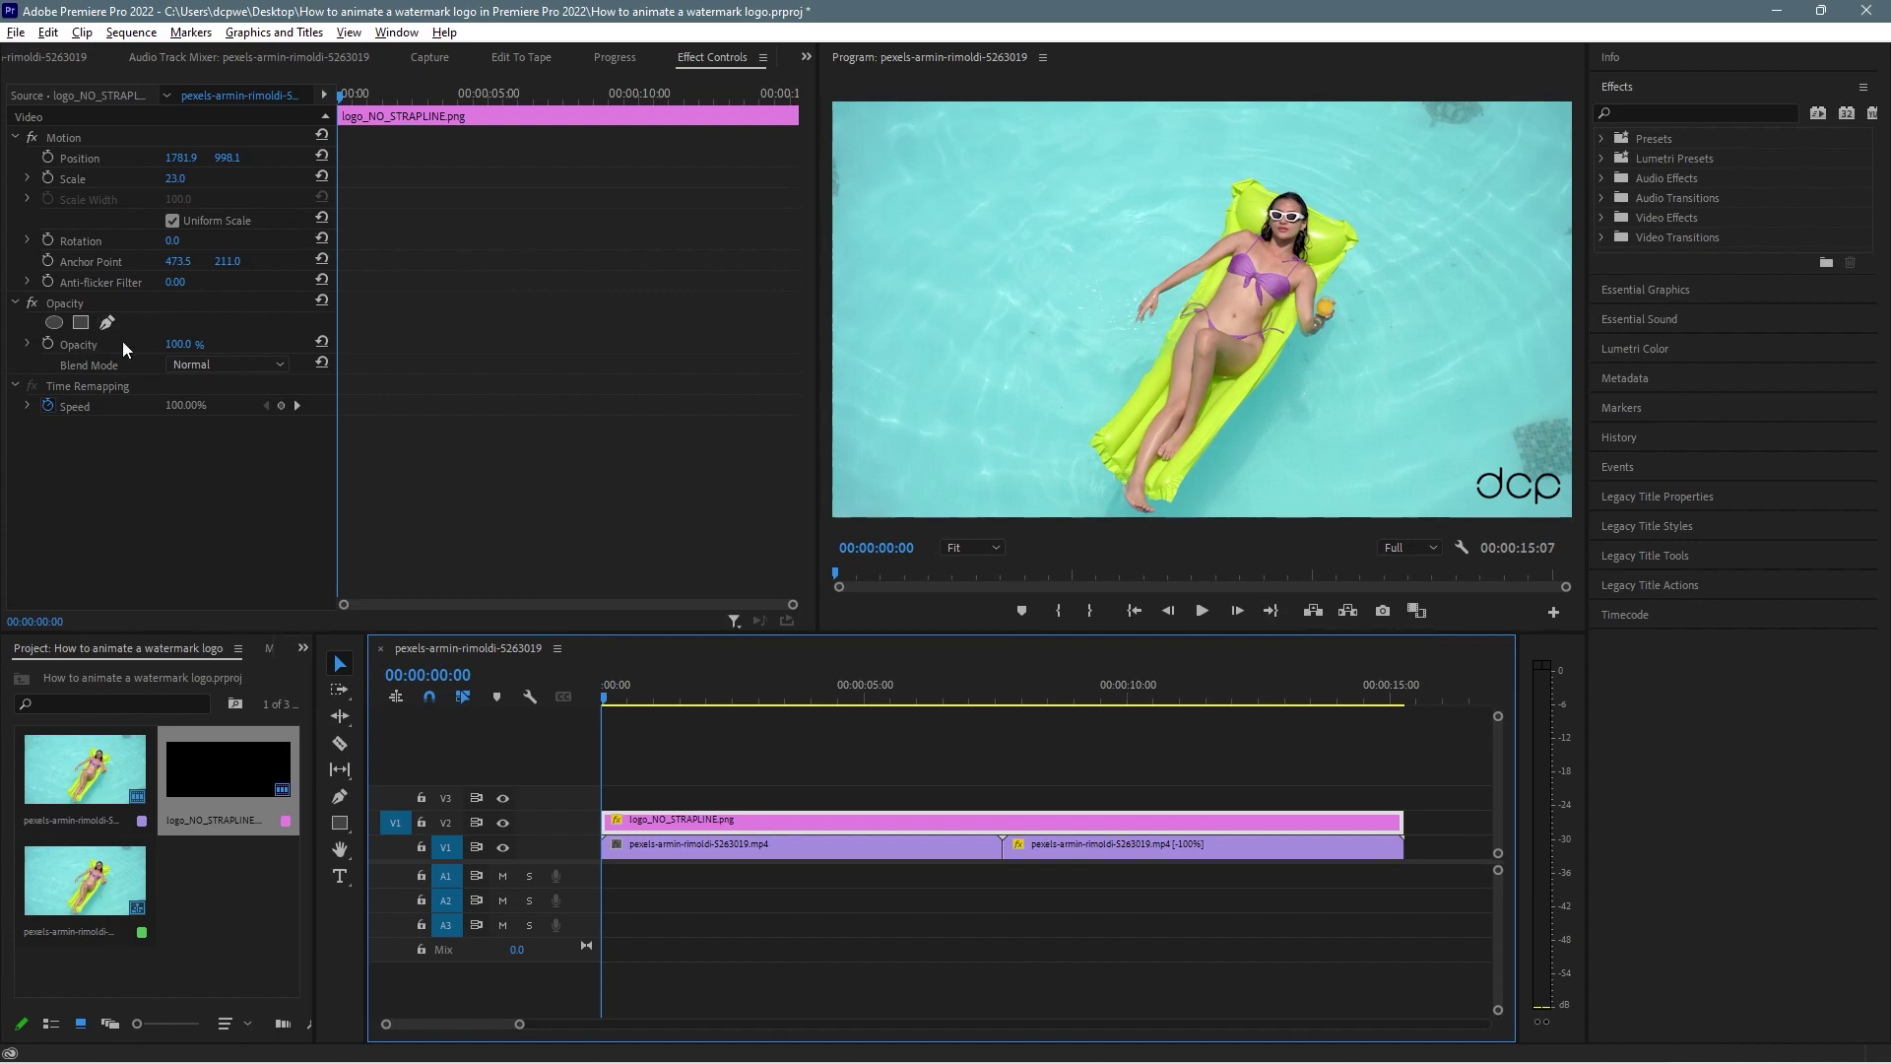
{"action": "left_click", "coordinate": [48, 157]}
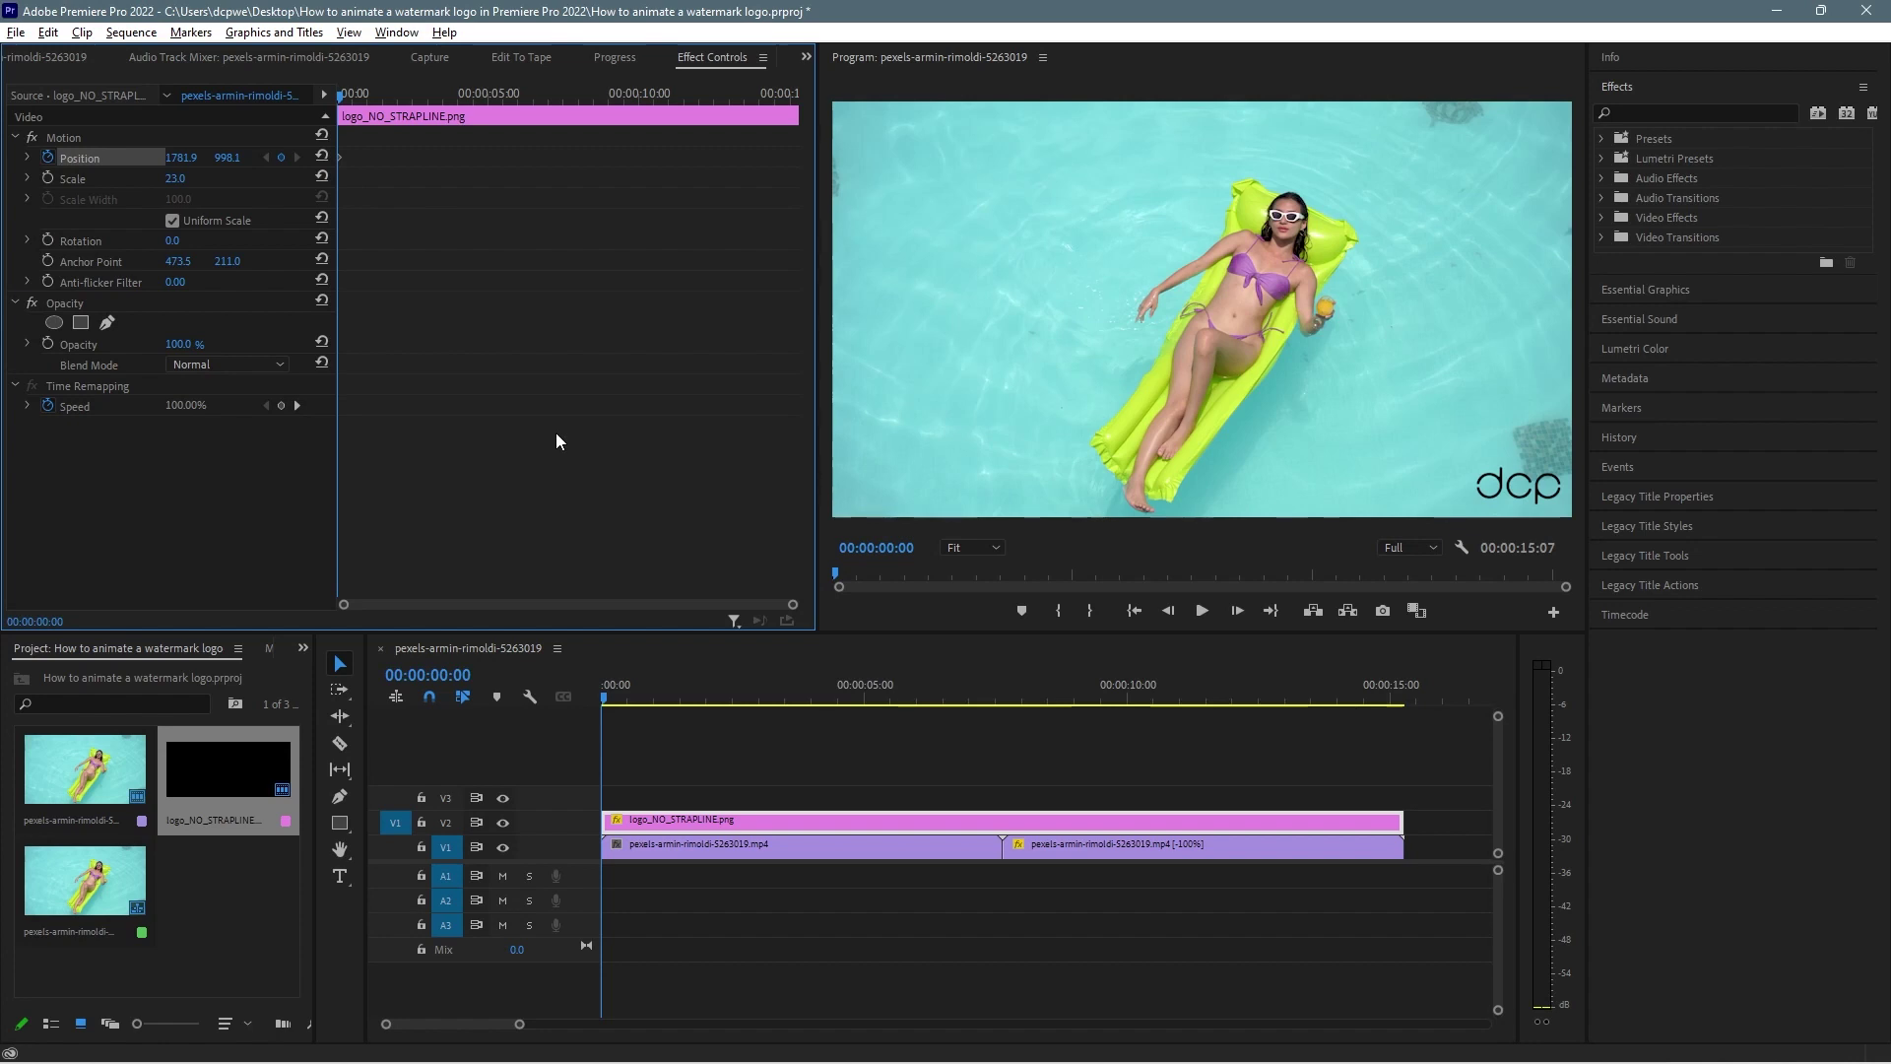
{"action": "key", "text": "space"}
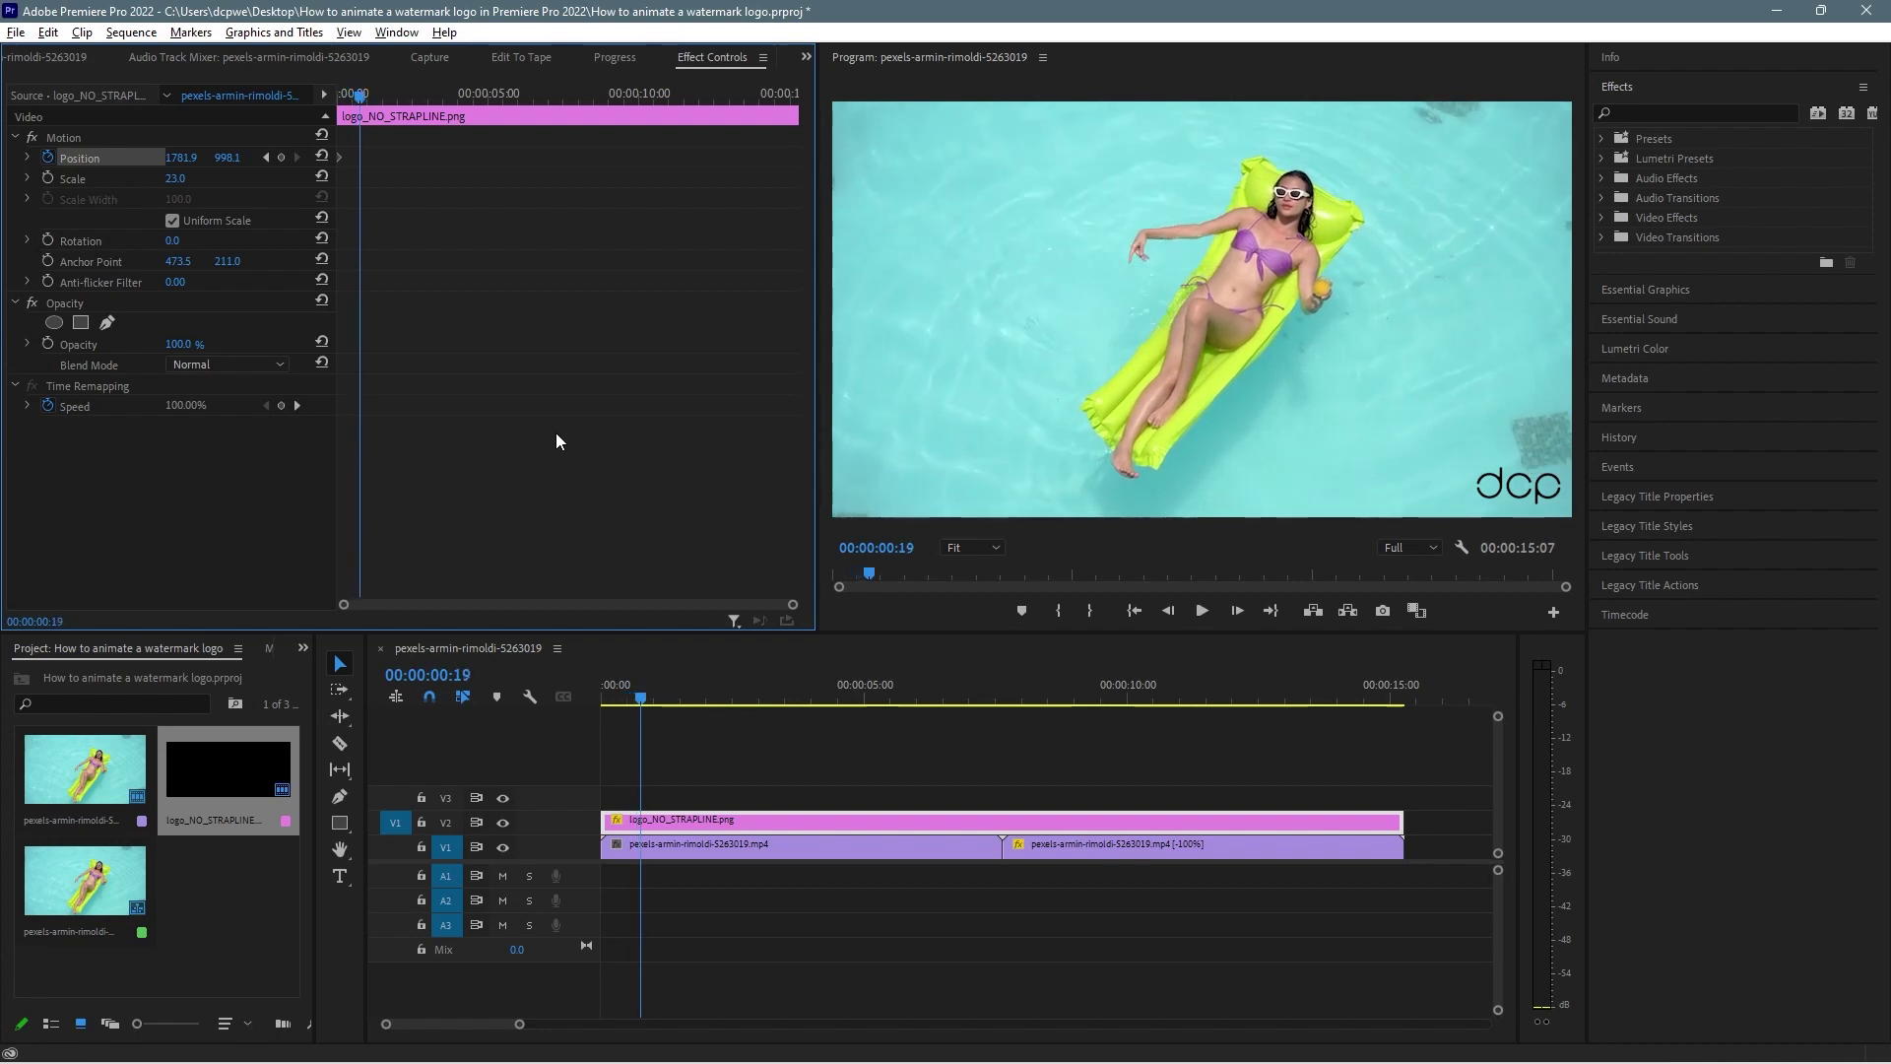
Add a Position keyframe for the logo at 00:00:00:15, keeping its current position
{"action": "key", "text": "Left"}
{"action": "key", "text": "Left"}
{"action": "key", "text": "Left"}
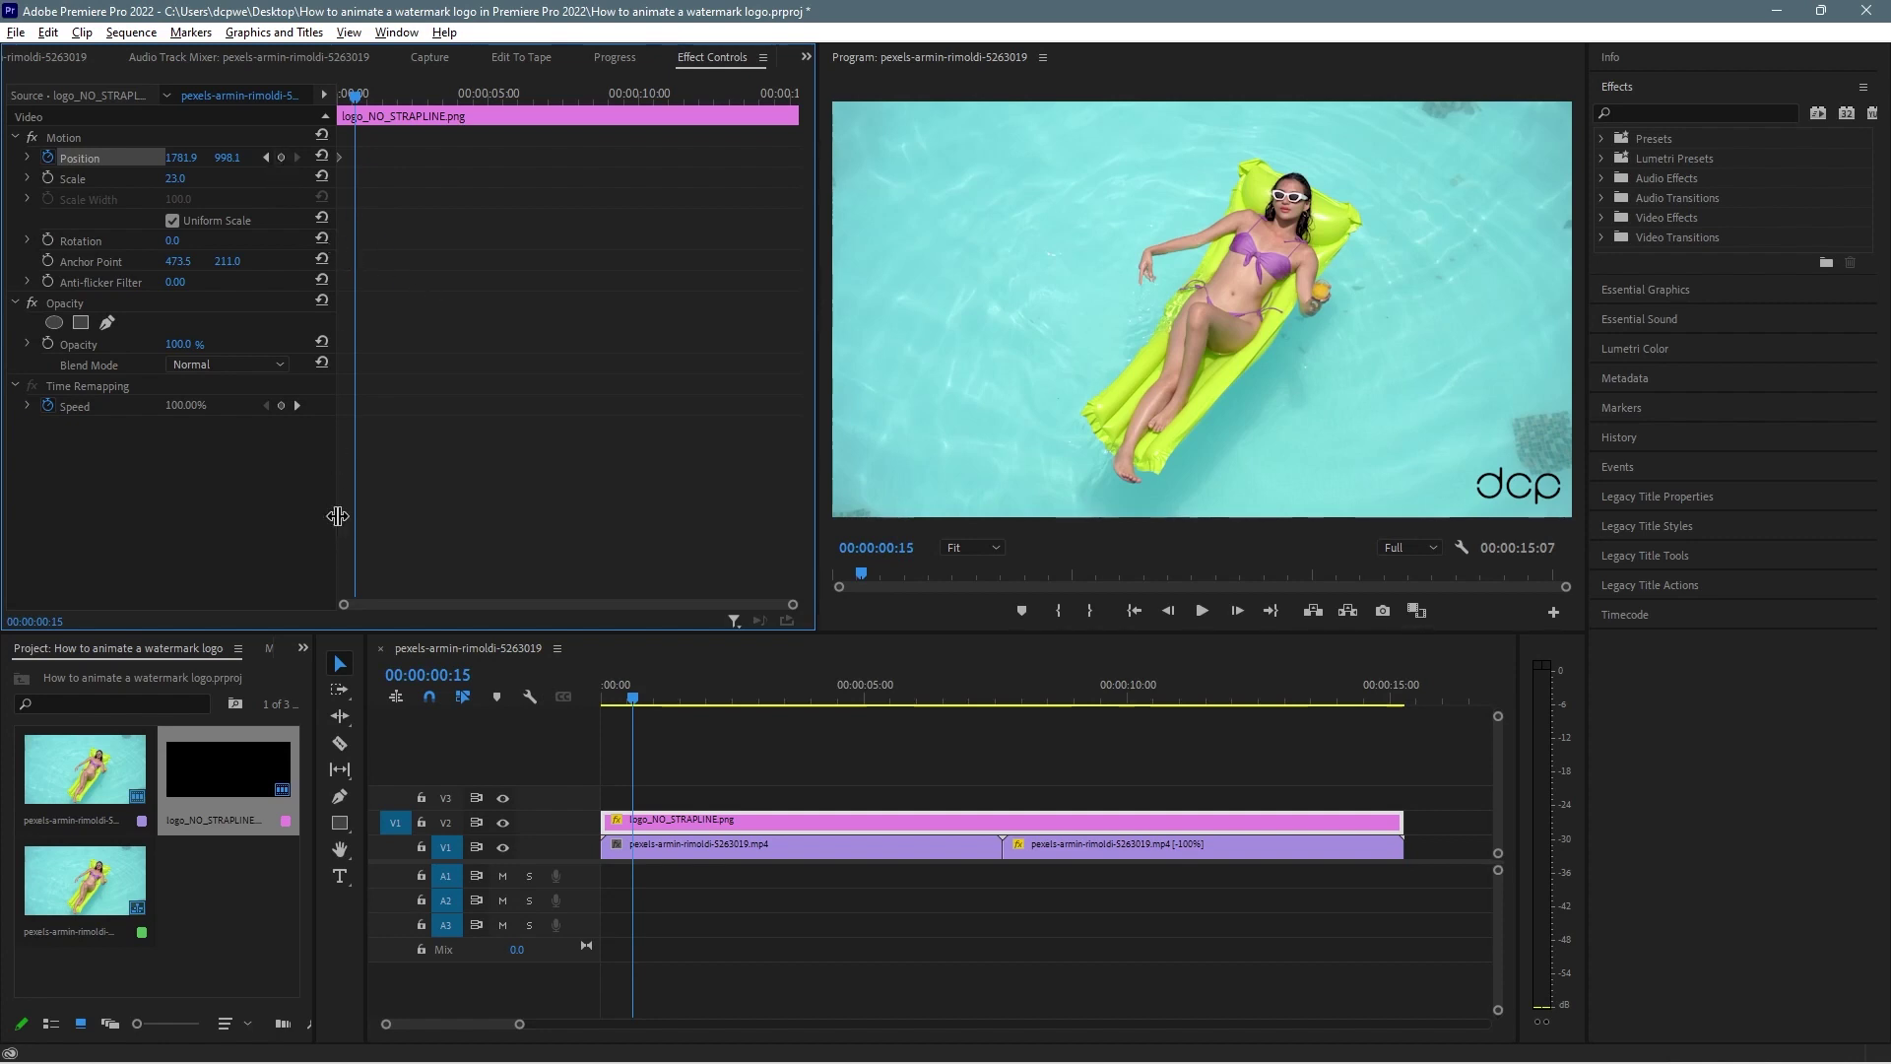
{"action": "left_click_drag", "start_coordinate": [338, 511], "coordinate": [262, 498]}
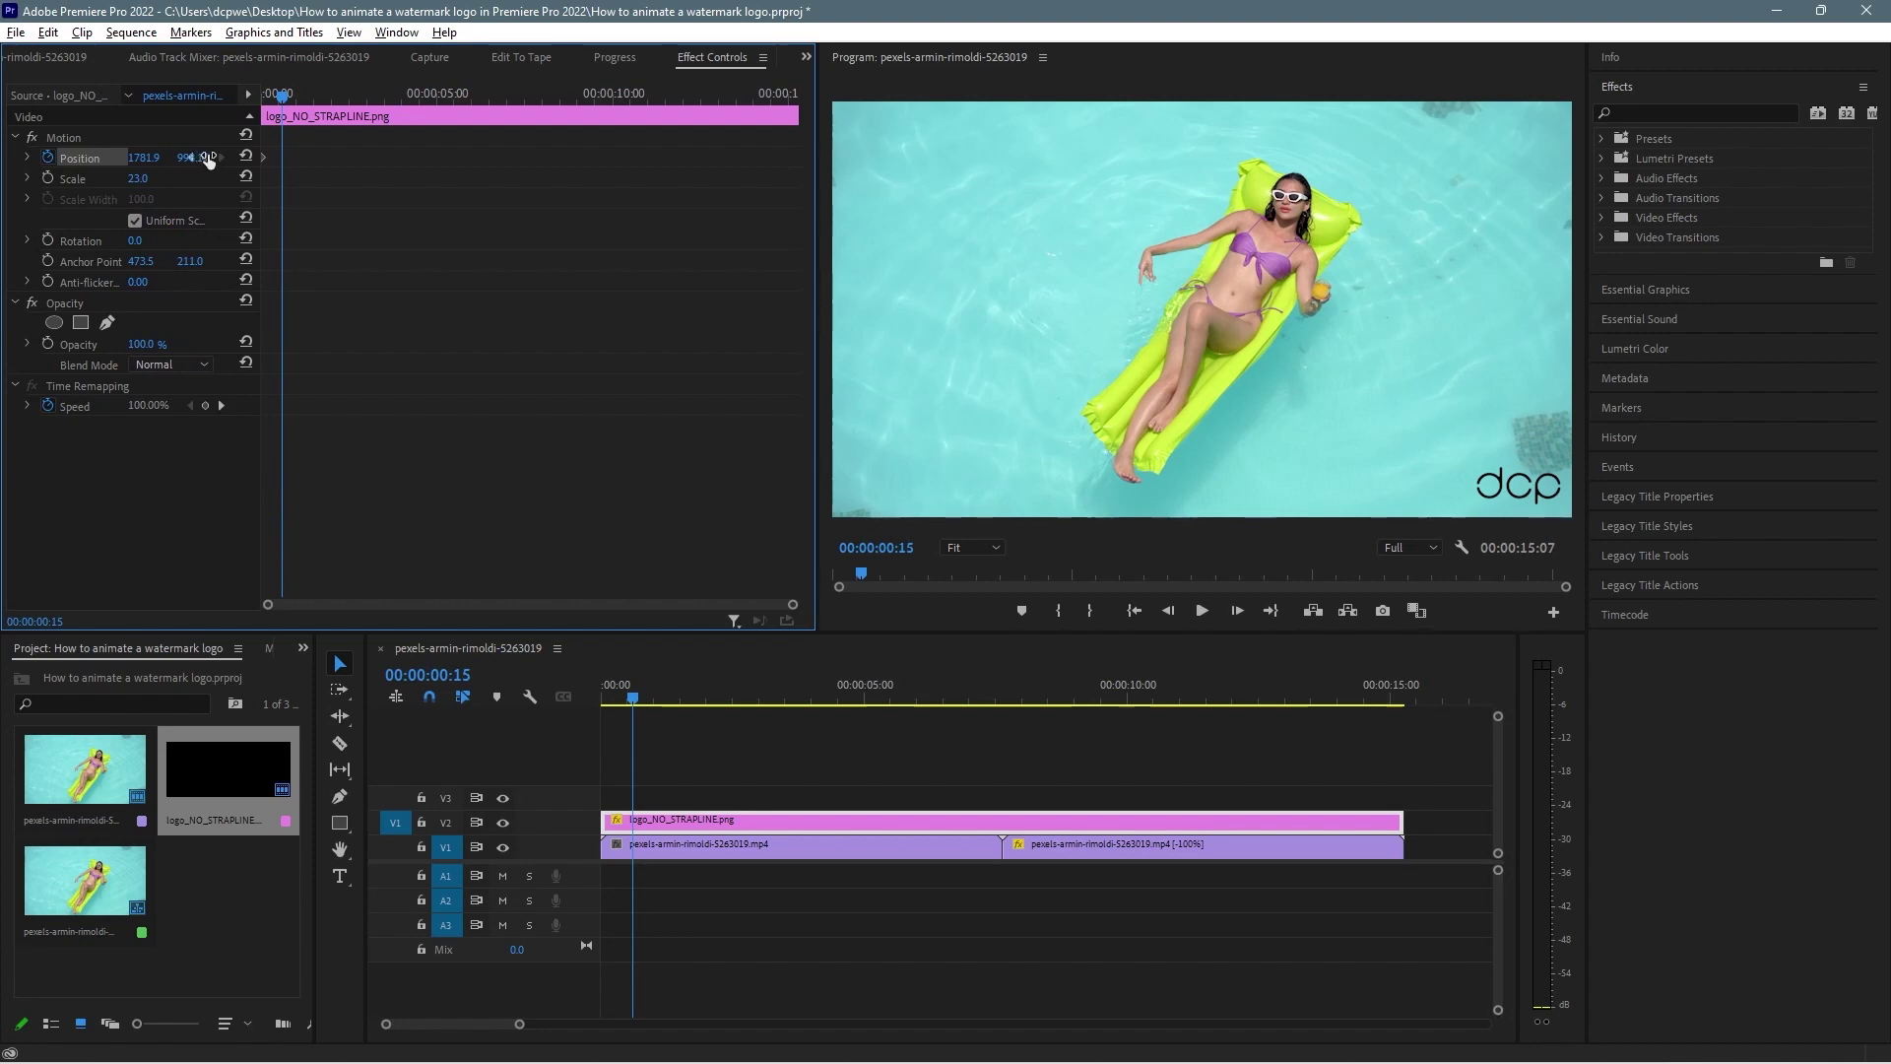
{"action": "left_click_drag", "start_coordinate": [262, 494], "coordinate": [309, 489]}
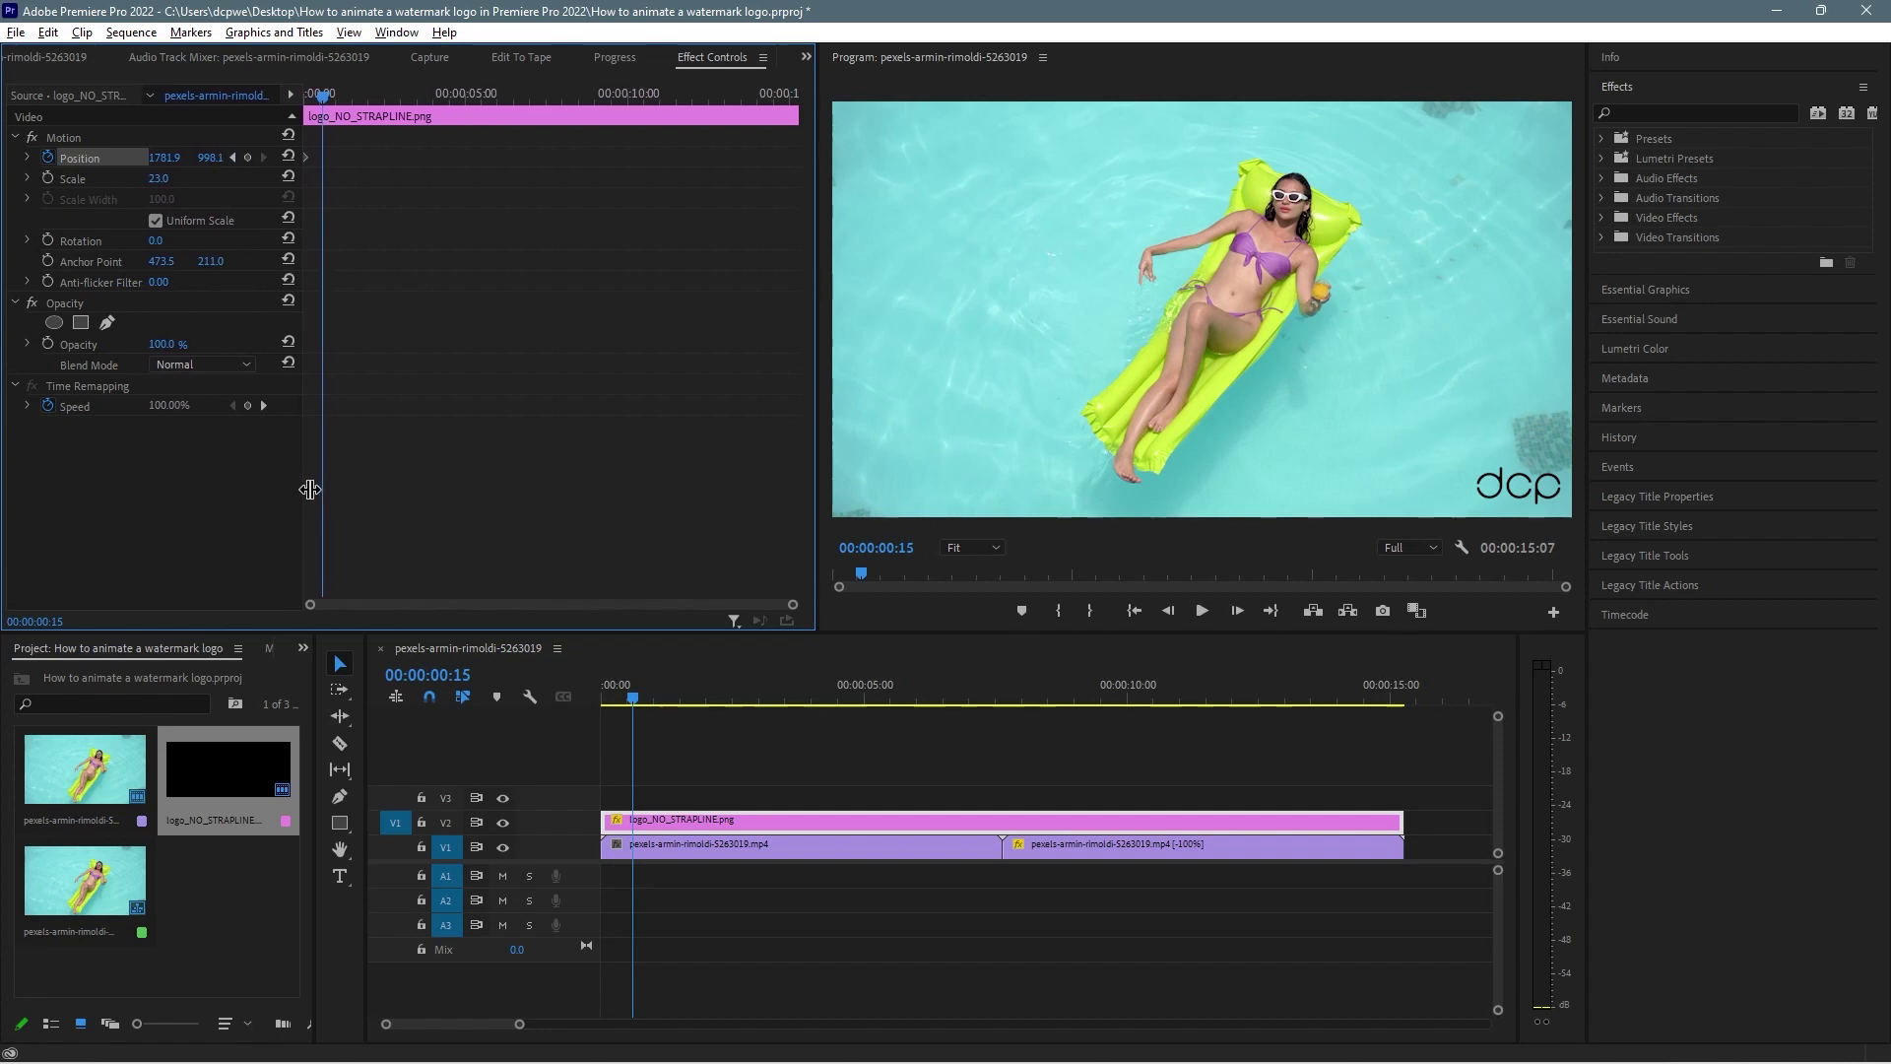
{"action": "left_click", "coordinate": [251, 156]}
{"action": "left_click", "coordinate": [230, 157]}
{"action": "left_click", "coordinate": [308, 212]}
{"action": "left_click_drag", "start_coordinate": [305, 200], "coordinate": [320, 200]}
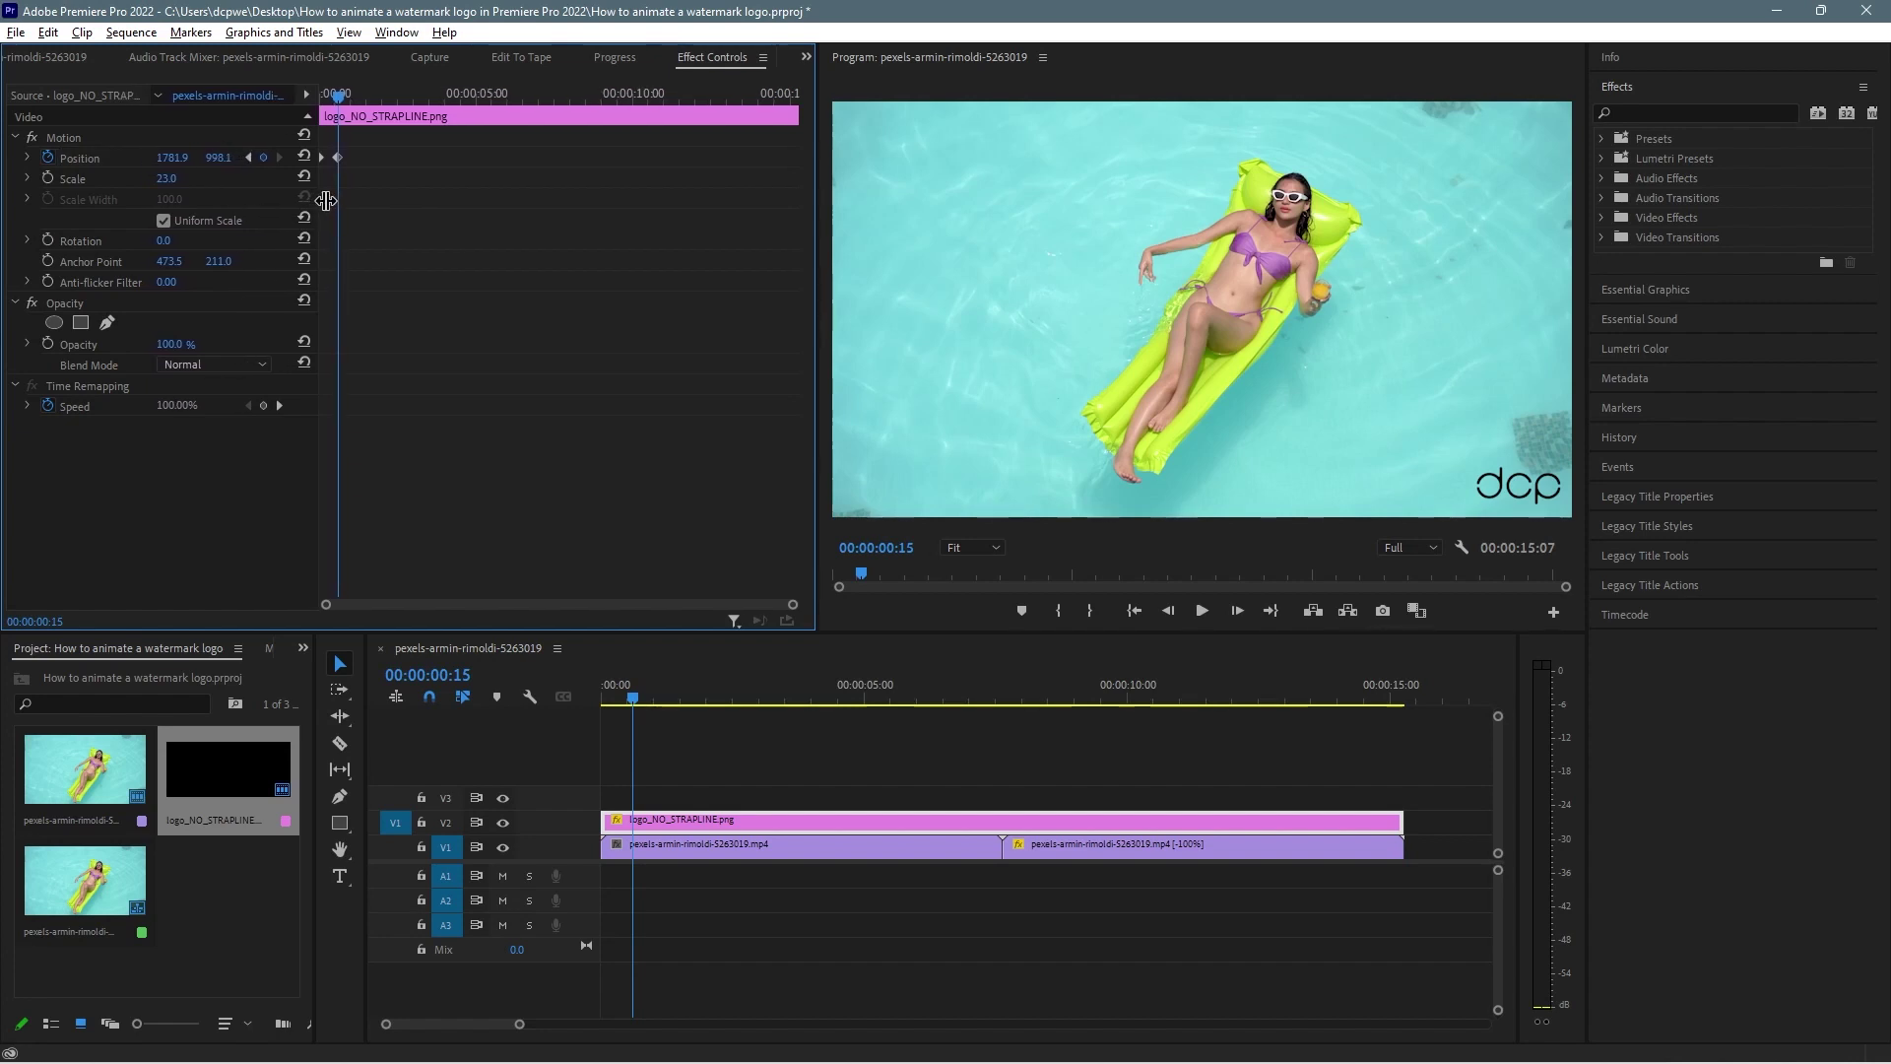
Return to the first Position keyframe at 00:00:00:00 and set the logo's horizontal position to 1726.9
{"action": "left_click", "coordinate": [248, 157]}
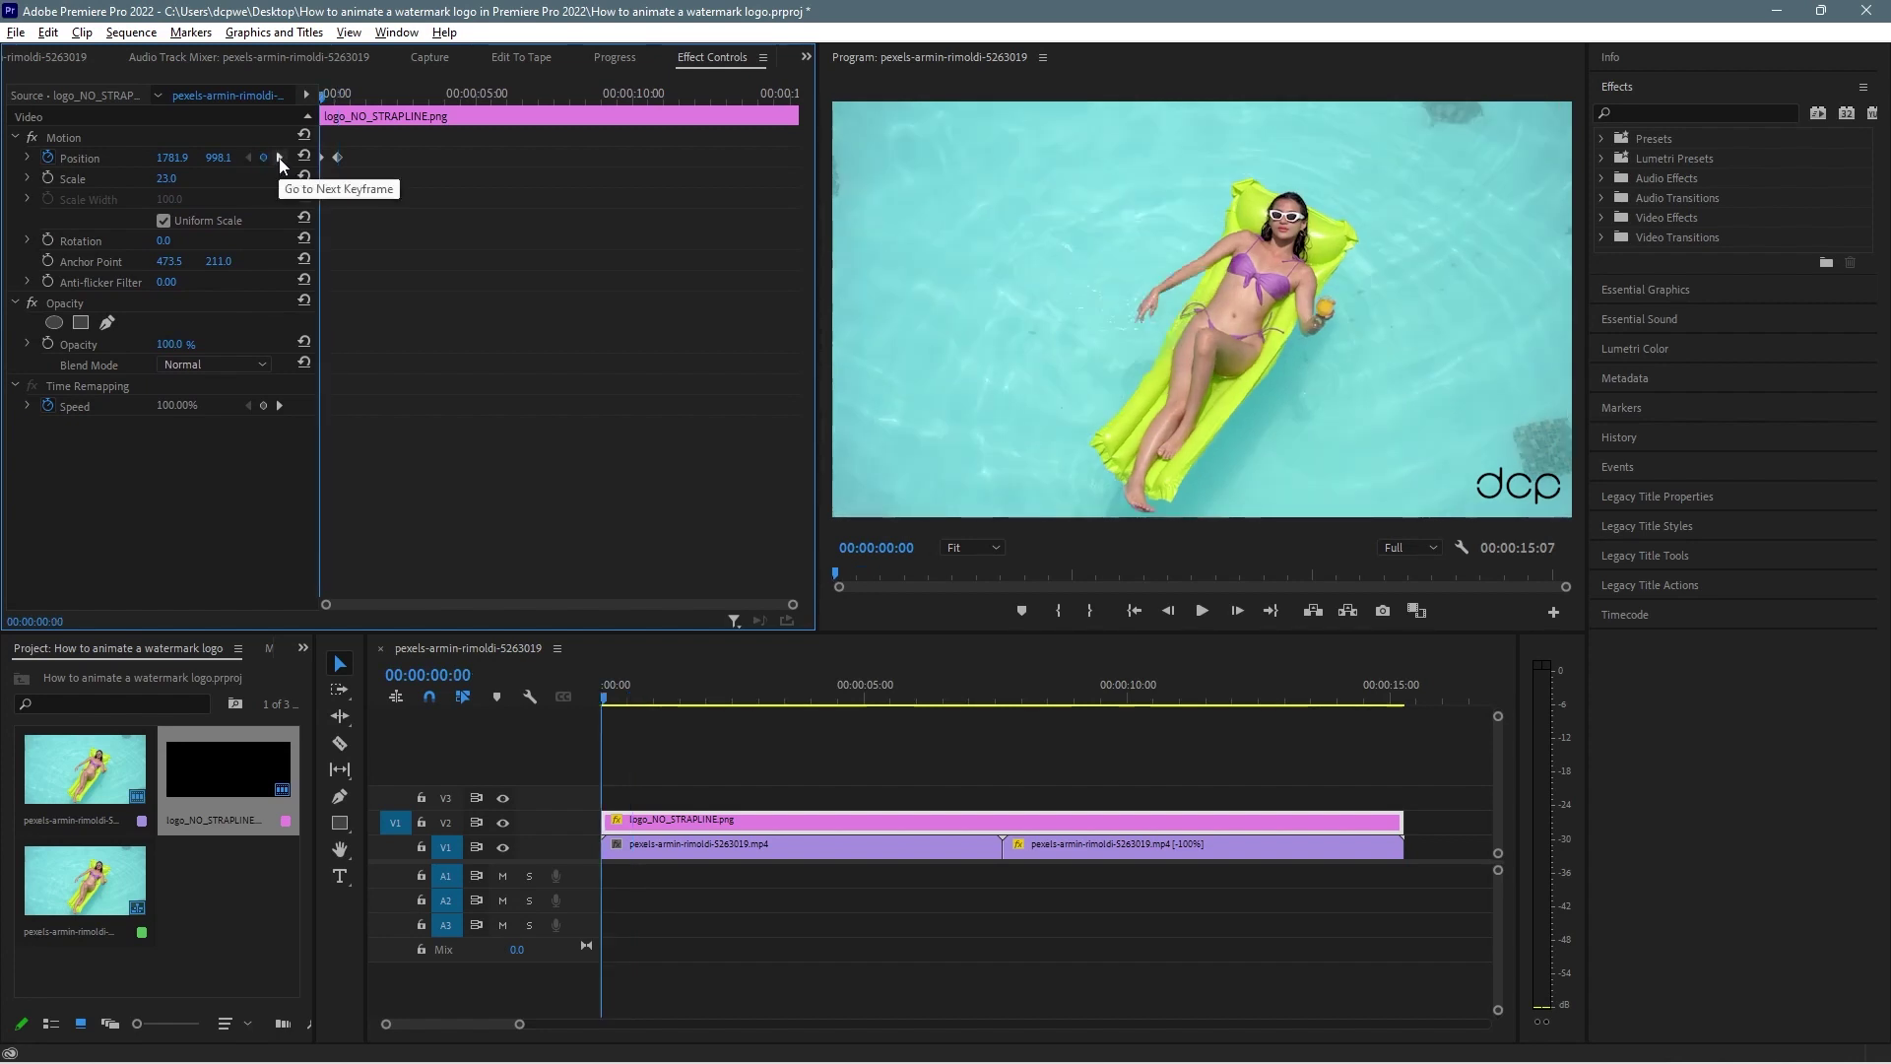
{"action": "left_click", "coordinate": [280, 158]}
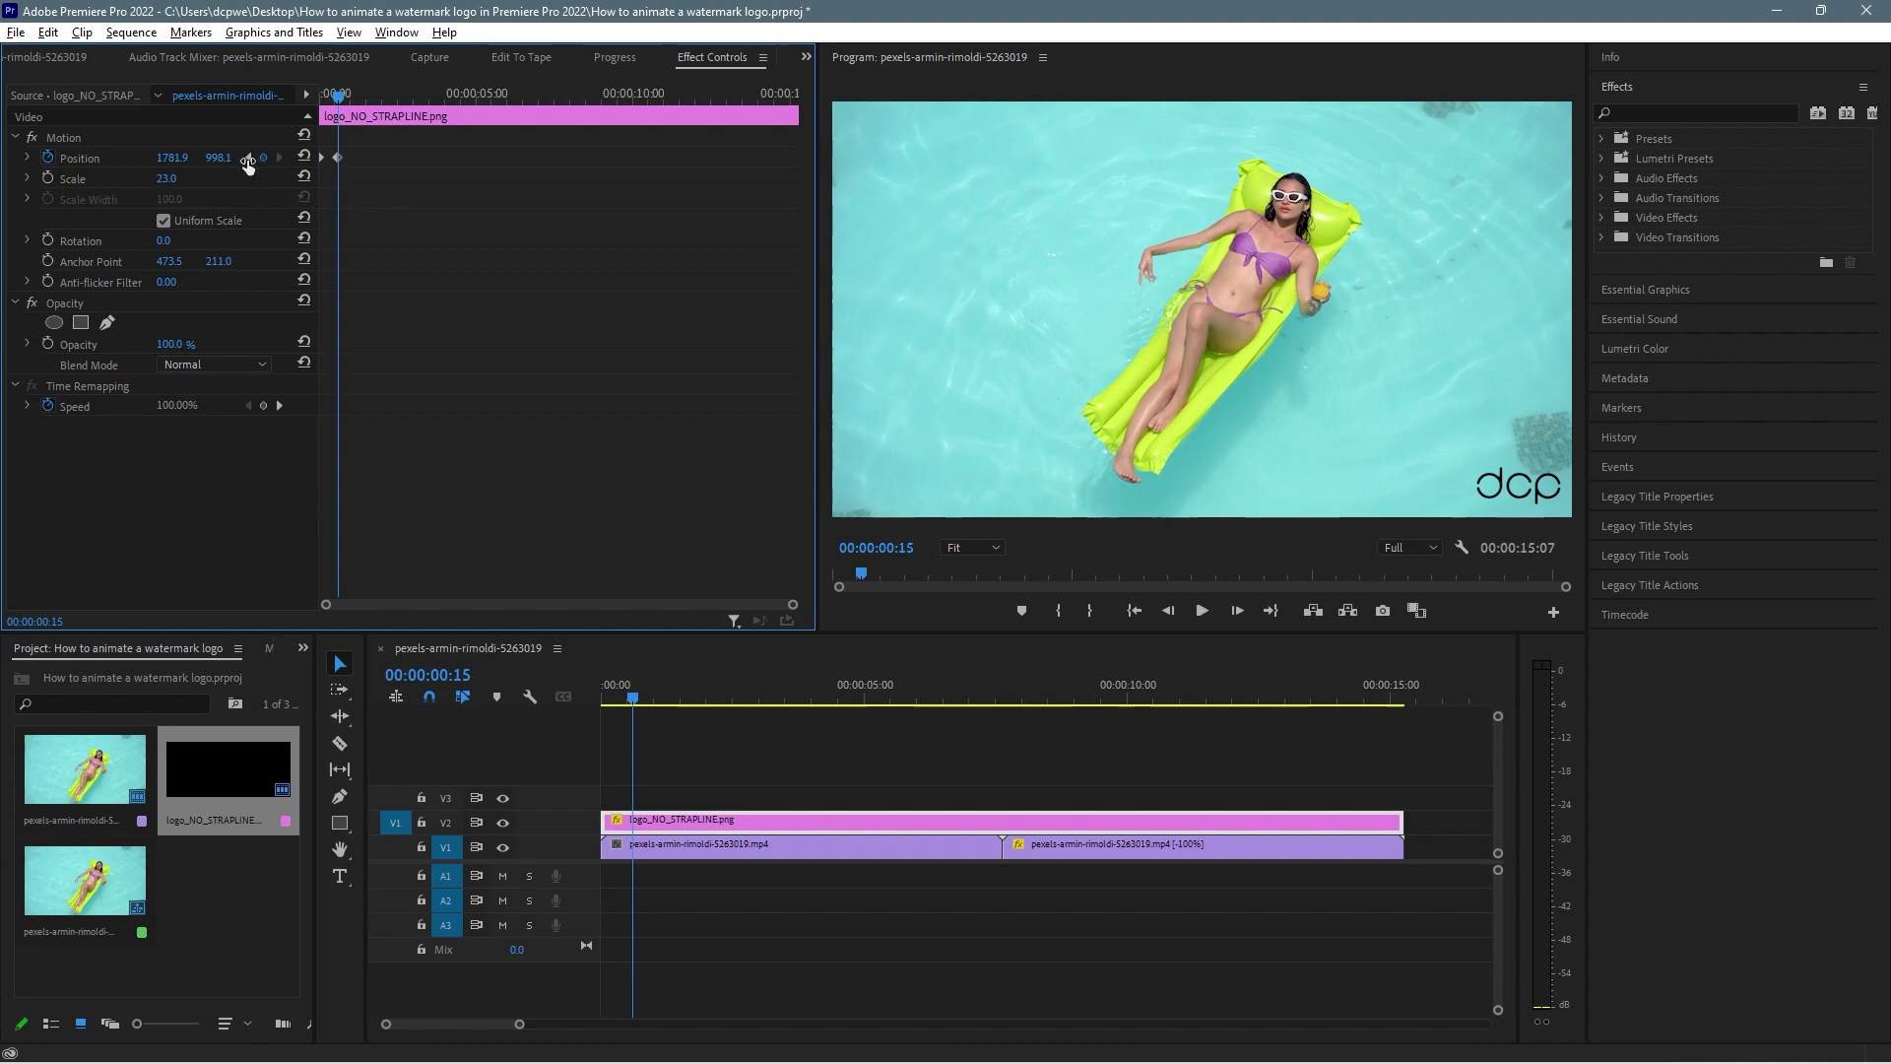
{"action": "left_click", "coordinate": [248, 157]}
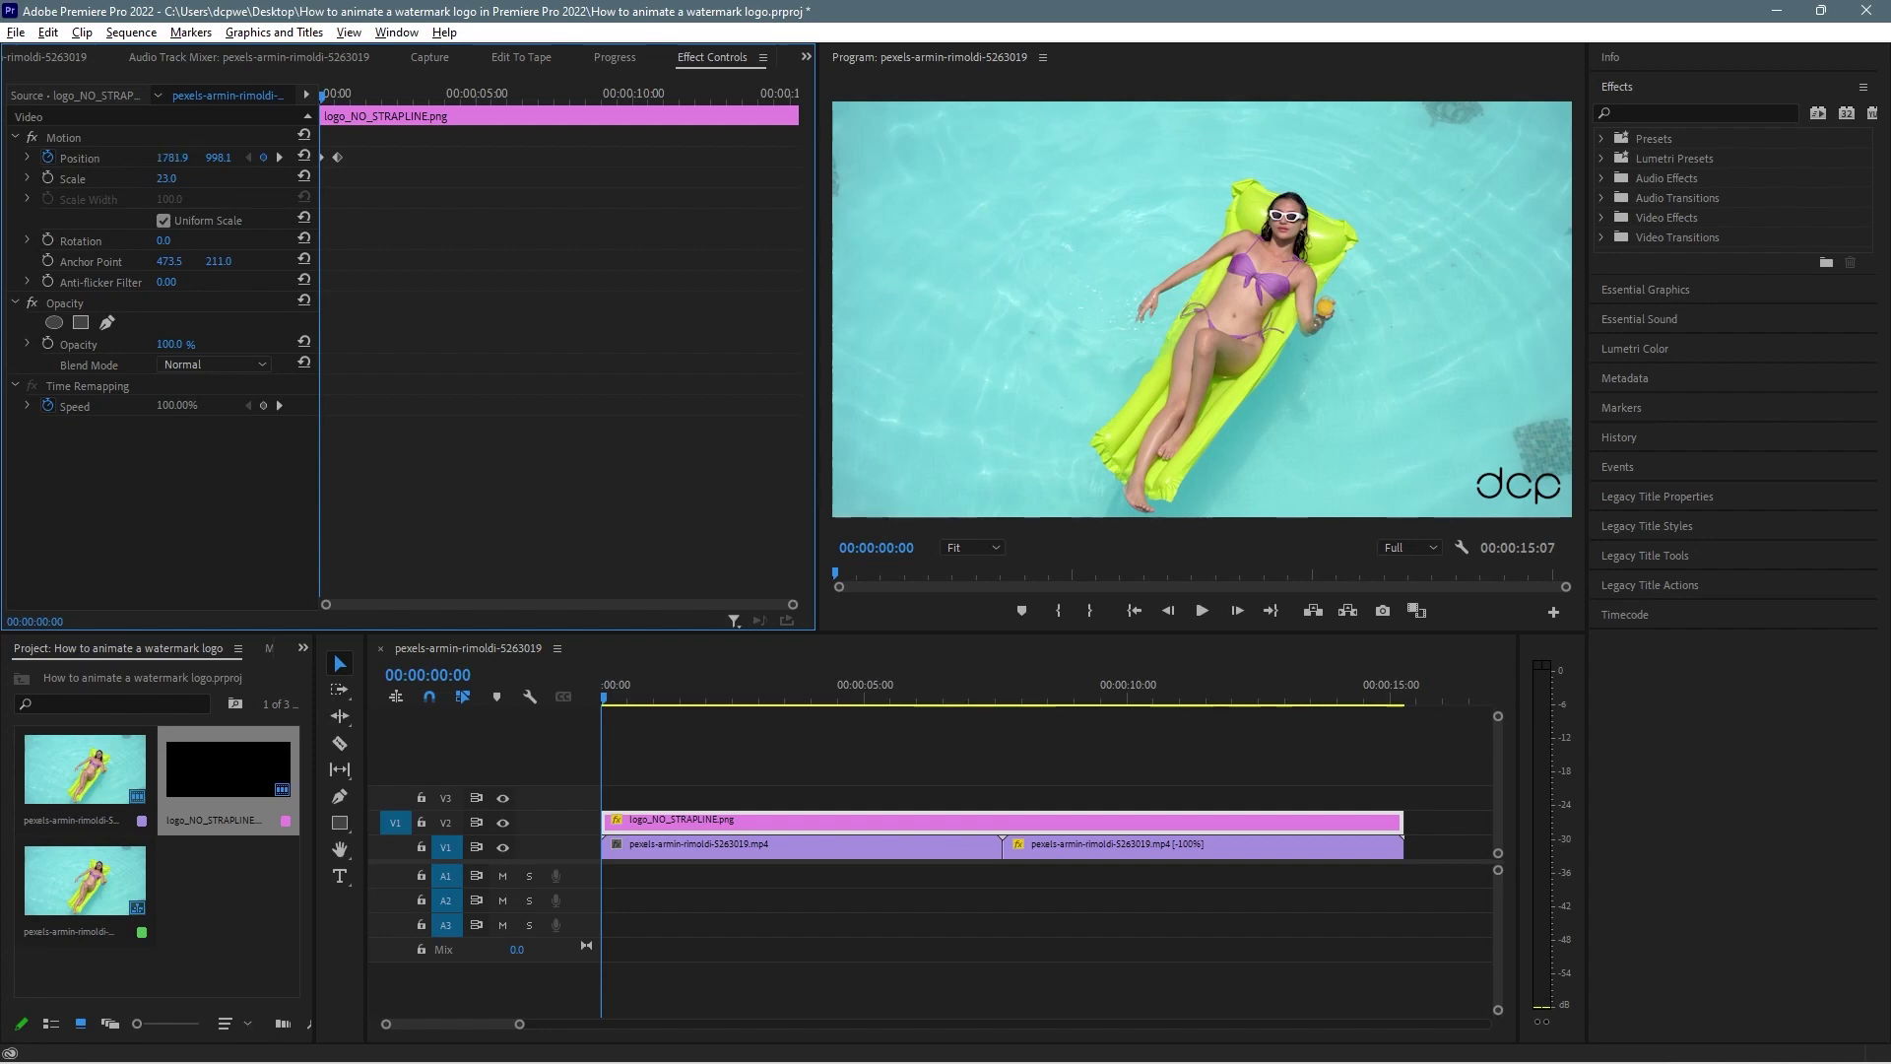
{"action": "left_click_drag", "start_coordinate": [185, 158], "coordinate": [164, 158]}
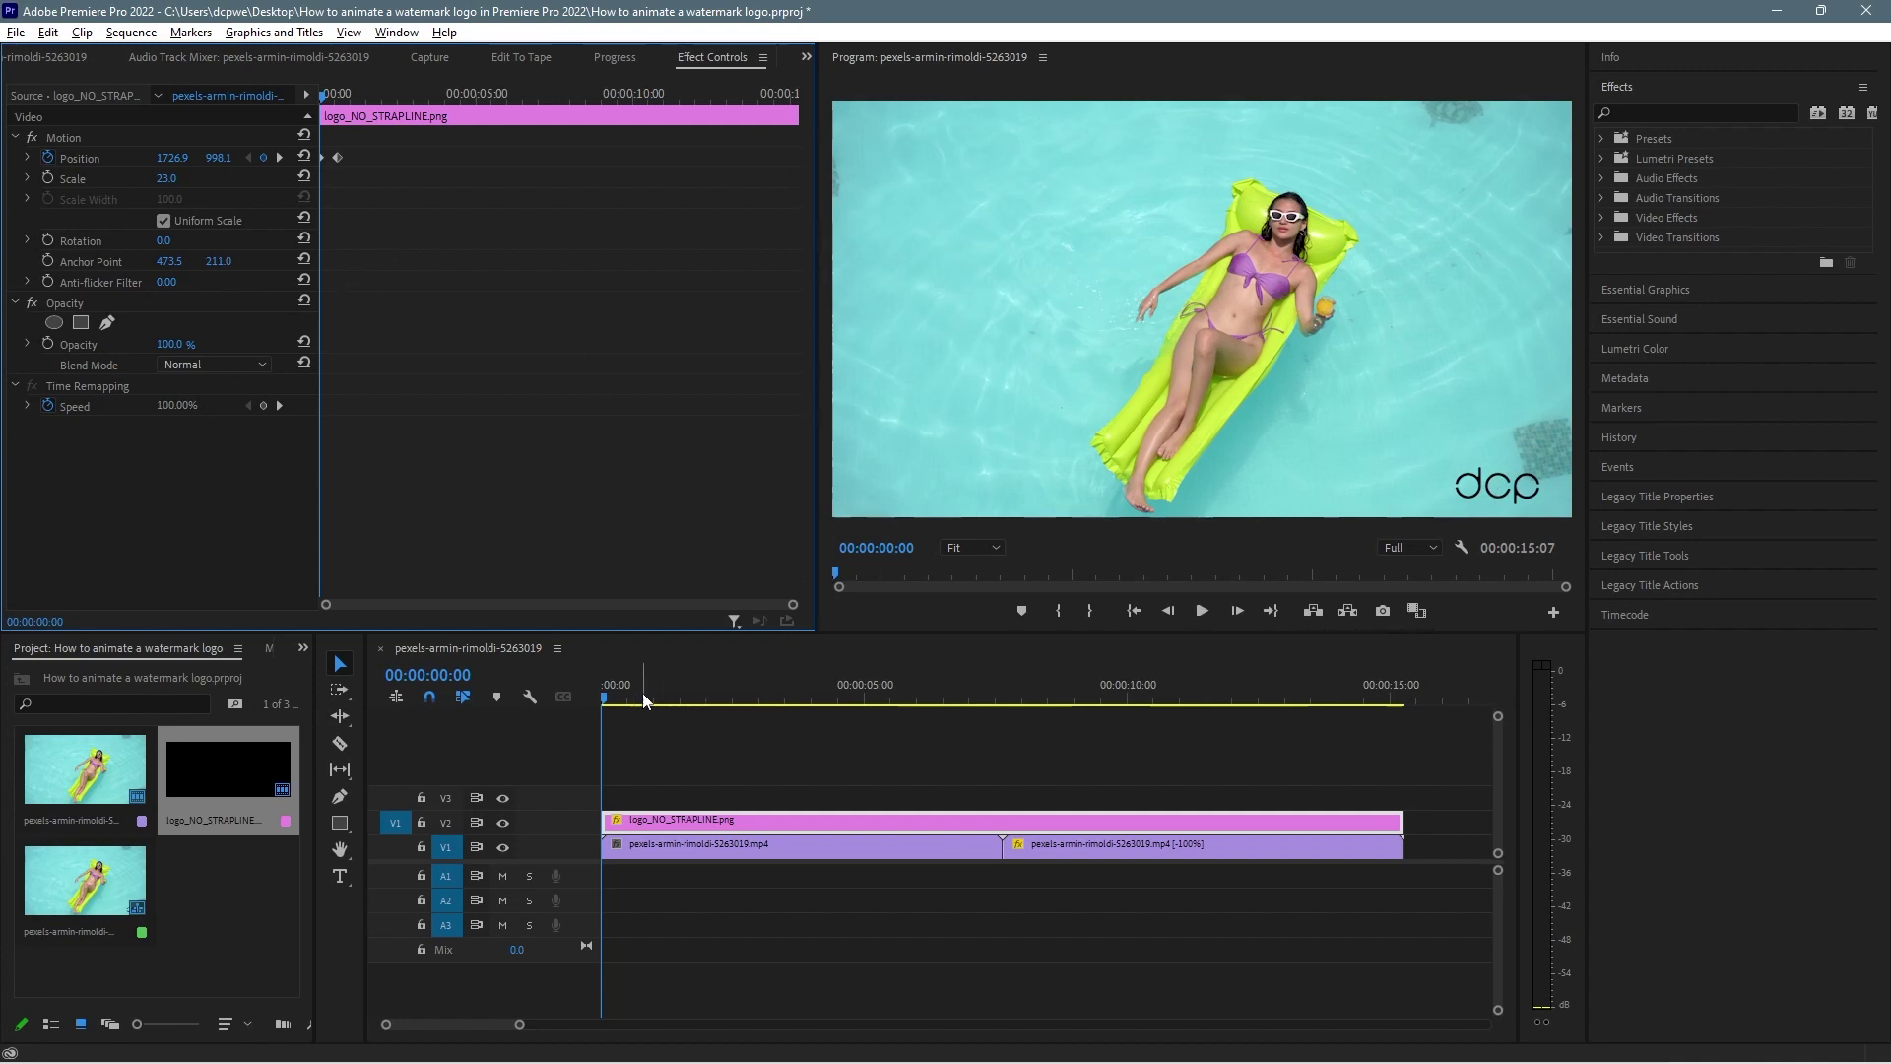
Play the opening of the sequence from the start to review the logo's slide-in motion
{"action": "key", "text": "space"}
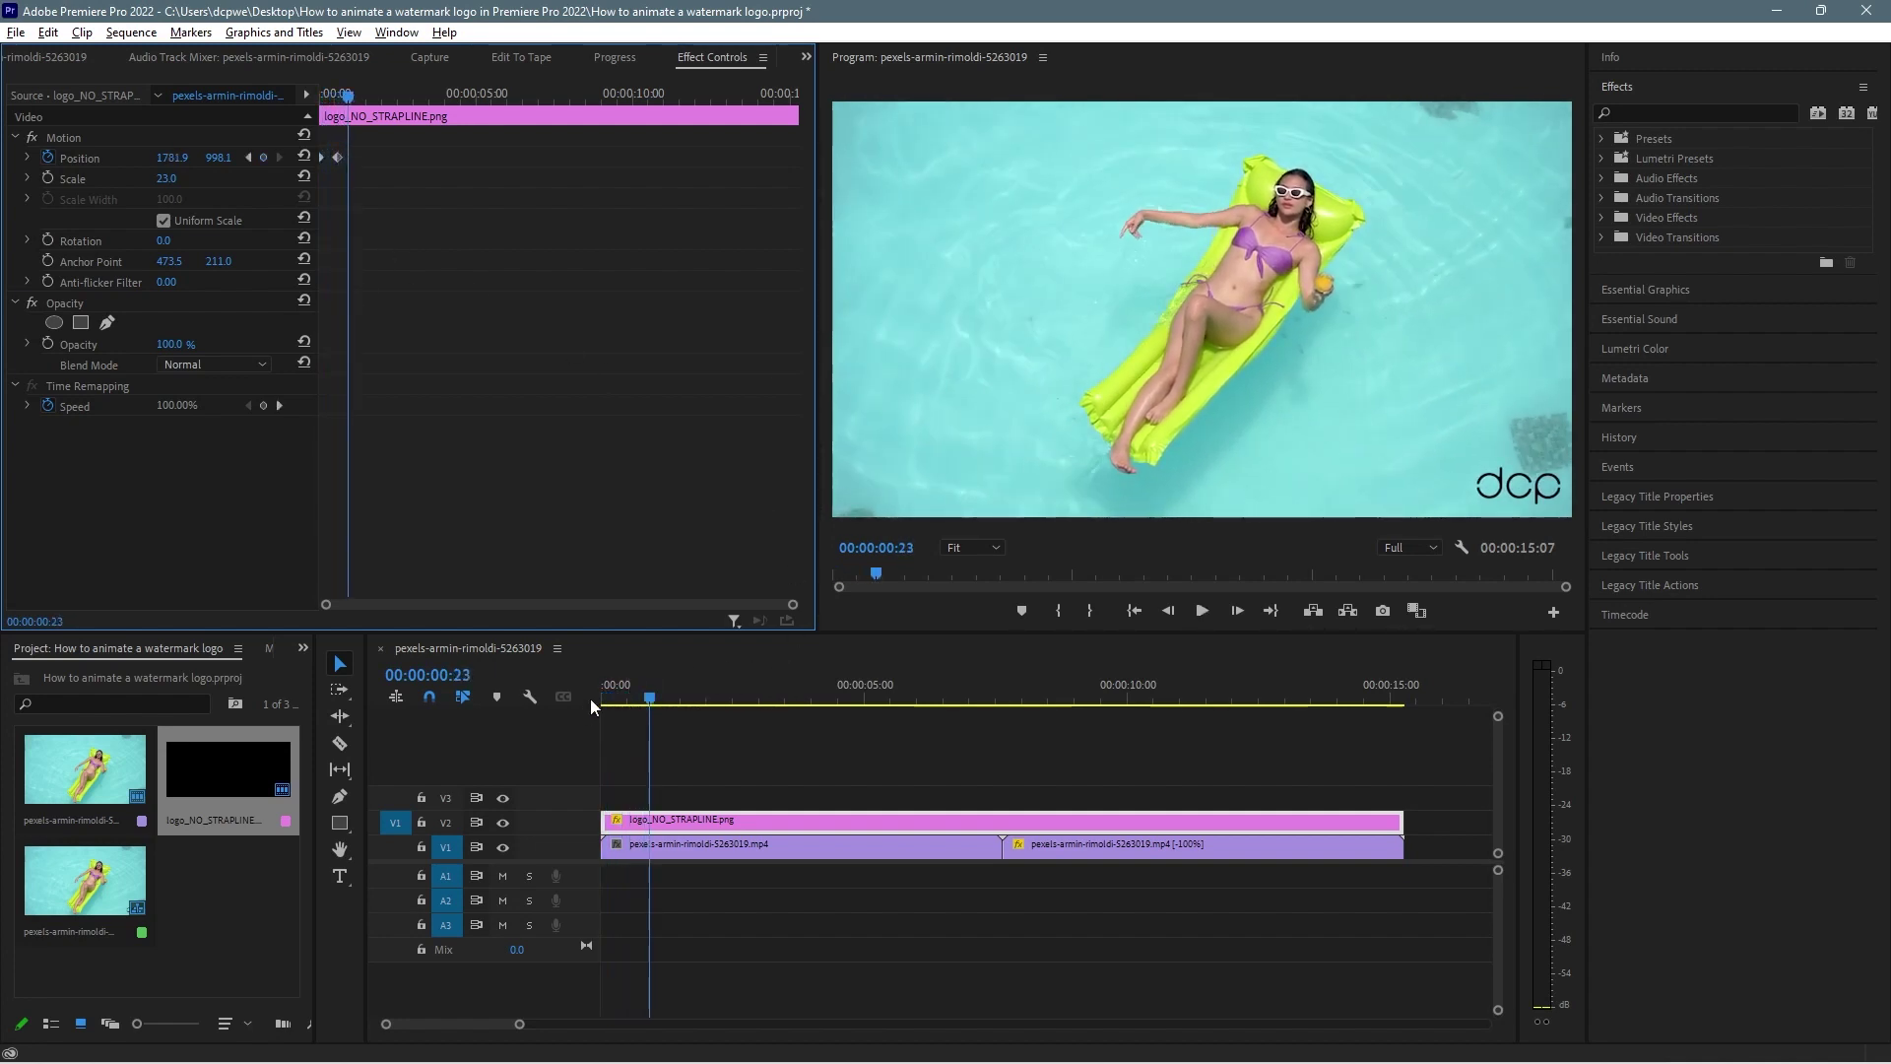
{"action": "left_click", "coordinate": [603, 690]}
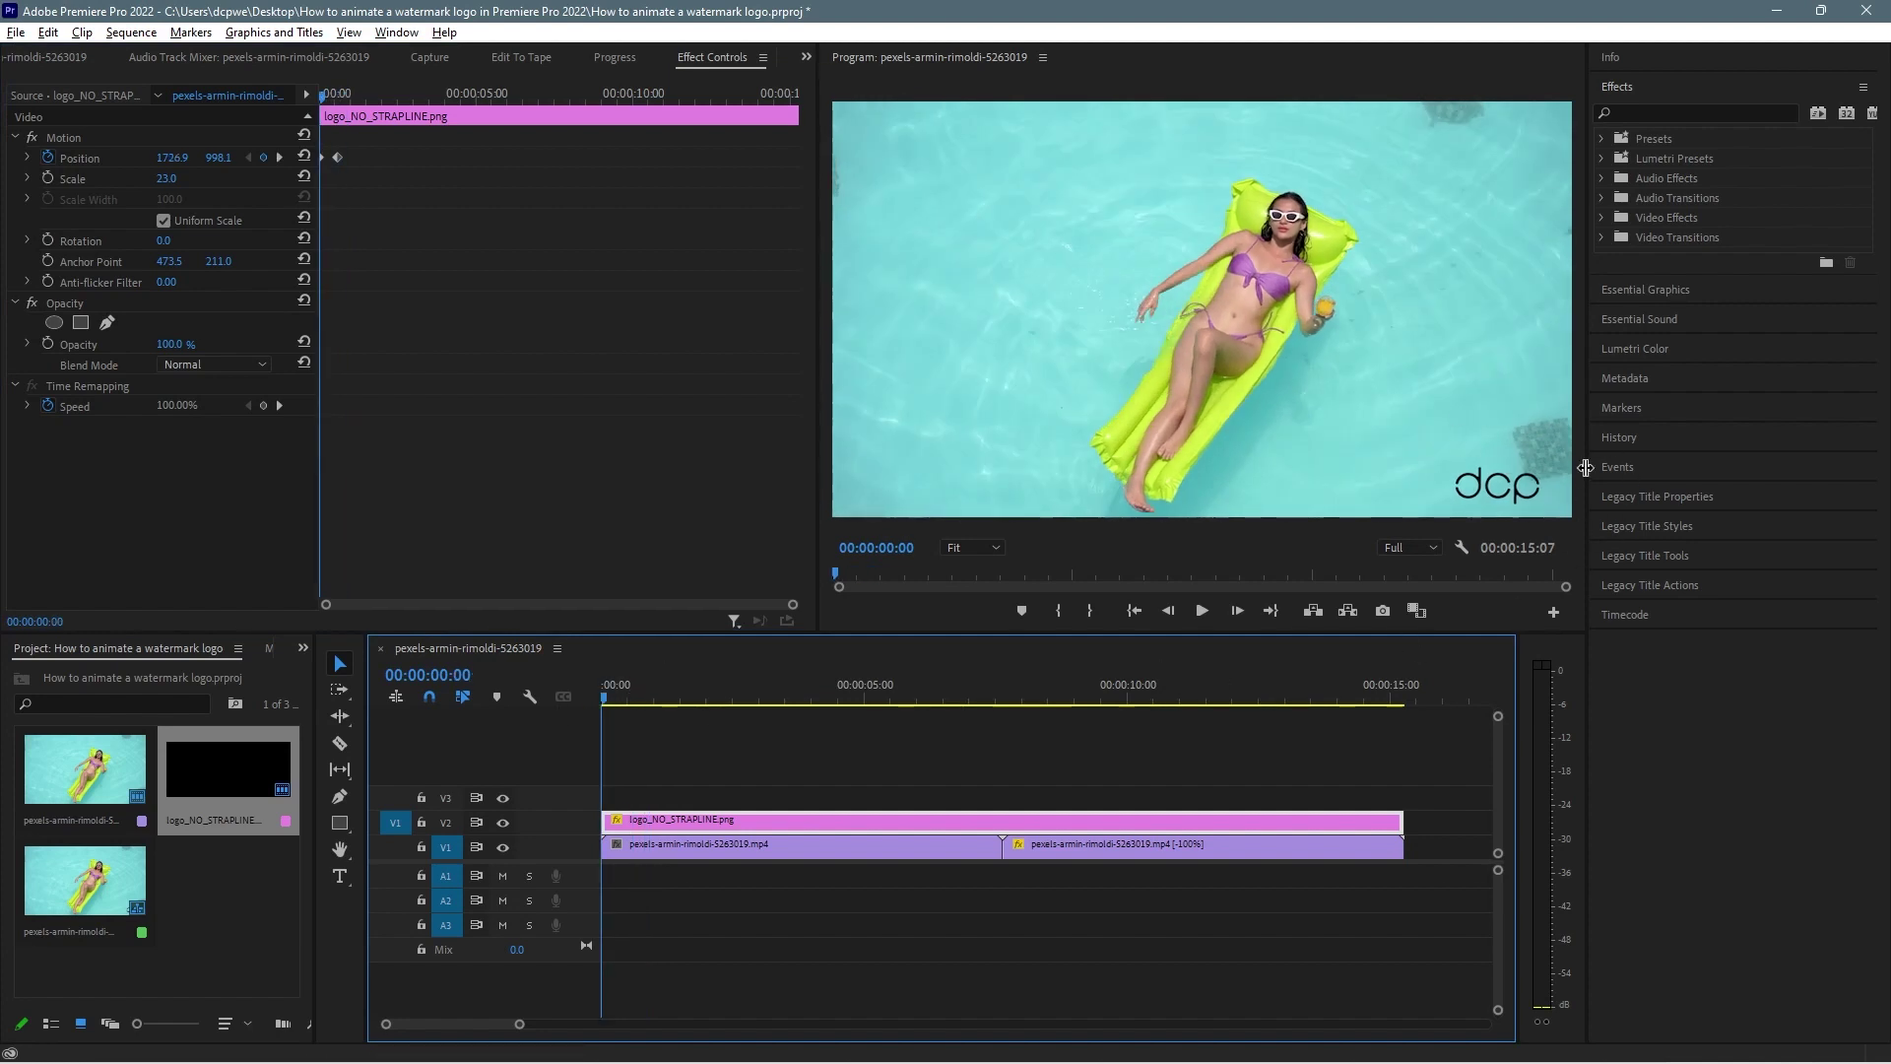
{"action": "key", "text": "space"}
{"action": "key", "text": "space"}
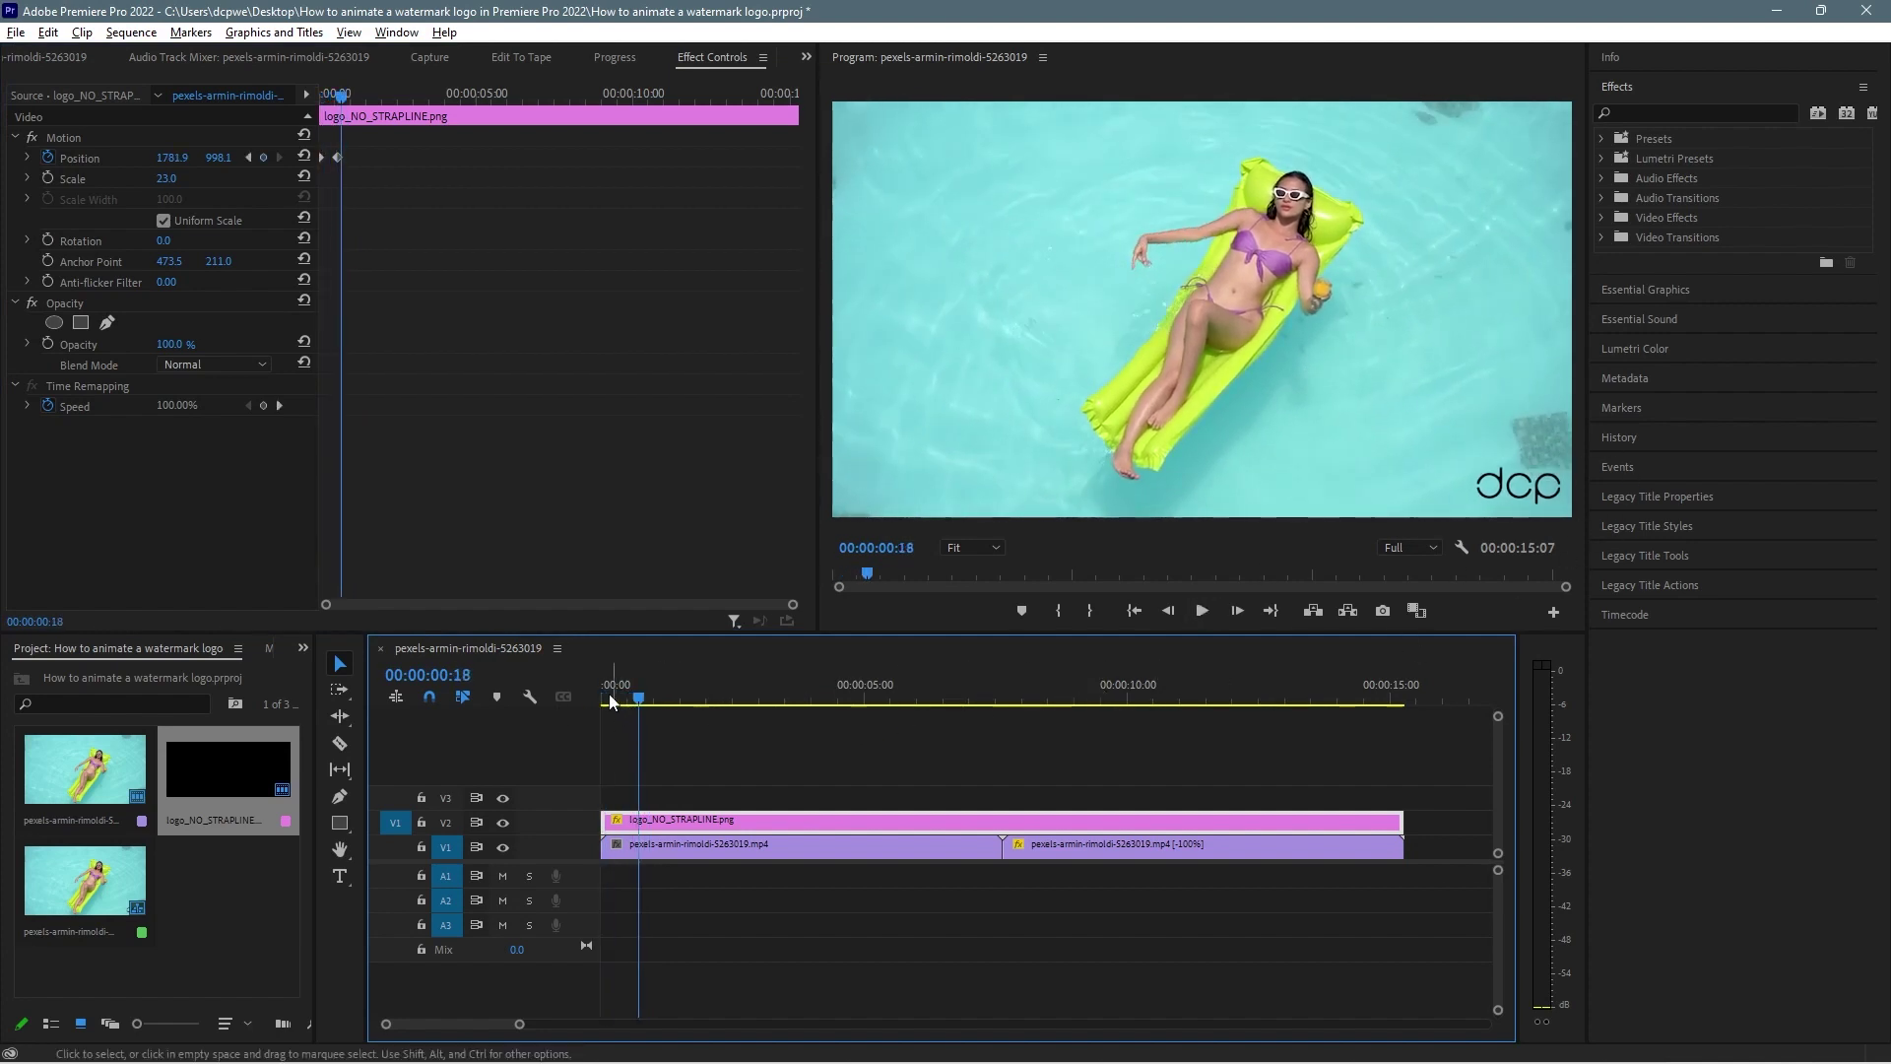
Enable Opacity keyframing for the logo at 00:00:00:00 and add a 100% opacity keyframe at 00:00:00:15
{"action": "left_click_drag", "start_coordinate": [634, 692], "coordinate": [578, 698]}
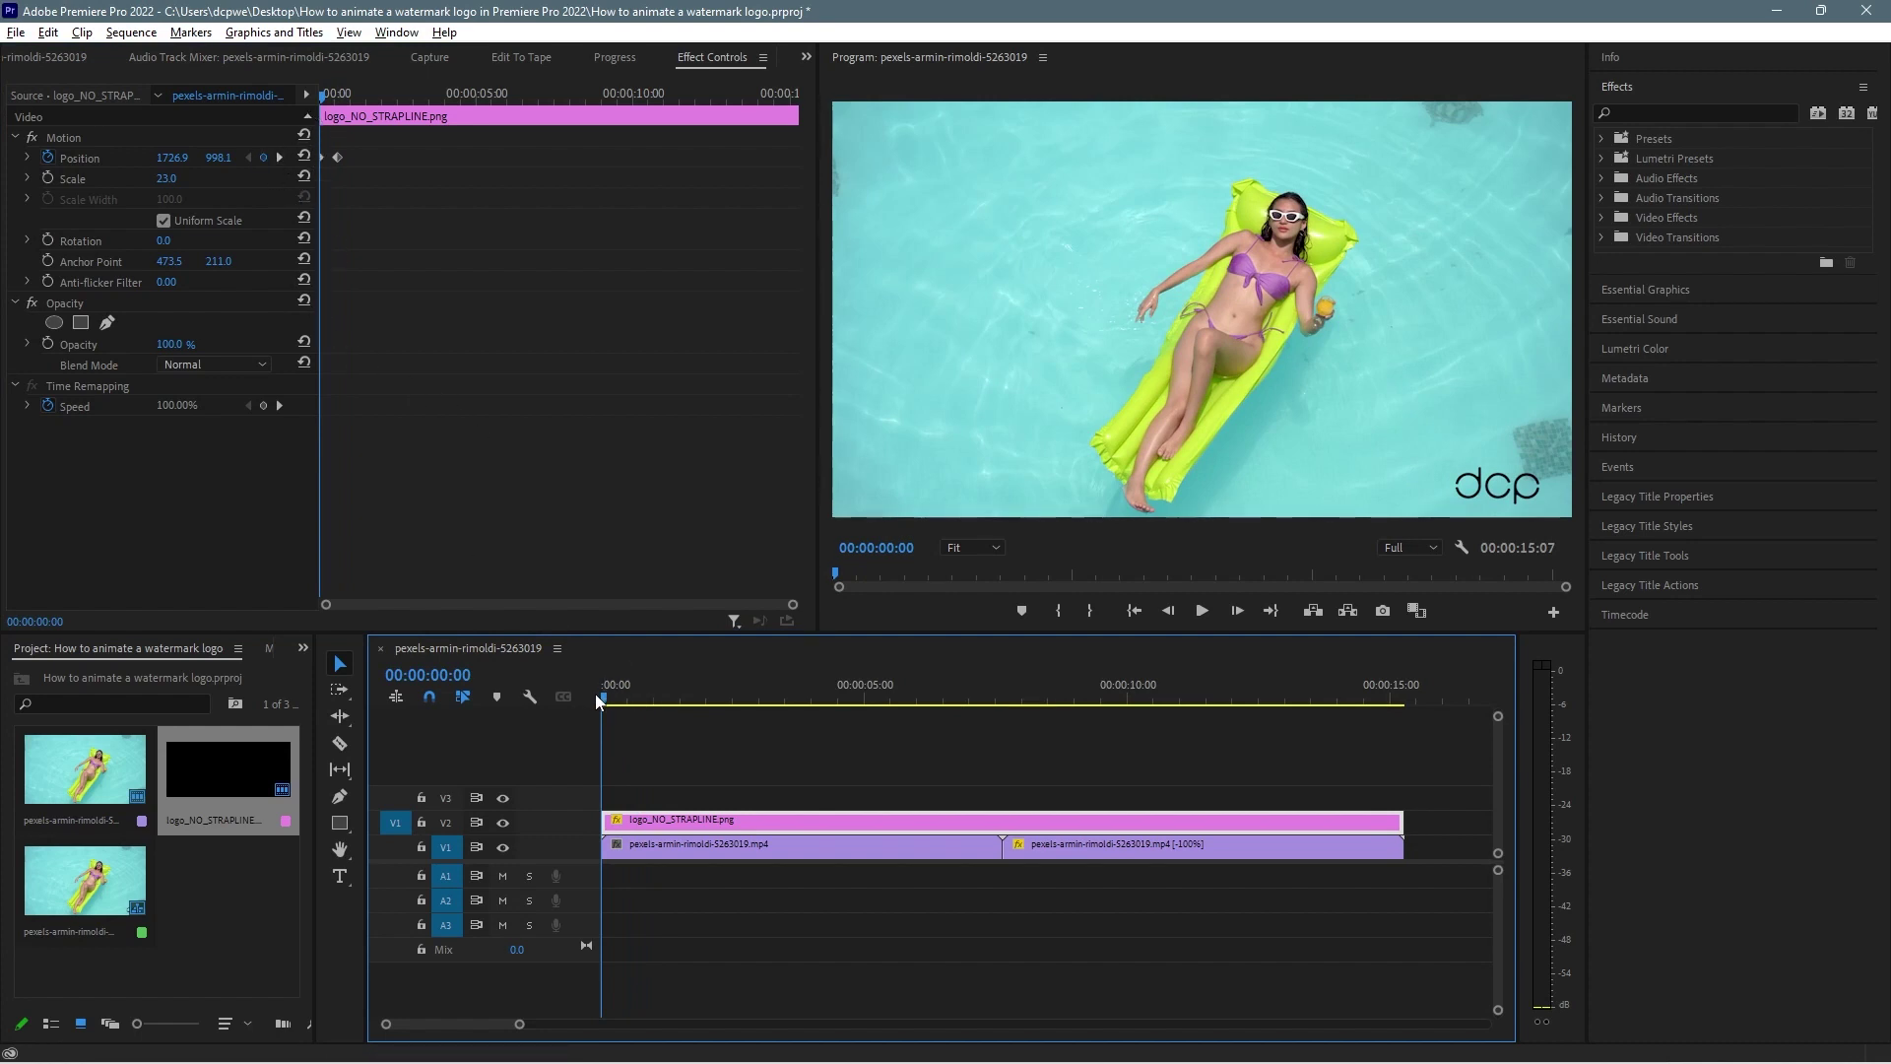
{"action": "left_click", "coordinate": [47, 342]}
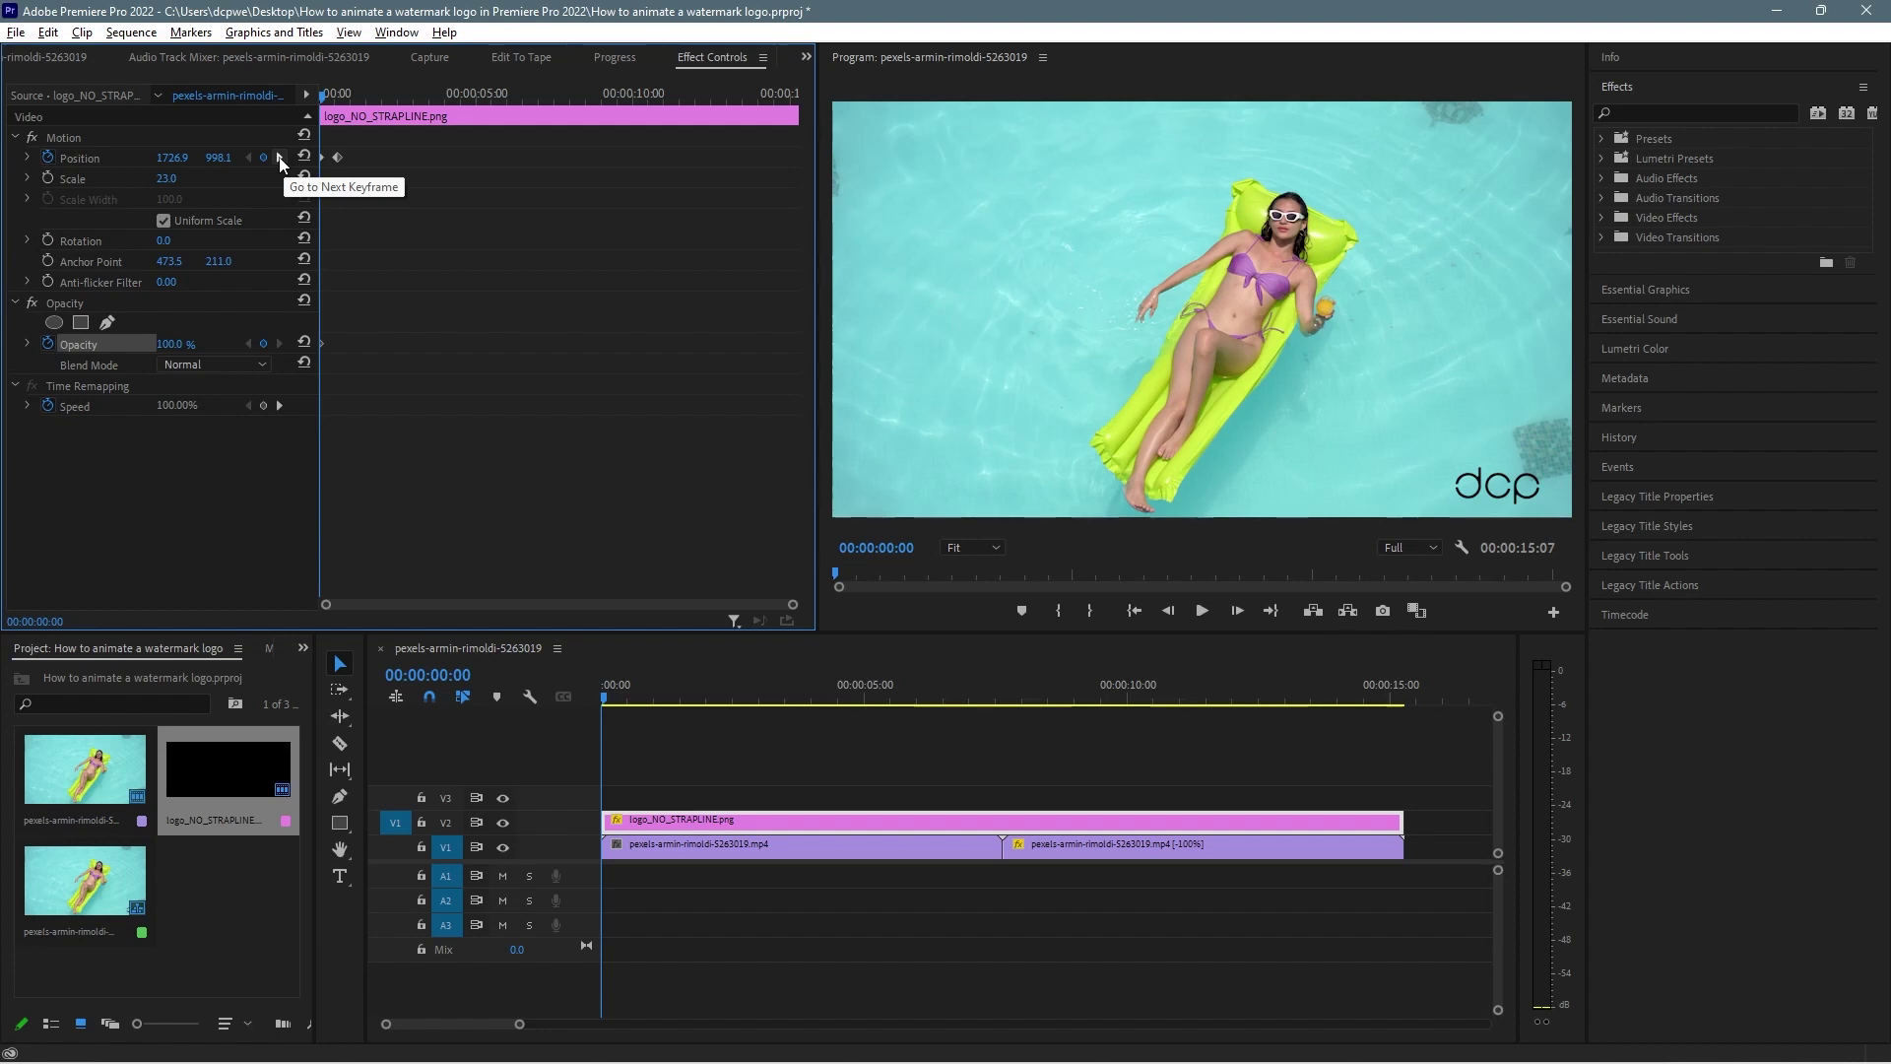
{"action": "left_click", "coordinate": [280, 158]}
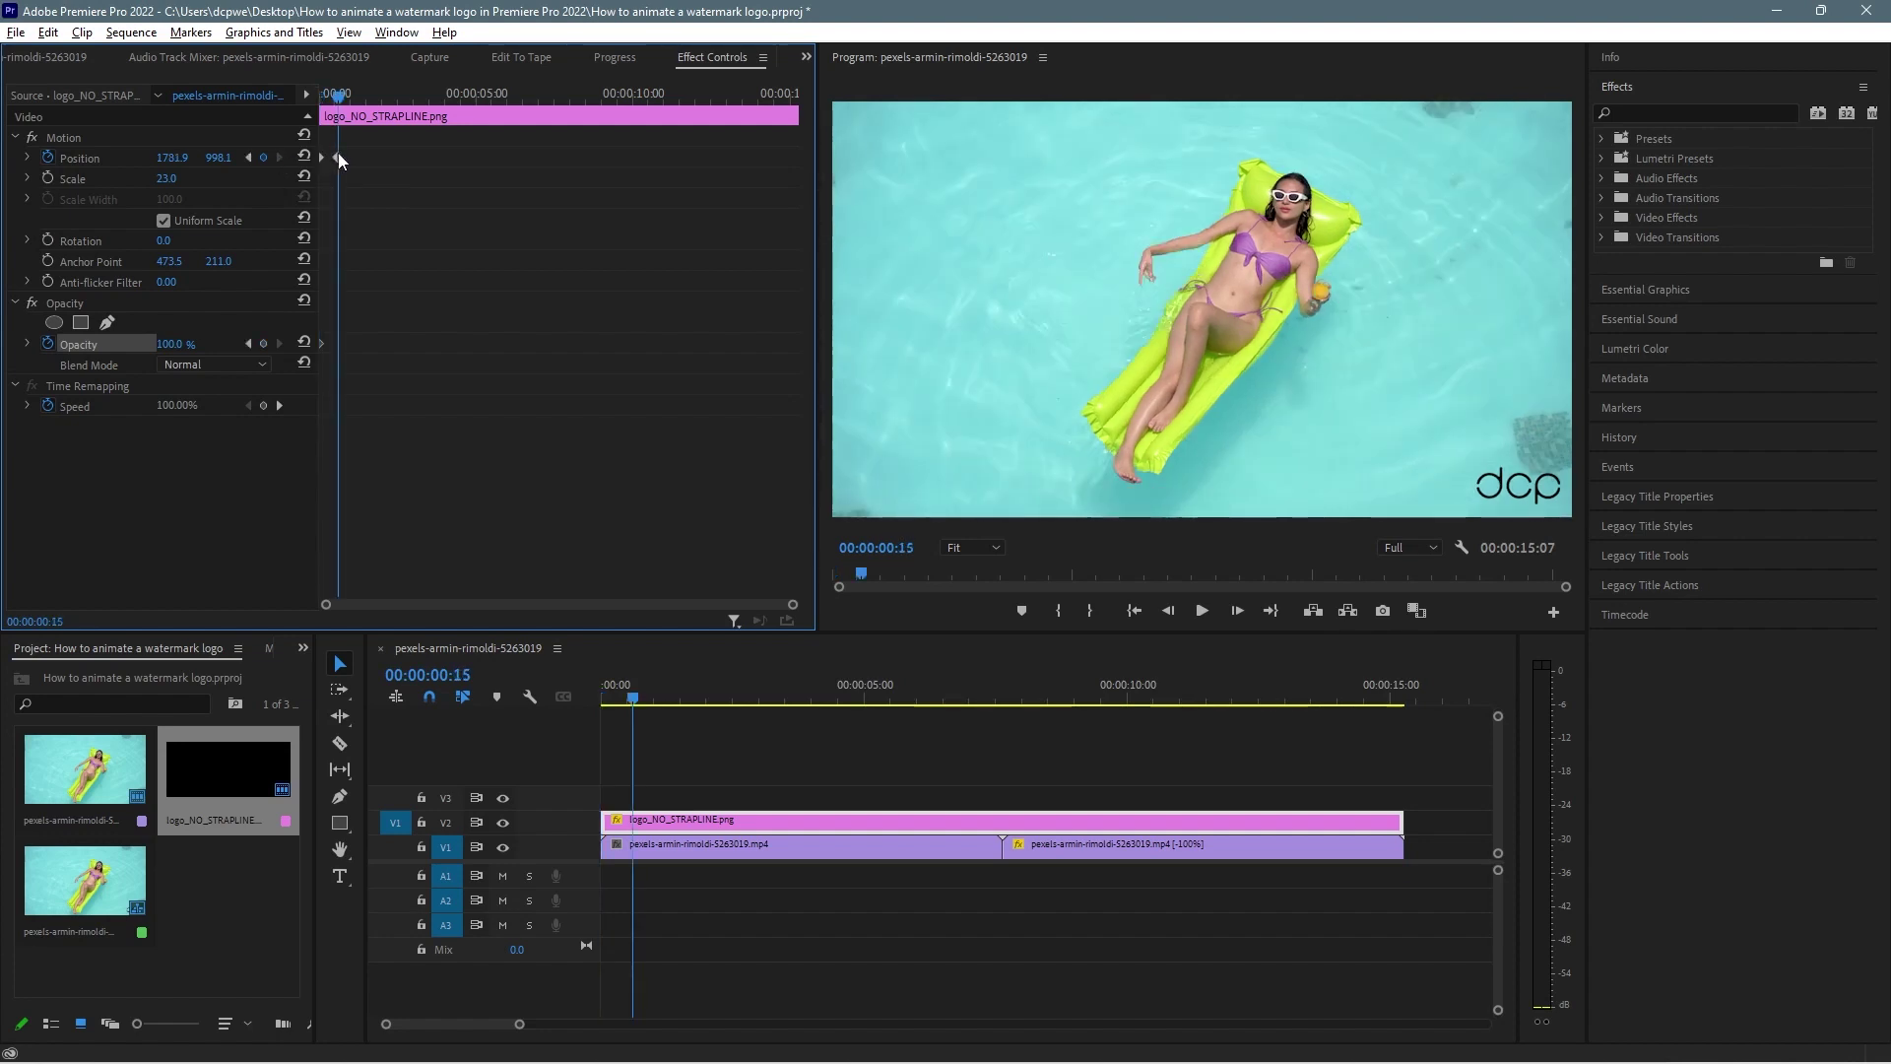
{"action": "left_click", "coordinate": [265, 343]}
Set the logo's opacity to 0% at its first Opacity keyframe, at 00:00:00:00
{"action": "left_click", "coordinate": [250, 344]}
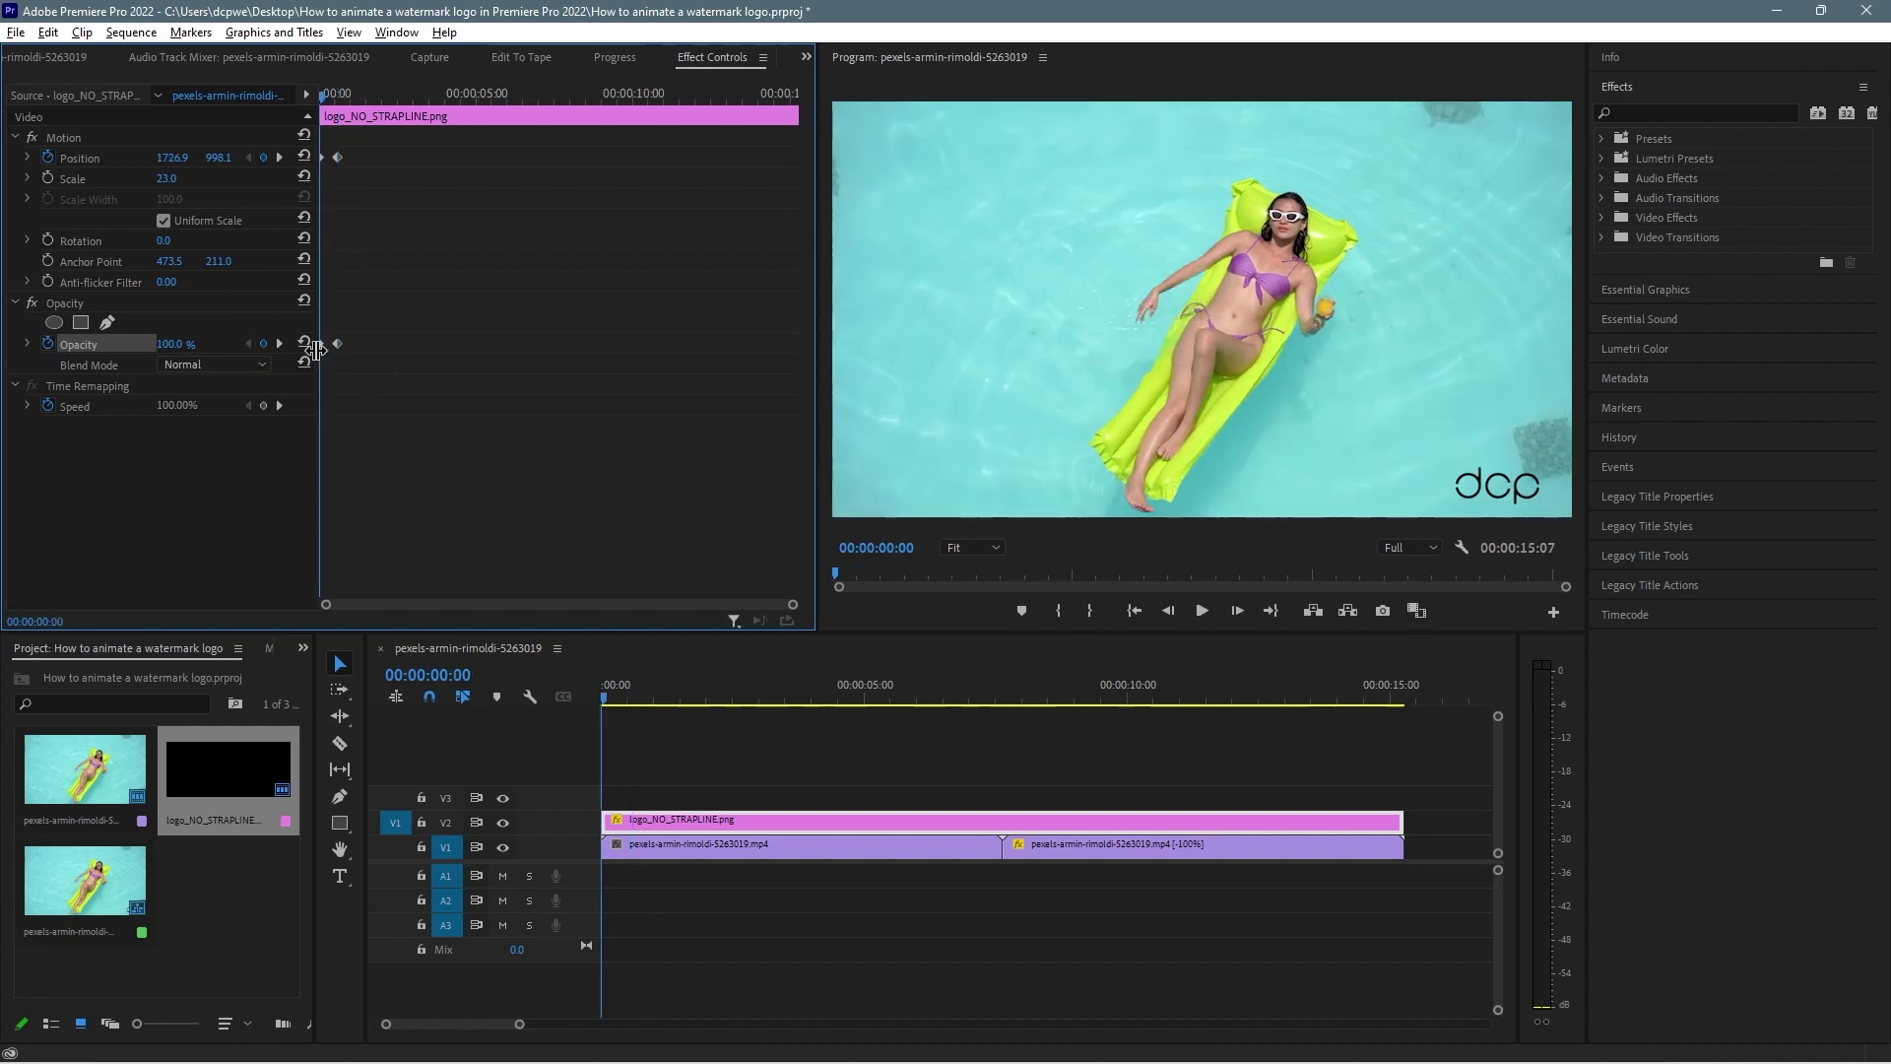
{"action": "left_click", "coordinate": [183, 341]}
{"action": "type", "text": "0"}
{"action": "key", "text": "Return"}
Play the sequence from the start to review the logo's combined fade-in and slide
{"action": "key", "text": "space"}
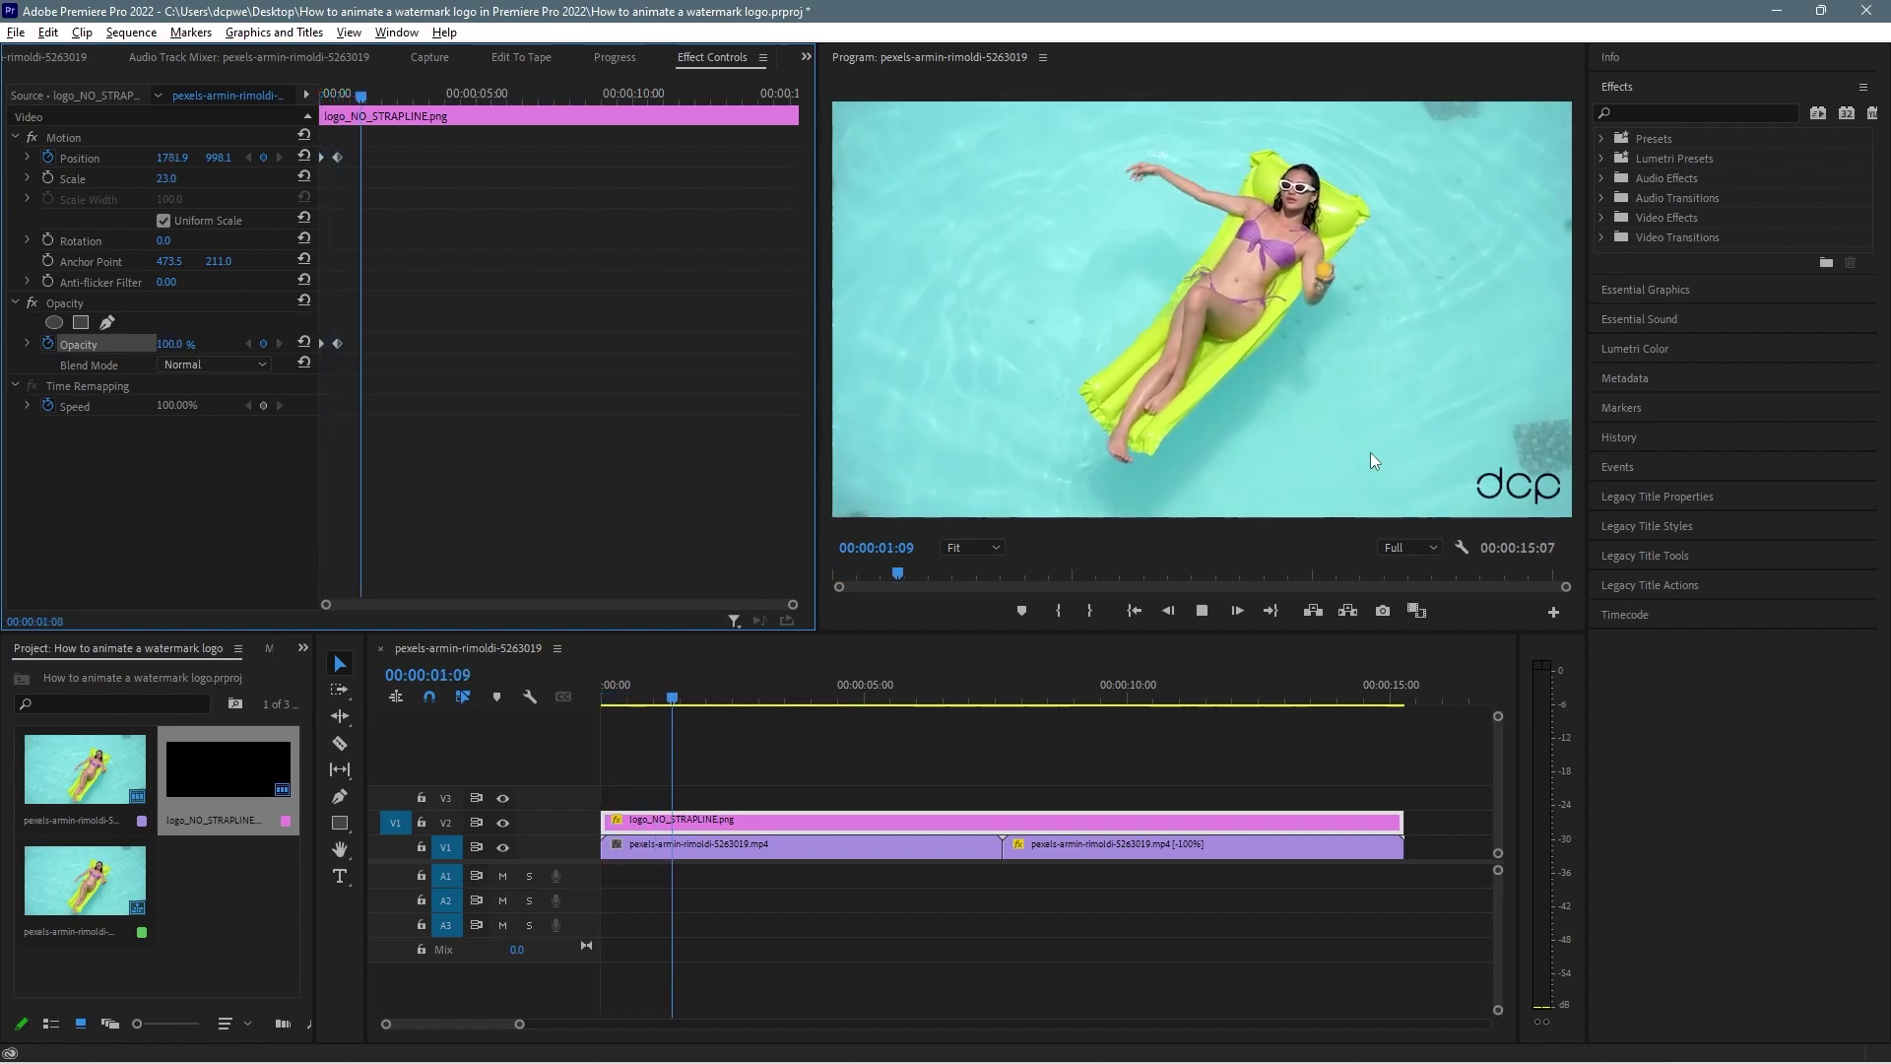
{"action": "left_click_drag", "start_coordinate": [694, 697], "coordinate": [587, 696]}
{"action": "key", "text": "space"}
{"action": "key", "text": "space"}
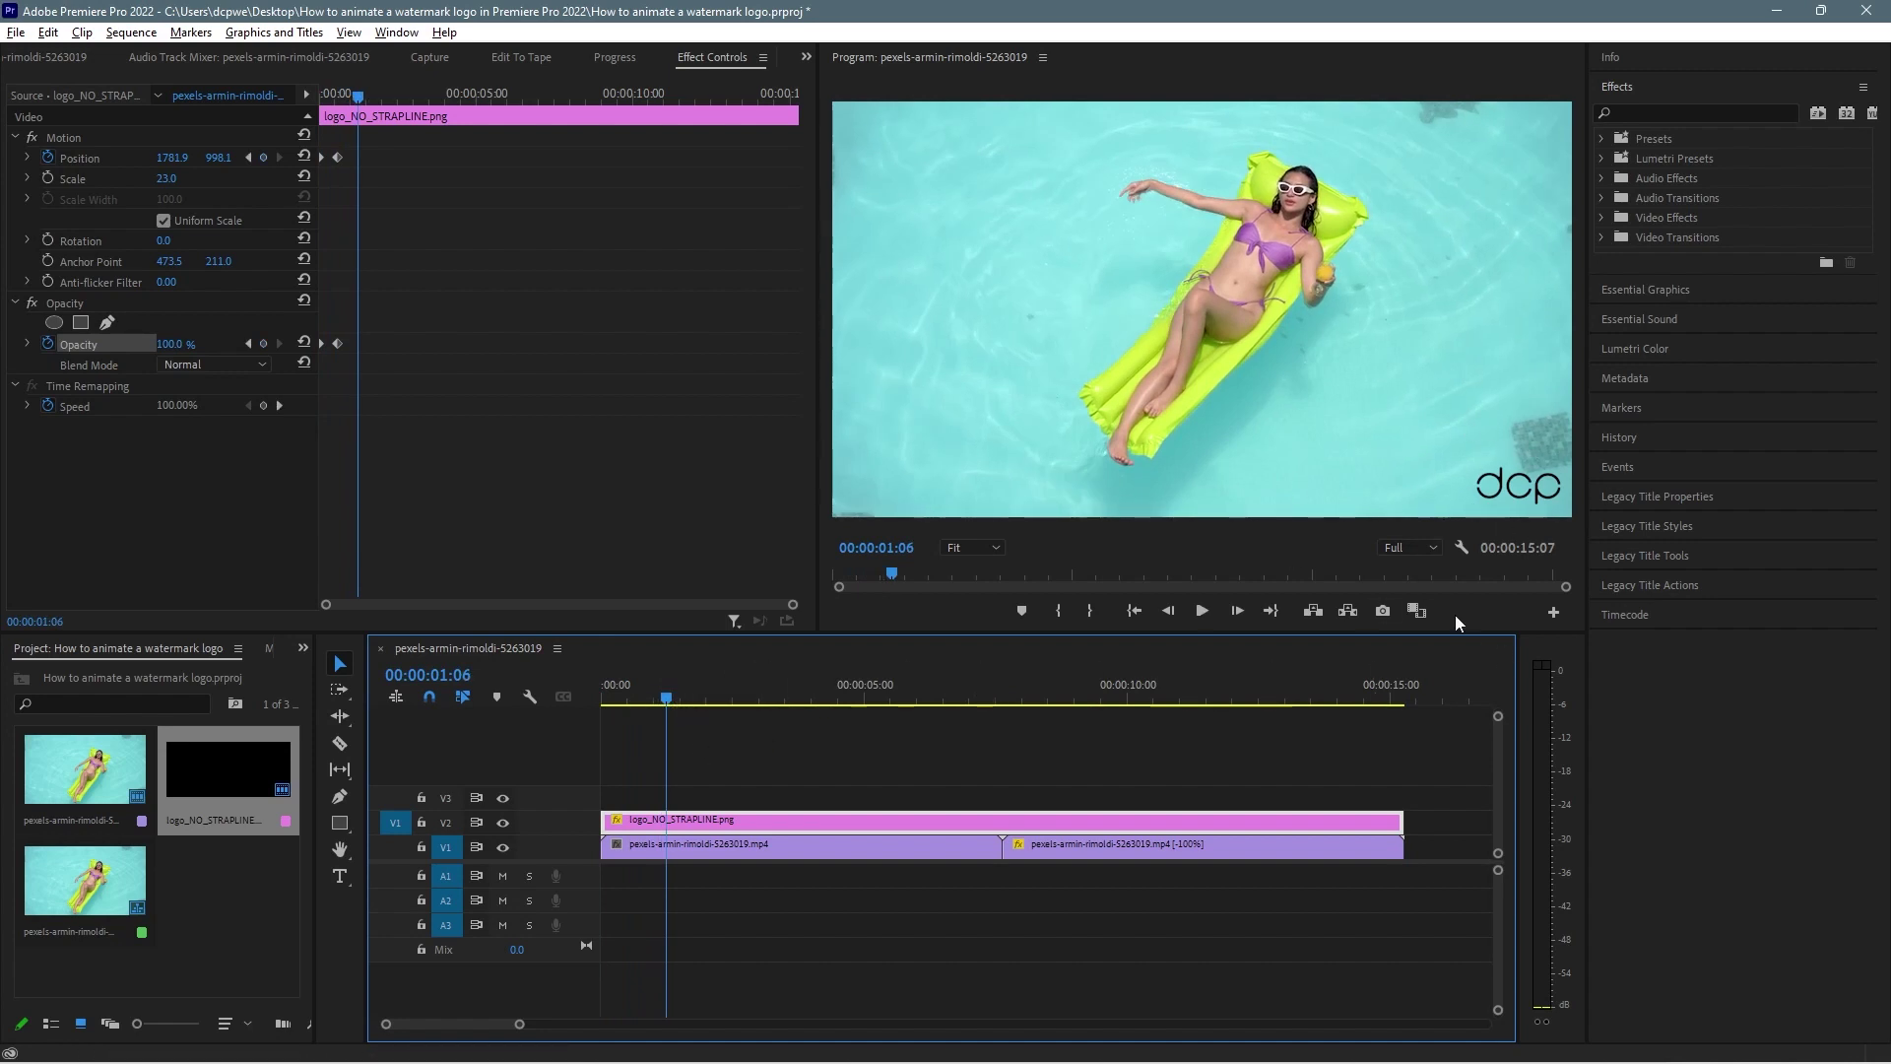
Enable Scale keyframing for the logo at 00:00:03:00 and add a second Scale keyframe at 00:00:03:15
{"action": "left_click_drag", "start_coordinate": [669, 697], "coordinate": [761, 711]}
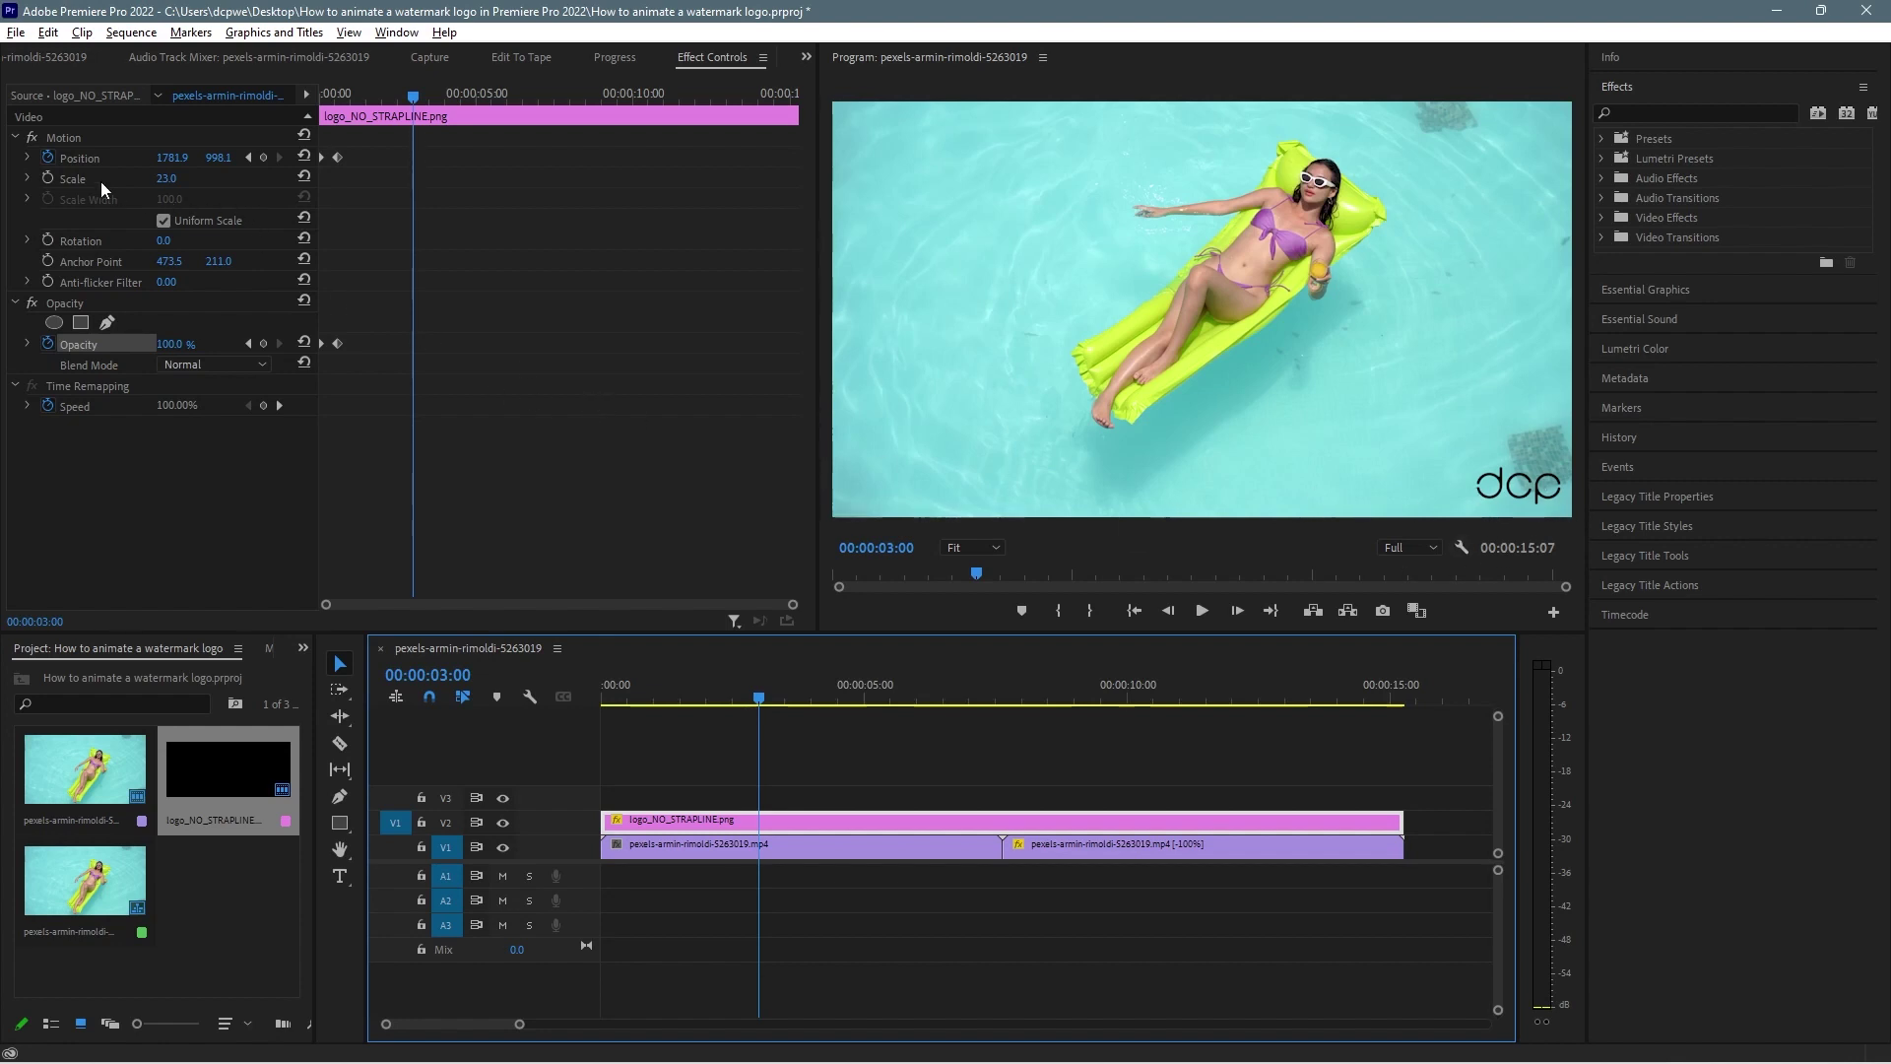
{"action": "left_click", "coordinate": [48, 177]}
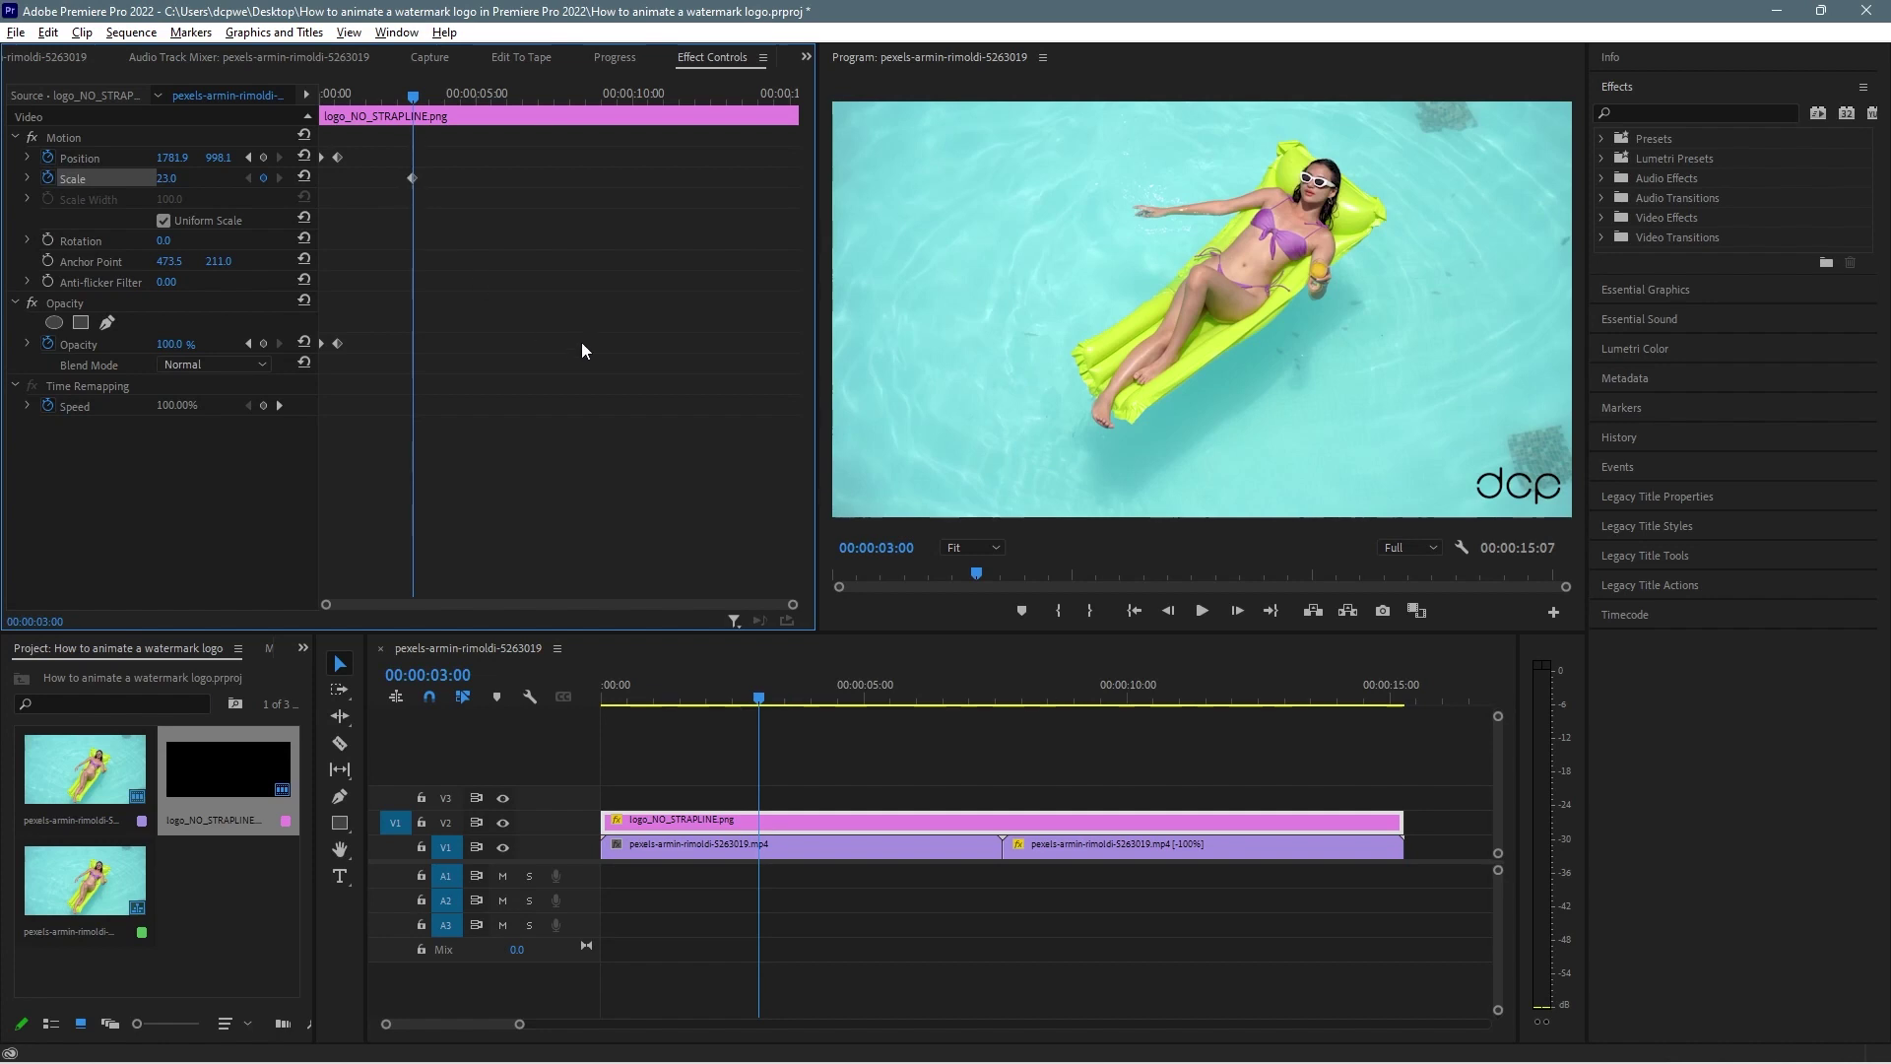
{"action": "key", "text": "space"}
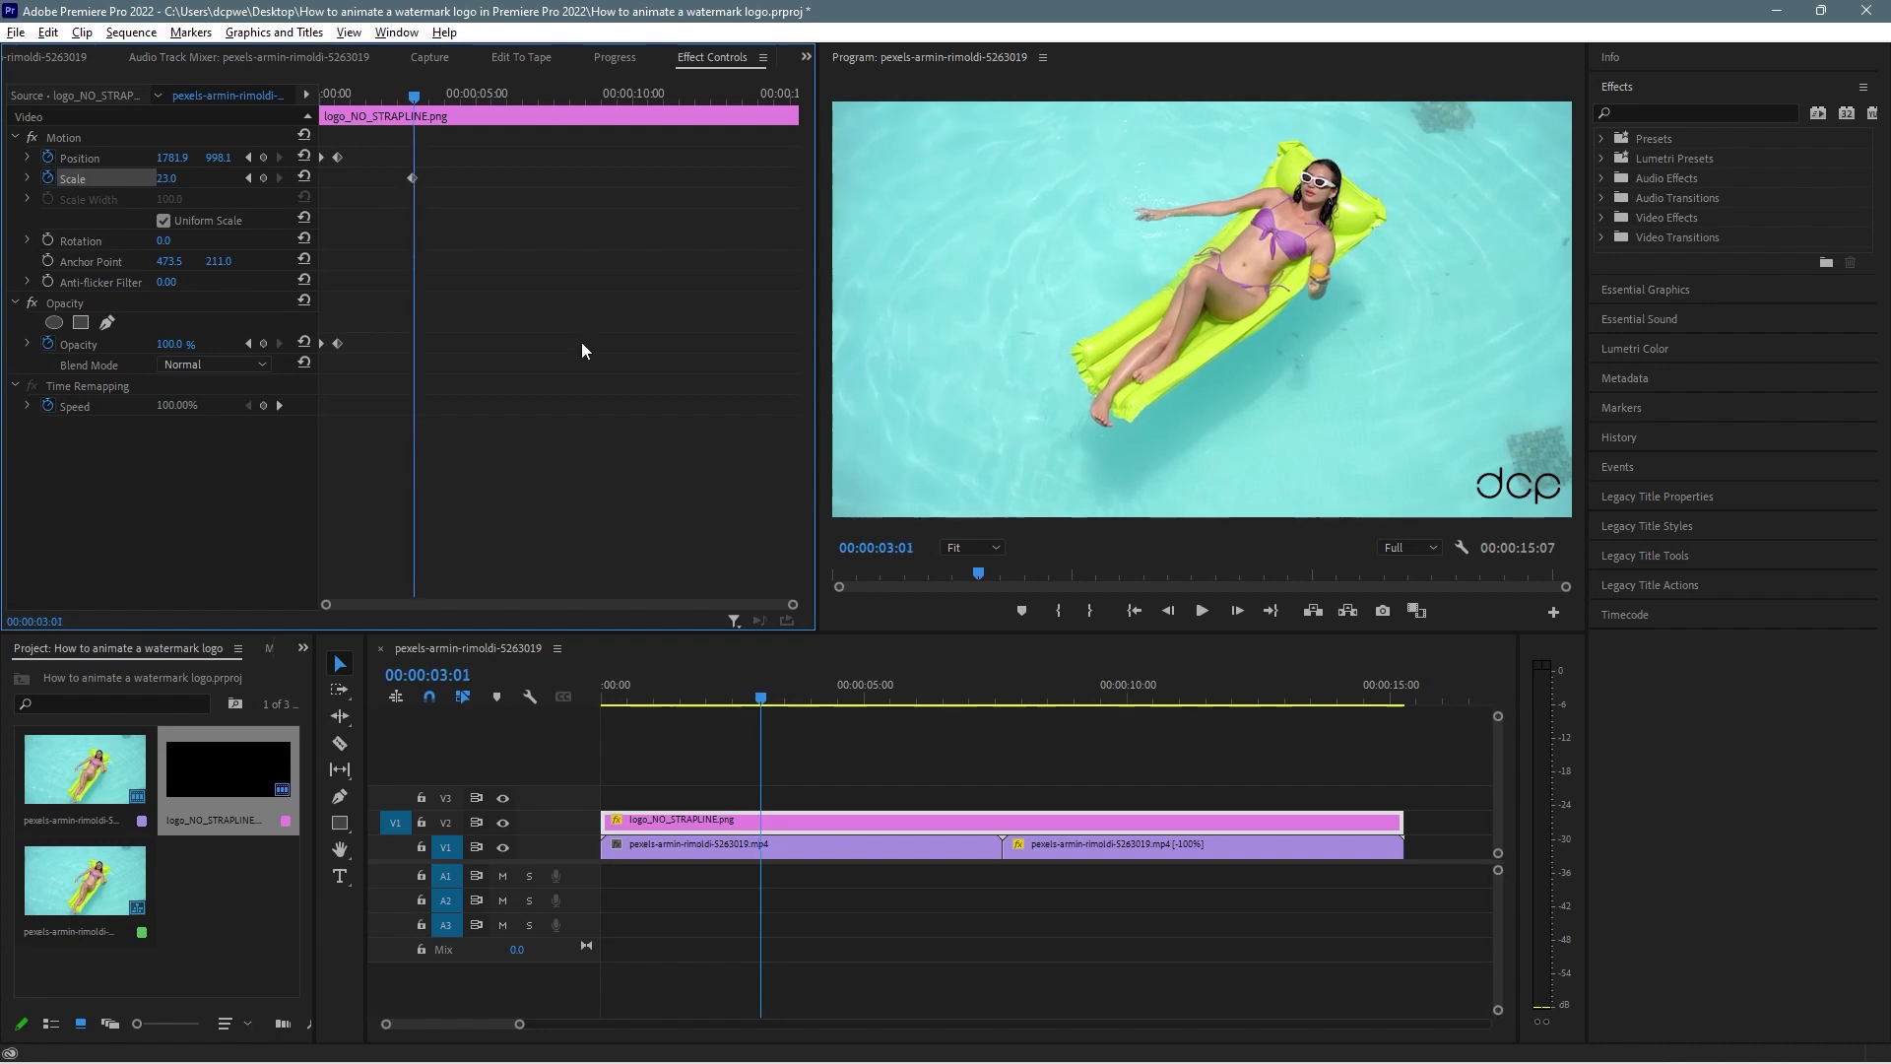
{"action": "key", "text": "space"}
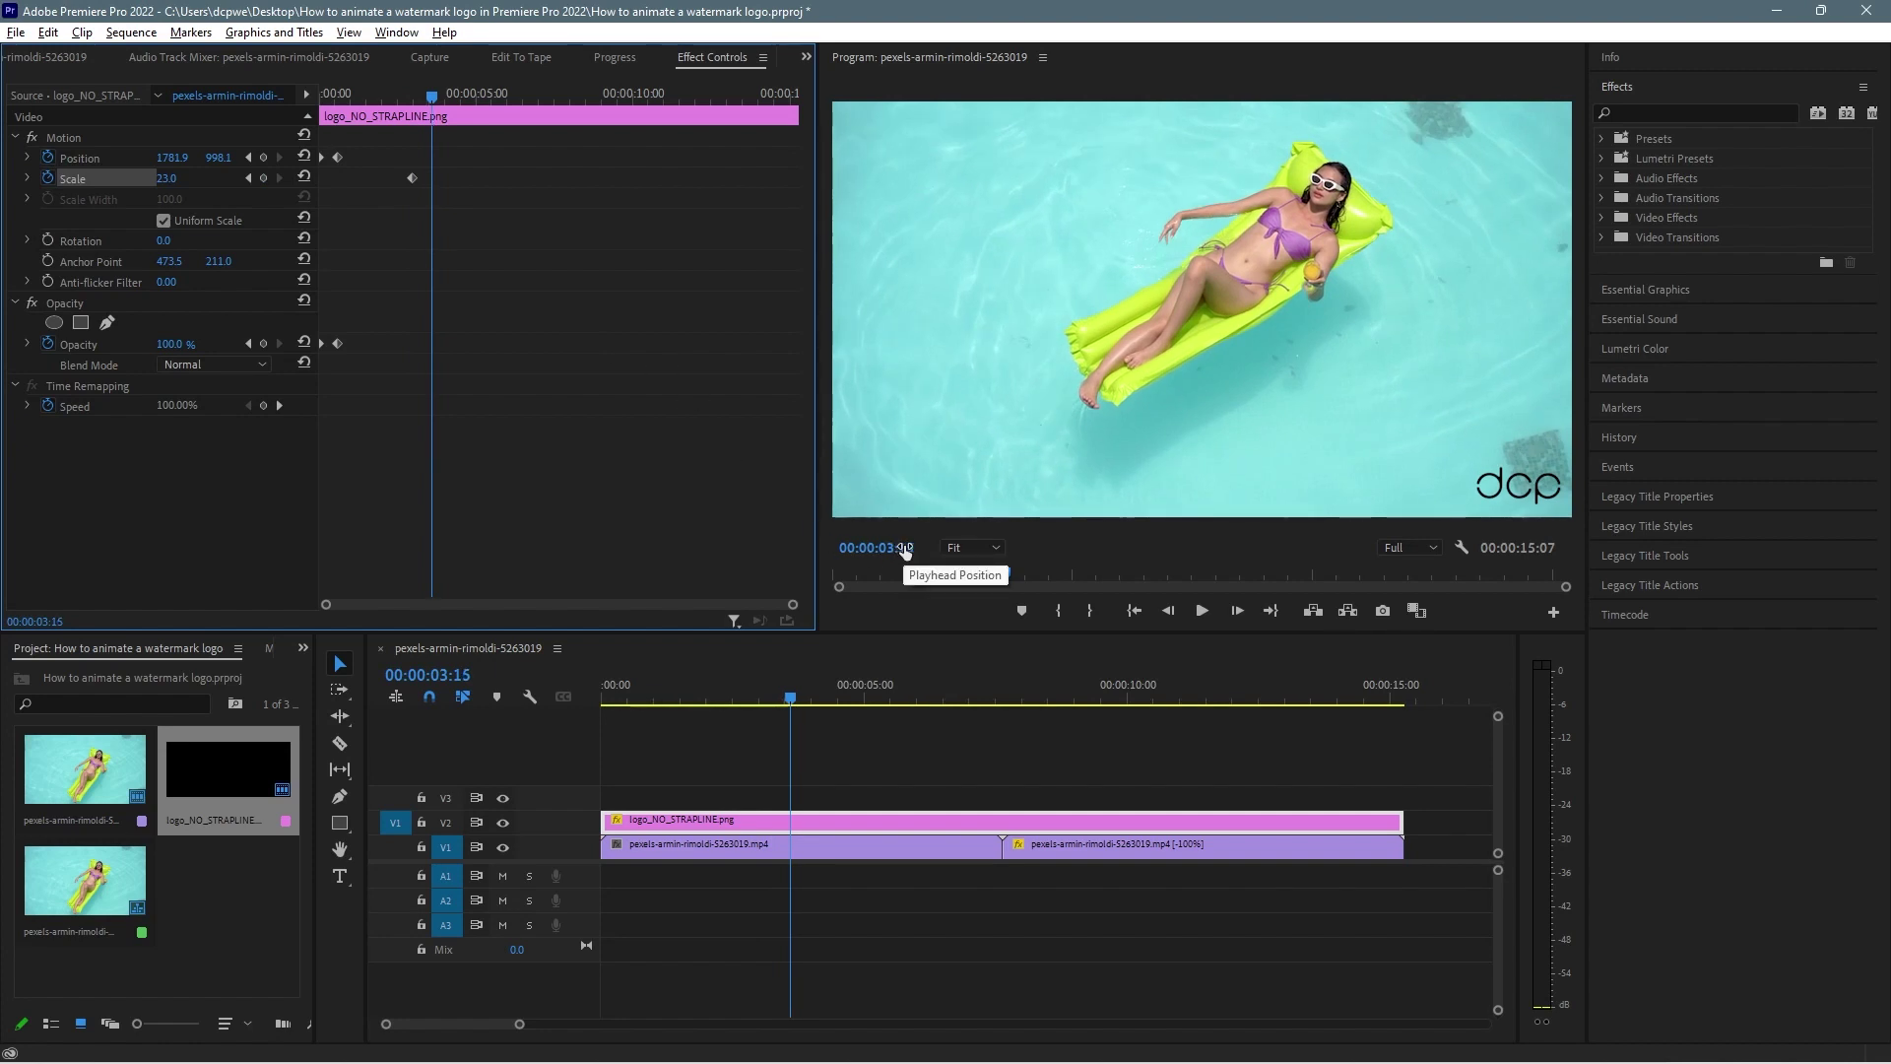
{"action": "left_click", "coordinate": [263, 177]}
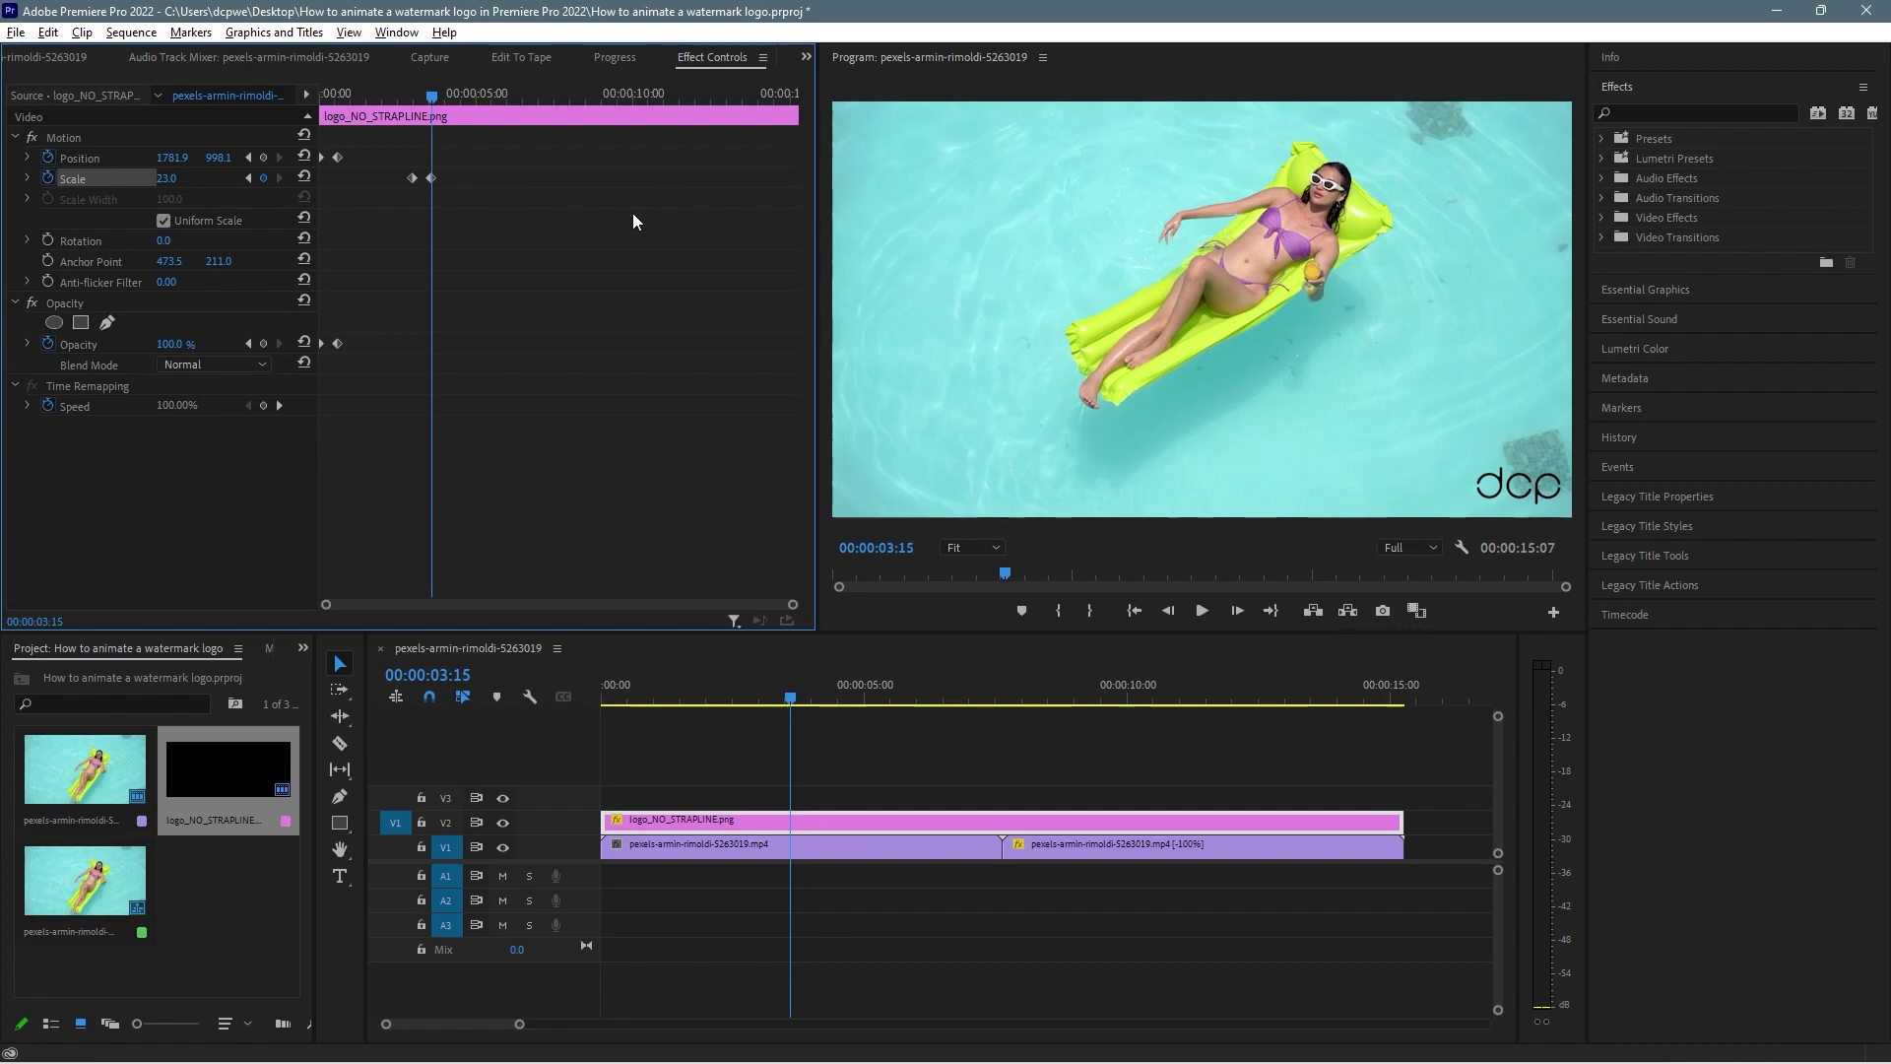
Add a third Scale keyframe for the logo at 00:00:04:00
{"action": "key", "text": "Right"}
{"action": "key", "text": "Right"}
{"action": "key", "text": "Right"}
{"action": "key", "text": "Right"}
{"action": "key", "text": "Right"}
{"action": "key", "text": "Right"}
{"action": "key", "text": "Right"}
{"action": "key", "text": "Right"}
{"action": "key", "text": "Right"}
{"action": "key", "text": "Right"}
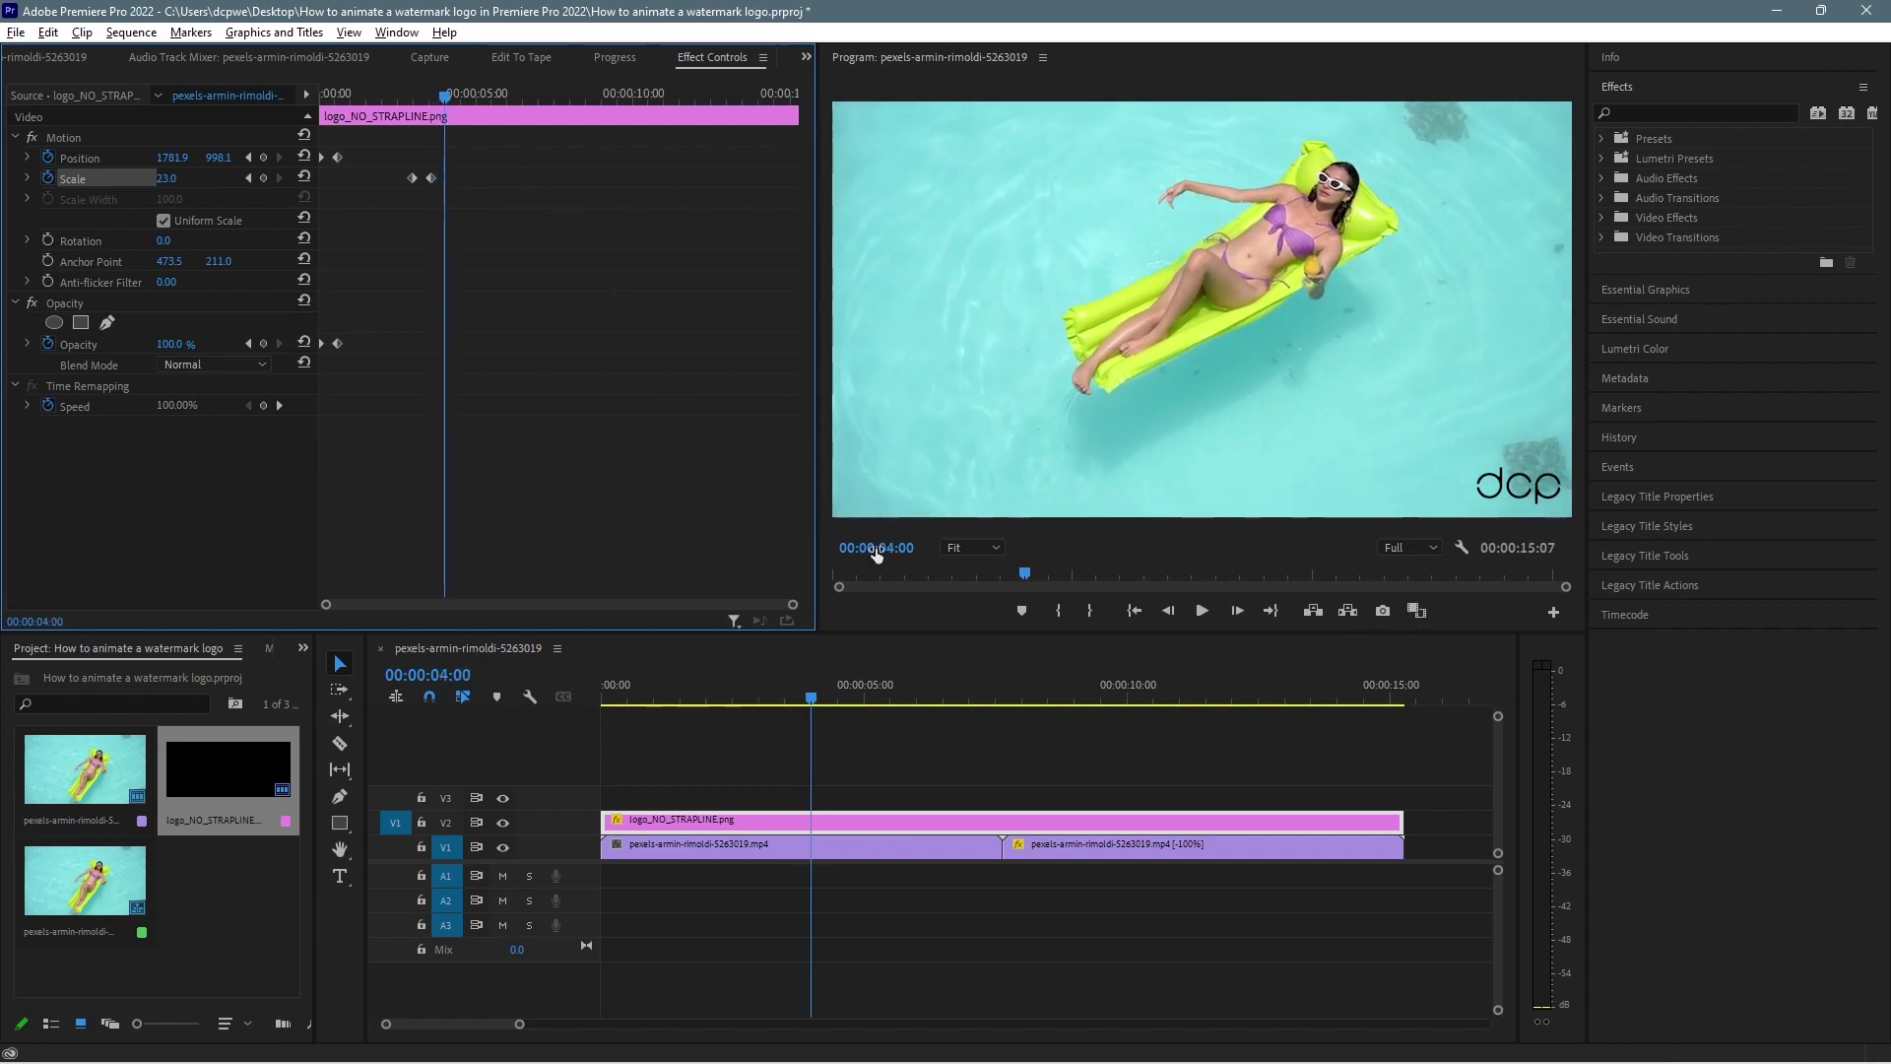
{"action": "left_click", "coordinate": [264, 179]}
Set the logo's scale to 15 at the 00:00:03:15 keyframe and play the sequence from the start
{"action": "left_click", "coordinate": [247, 179]}
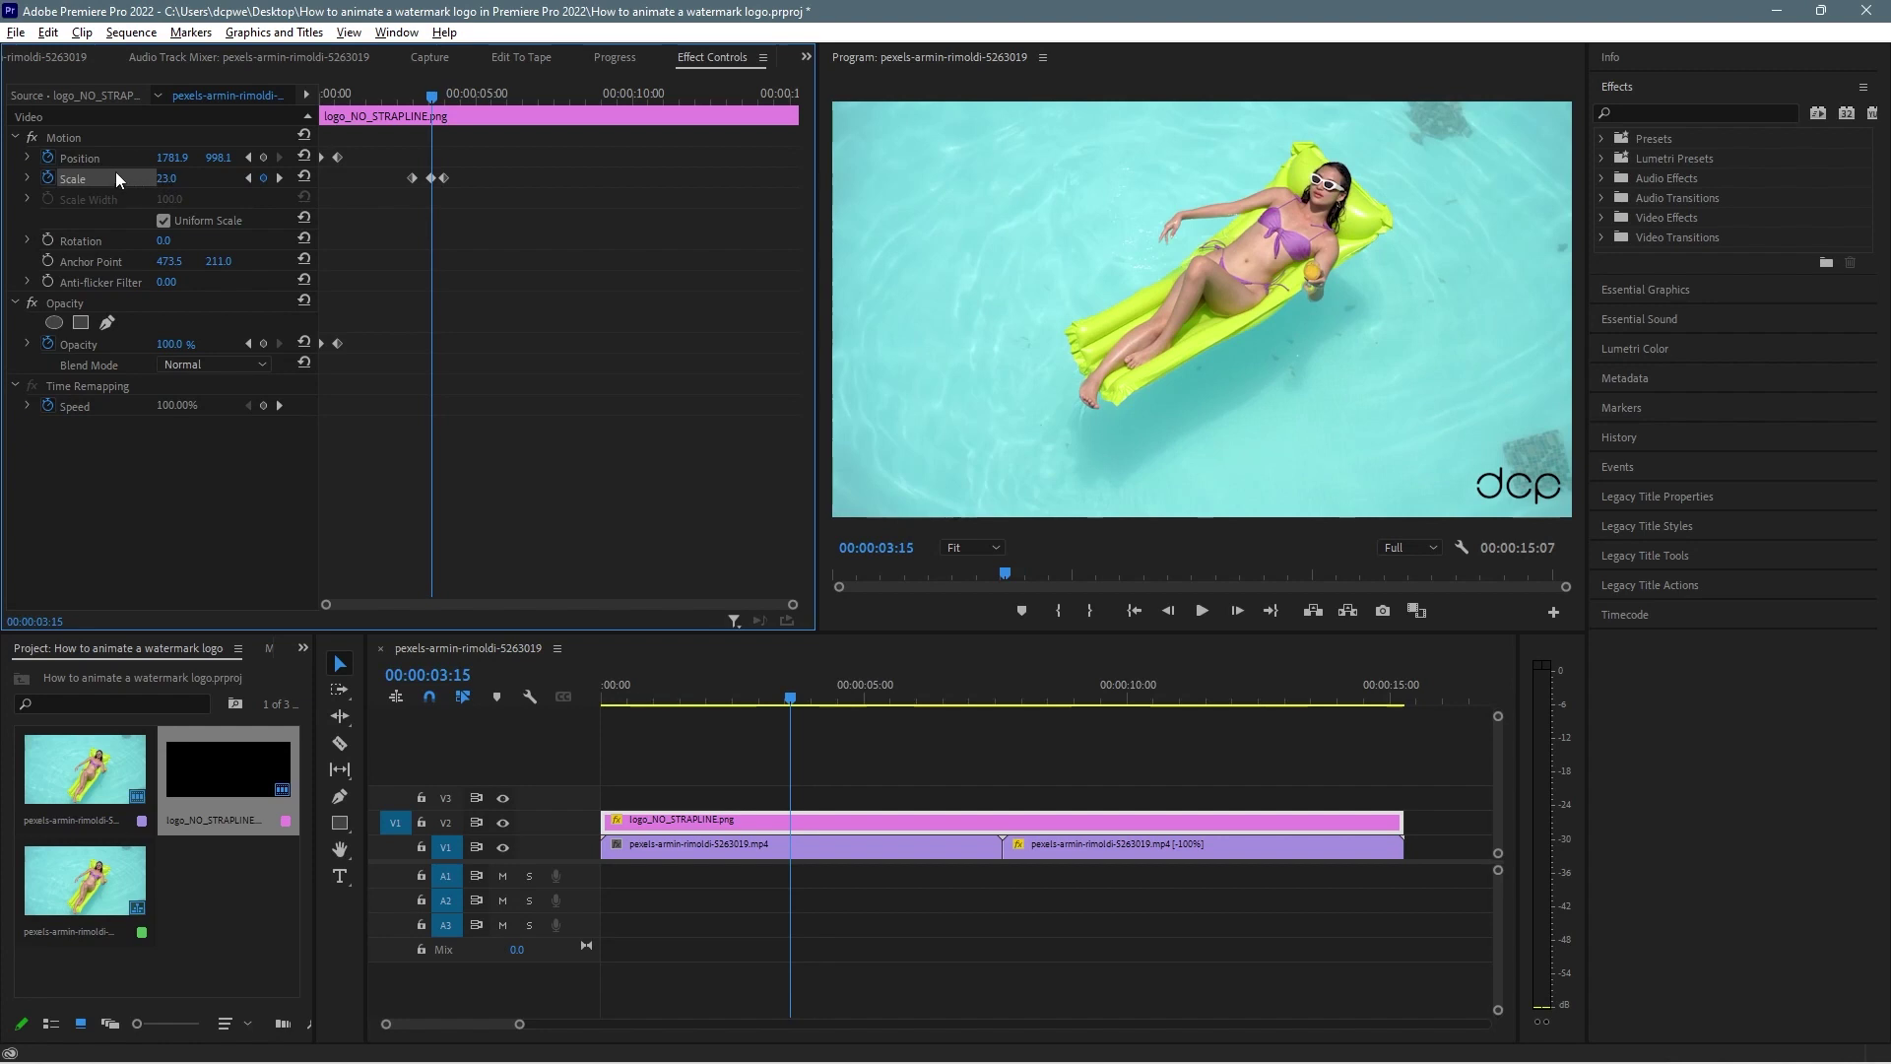
{"action": "left_click_drag", "start_coordinate": [174, 180], "coordinate": [167, 181]}
{"action": "left_click_drag", "start_coordinate": [434, 98], "coordinate": [323, 98]}
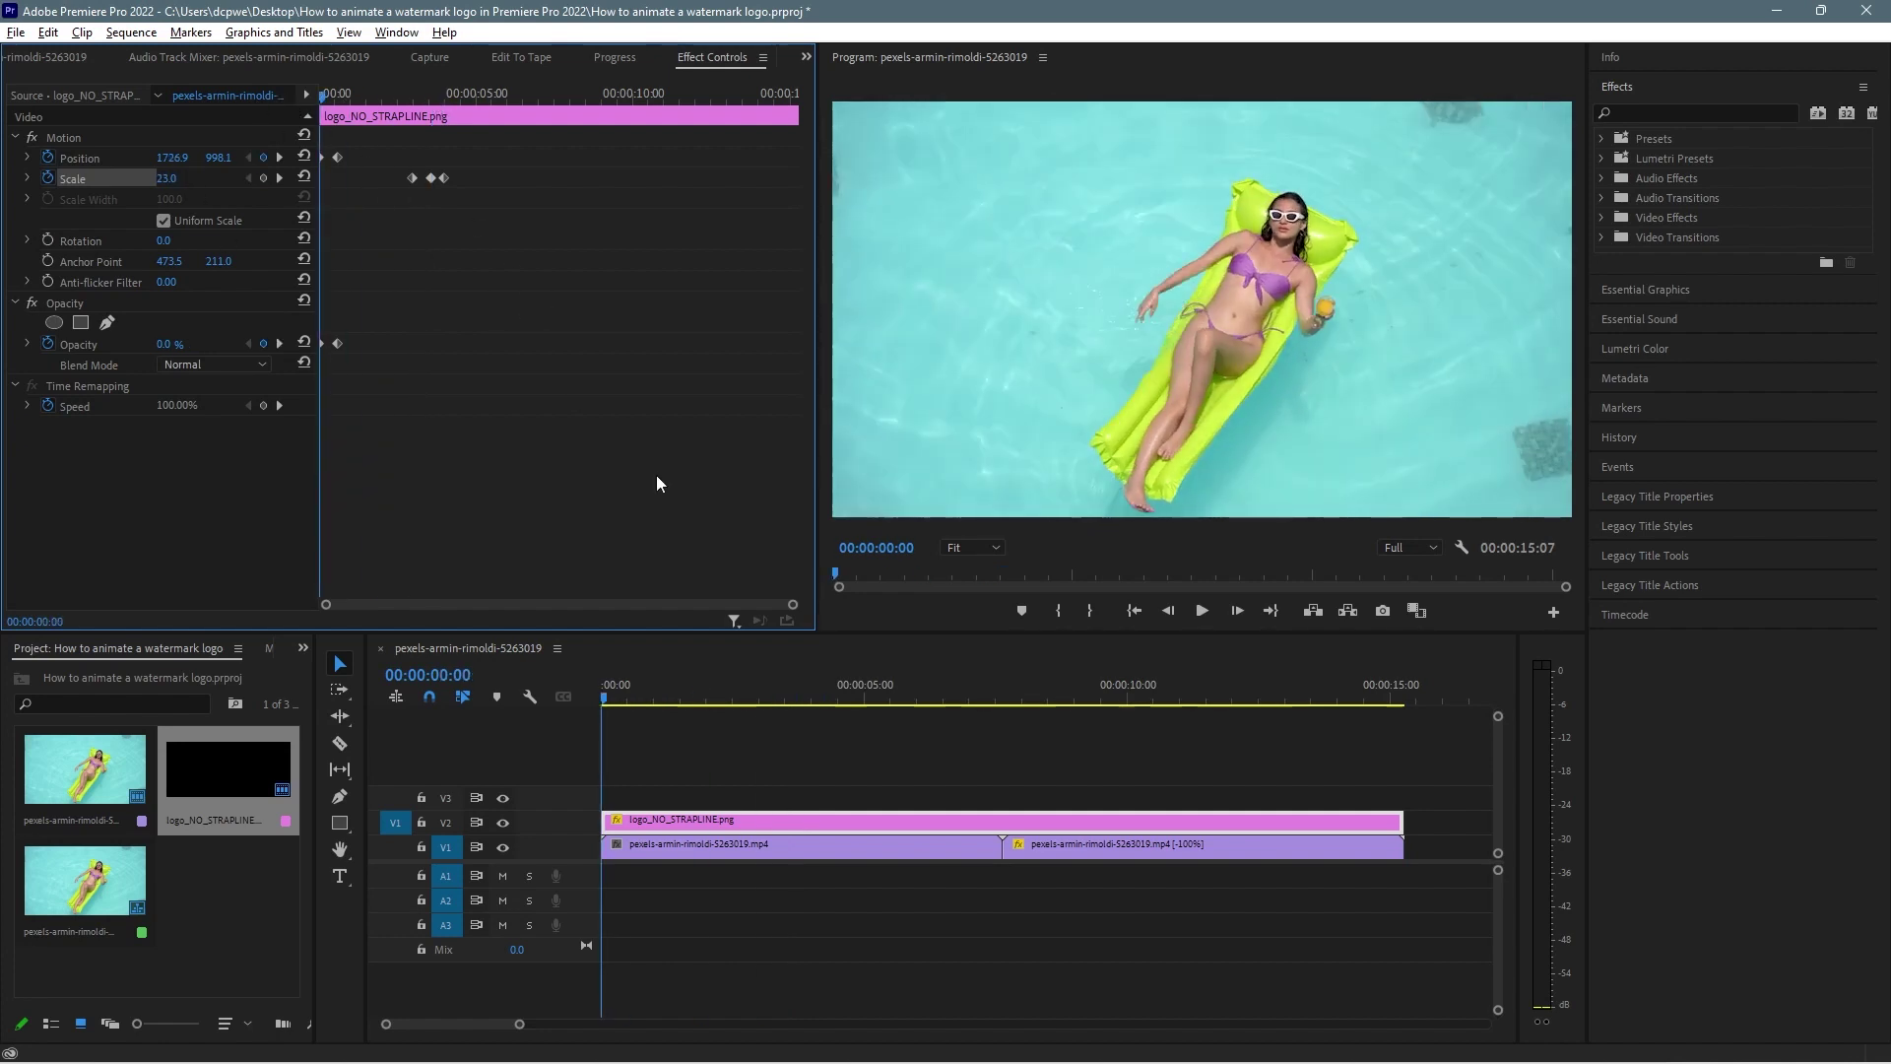
{"action": "key", "text": "space"}
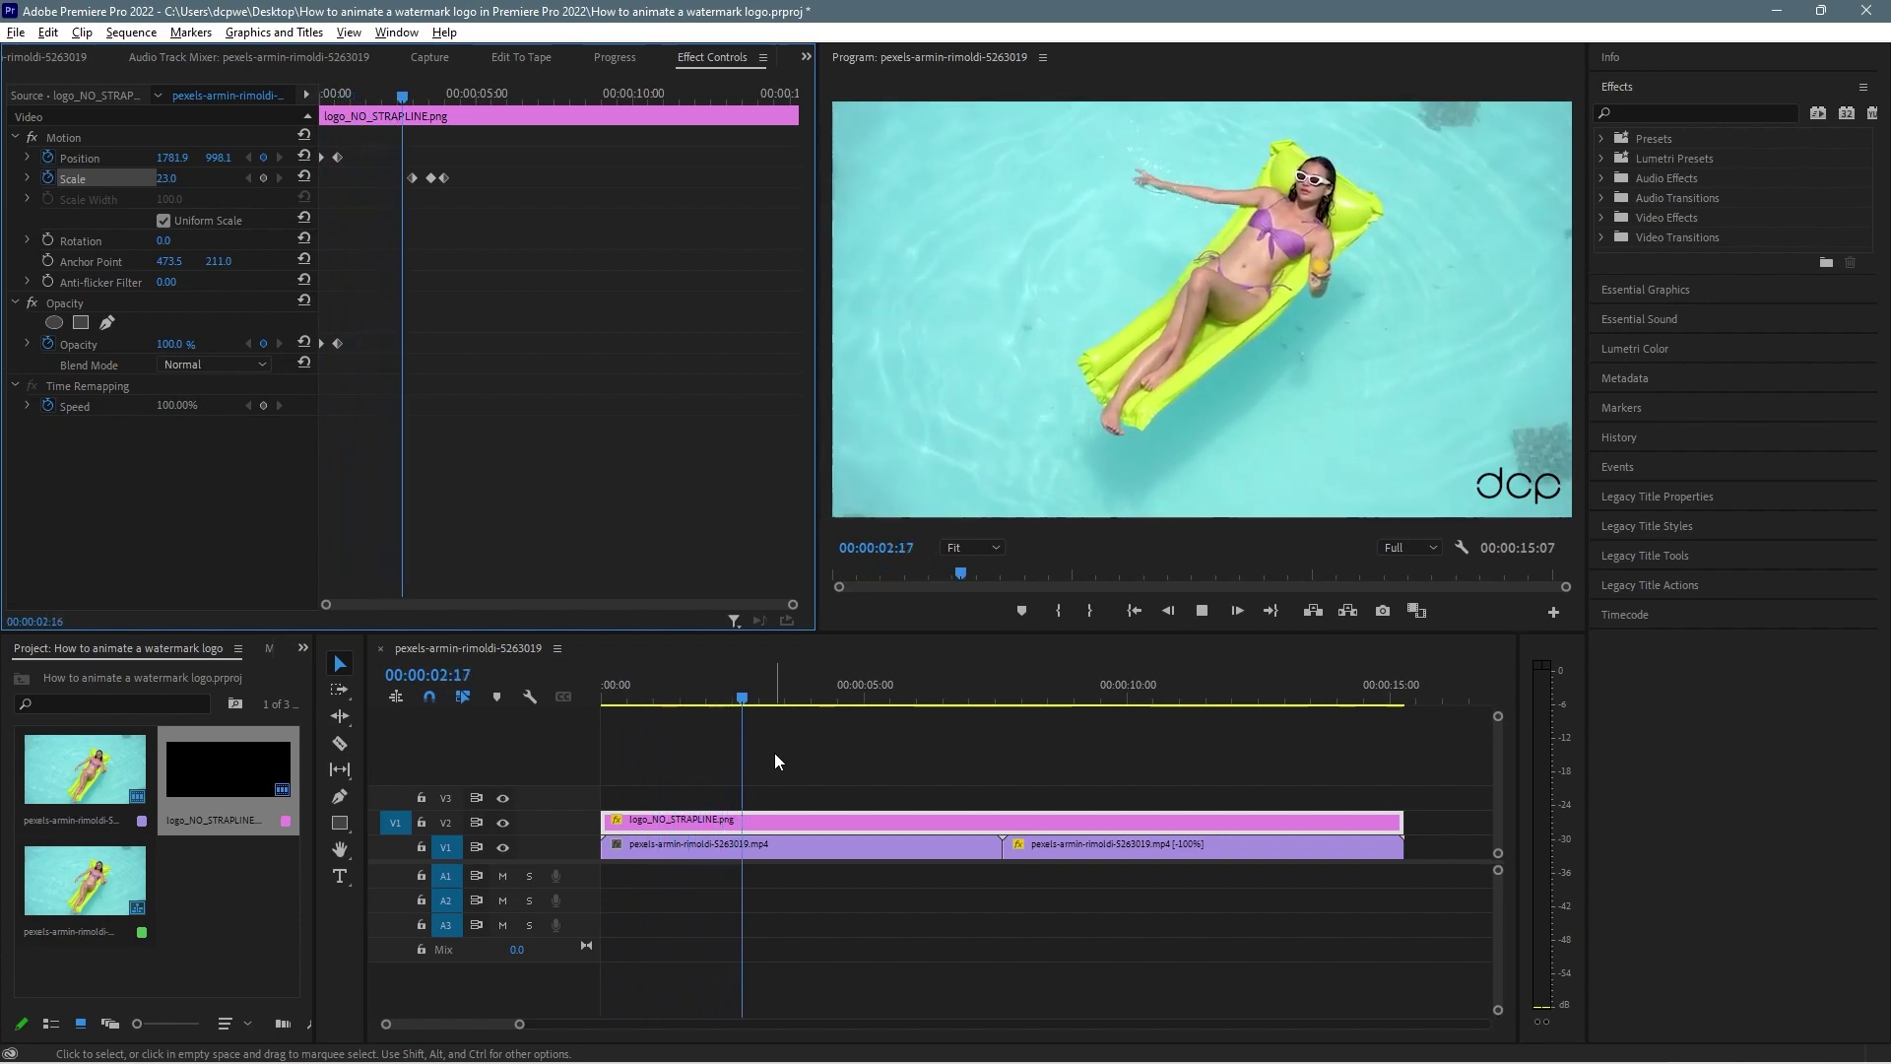
{"action": "key", "text": "space"}
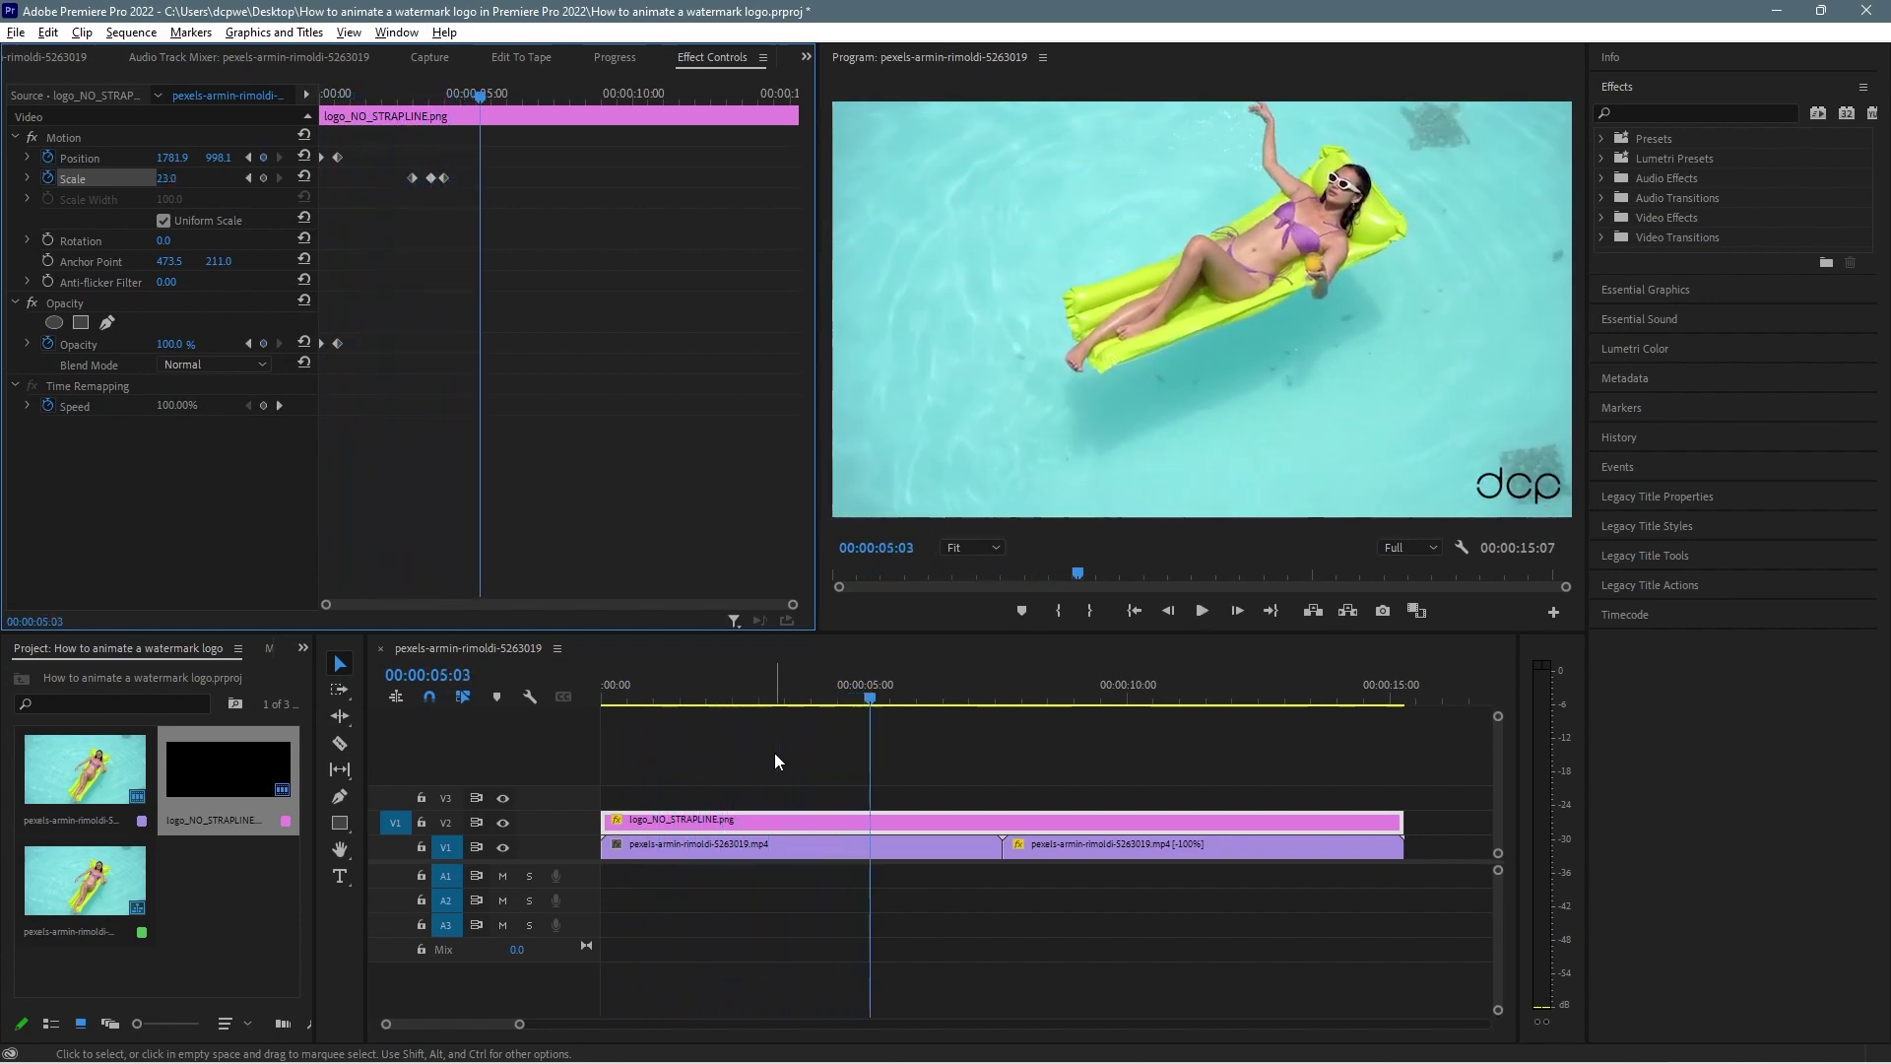
Go to the first Scale keyframe at 00:00:03:00 and enable Rotation keyframing for the logo there
{"action": "left_click", "coordinate": [427, 96]}
{"action": "left_click_drag", "start_coordinate": [428, 97], "coordinate": [434, 92]}
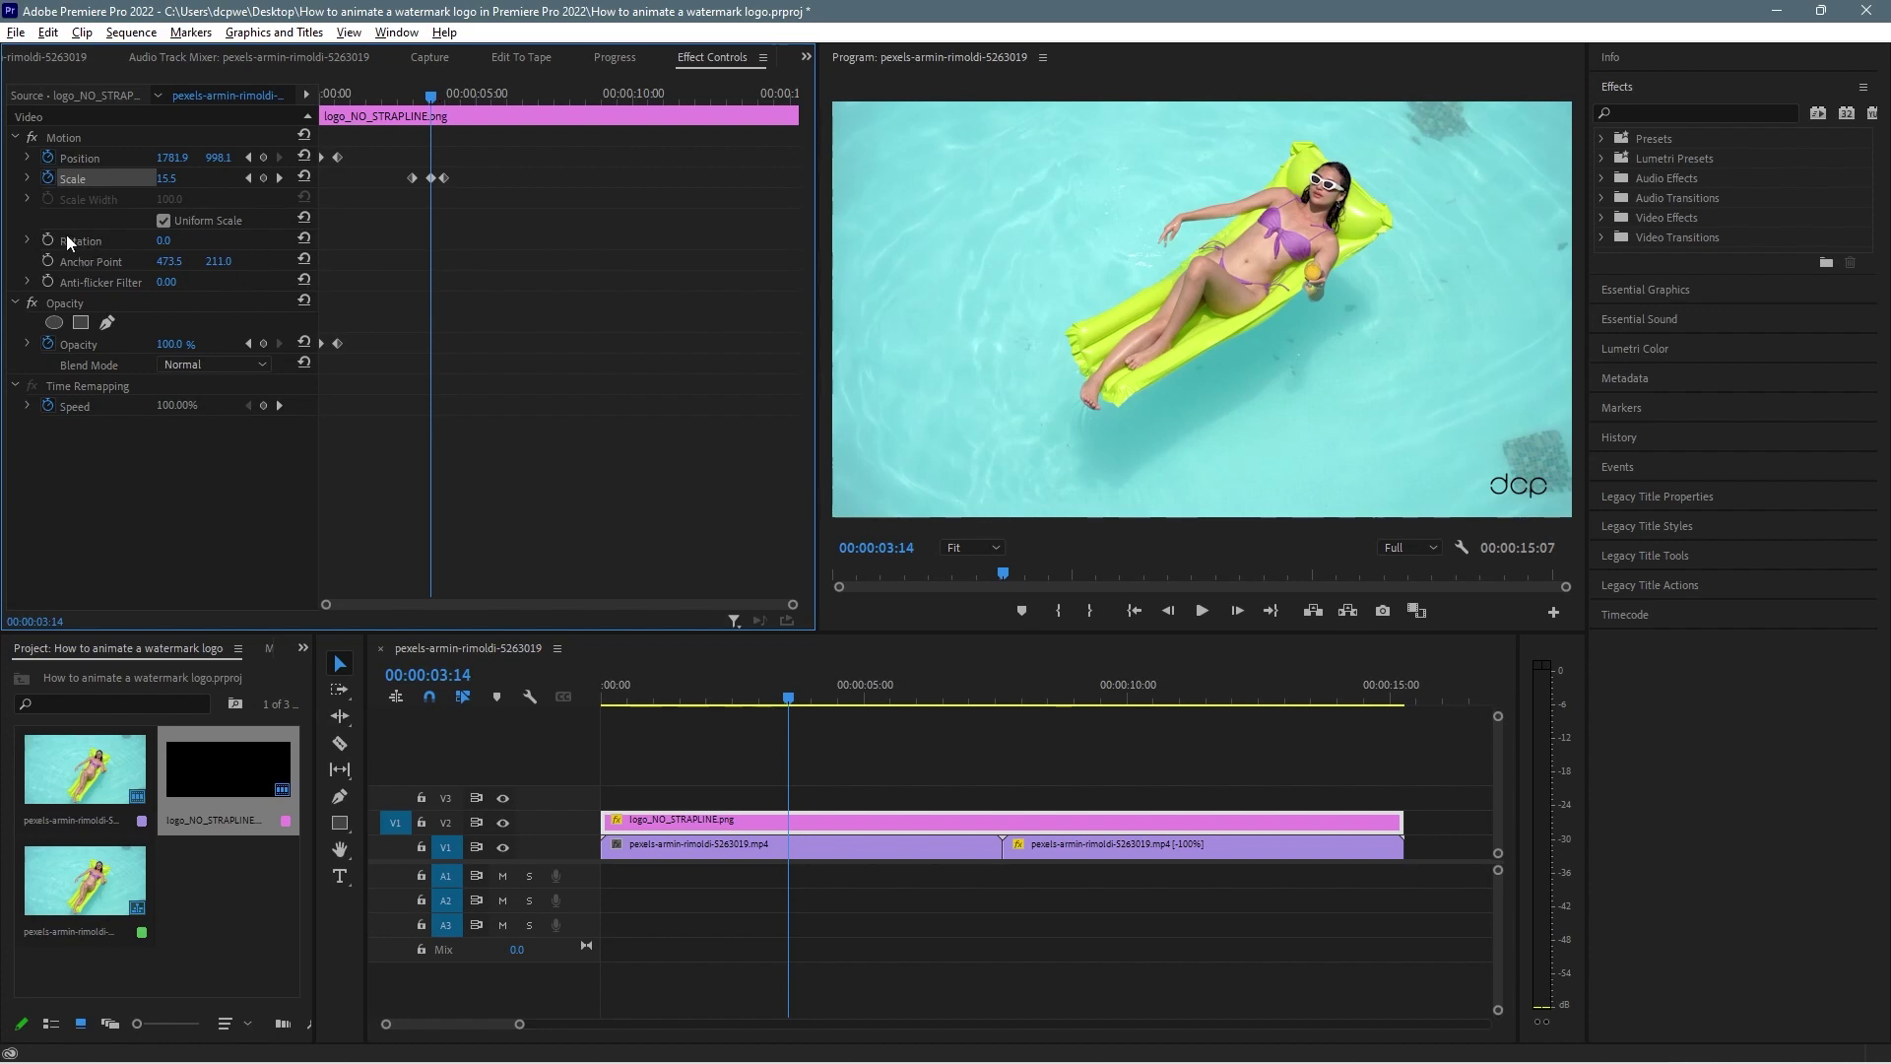
{"action": "left_click", "coordinate": [247, 178]}
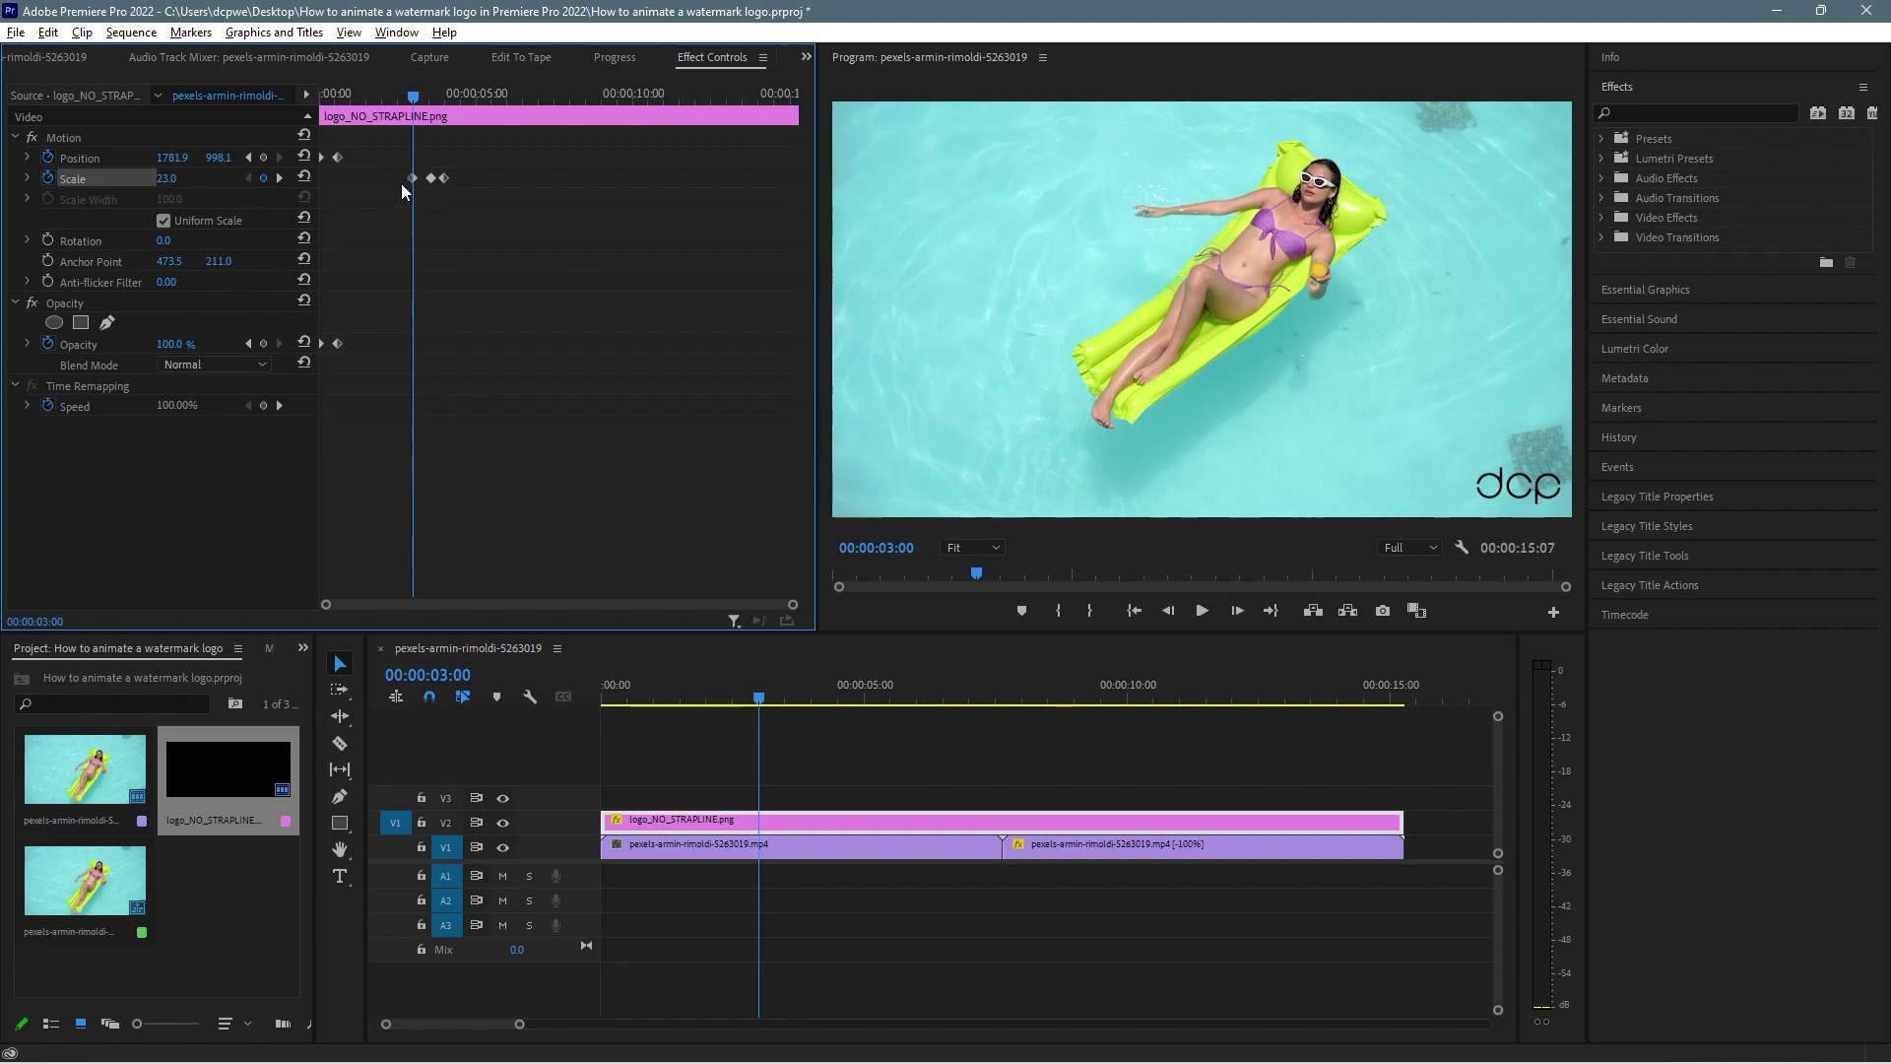
{"action": "left_click", "coordinate": [49, 235]}
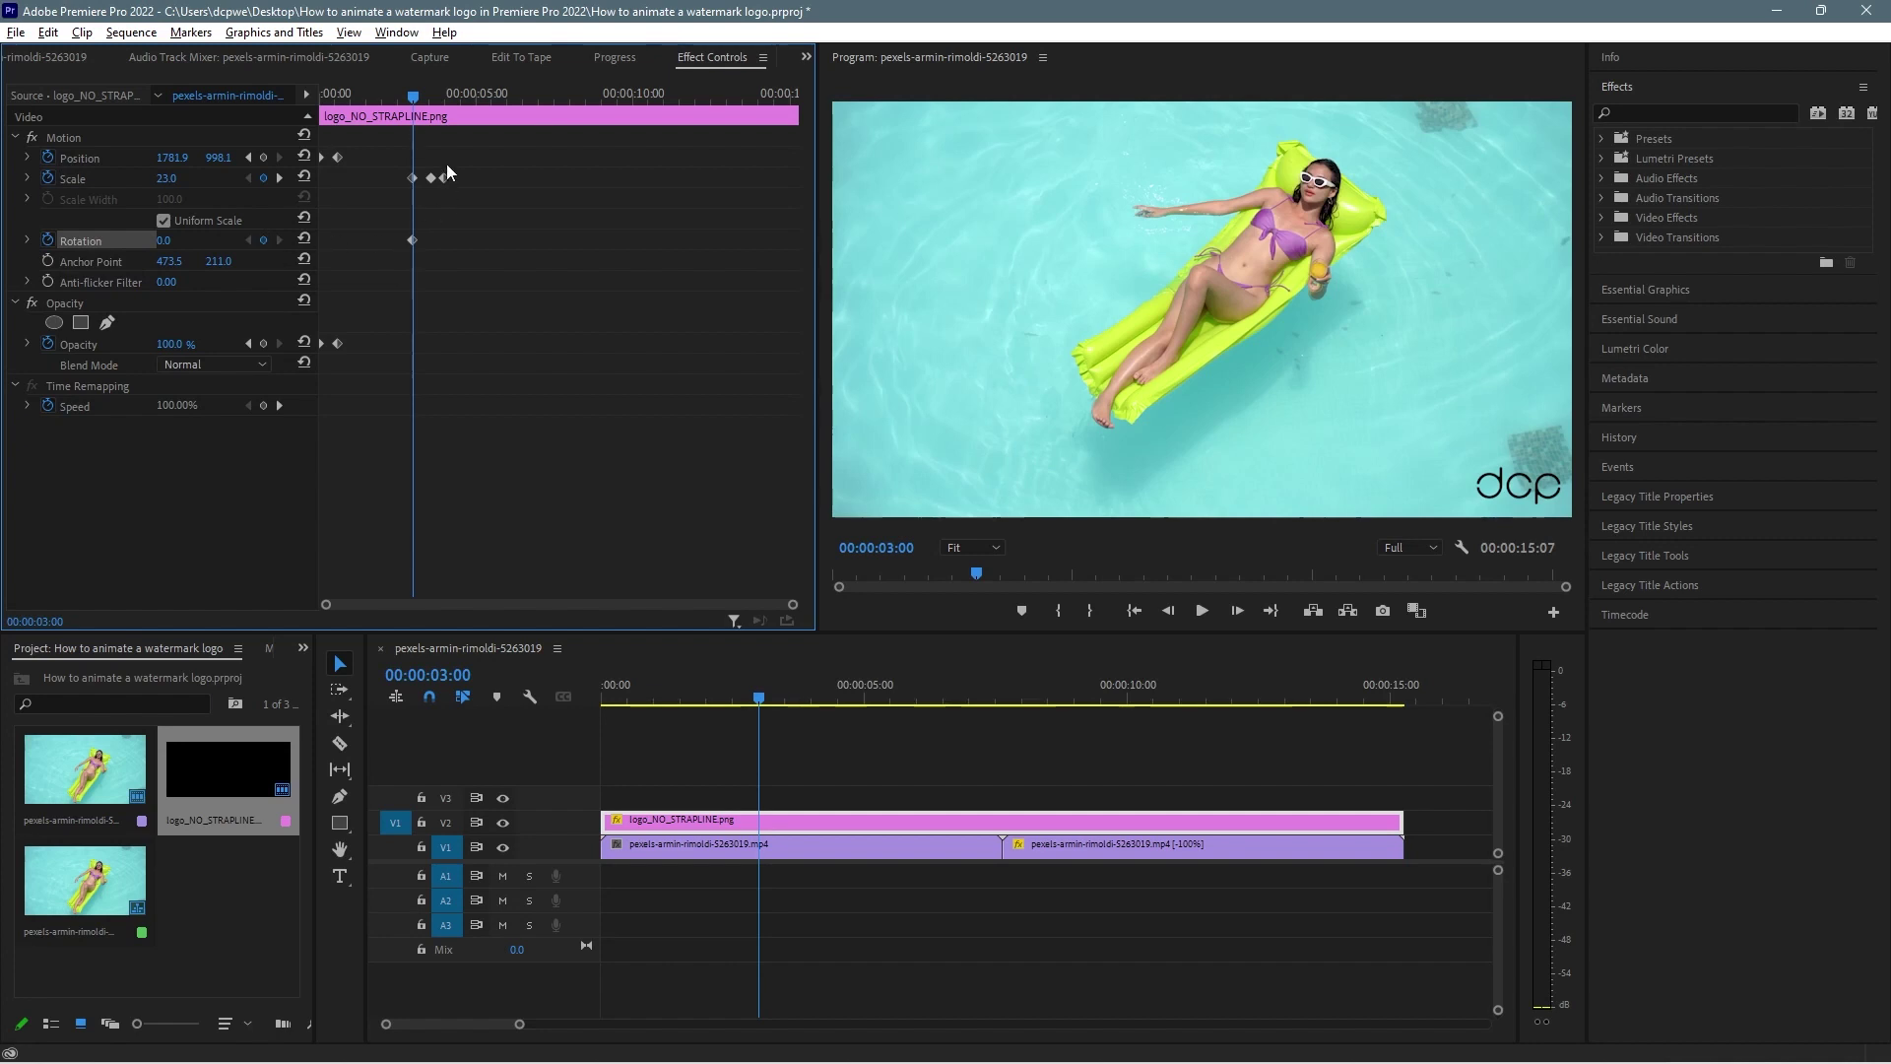
Add a Rotation keyframe at 00:00:03:15 and set the logo's rotation to 360 degrees
{"action": "left_click", "coordinate": [280, 179]}
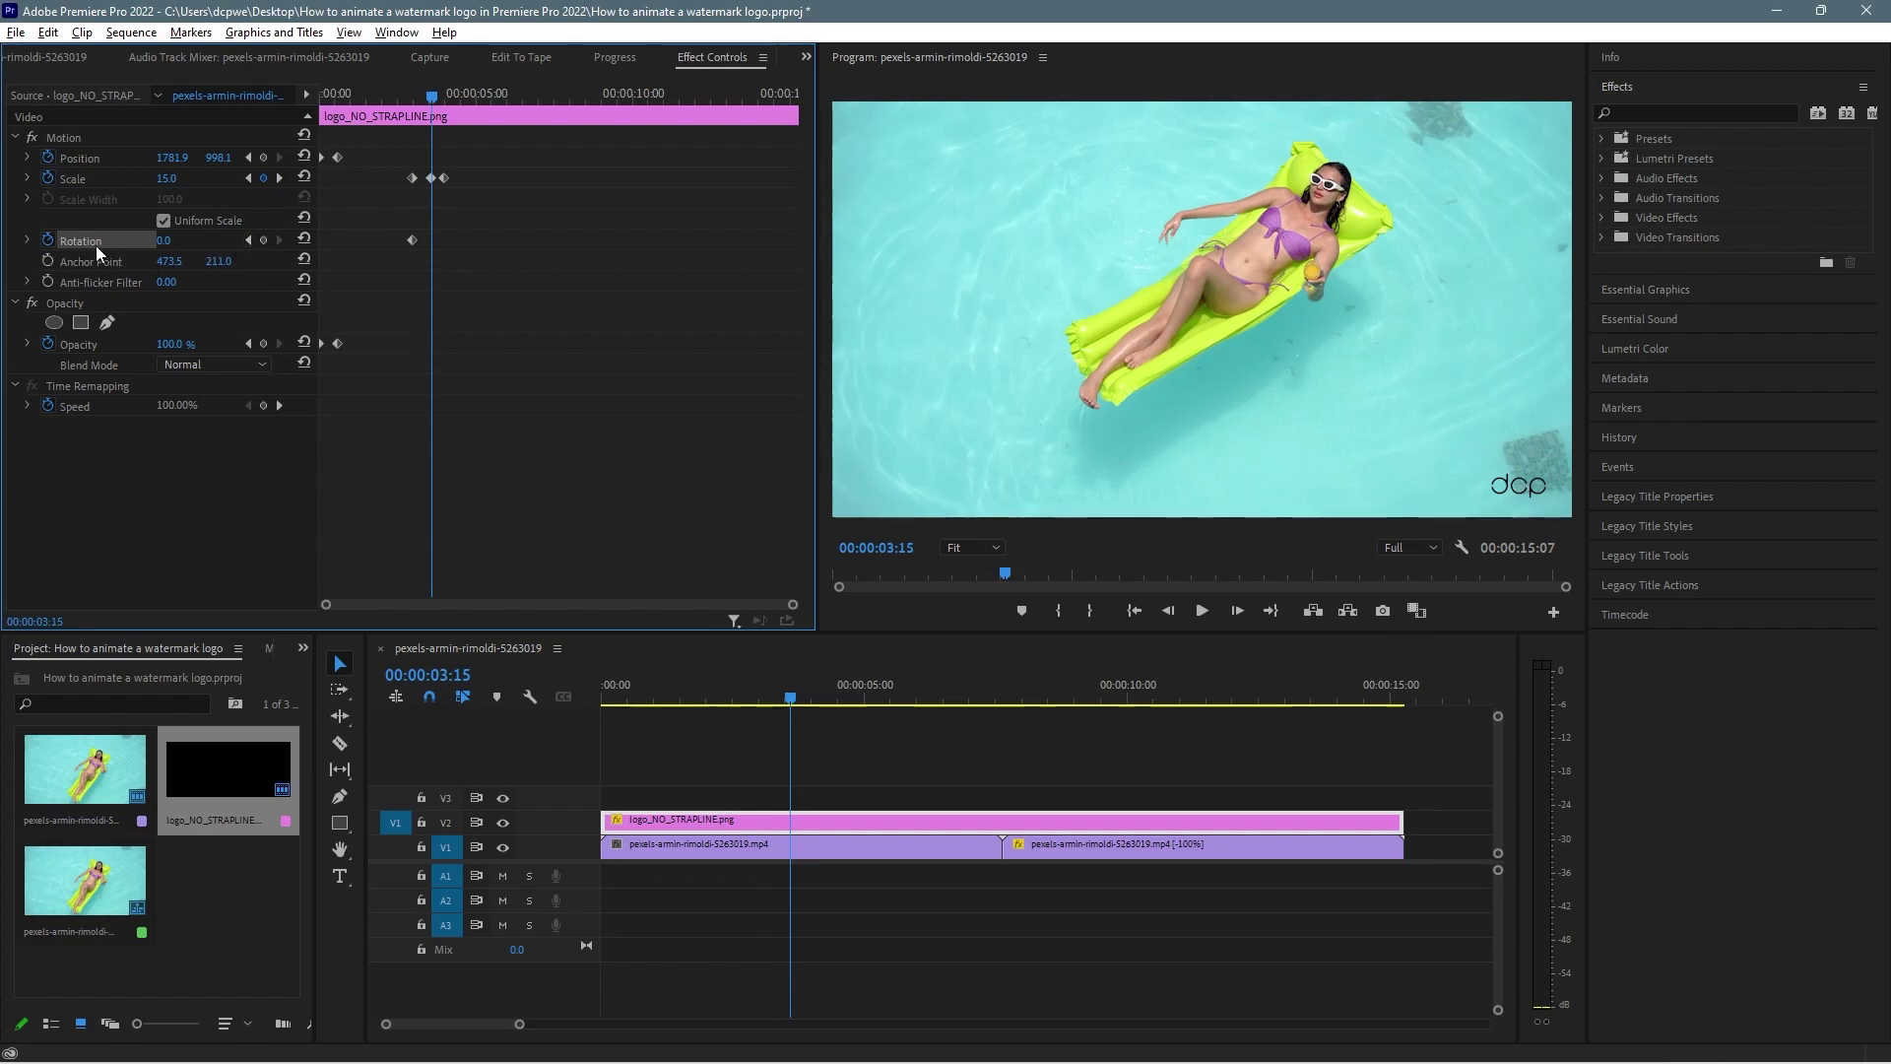
{"action": "left_click", "coordinate": [263, 241]}
{"action": "left_click", "coordinate": [168, 241]}
{"action": "type", "text": "360"}
{"action": "key", "text": "Return"}
Play the sequence from just before 00:00:03:00 to review the logo's scale and rotation animation
{"action": "left_click_drag", "start_coordinate": [427, 97], "coordinate": [400, 96]}
{"action": "key", "text": "space"}
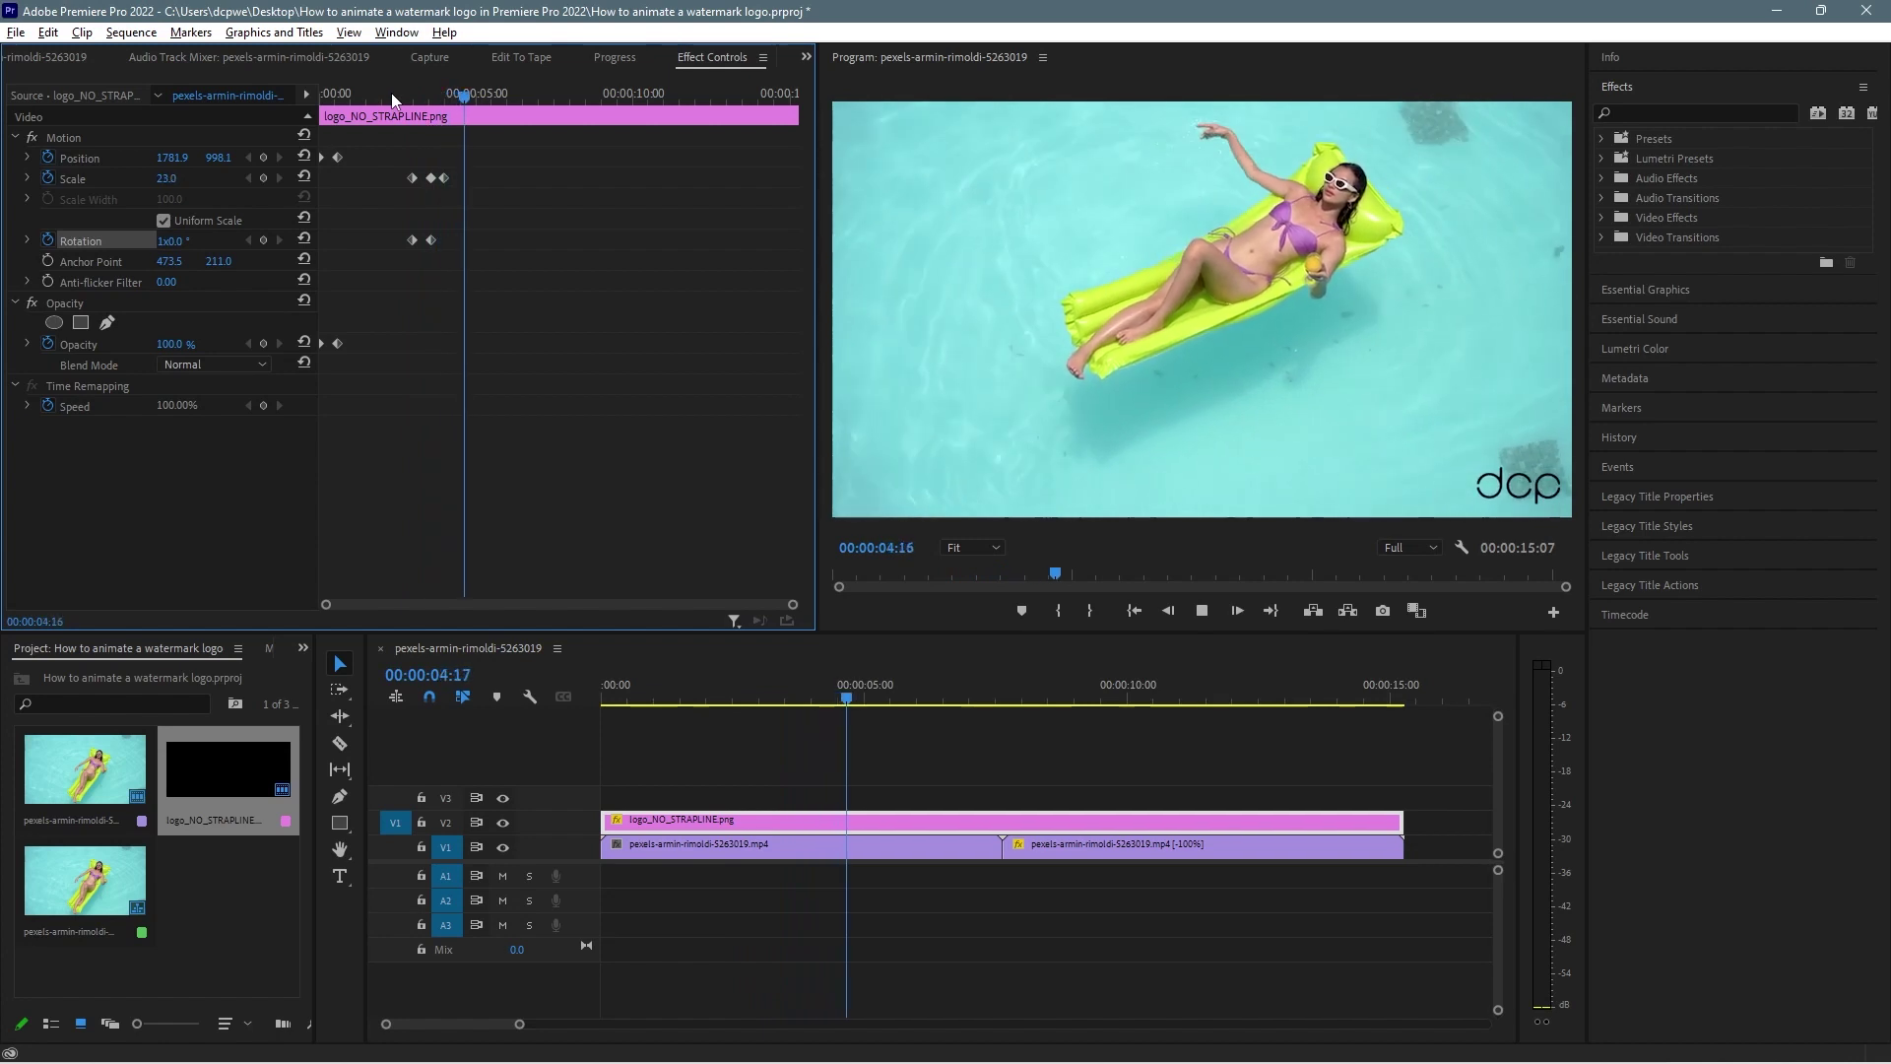
{"action": "left_click", "coordinate": [378, 93]}
{"action": "key", "text": "space"}
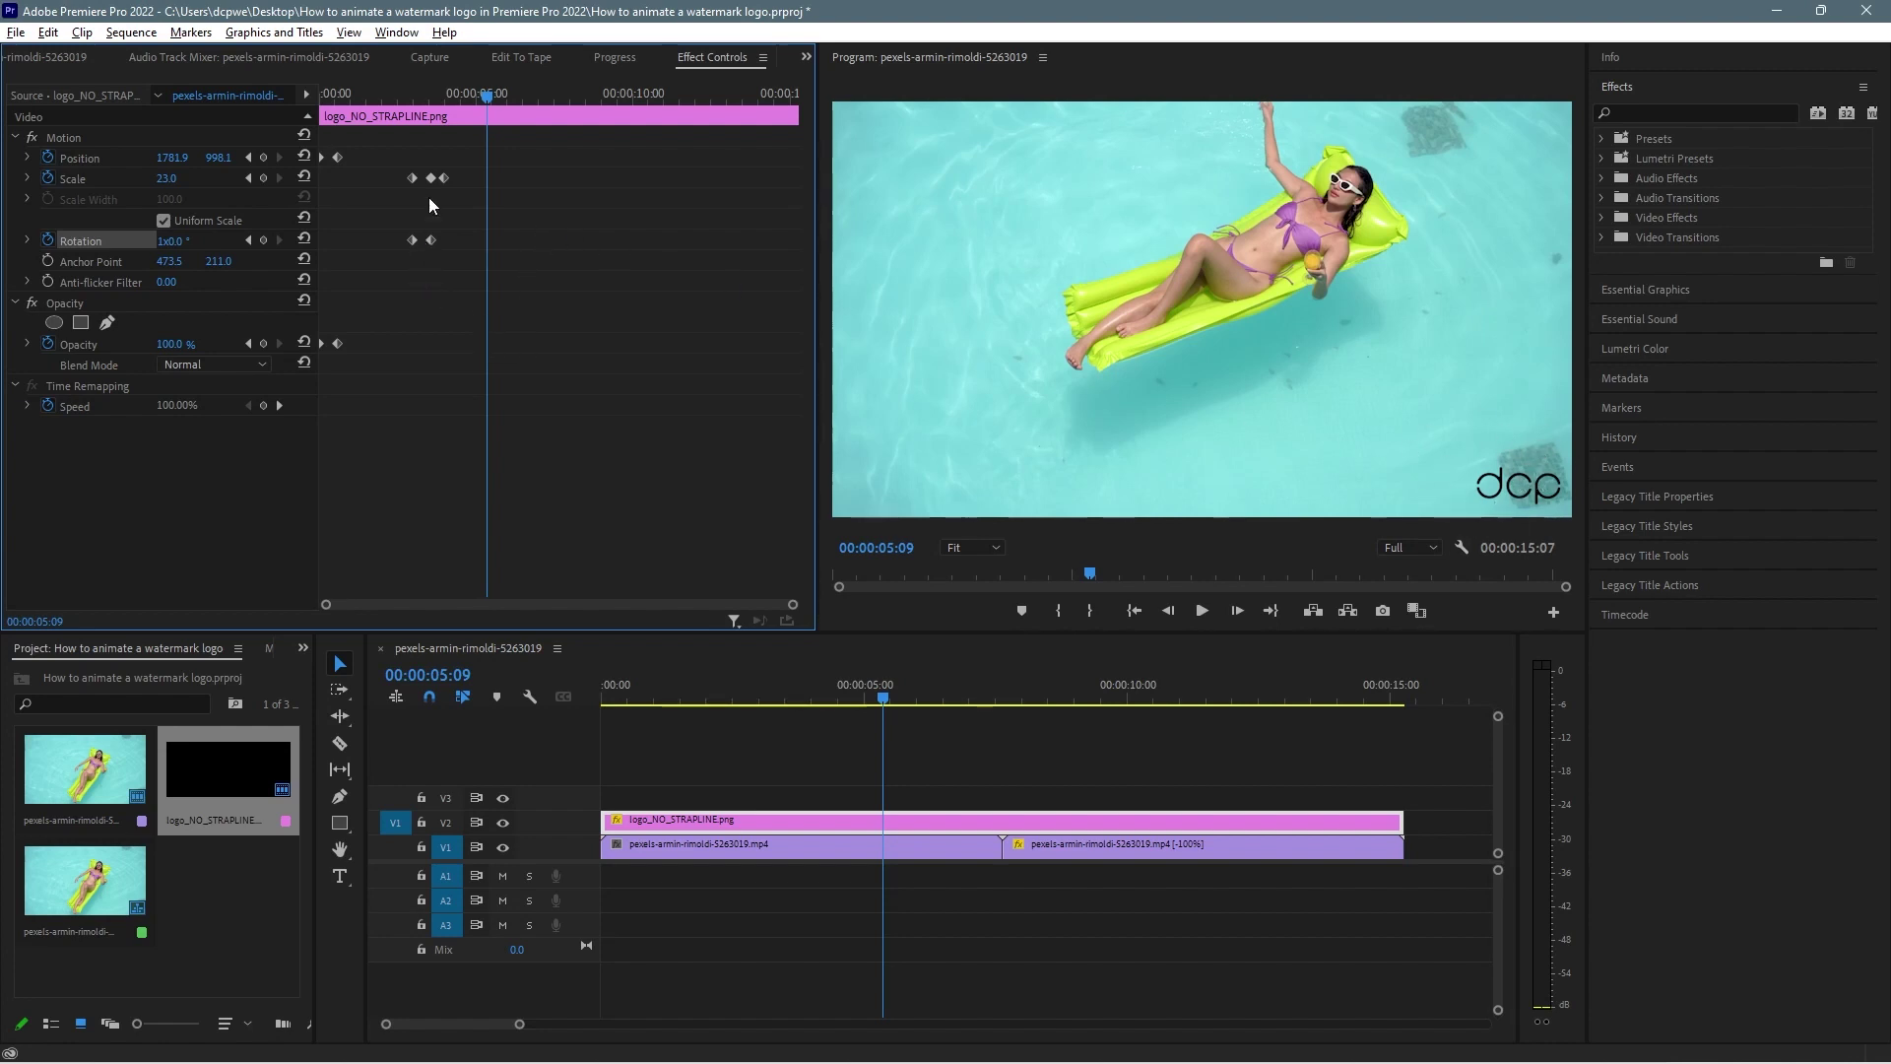
Copy the logo's Scale and Rotation keyframes from the first spin, paste them at 00:00:09:00 and play the repeated animation
{"action": "left_click_drag", "start_coordinate": [390, 162], "coordinate": [481, 281]}
{"action": "left_click_drag", "start_coordinate": [485, 89], "coordinate": [605, 63]}
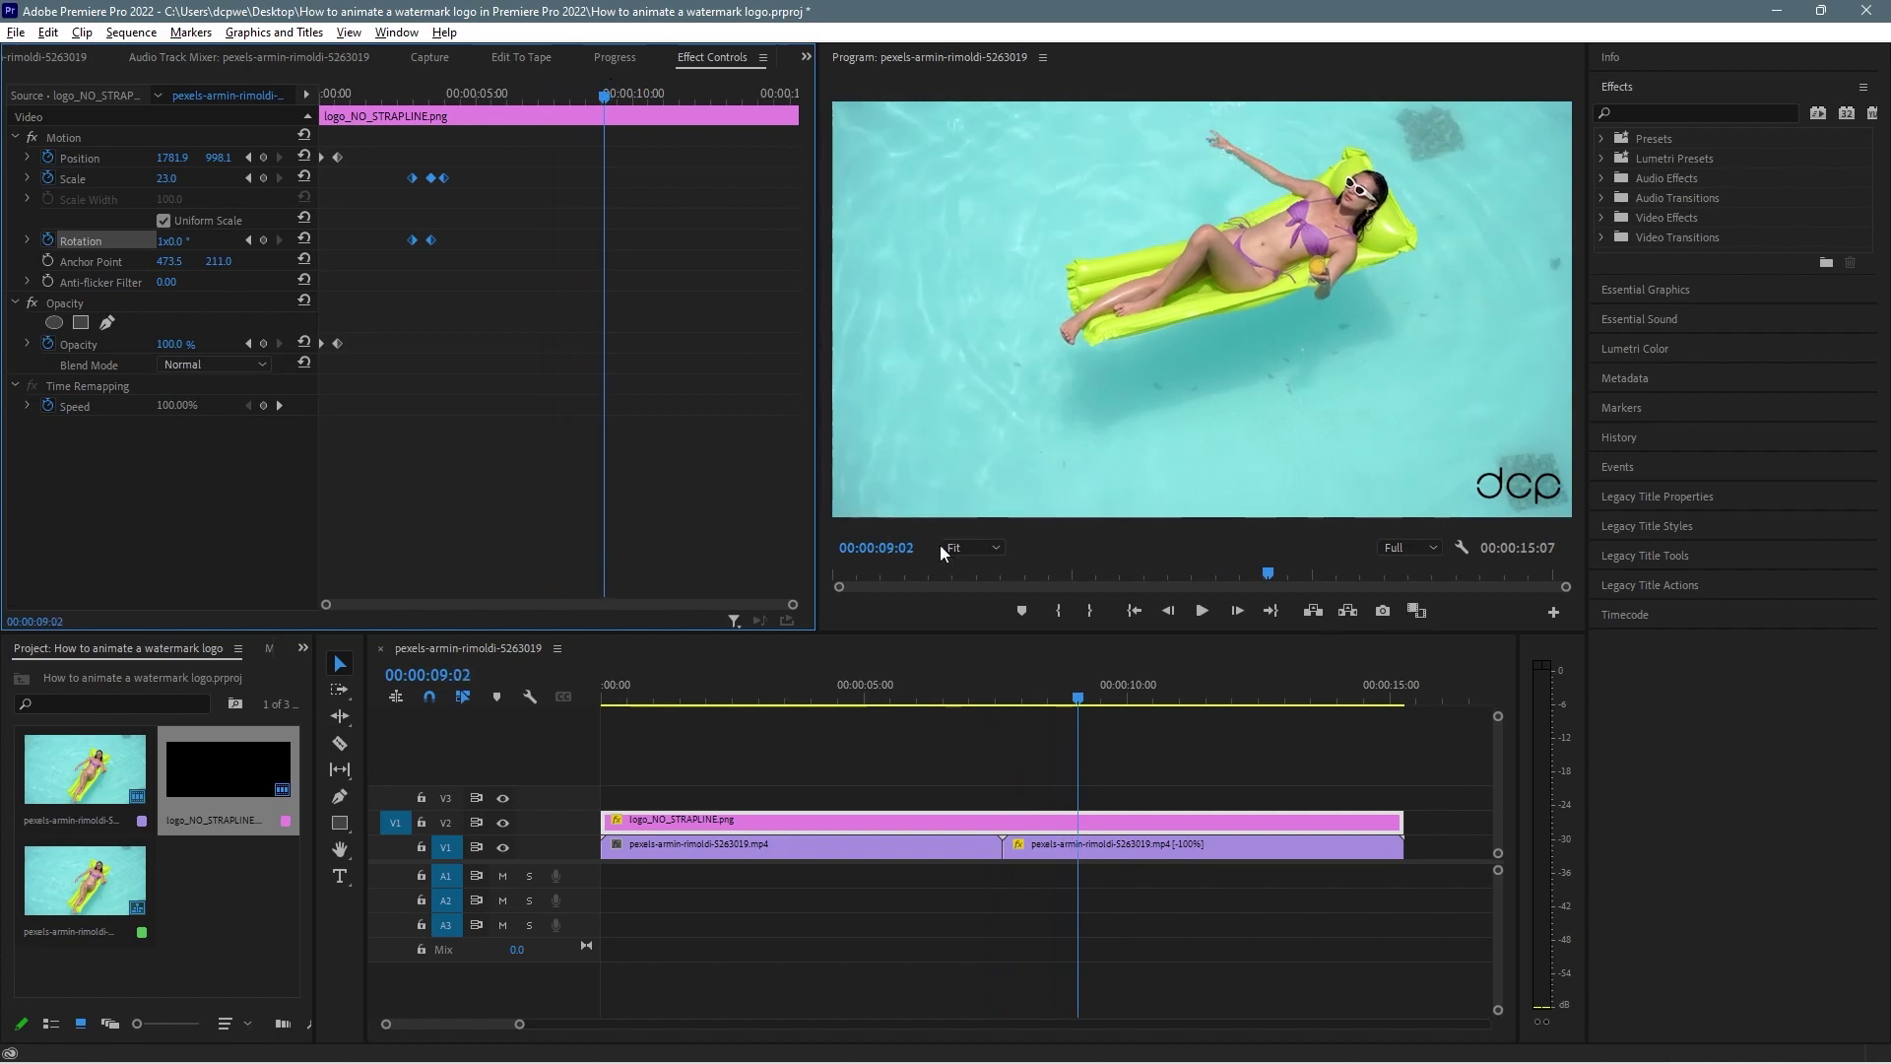
{"action": "key", "text": "Left"}
{"action": "key", "text": "Left"}
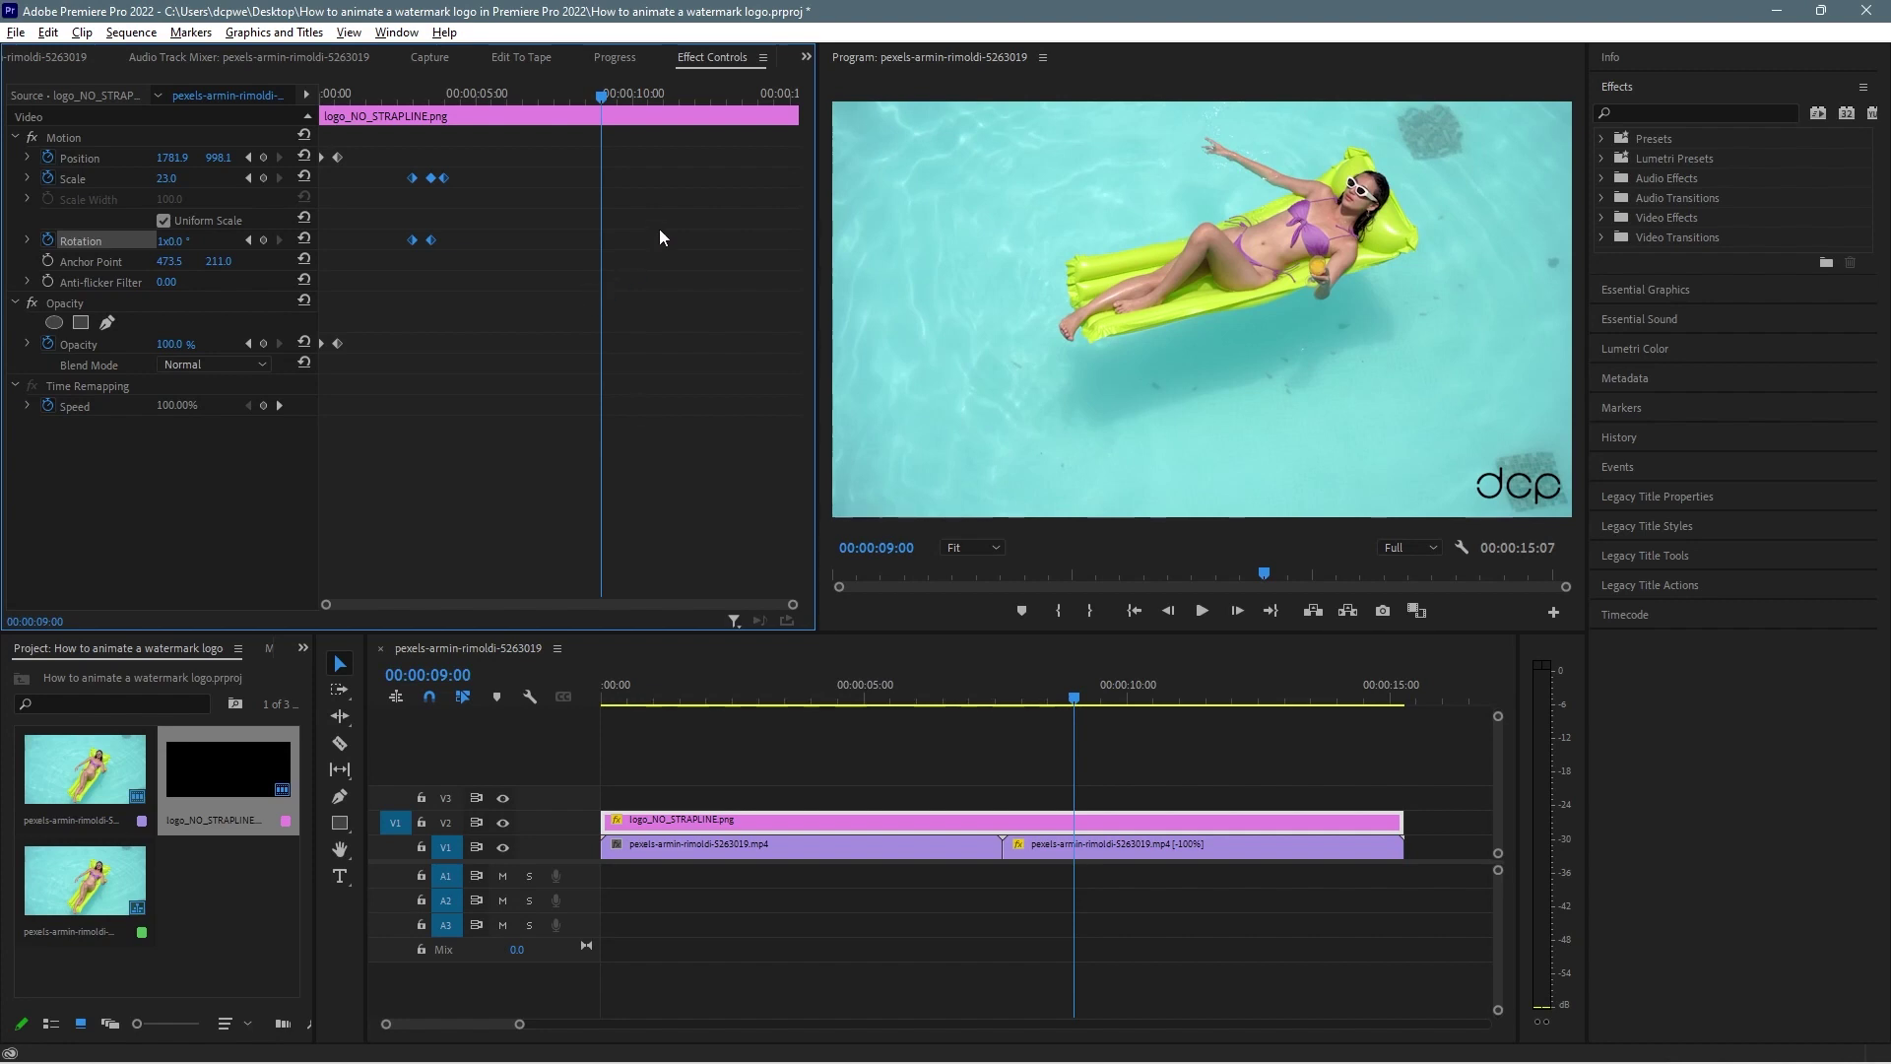
{"action": "key", "text": "ctrl+v"}
{"action": "key", "text": "space"}
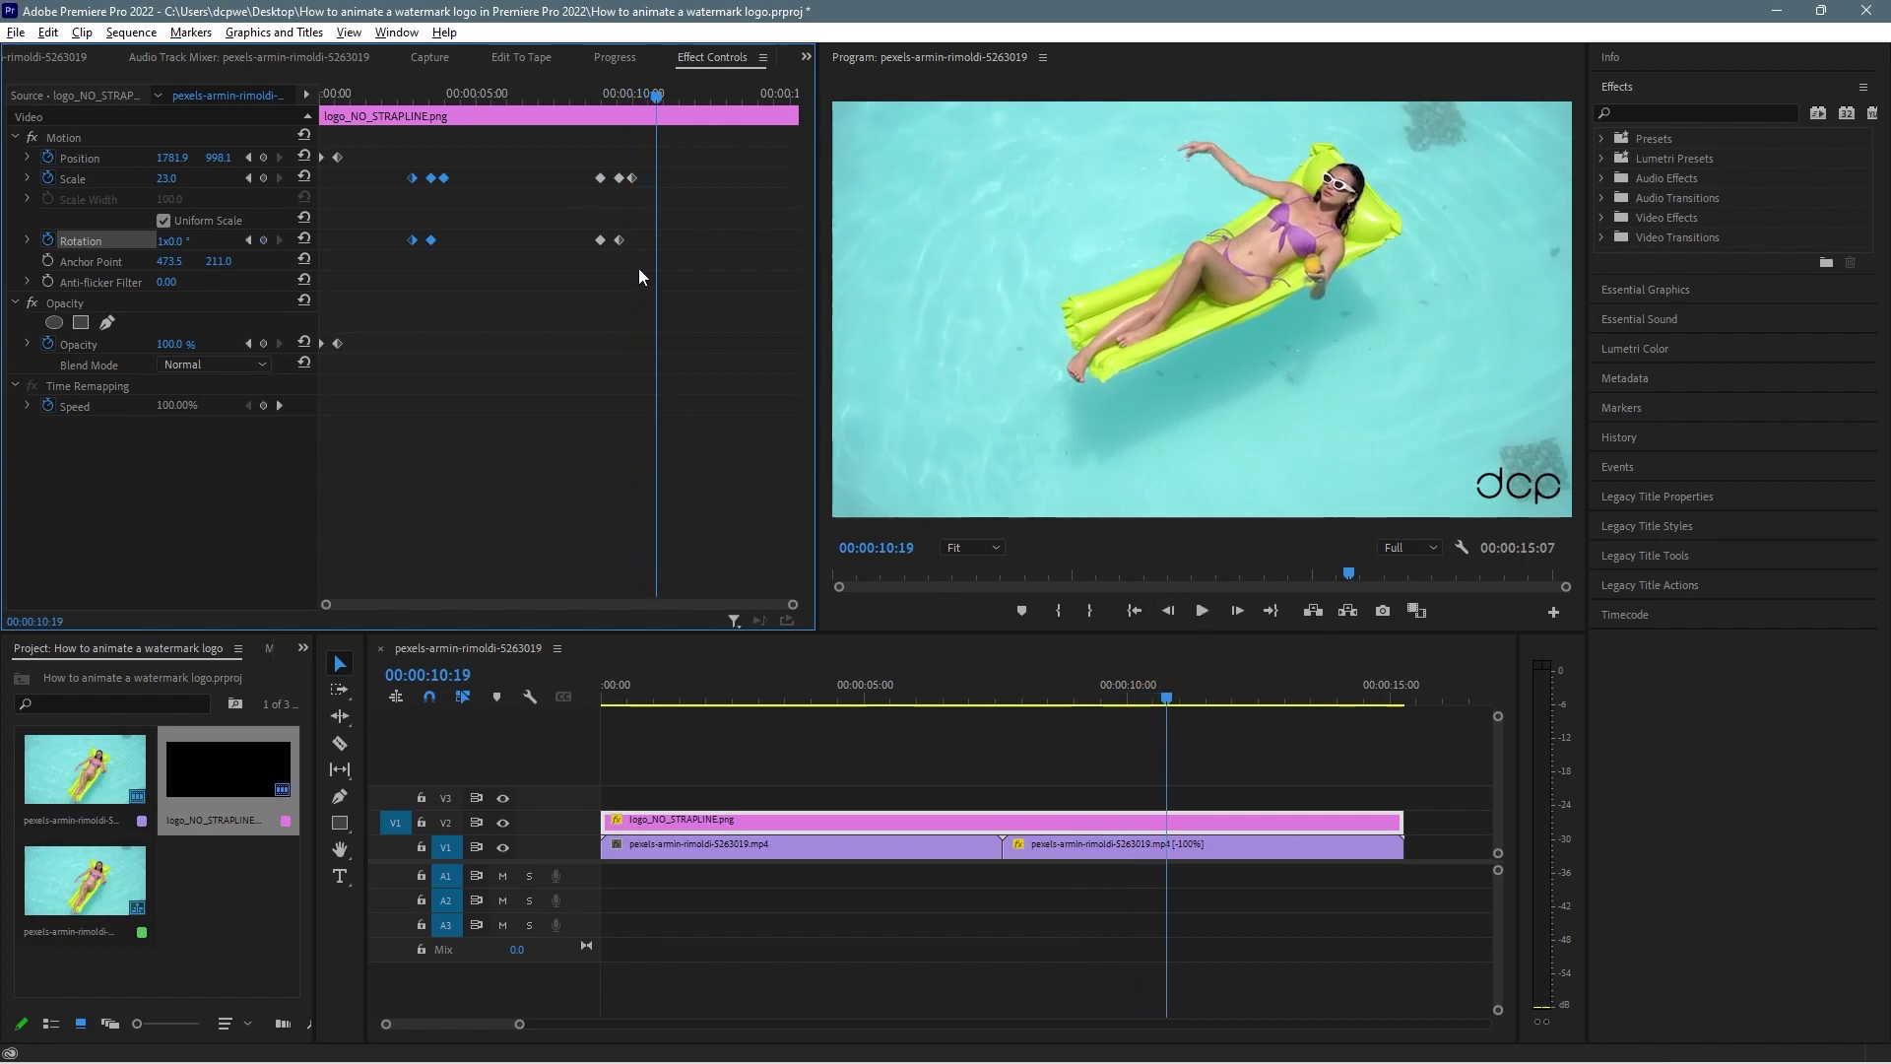
Set the Rotation keyframe at 00:00:09:15 to -1x0.0° and play the second spin from before 00:00:09:00
{"action": "left_click", "coordinate": [252, 241]}
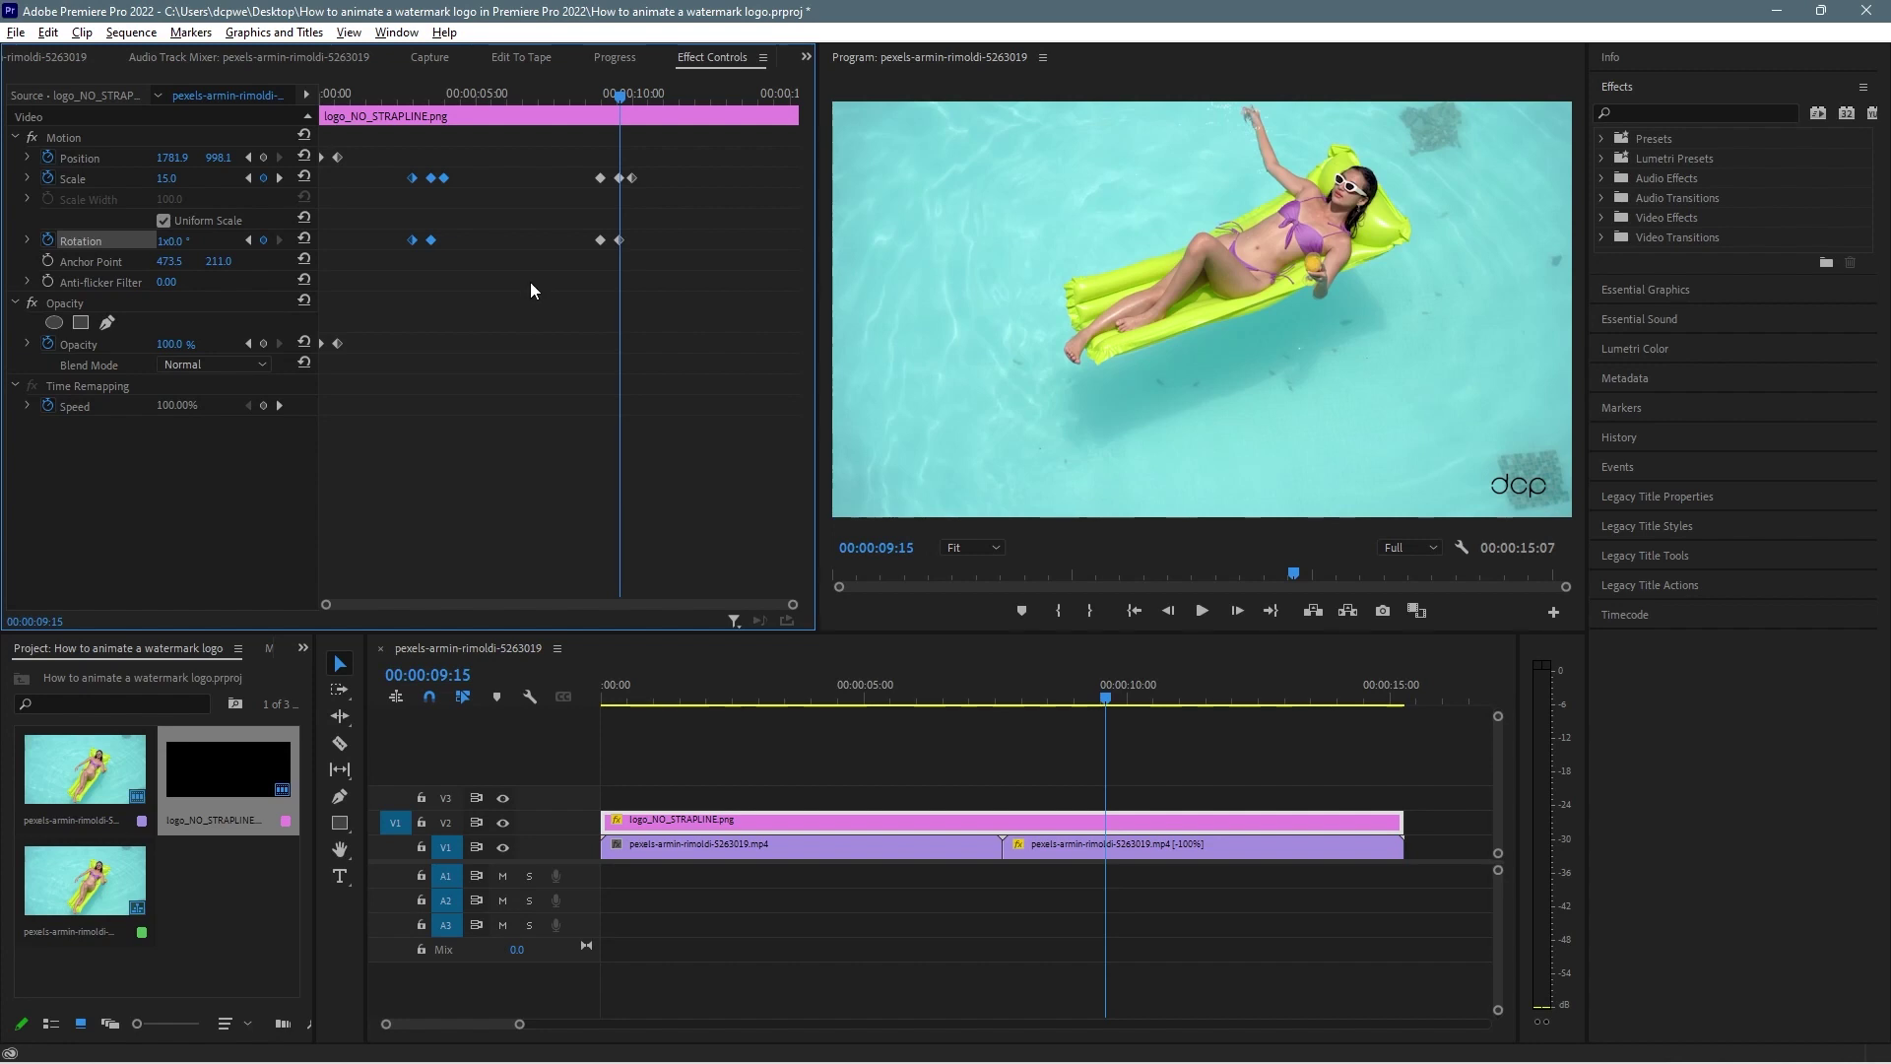
{"action": "left_click", "coordinate": [181, 240]}
{"action": "type", "text": "-"}
{"action": "type", "text": "1x0"}
{"action": "key", "text": "Return"}
{"action": "left_click", "coordinate": [582, 94]}
{"action": "key", "text": "space"}
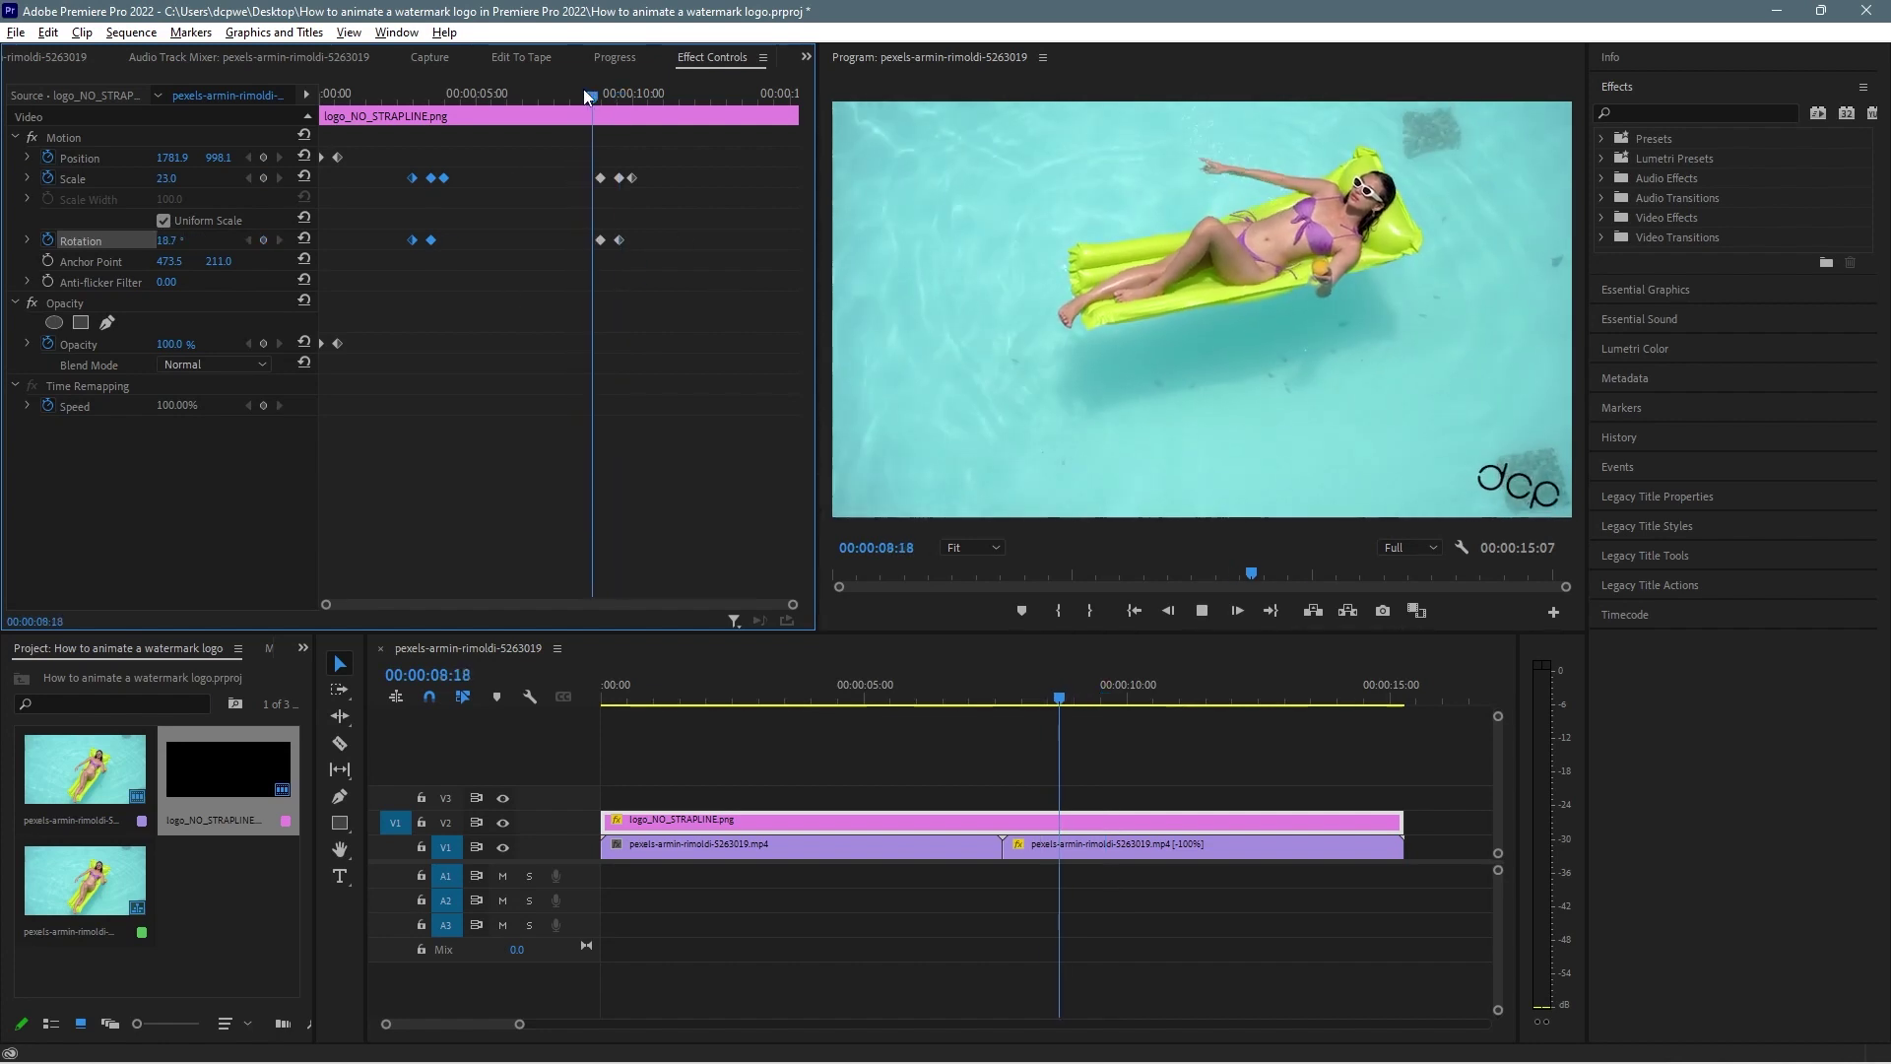
{"action": "key", "text": "space"}
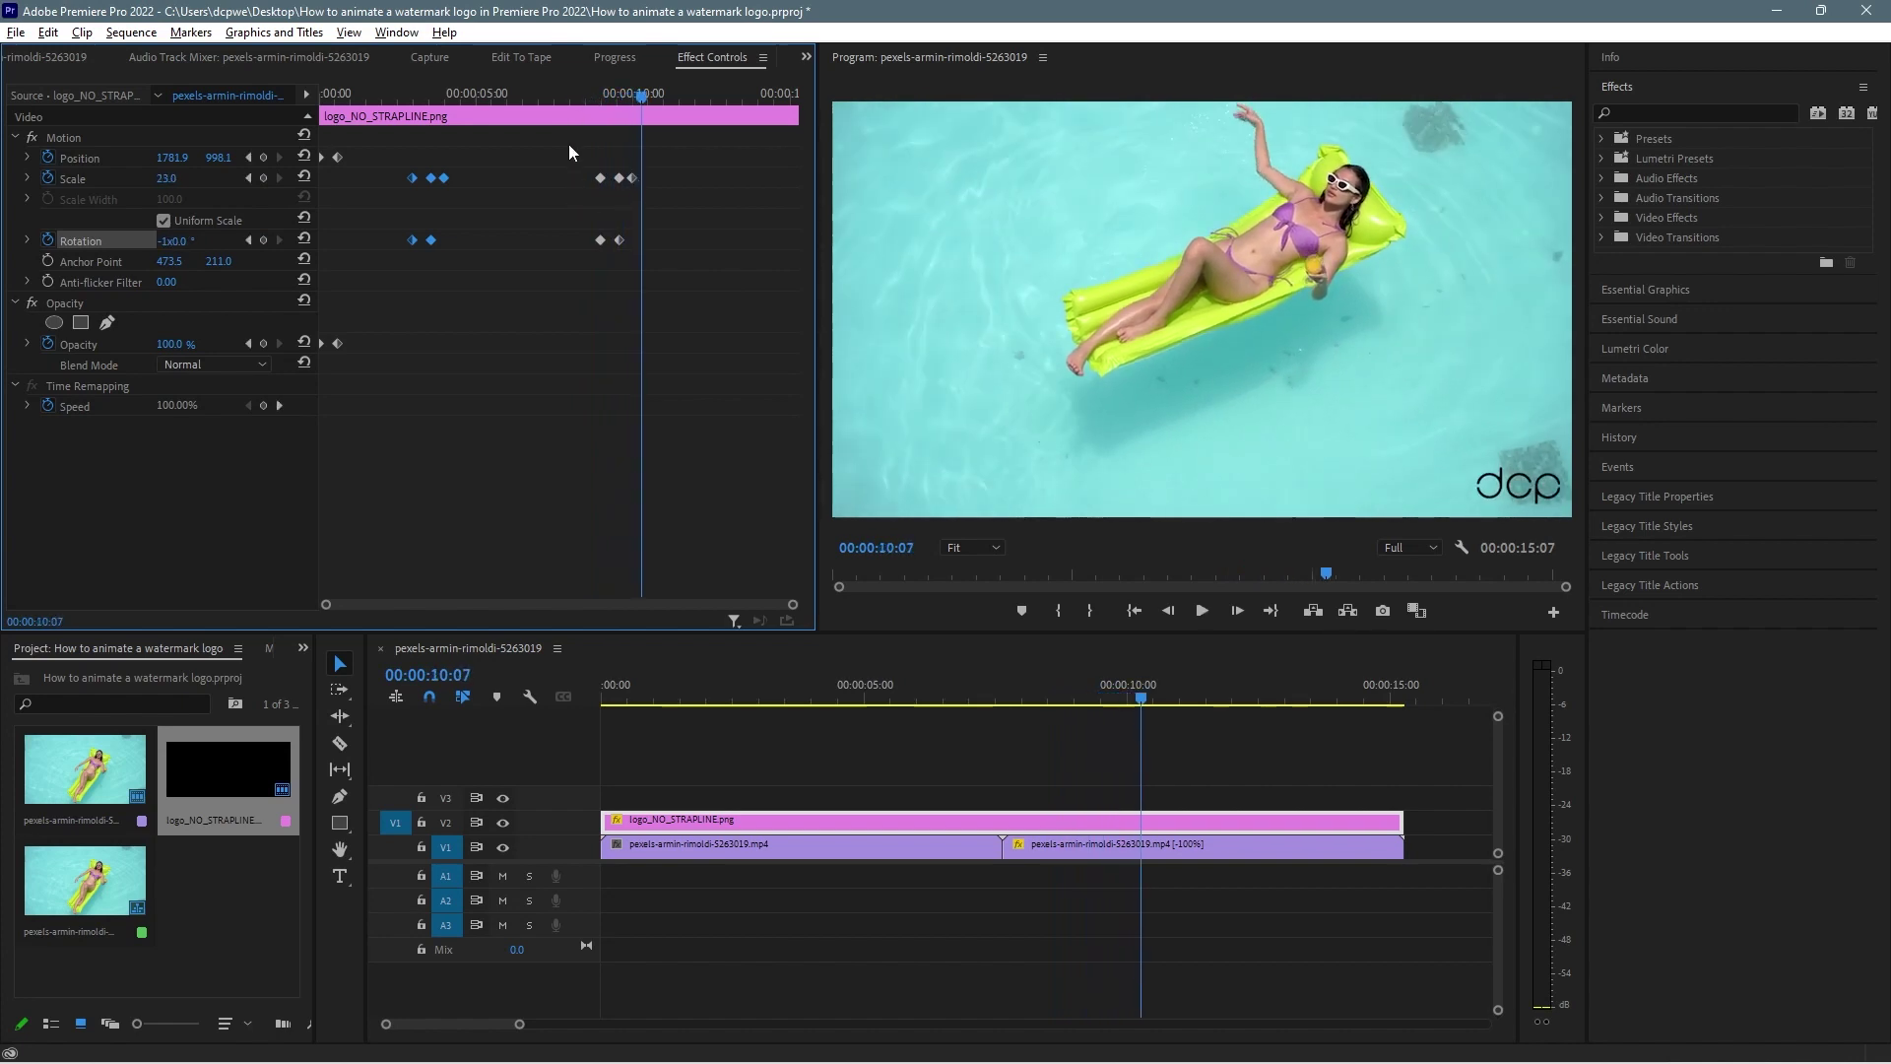
Play the sequence from about 00:00:03:18 to check the logo's rotation between the two spins
{"action": "left_click_drag", "start_coordinate": [507, 94], "coordinate": [440, 138]}
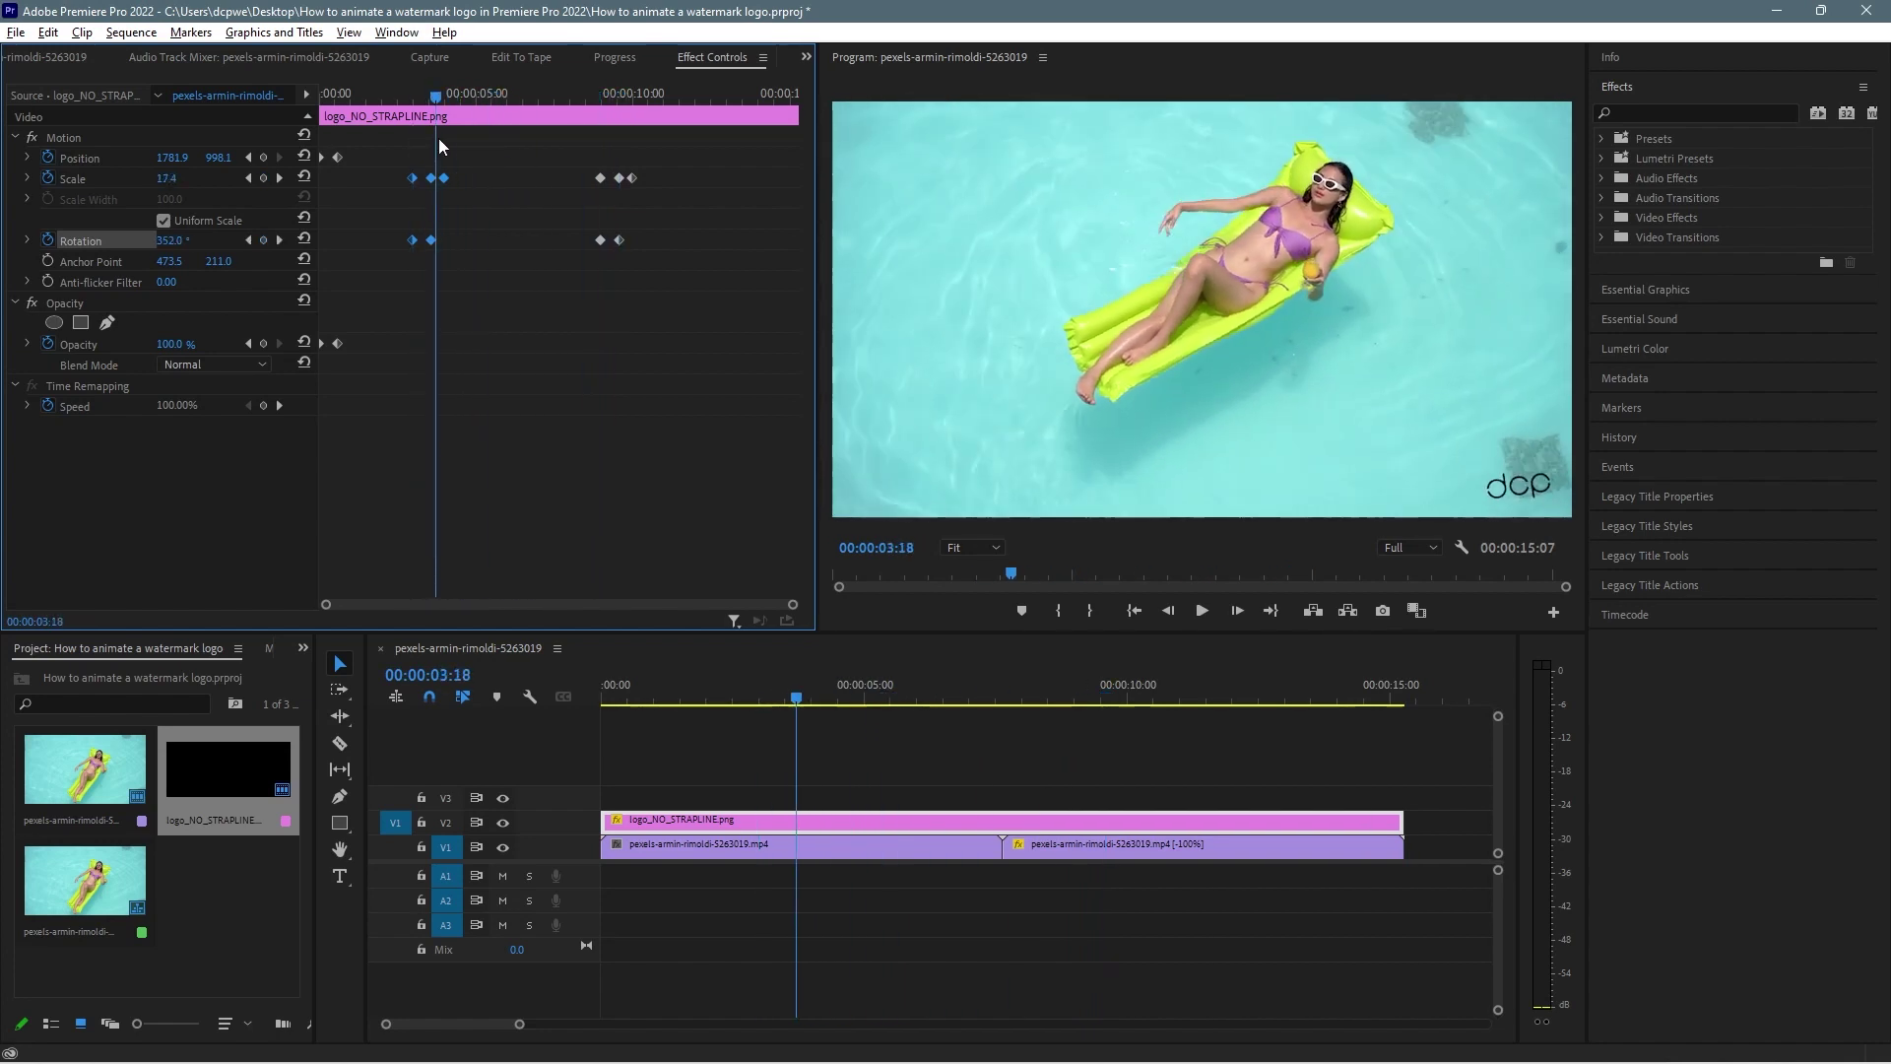
{"action": "key", "text": "space"}
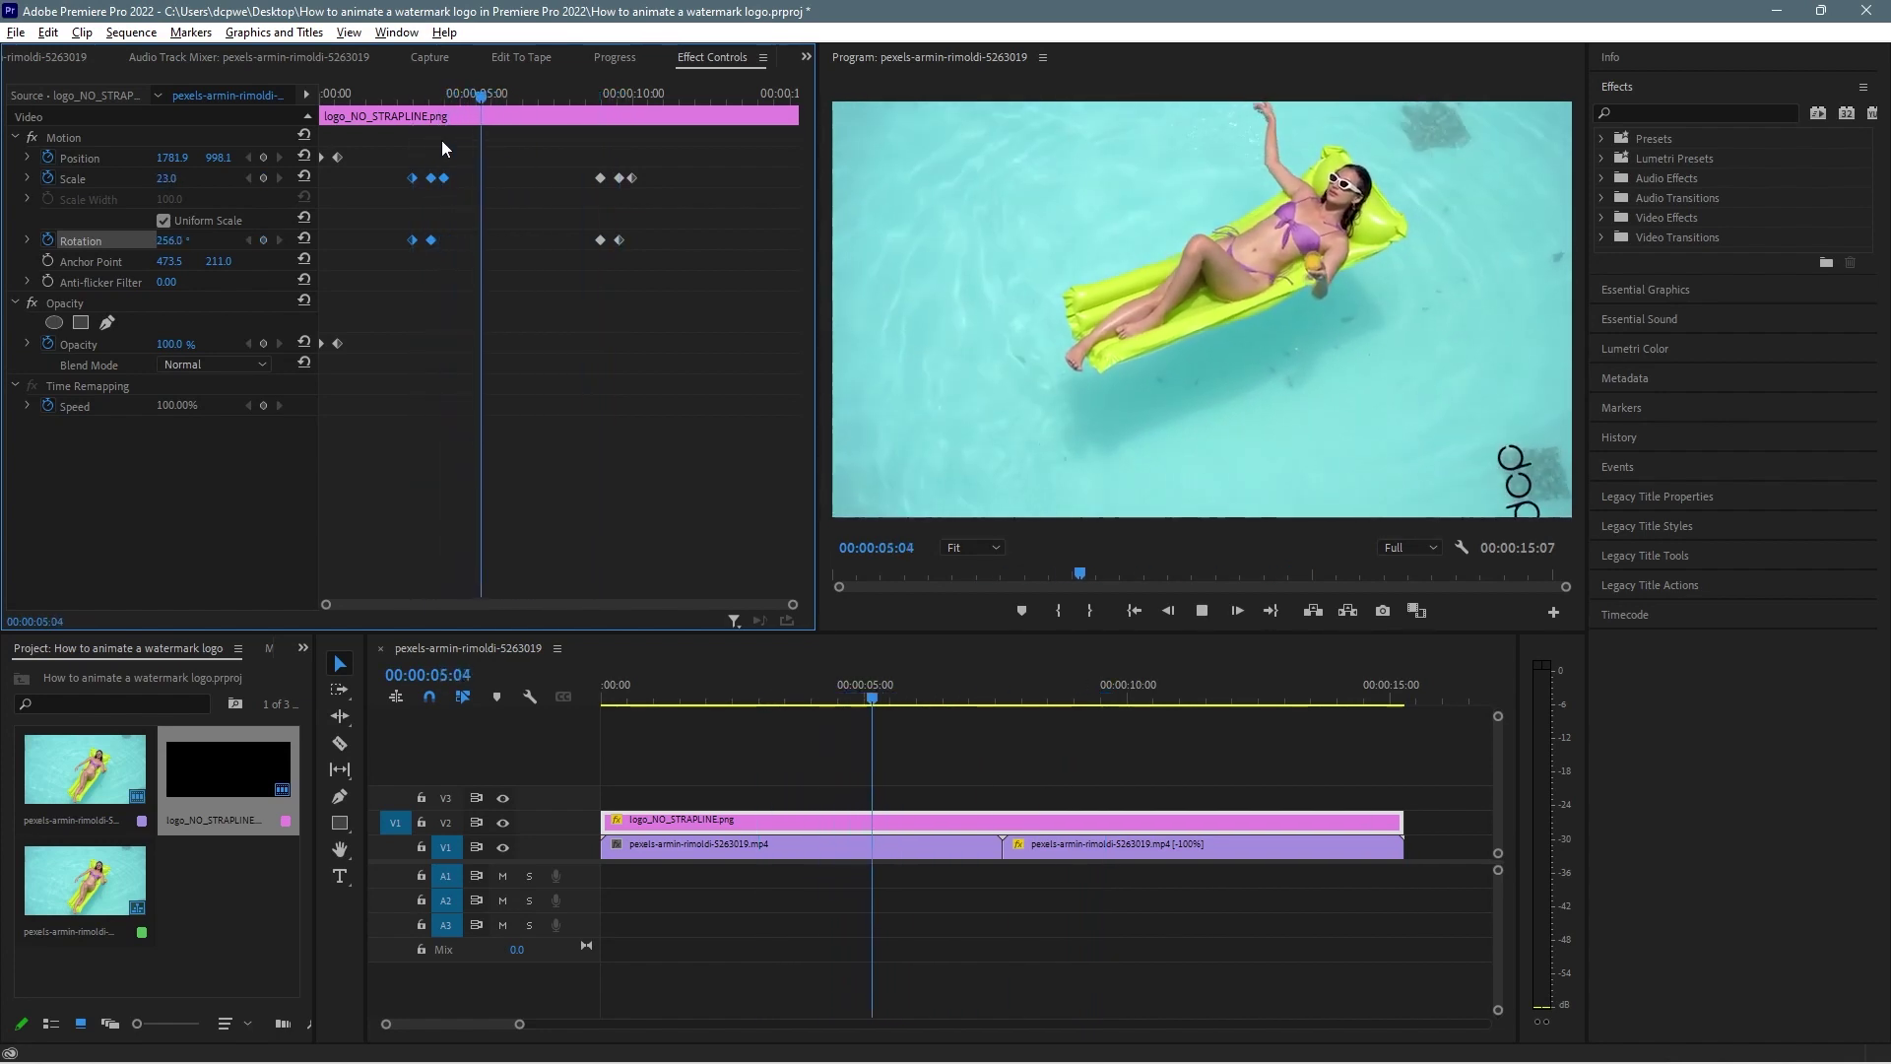
{"action": "key", "text": "space"}
Set the Rotation keyframe at 00:00:09:00 to 360 degrees and scrub between the two spins to check it
{"action": "left_click", "coordinate": [597, 239]}
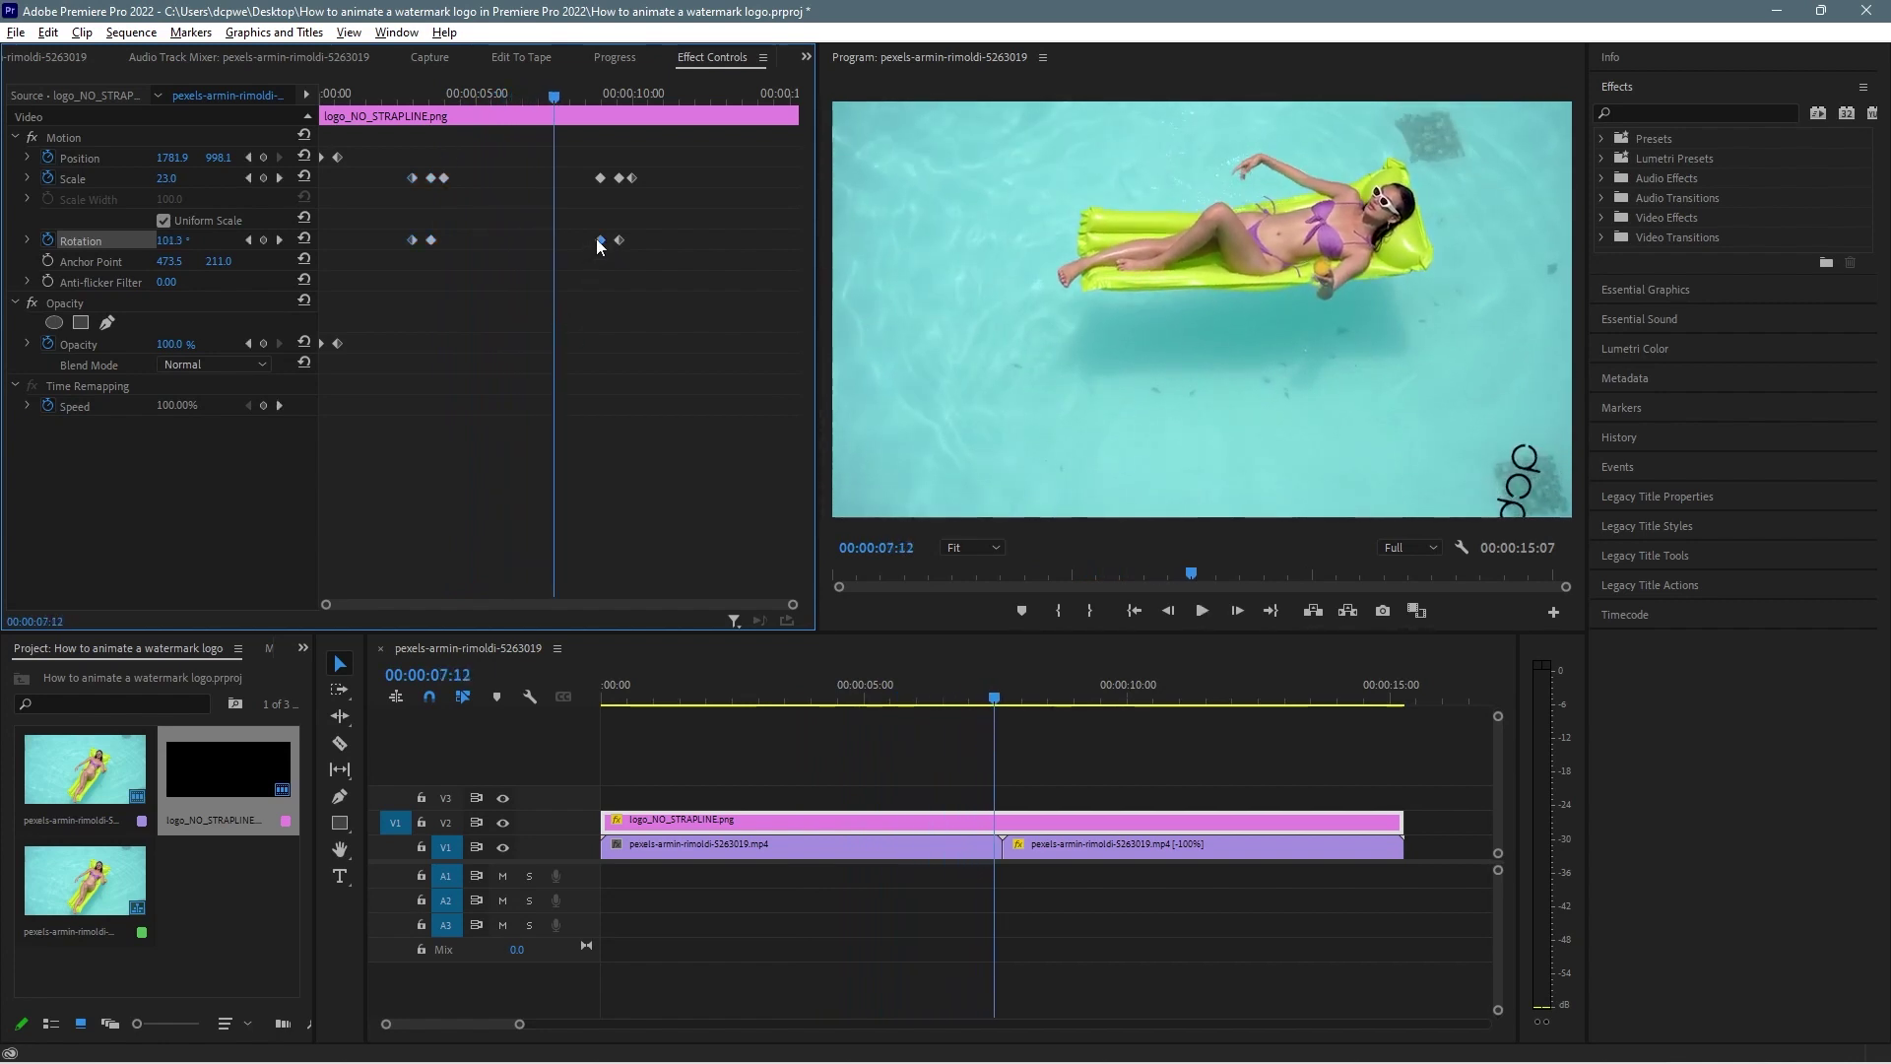
{"action": "left_click", "coordinate": [278, 240]}
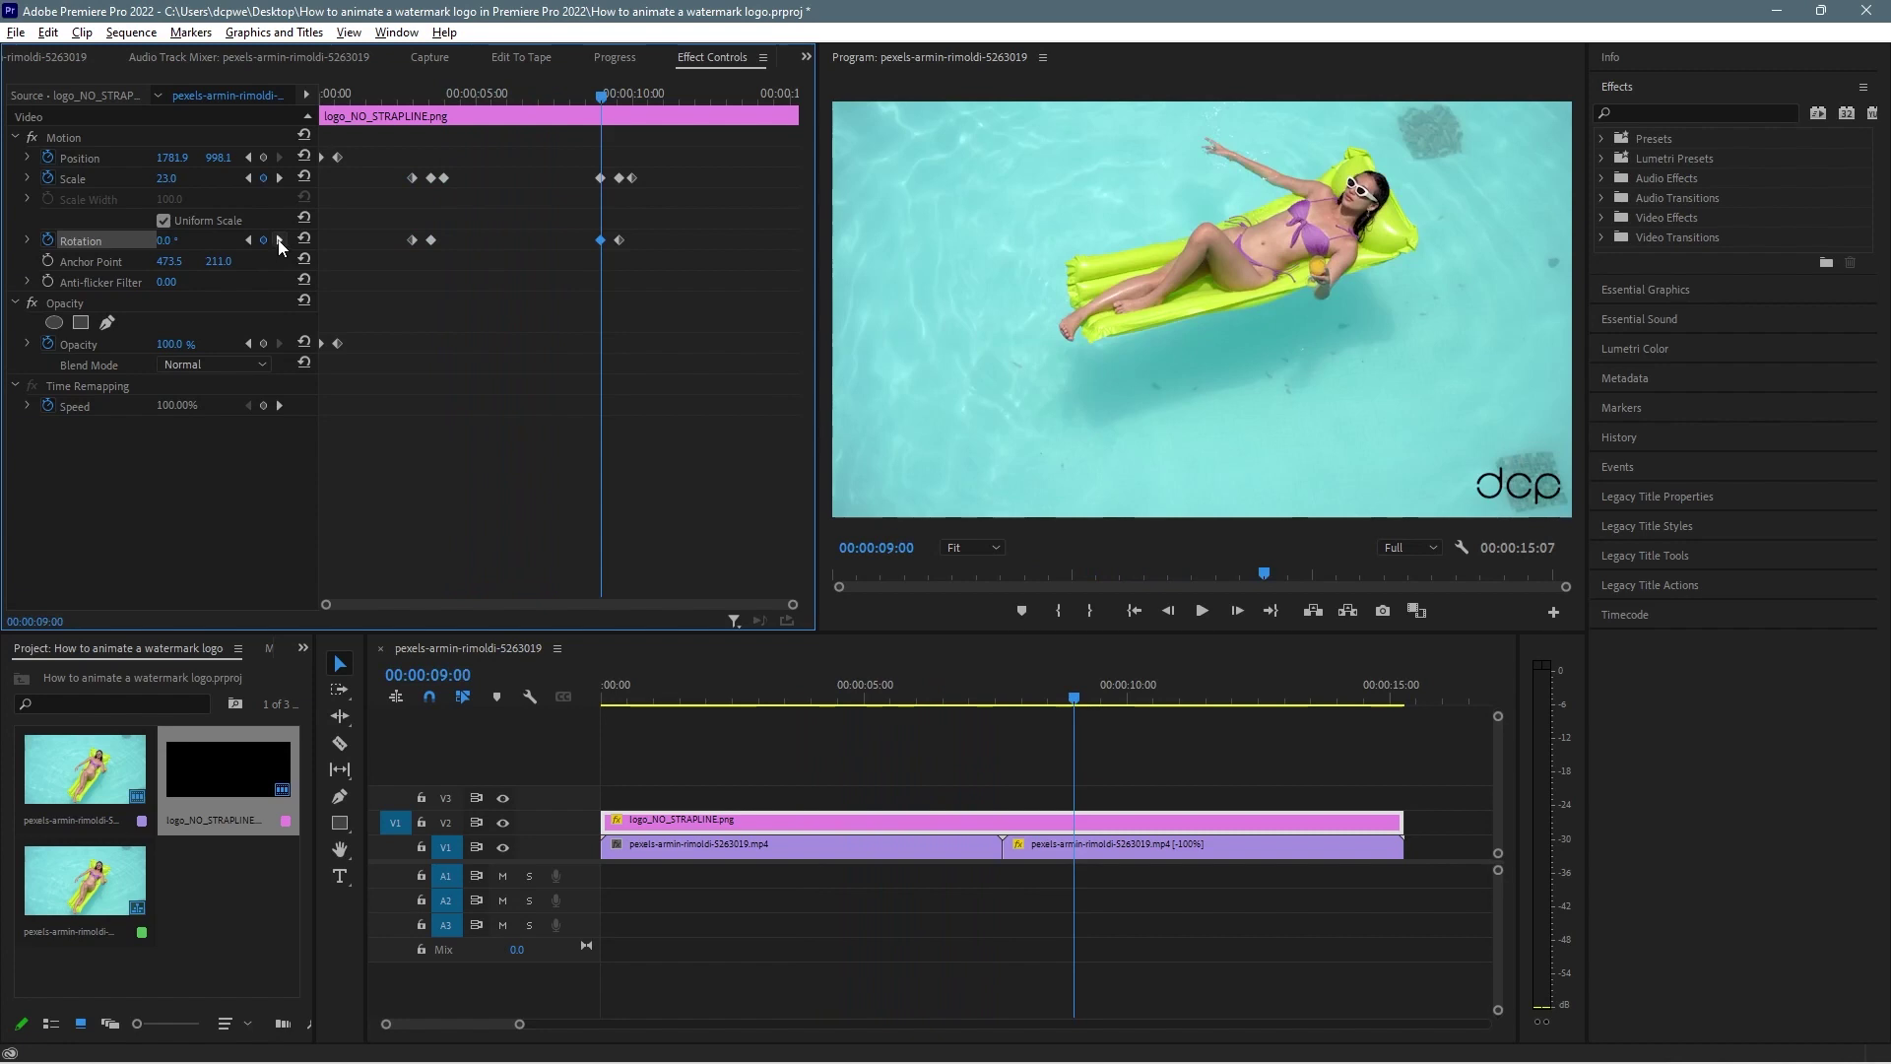
{"action": "left_click", "coordinate": [181, 238]}
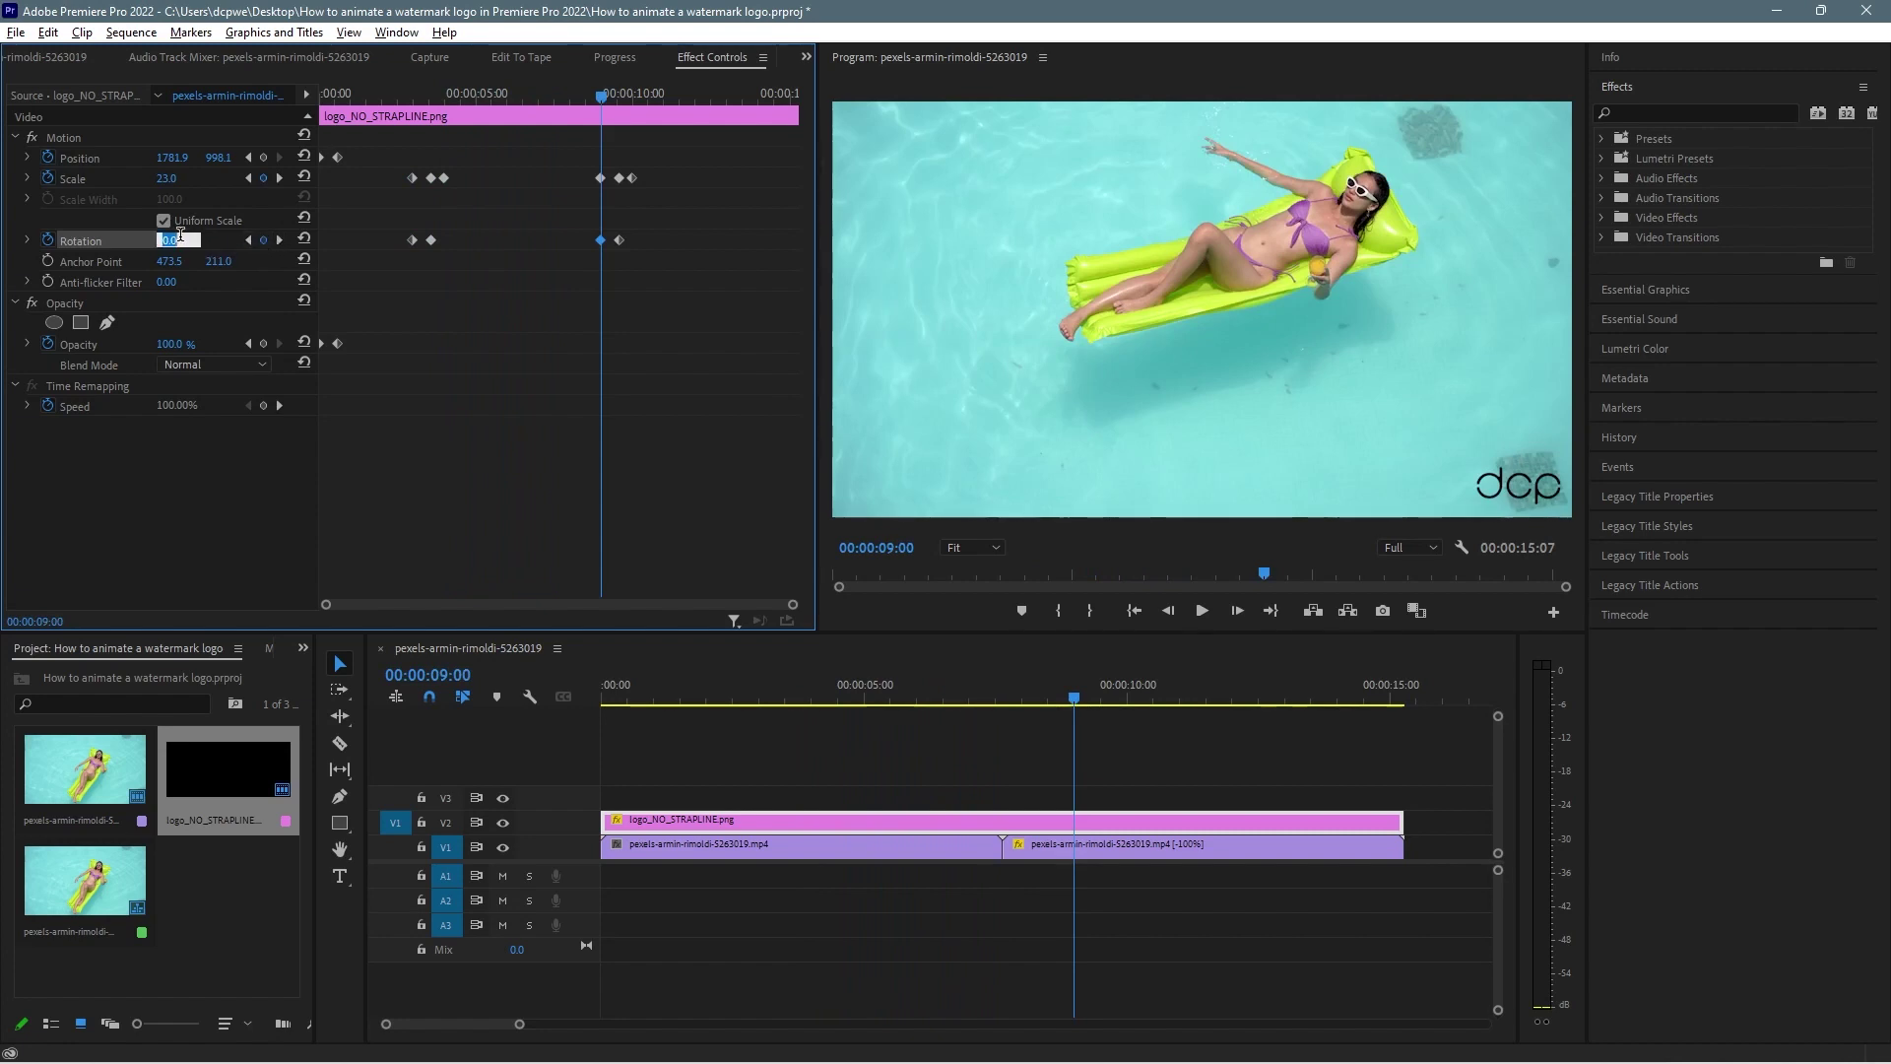
{"action": "type", "text": "360"}
{"action": "key", "text": "Return"}
{"action": "left_click_drag", "start_coordinate": [432, 92], "coordinate": [558, 99]}
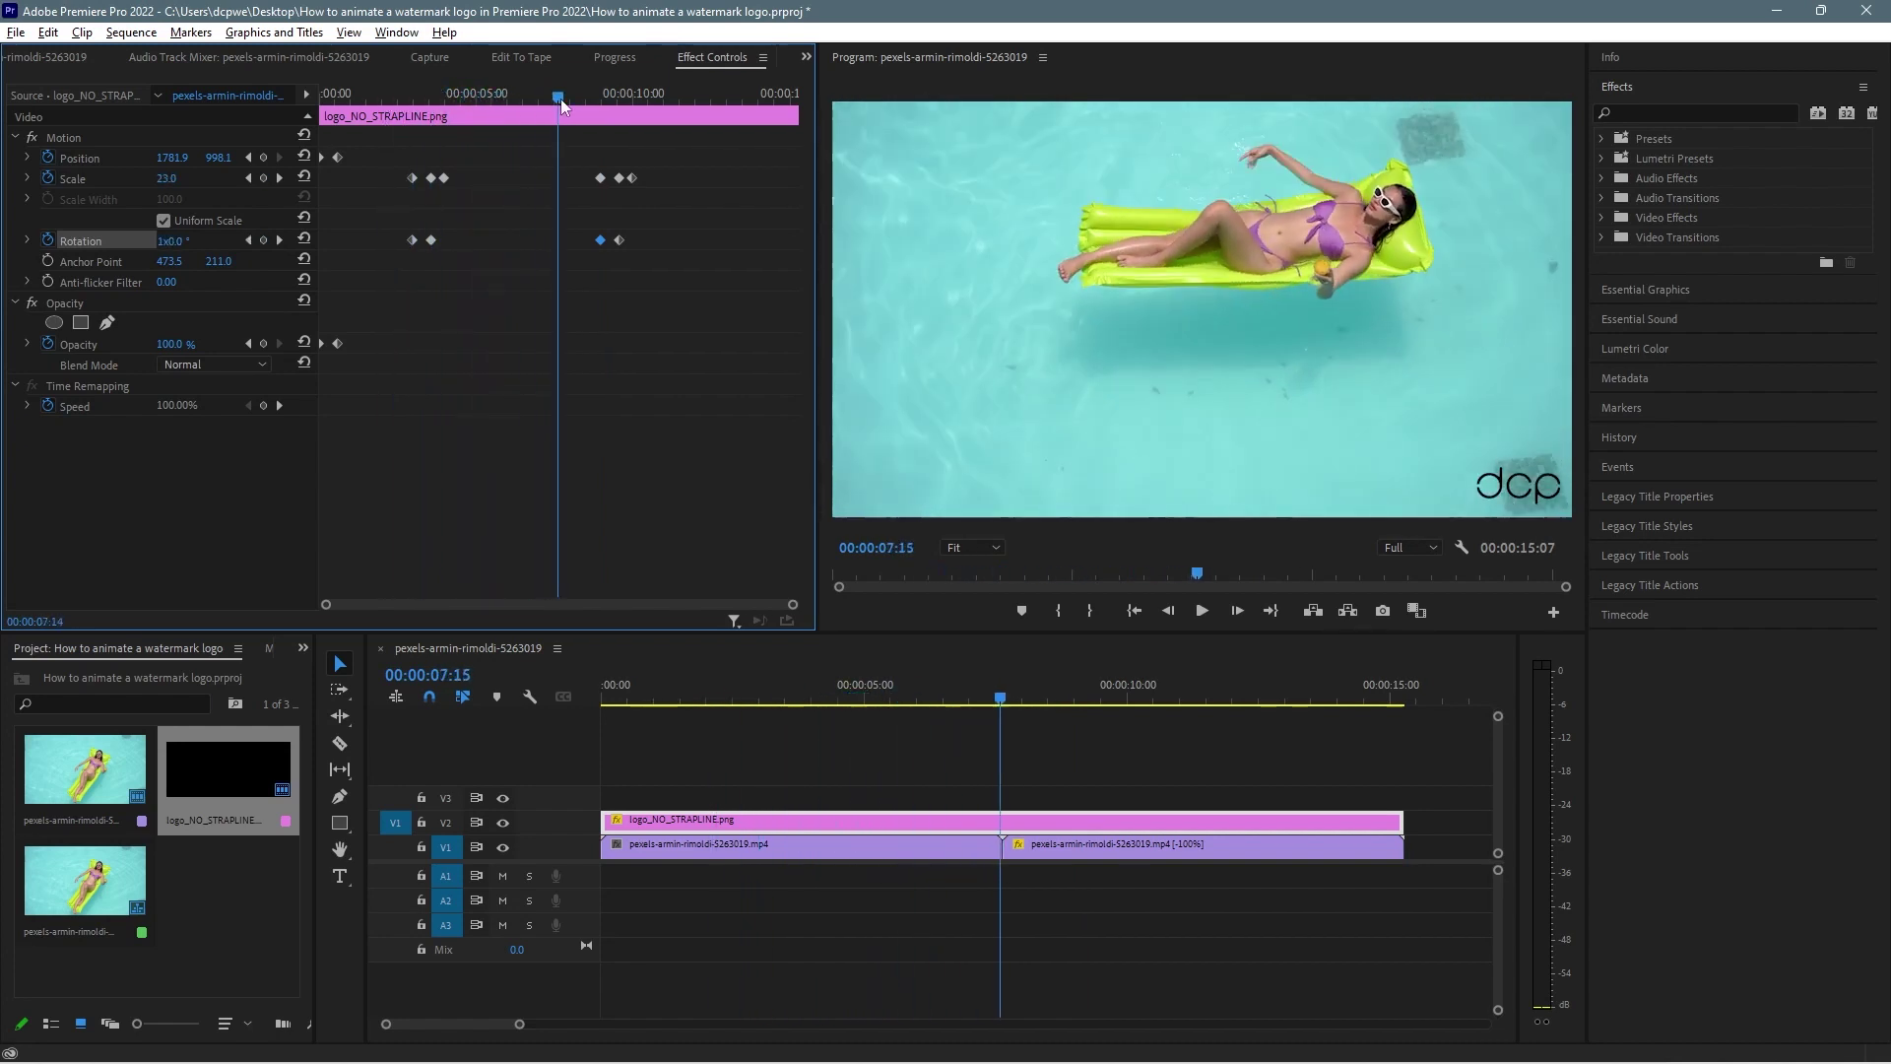
Set the logo's rotation to 0 degrees at the last Rotation keyframe, at 00:00:09:15
{"action": "left_click", "coordinate": [431, 240]}
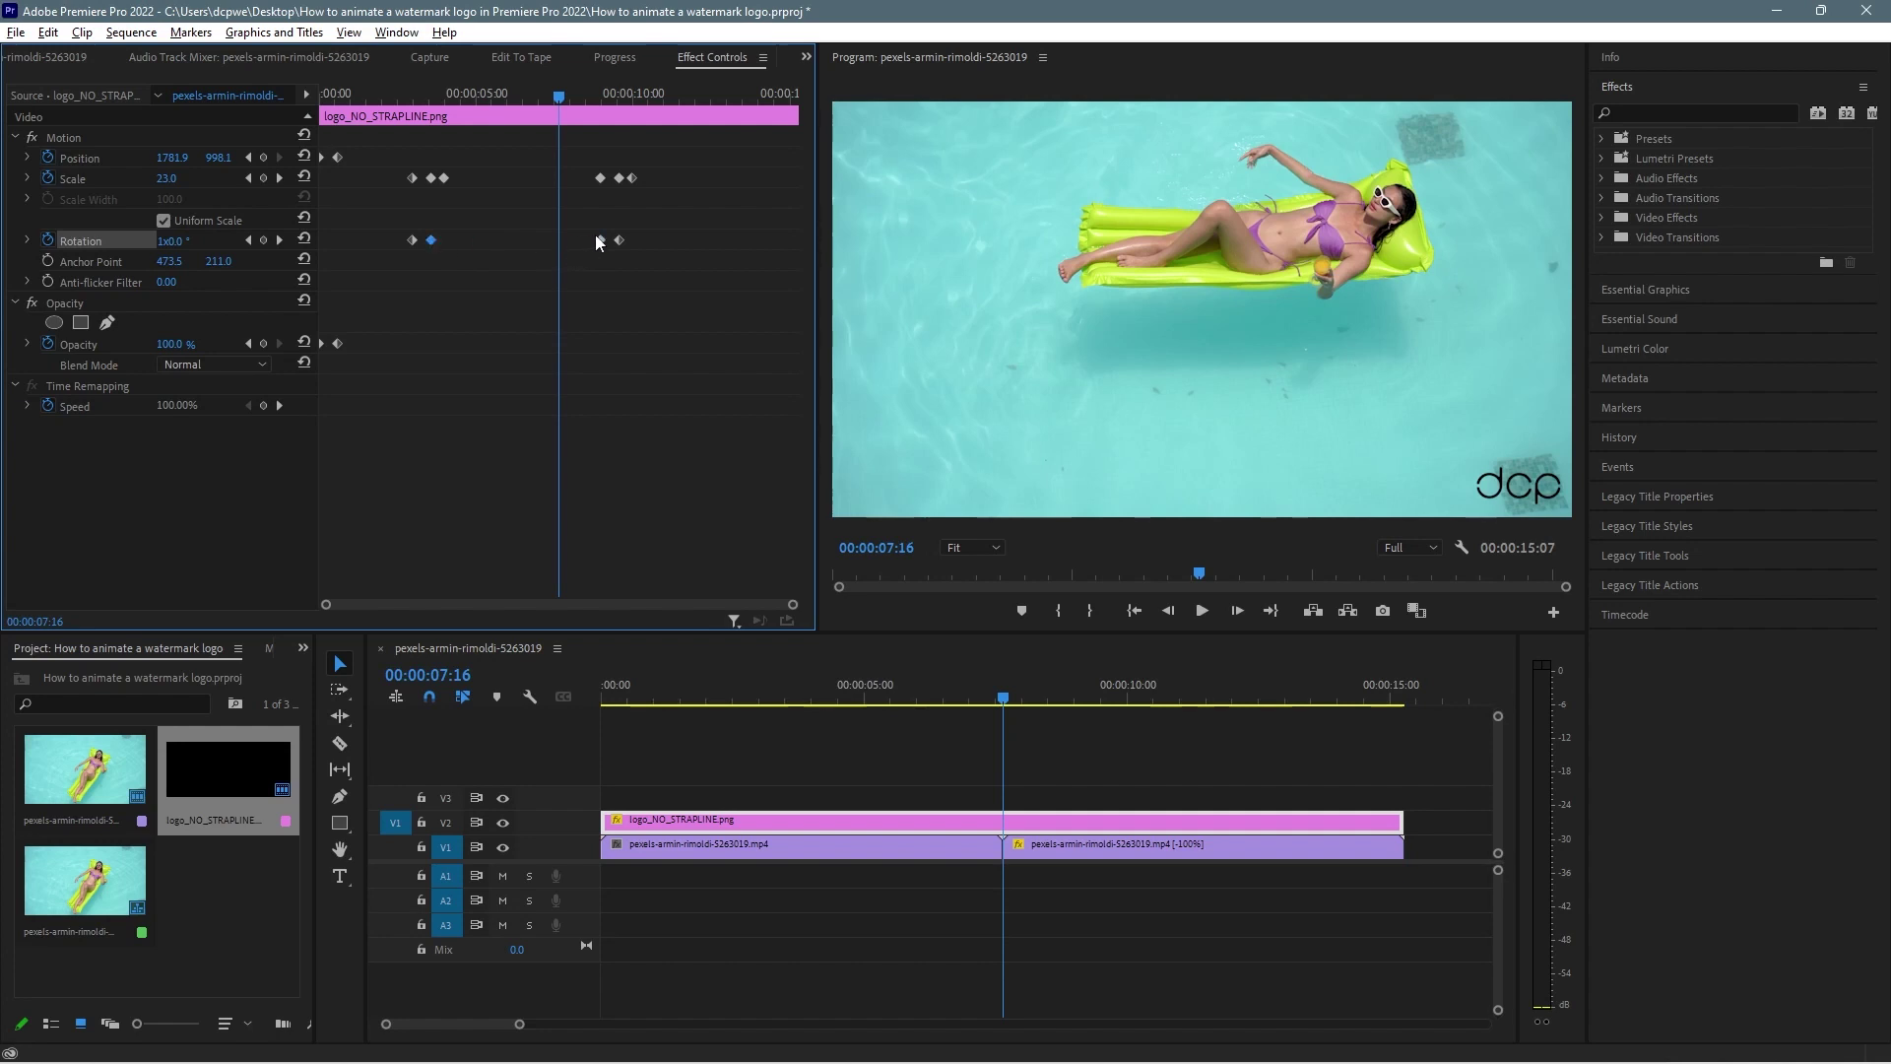
{"action": "left_click_drag", "start_coordinate": [558, 96], "coordinate": [621, 108]}
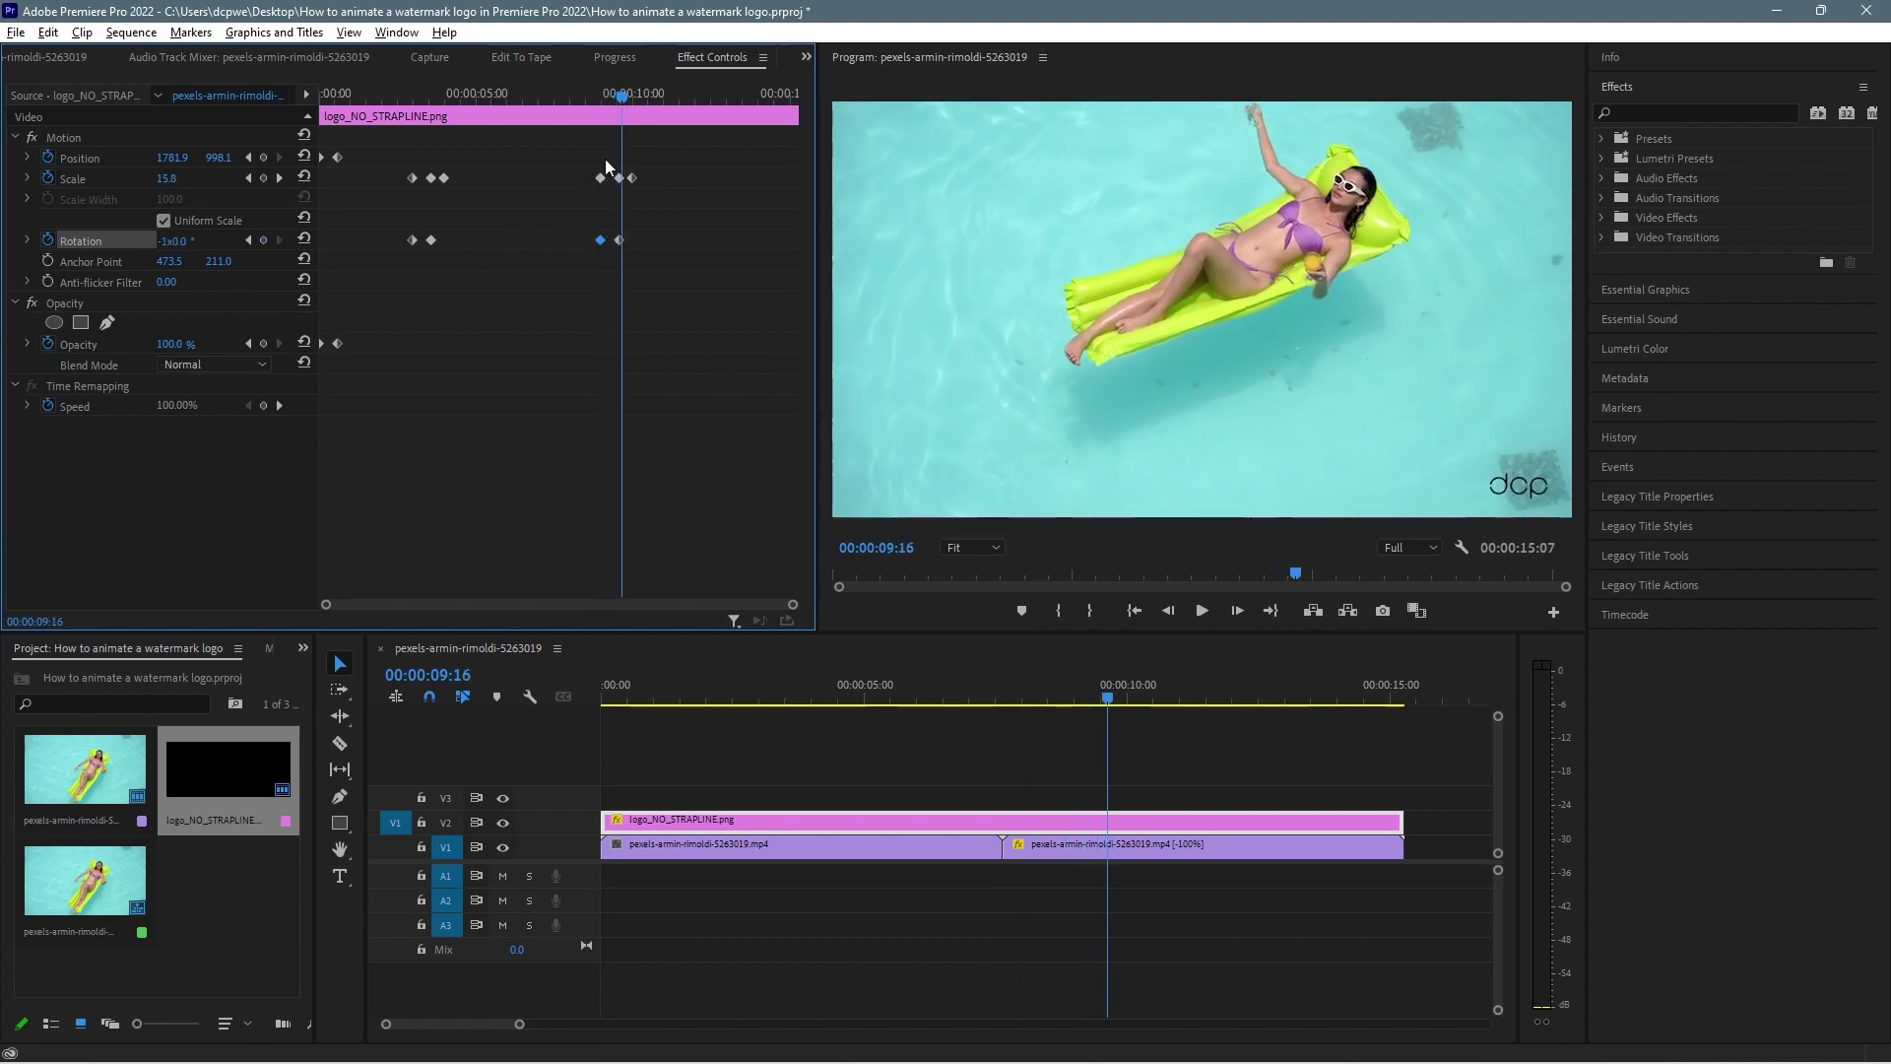
{"action": "left_click", "coordinate": [252, 241]}
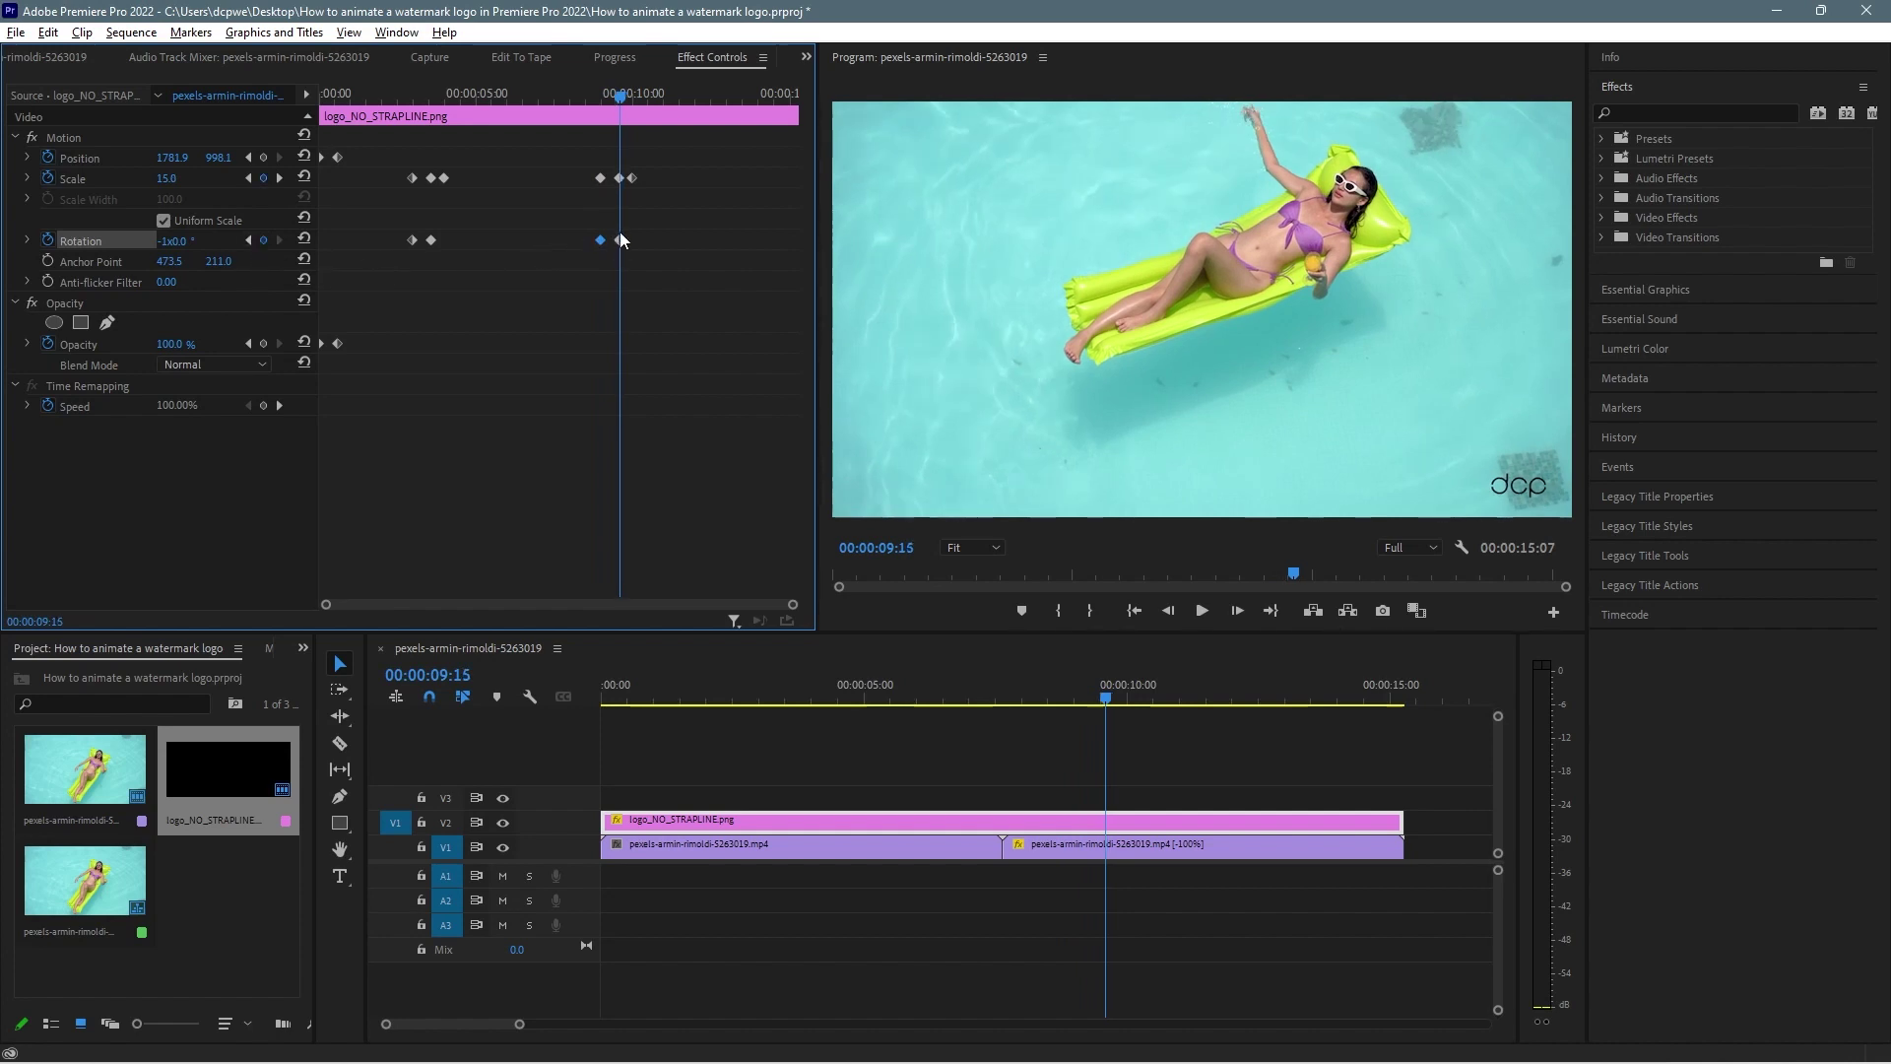
{"action": "left_click", "coordinate": [177, 242]}
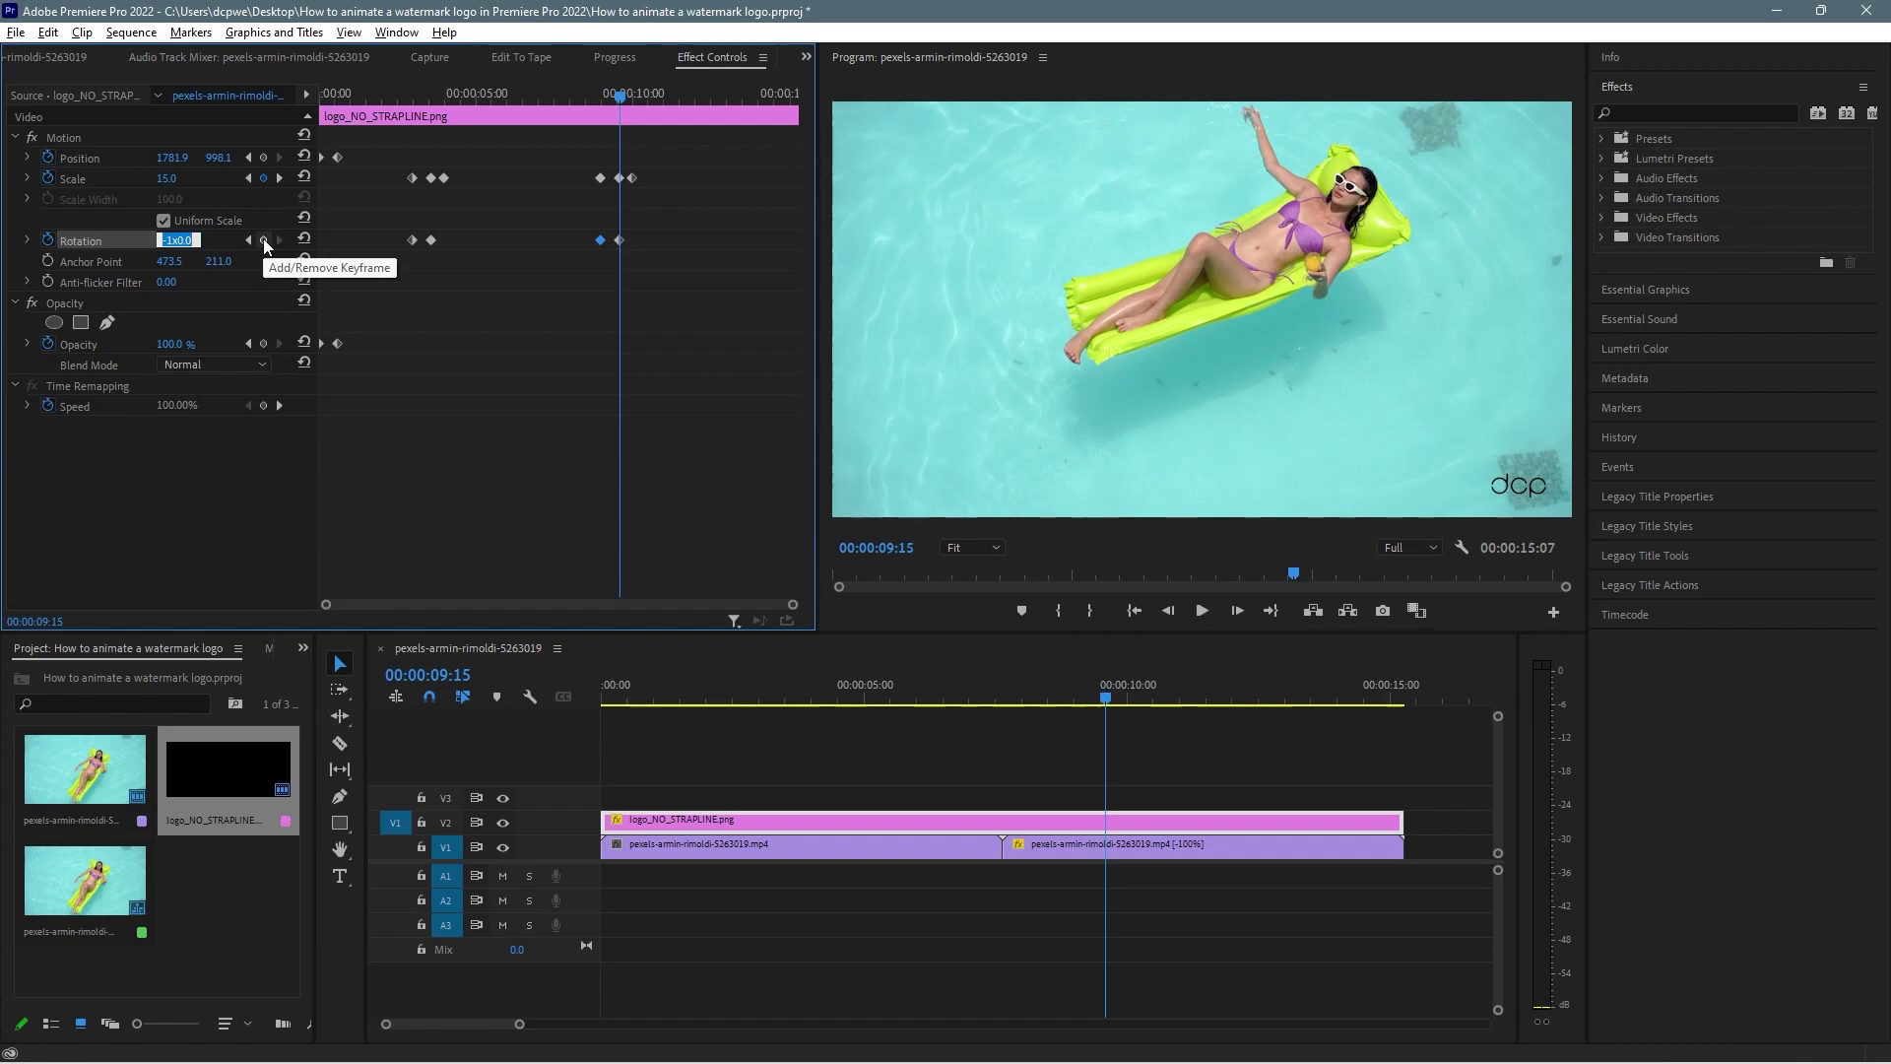
{"action": "type", "text": "0"}
{"action": "key", "text": "Return"}
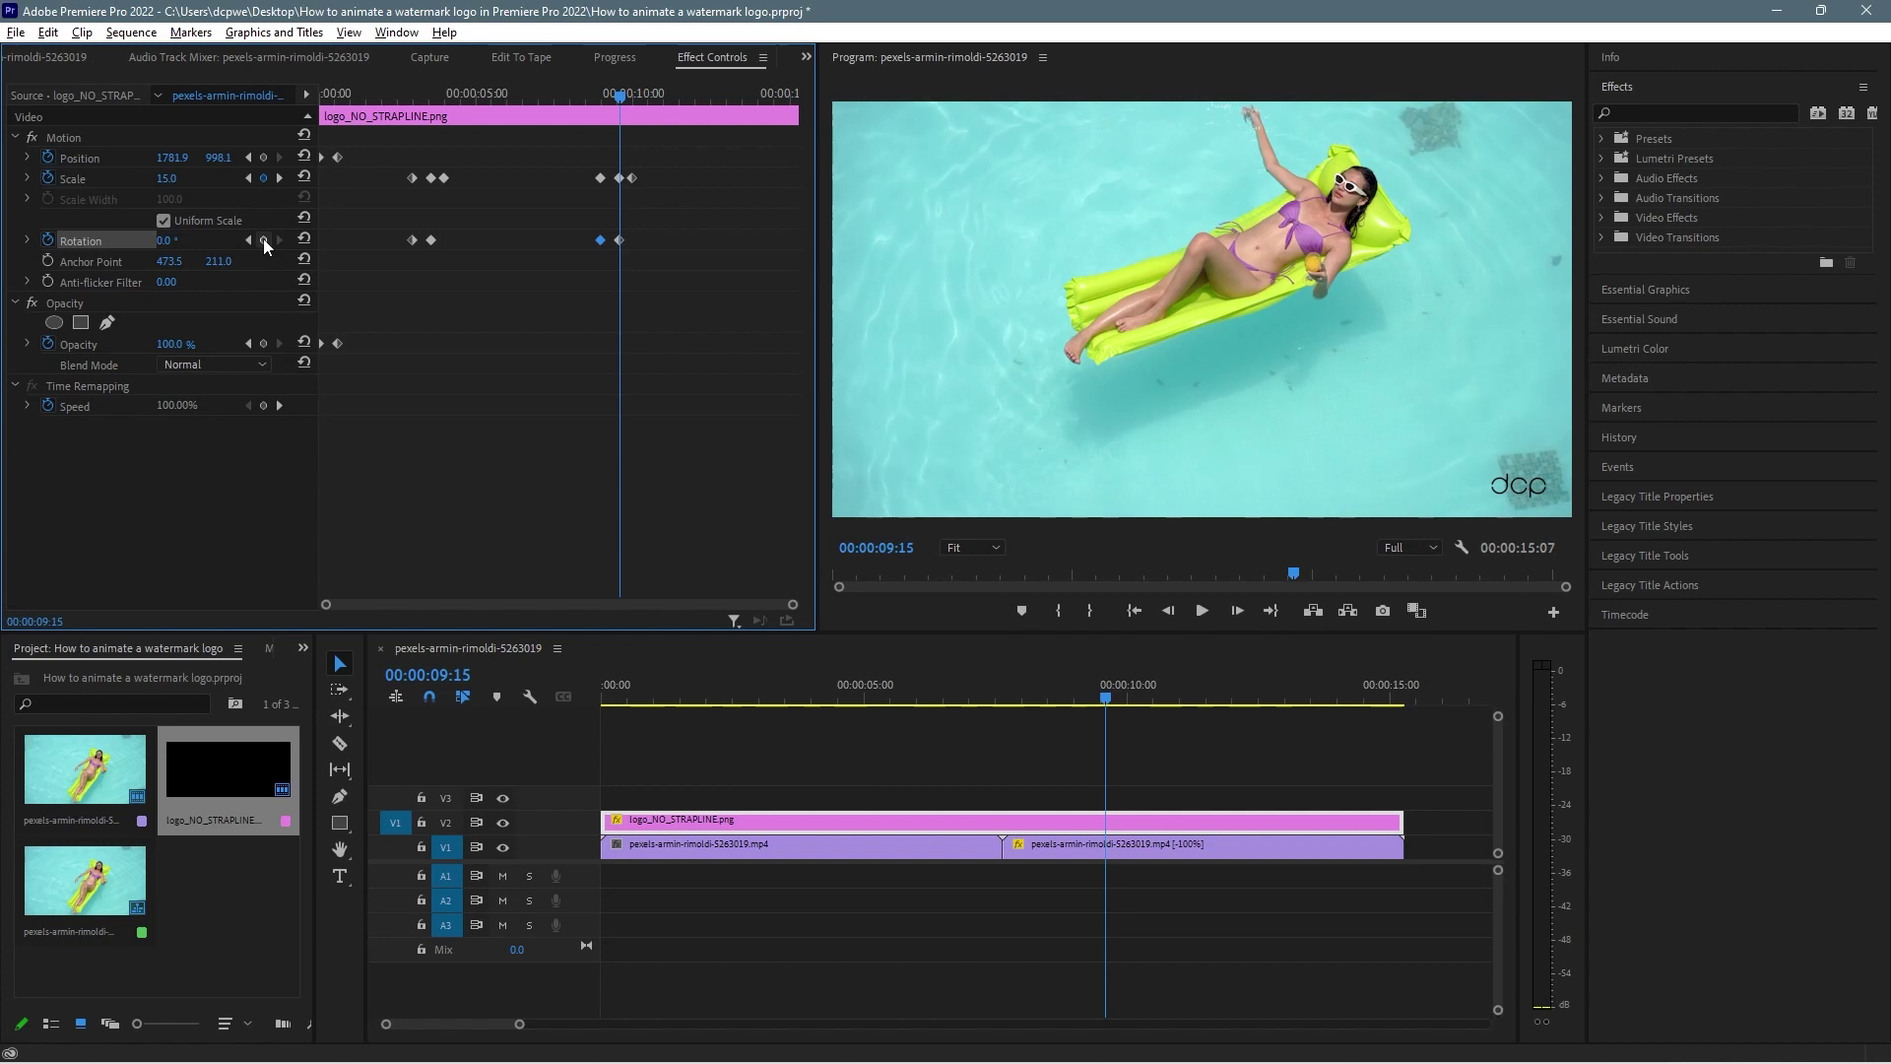
Scrub through the second spin and play the sequence from the start to review the whole logo animation
{"action": "mouse_move", "coordinate": [623, 93]}
{"action": "left_mouse_down"}
{"action": "mouse_move", "coordinate": [577, 87]}
{"action": "mouse_move", "coordinate": [616, 91]}
{"action": "left_mouse_up"}
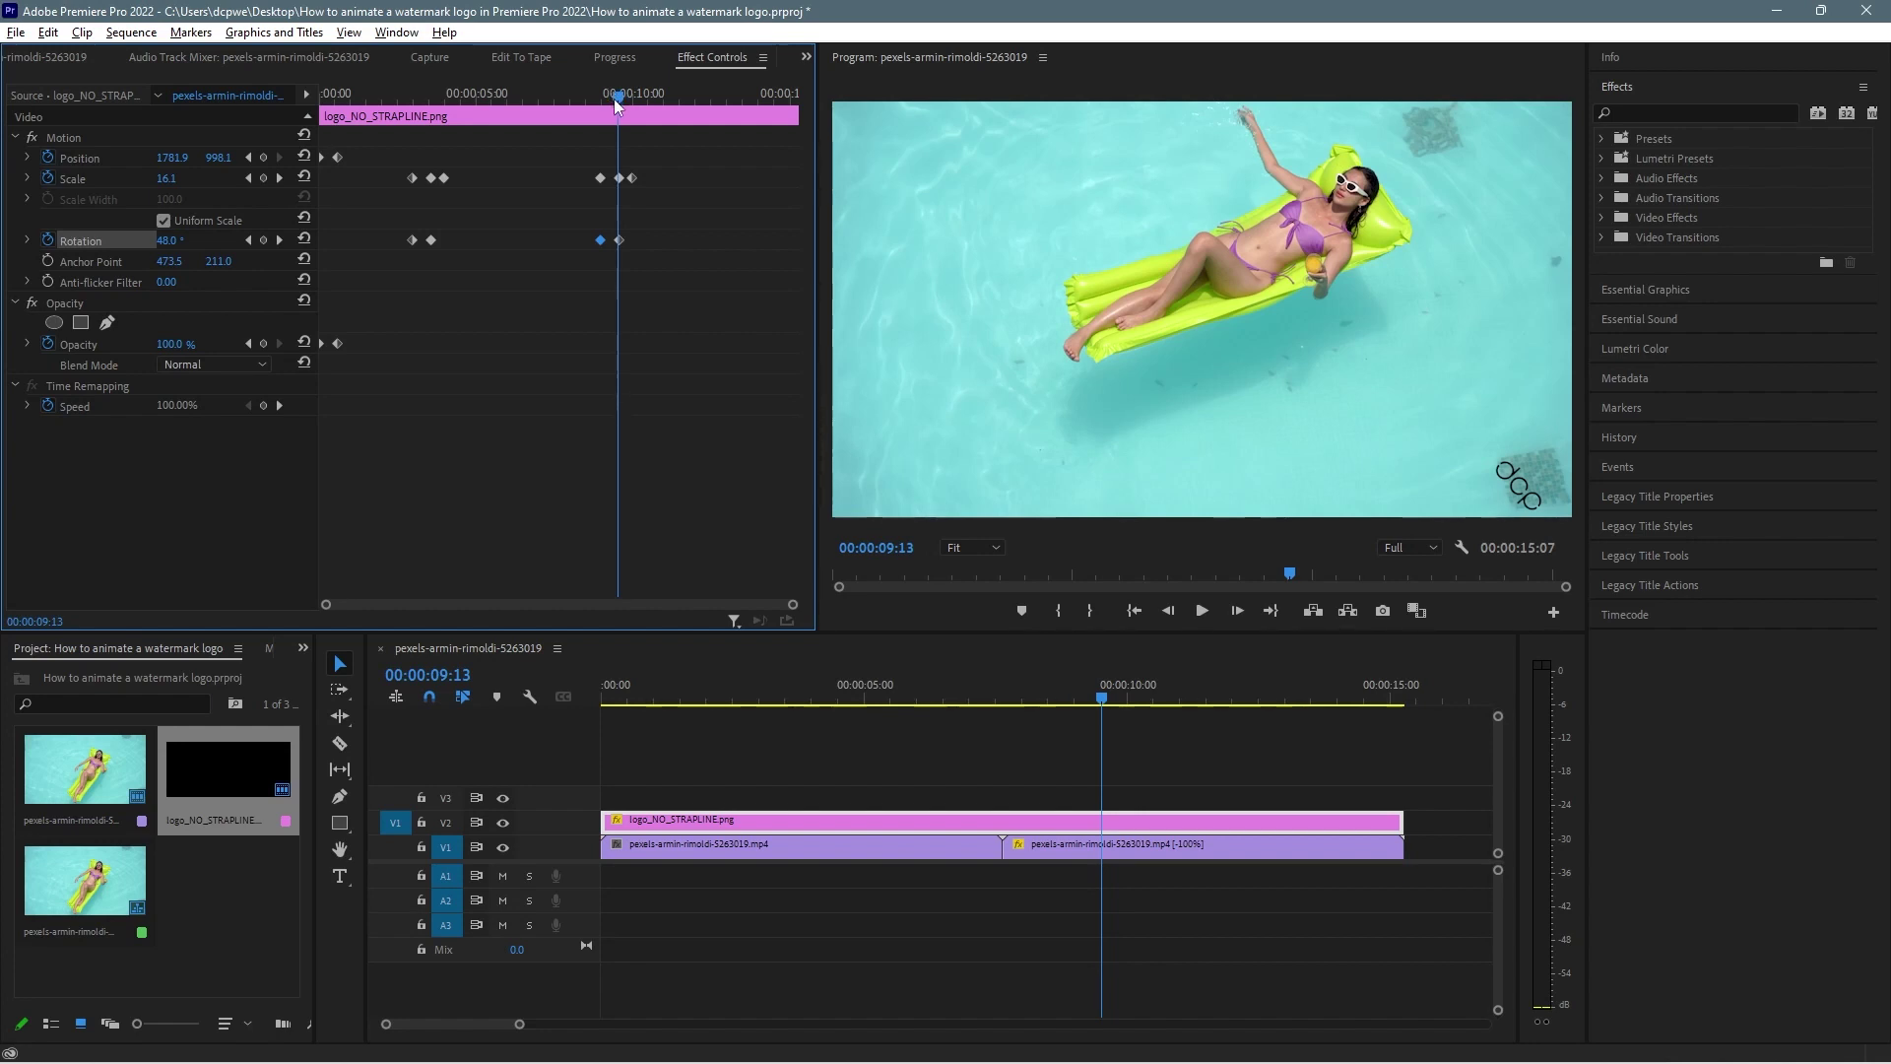
{"action": "left_click_drag", "start_coordinate": [619, 93], "coordinate": [322, 96]}
{"action": "key", "text": "space"}
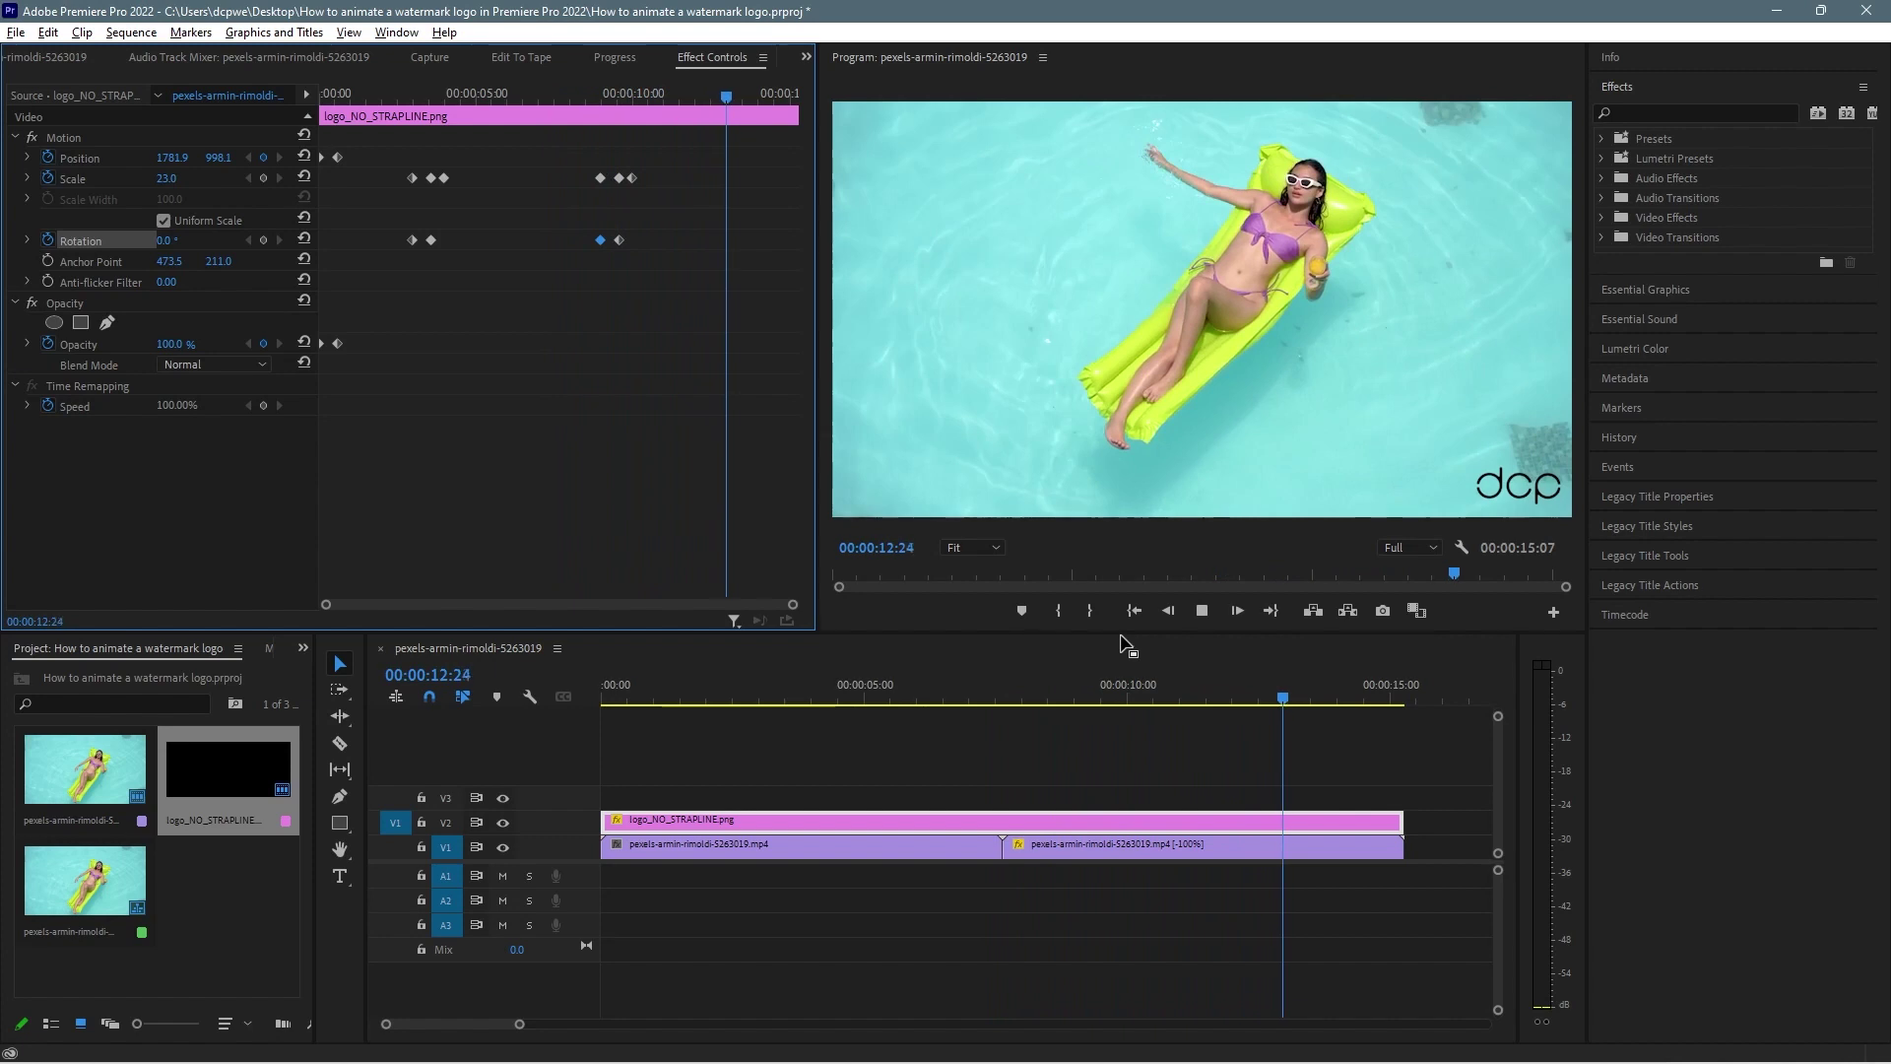
{"action": "left_click", "coordinate": [1202, 610]}
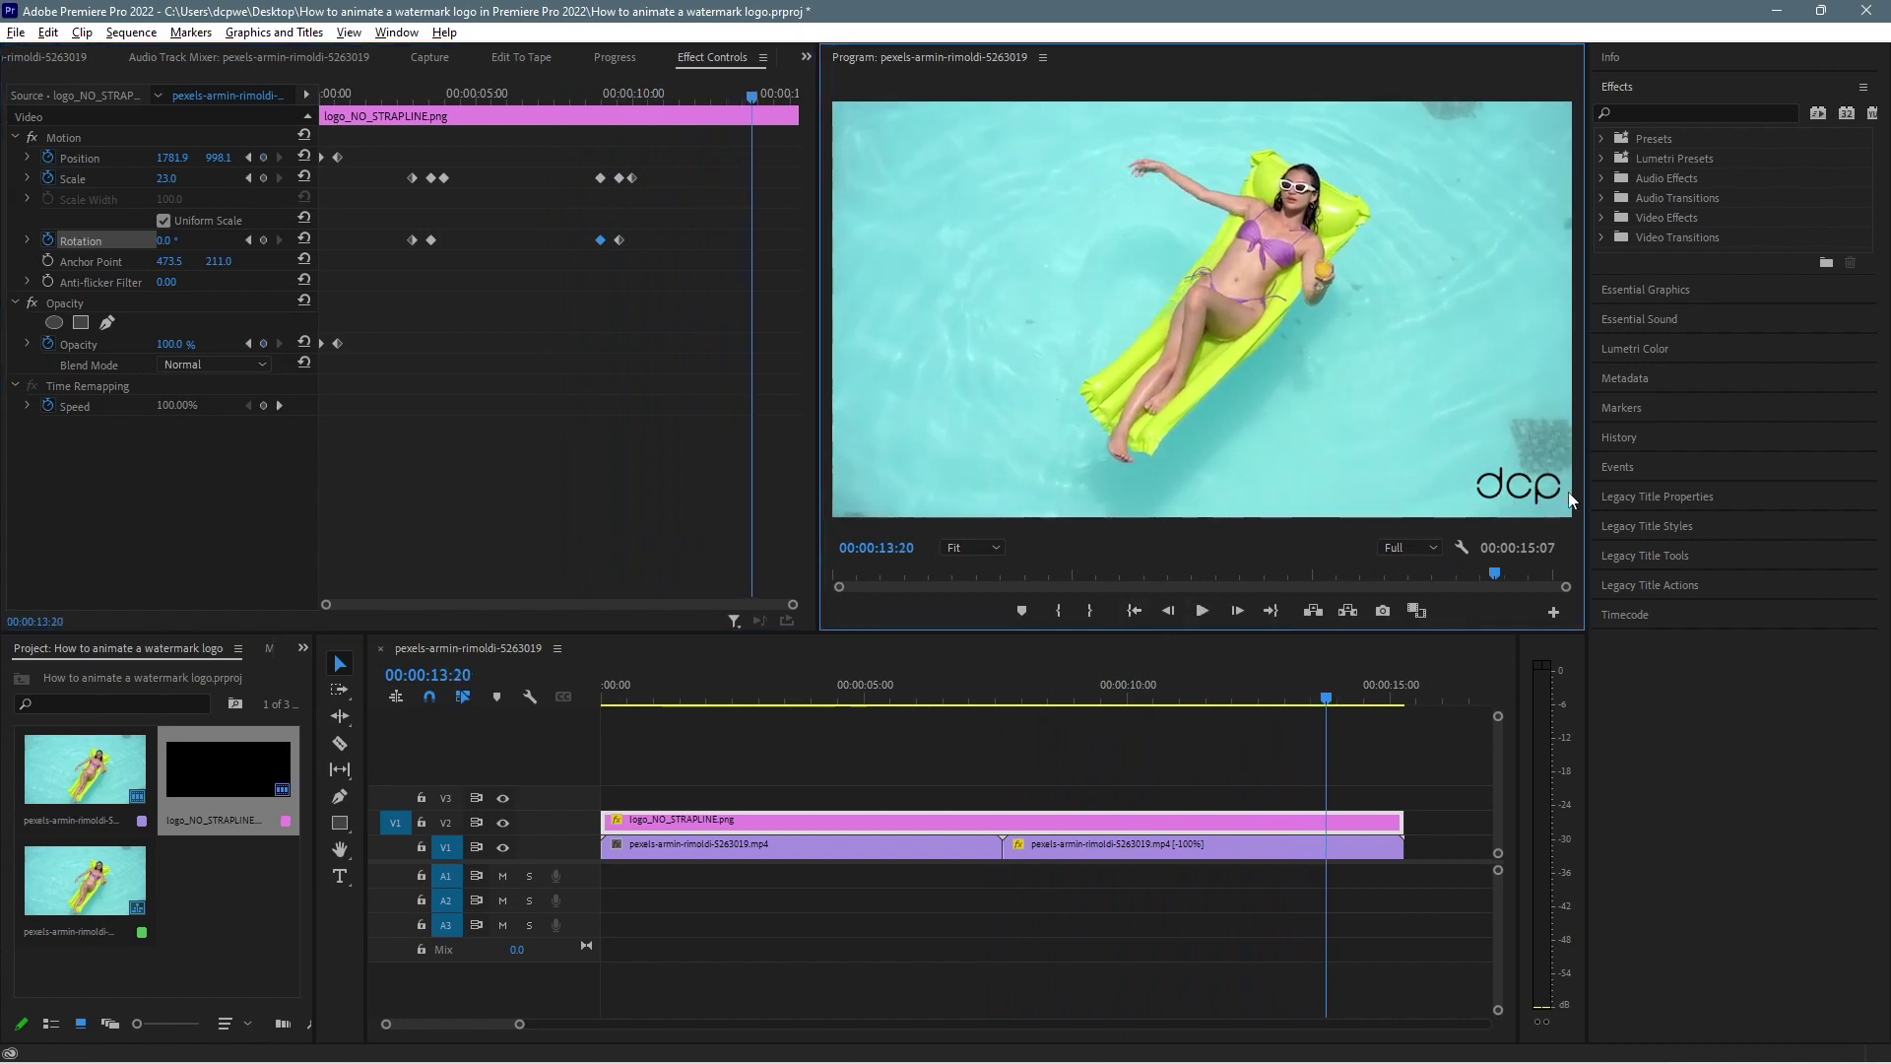
Add an Opacity keyframe for the logo at the end of the sequence, at 00:00:15:07
{"action": "left_click", "coordinate": [1328, 699]}
{"action": "mouse_move", "coordinate": [1328, 700]}
{"action": "left_mouse_down"}
{"action": "mouse_move", "coordinate": [1403, 695]}
{"action": "mouse_move", "coordinate": [1322, 703]}
{"action": "left_mouse_up"}
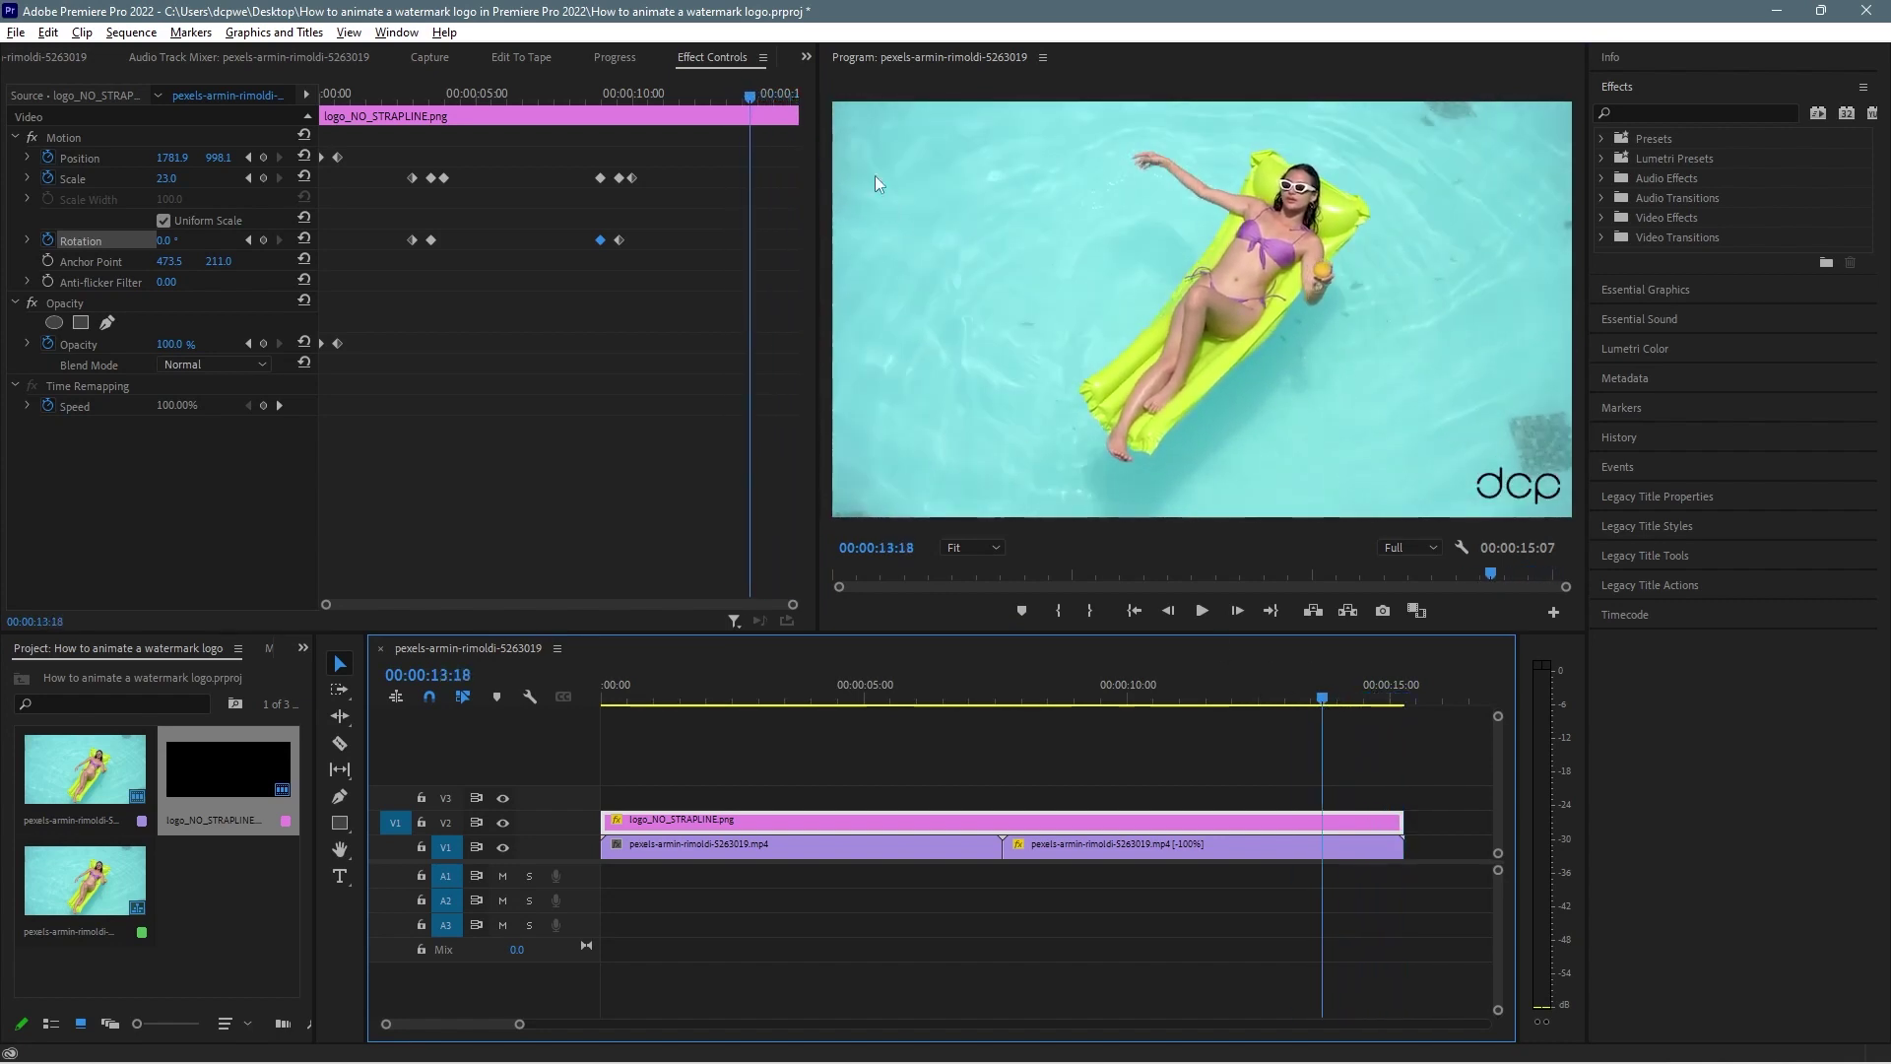
{"action": "left_click_drag", "start_coordinate": [739, 104], "coordinate": [814, 110]}
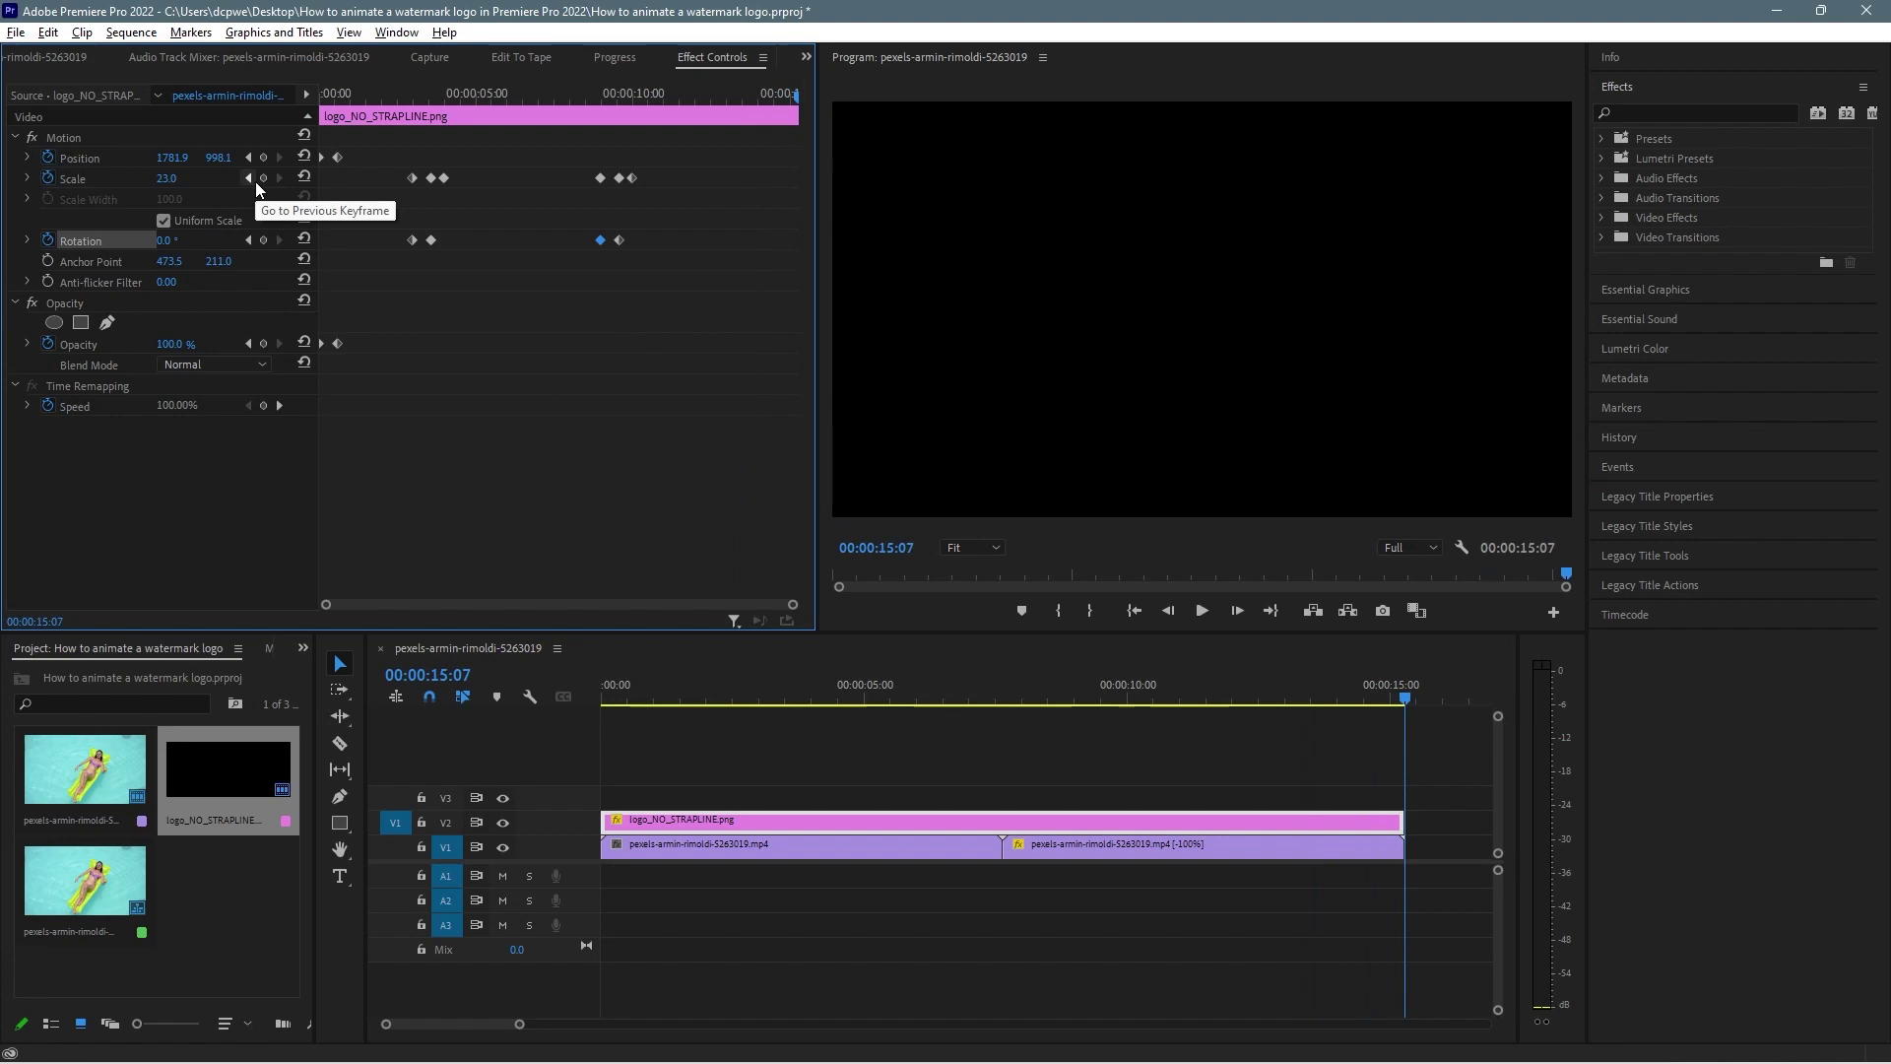
{"action": "left_click", "coordinate": [264, 344]}
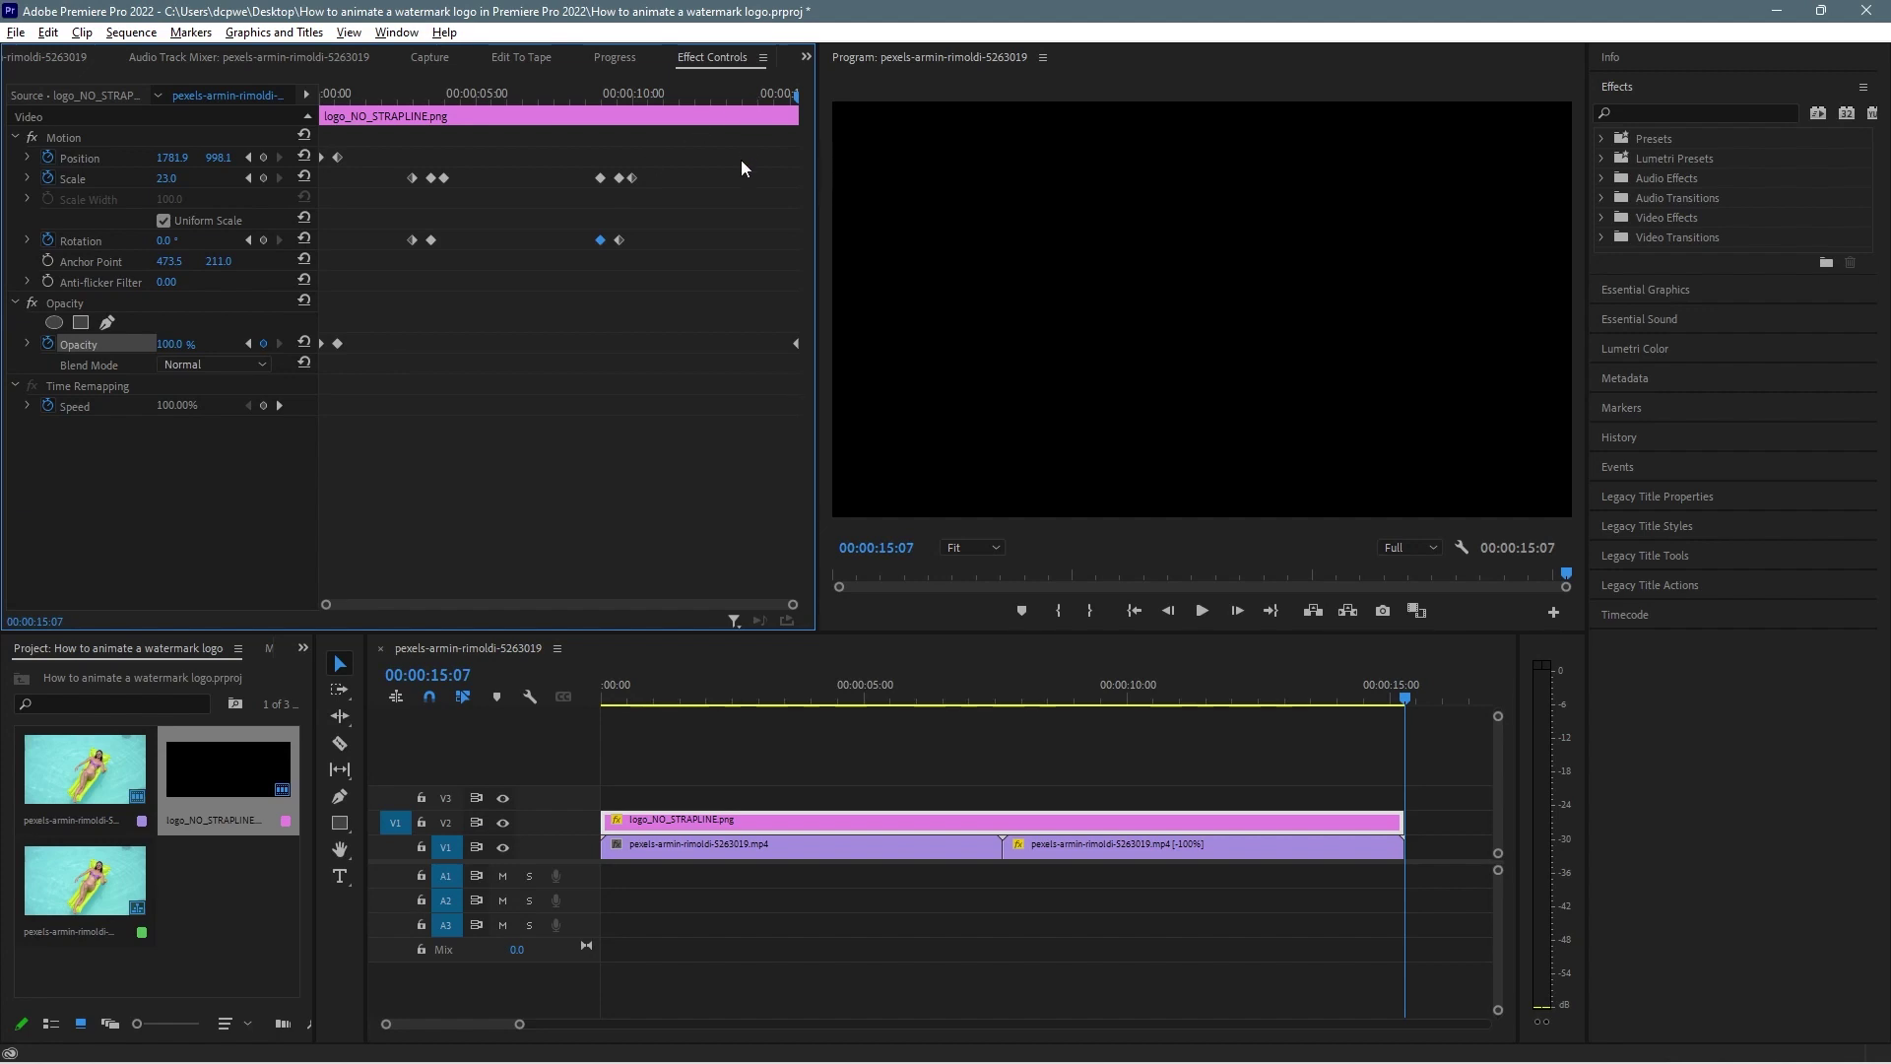
{"action": "key", "text": "Left"}
{"action": "key", "text": "Left"}
{"action": "key", "text": "Left"}
{"action": "key", "text": "Left"}
{"action": "key", "text": "Left"}
{"action": "key", "text": "Left"}
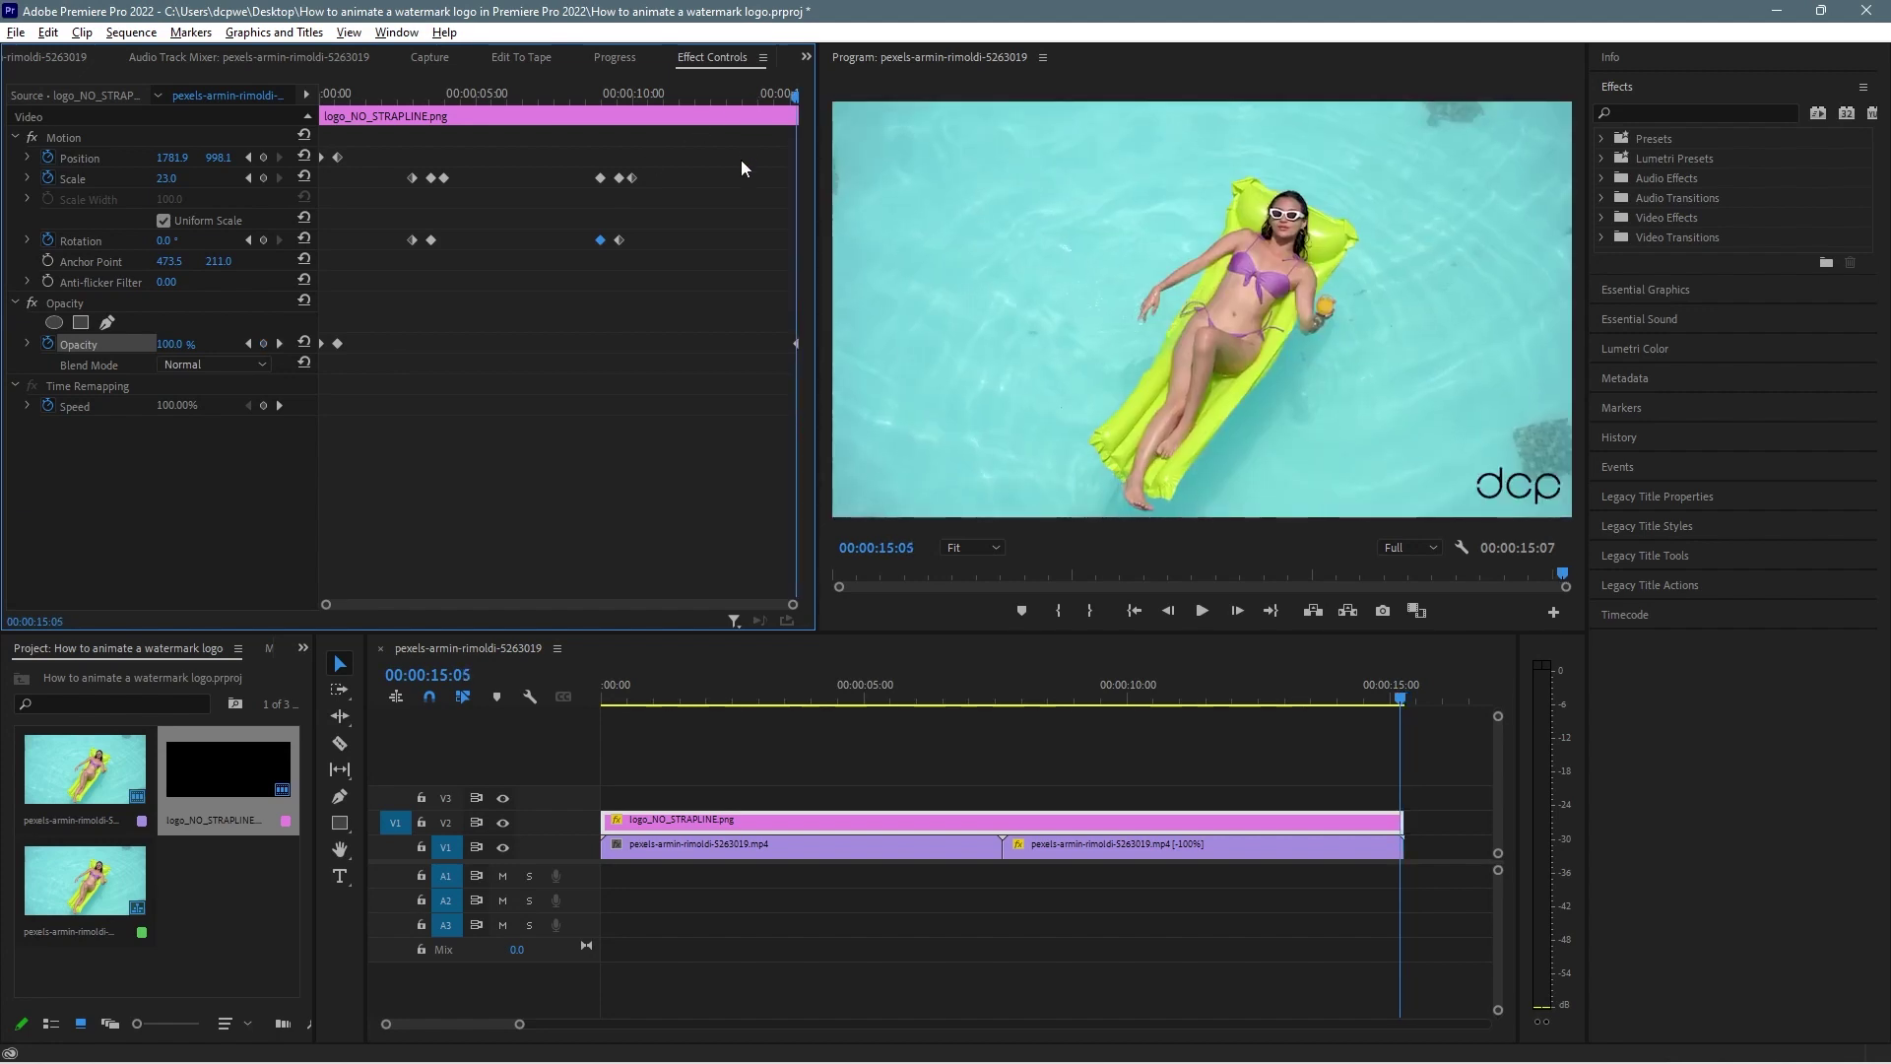
{"action": "key", "text": "Right"}
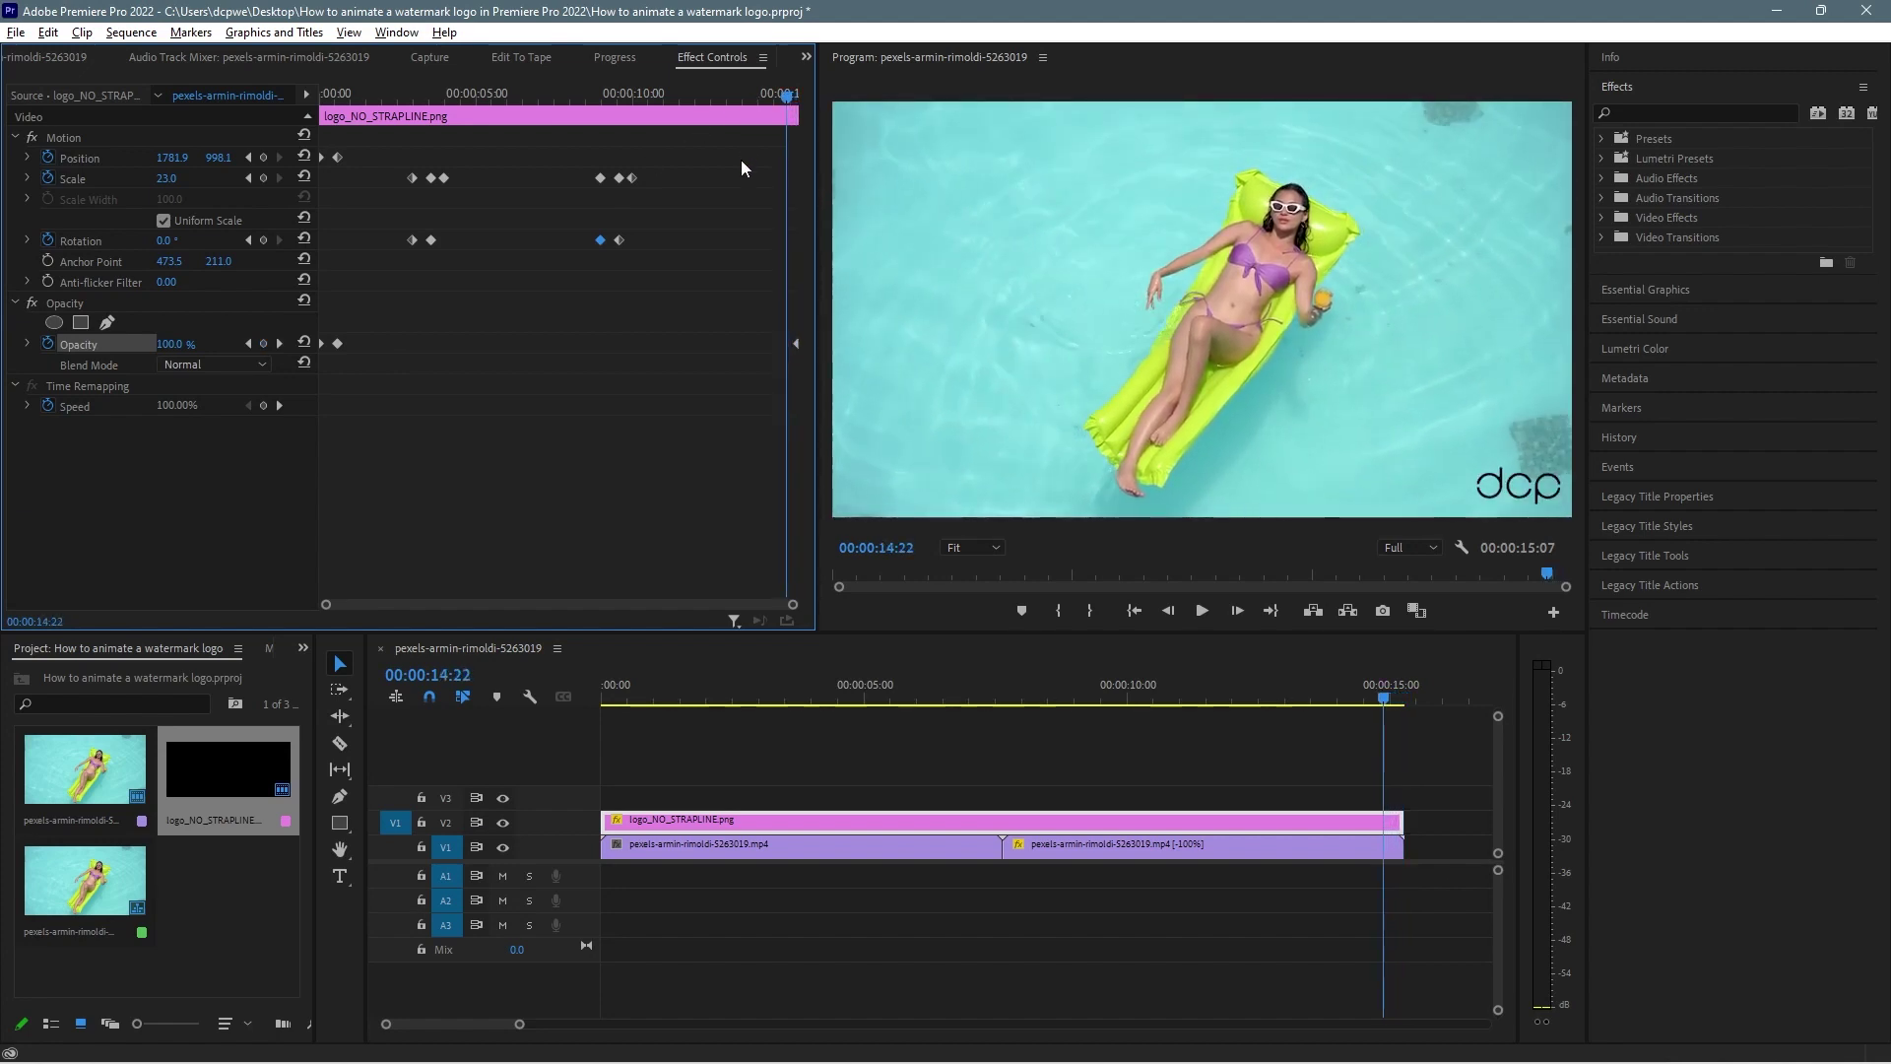
{"action": "key", "text": "Right"}
{"action": "key", "text": "Right"}
{"action": "key", "text": "Right"}
{"action": "key", "text": "Right"}
{"action": "key", "text": "Right"}
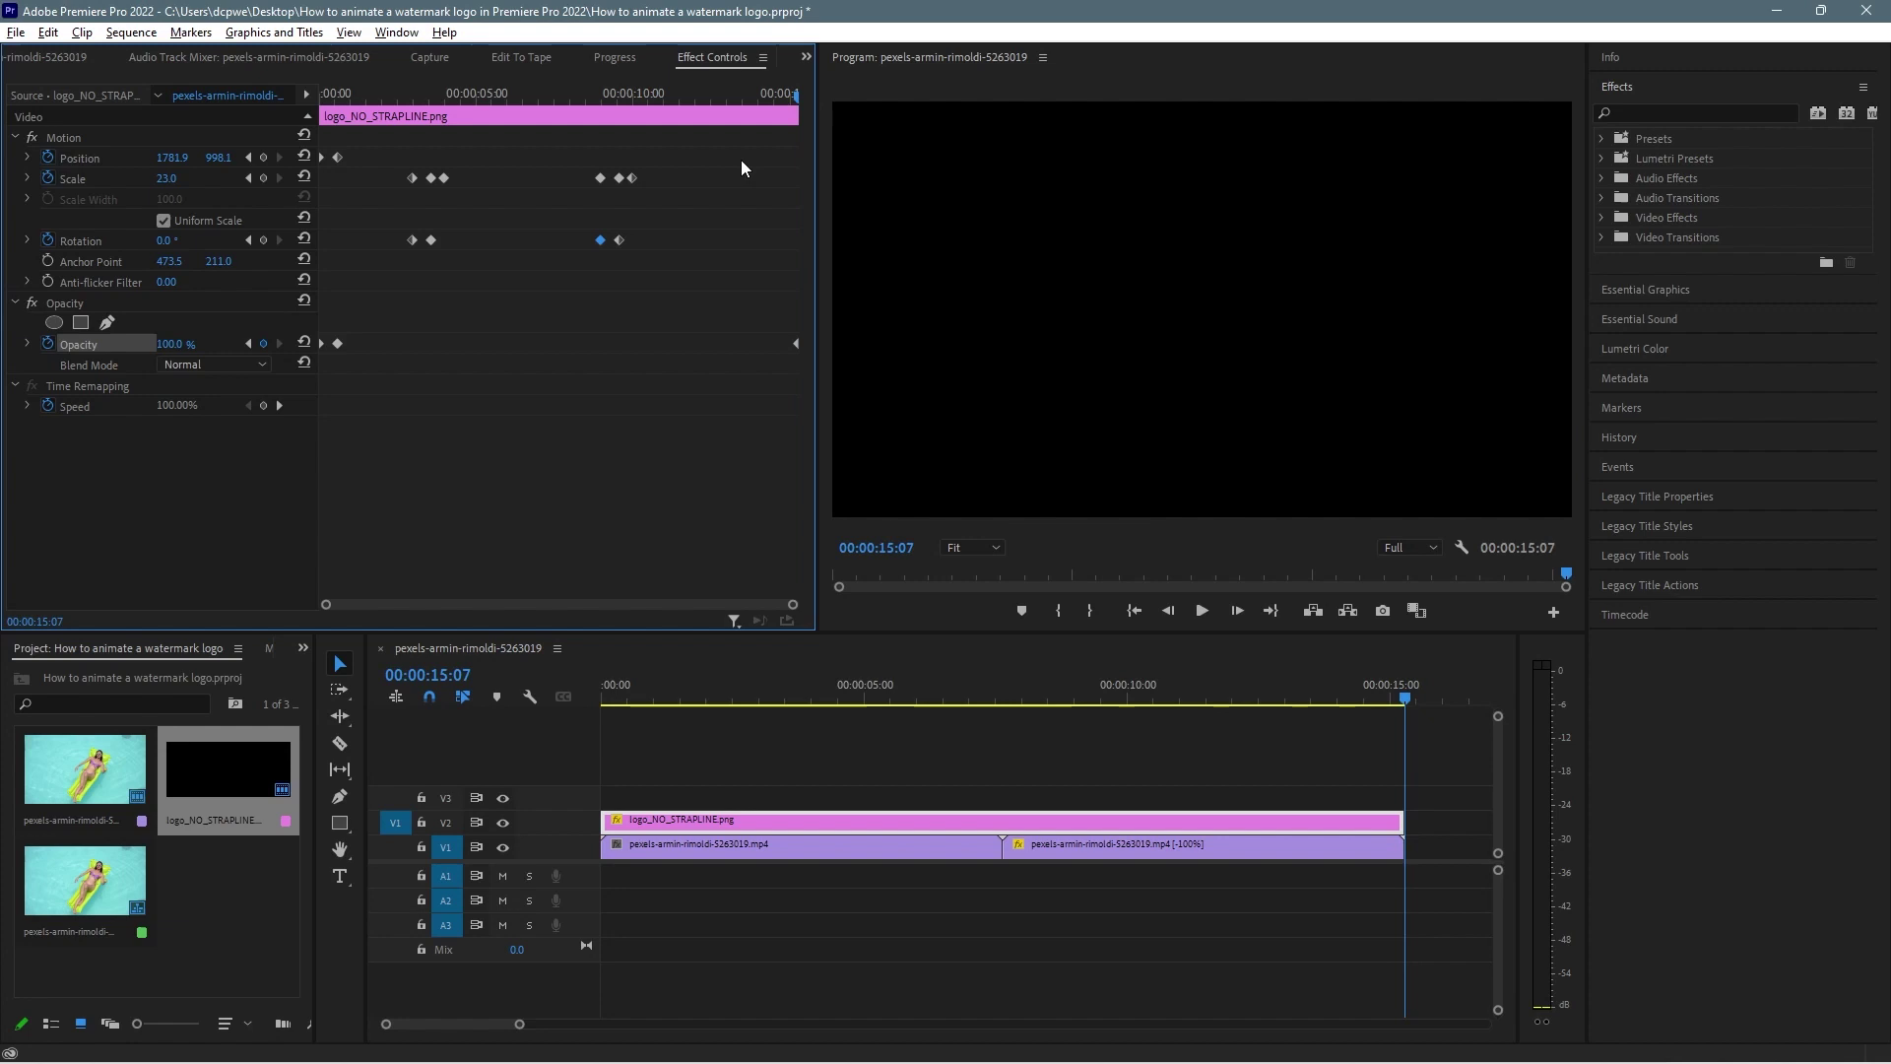
Go back 12 frames from the end and add another Opacity keyframe at 00:00:14:20
{"action": "key", "text": "Left"}
{"action": "key", "text": "Left"}
{"action": "key", "text": "Left"}
{"action": "key", "text": "Left"}
{"action": "key", "text": "Left"}
{"action": "key", "text": "Left"}
{"action": "key", "text": "Left"}
{"action": "key", "text": "Left"}
{"action": "key", "text": "Left"}
{"action": "key", "text": "Left"}
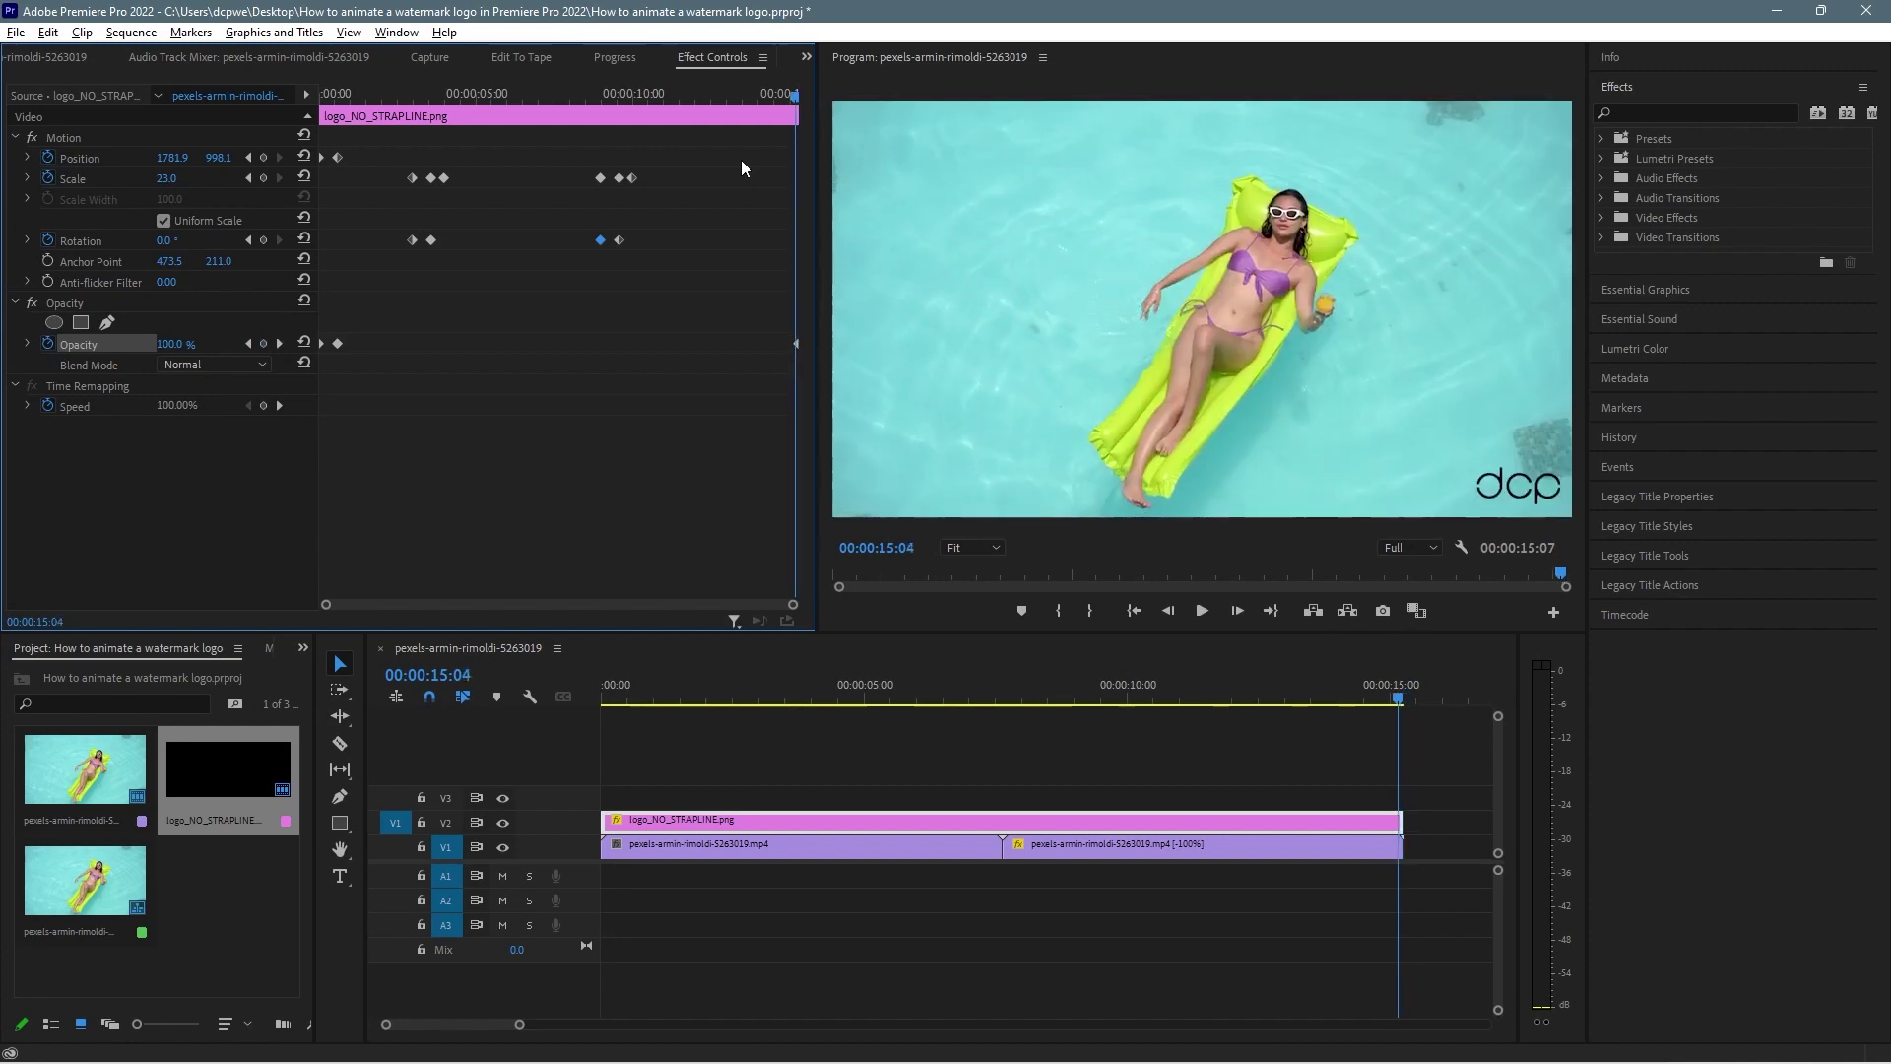
{"action": "key", "text": "Left"}
{"action": "key", "text": "Left"}
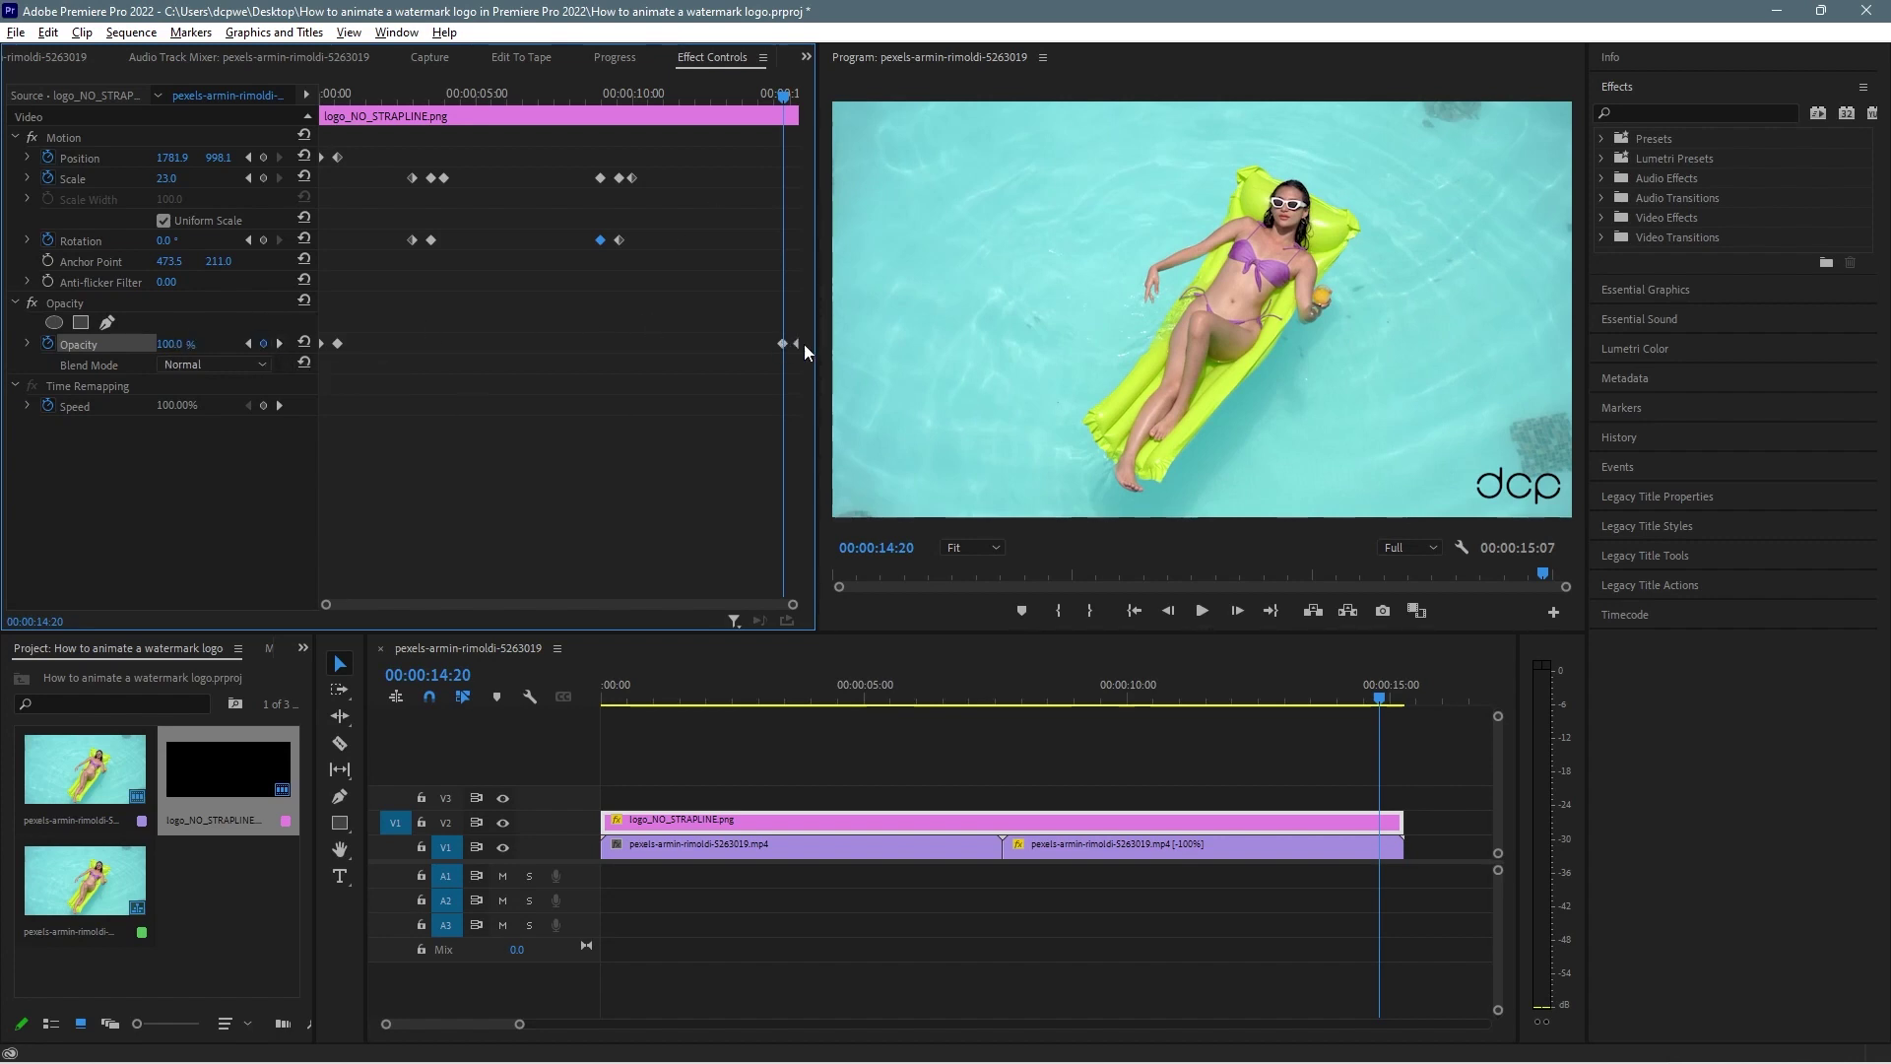
Set the opacity to 0% at the final keyframe, at 00:00:15:07, and play the fade-out from about 00:00:14:05
{"action": "left_click", "coordinate": [281, 343]}
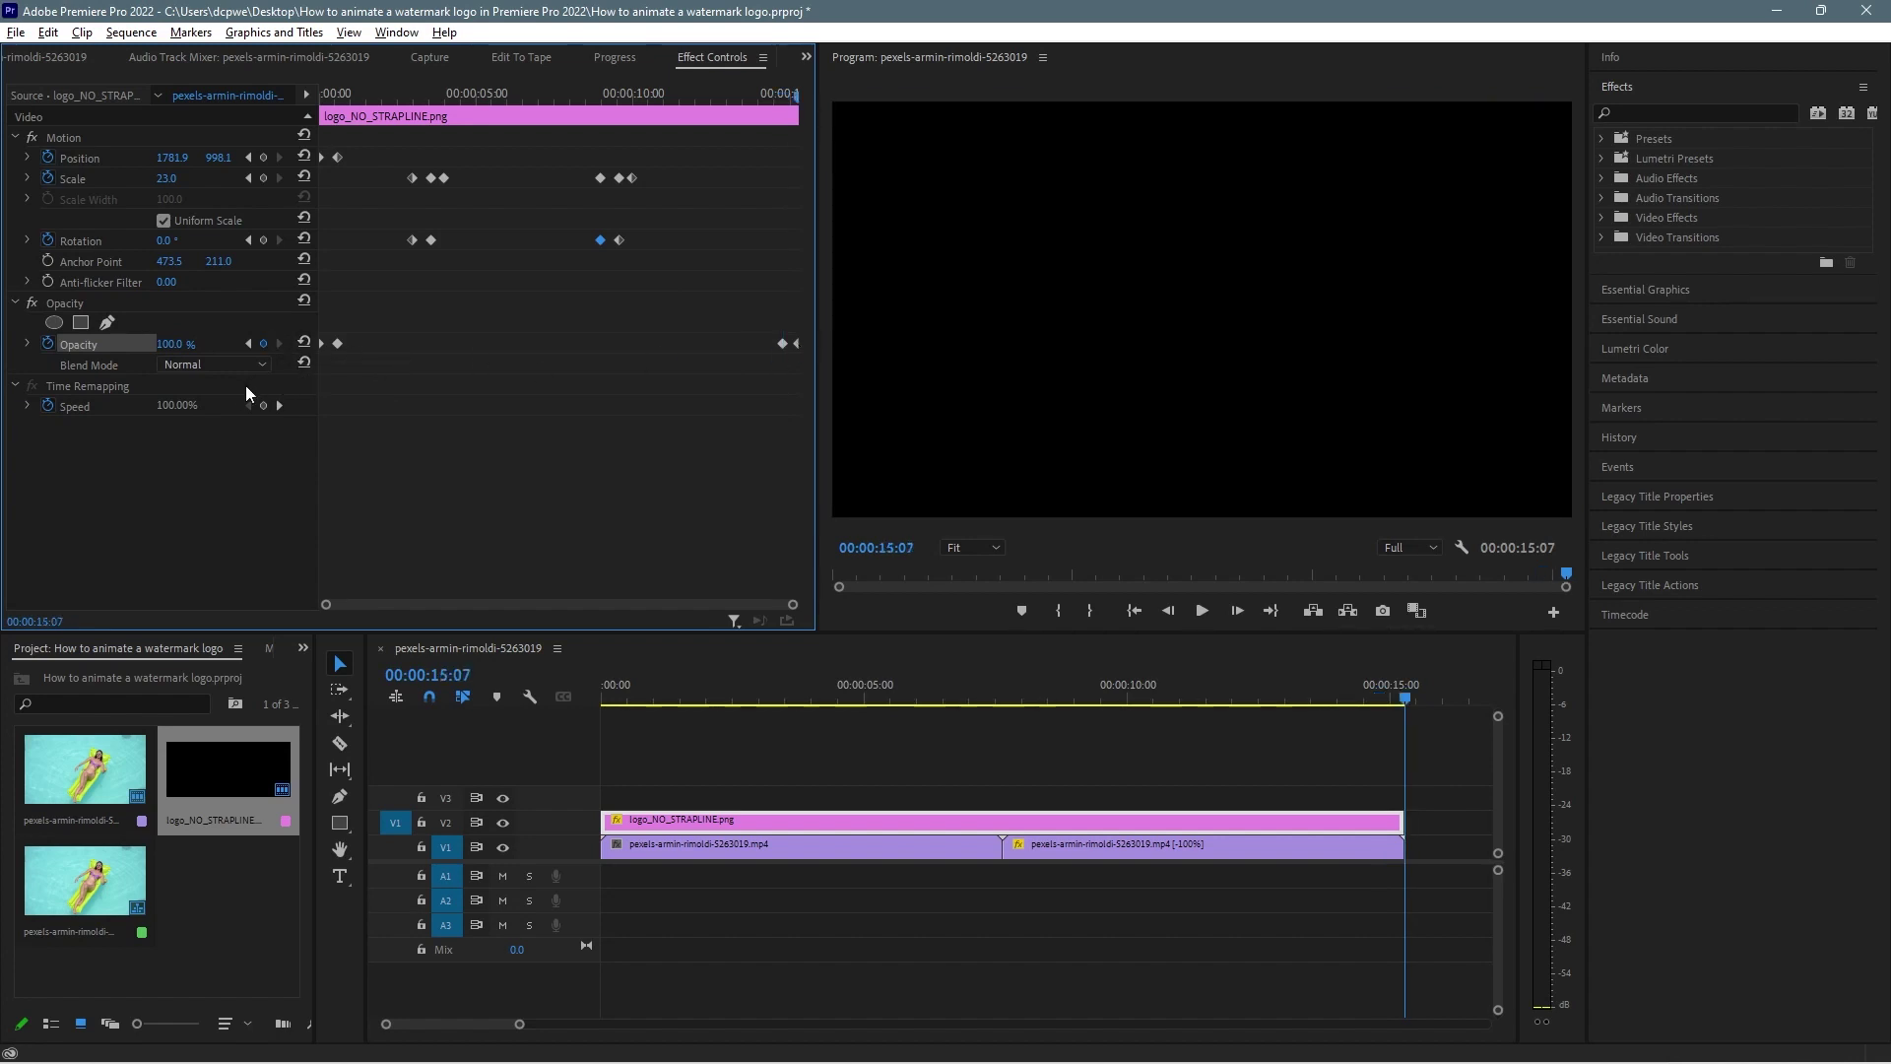
{"action": "left_click", "coordinate": [185, 344]}
{"action": "type", "text": "0"}
{"action": "key", "text": "Return"}
{"action": "left_click", "coordinate": [768, 92]}
{"action": "key", "text": "space"}
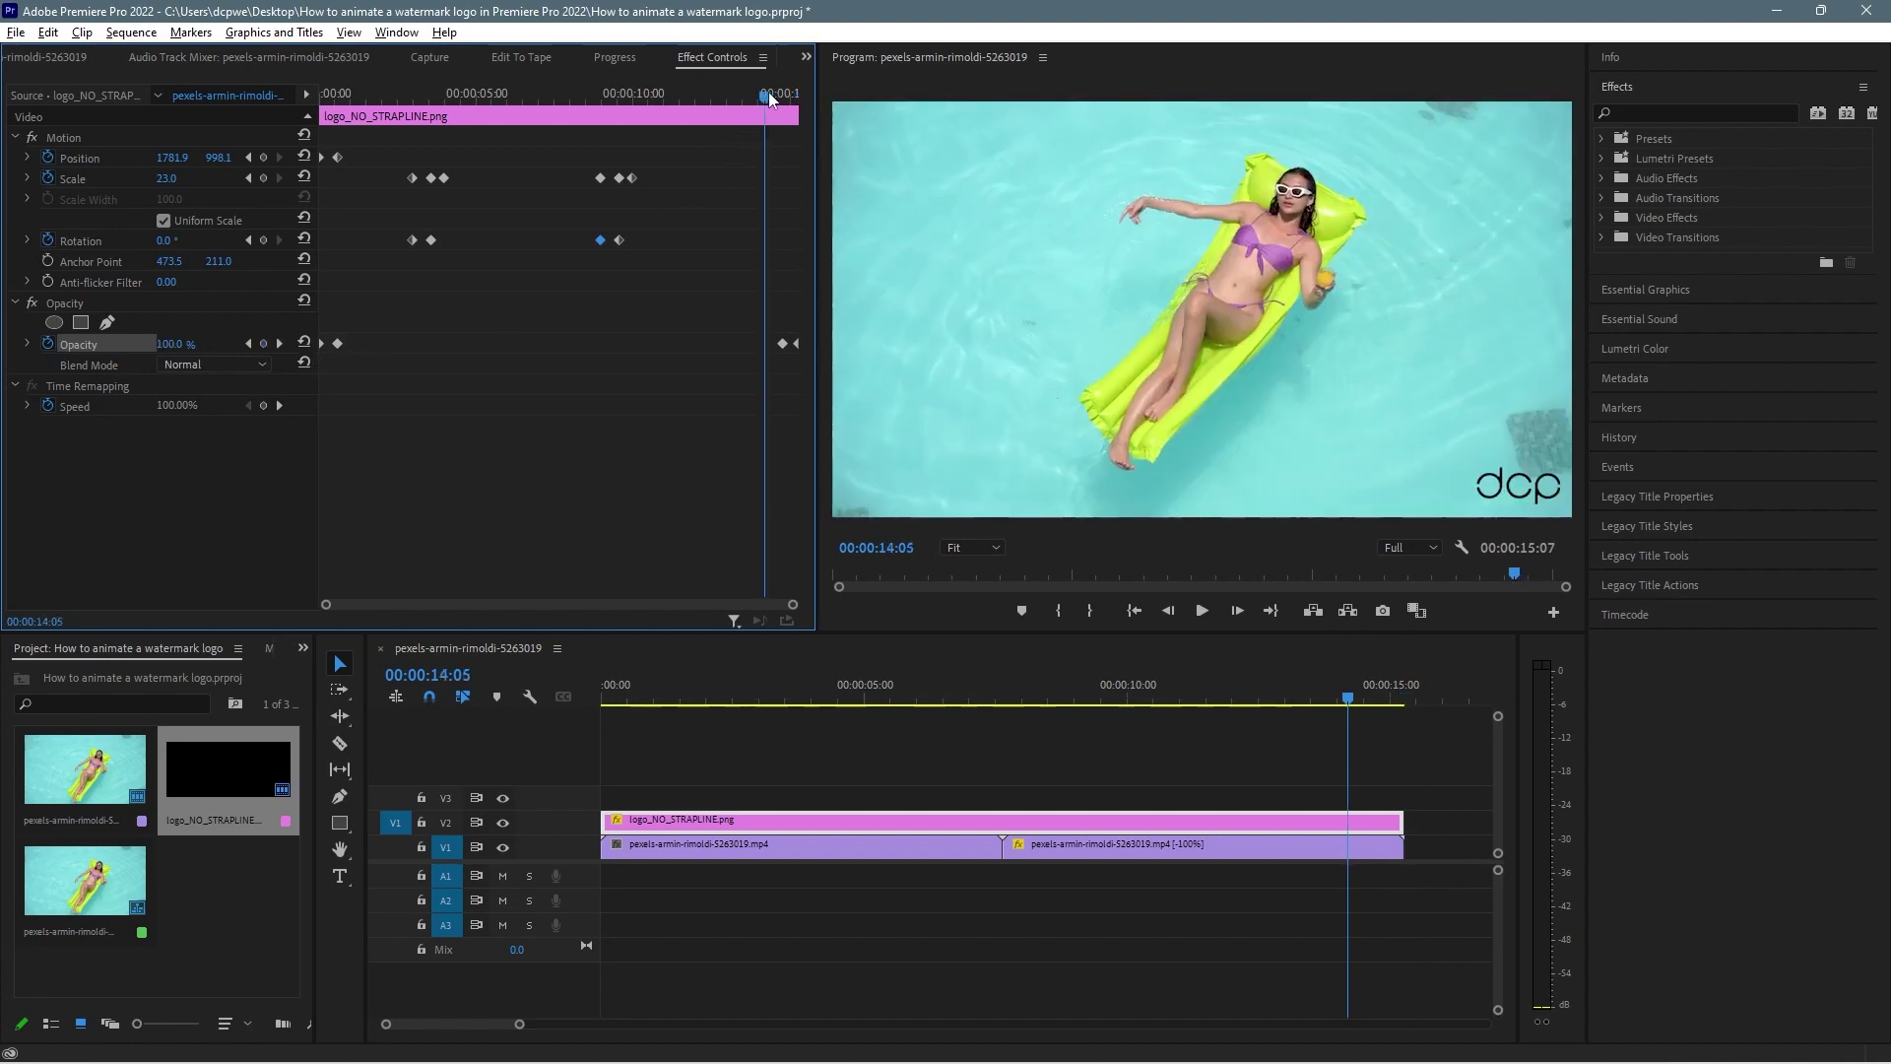
{"action": "key", "text": "space"}
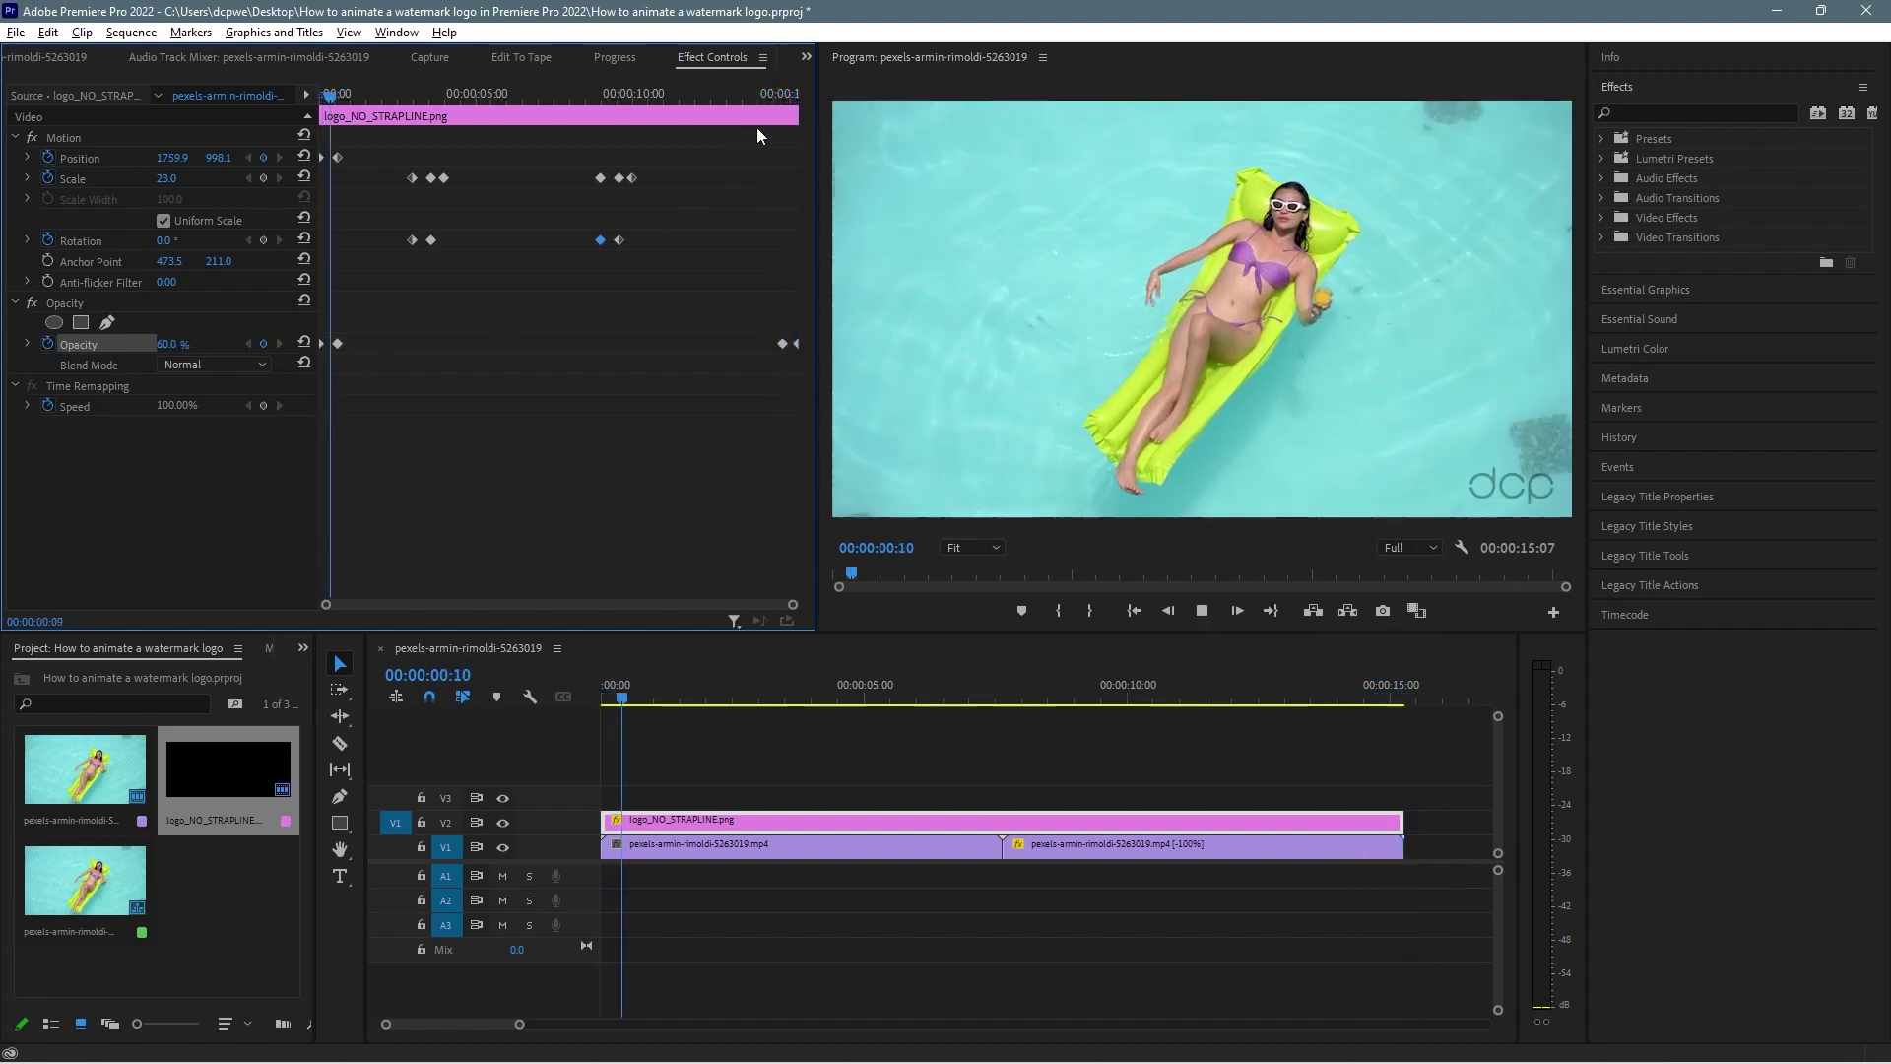
Move the two closing Opacity keyframes together about half a second earlier and play the end of the sequence
{"action": "left_click_drag", "start_coordinate": [756, 329], "coordinate": [811, 360]}
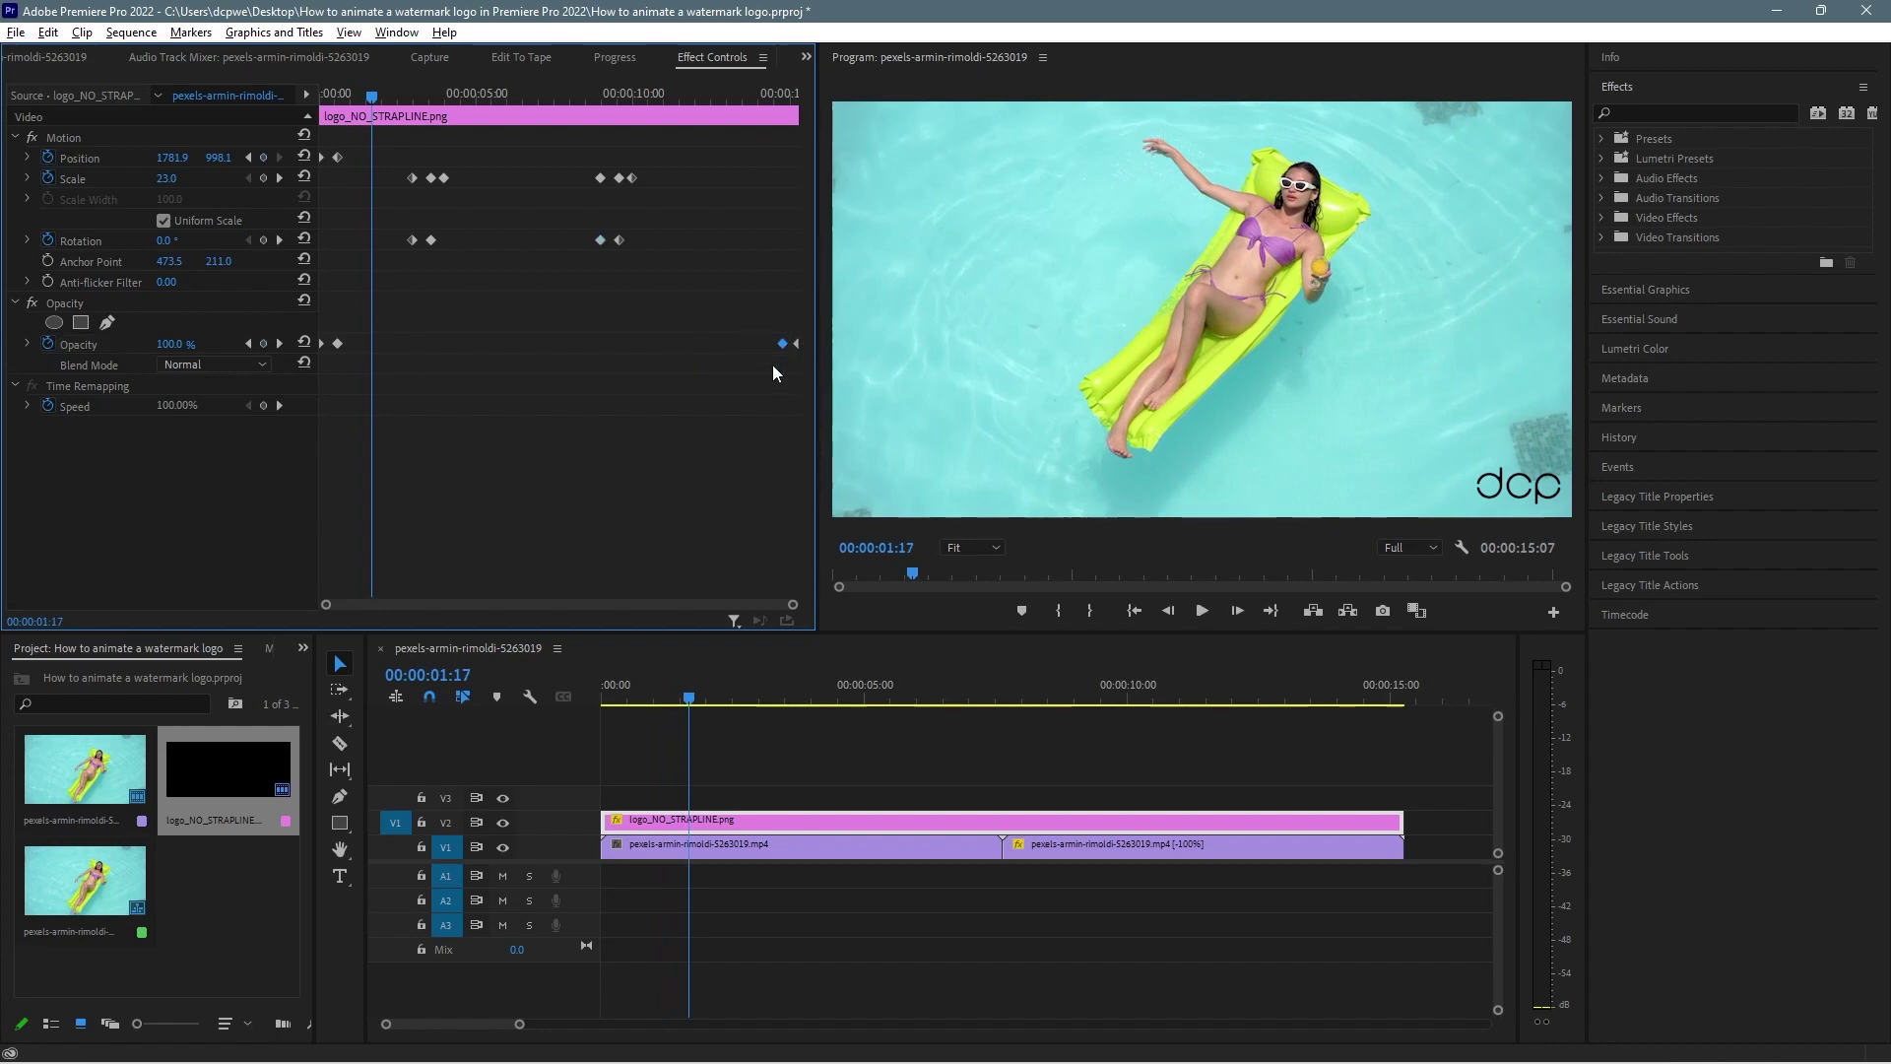
{"action": "left_click_drag", "start_coordinate": [745, 306], "coordinate": [805, 367]}
{"action": "left_click_drag", "start_coordinate": [782, 345], "coordinate": [767, 346]}
{"action": "left_click", "coordinate": [749, 96]}
{"action": "key", "text": "space"}
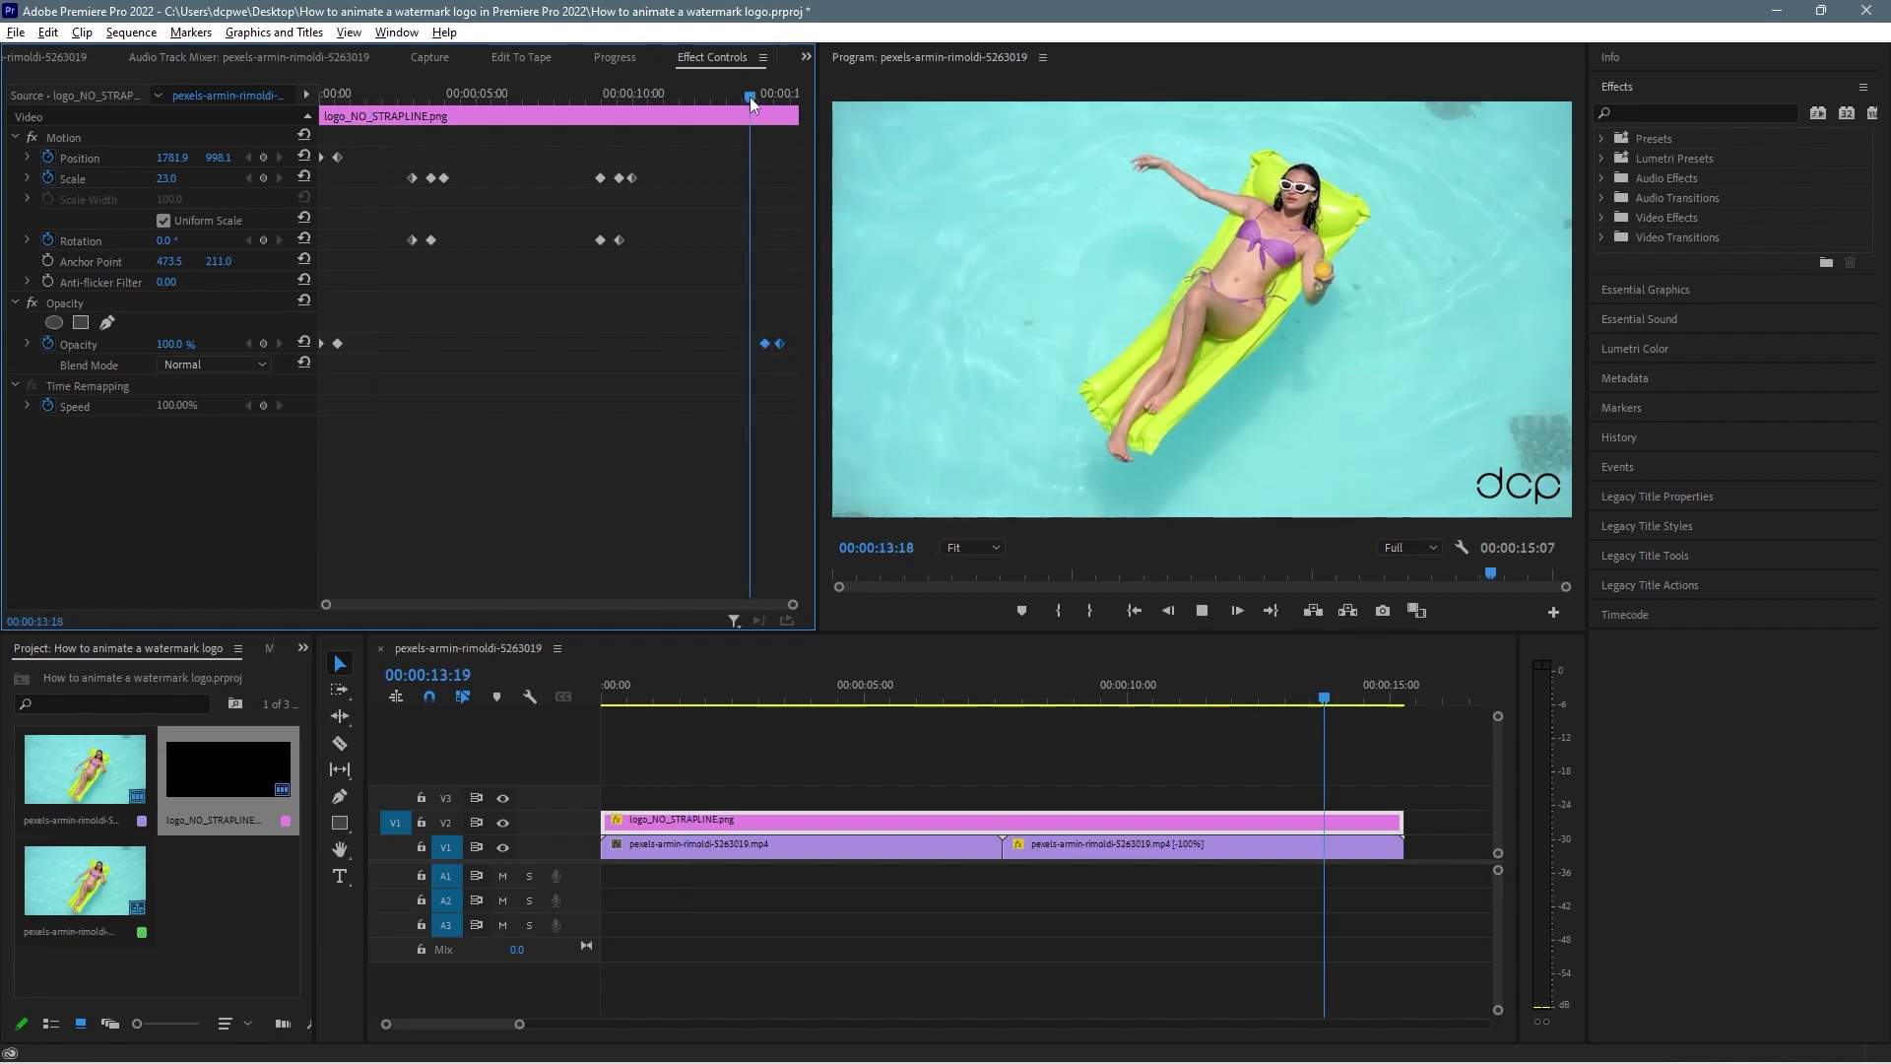
{"action": "key", "text": "space"}
{"action": "key", "text": "space"}
Shift both closing Opacity keyframes slightly further back in time, replay the fade-out and return to the sequence start
{"action": "left_click_drag", "start_coordinate": [767, 352], "coordinate": [756, 350]}
{"action": "left_click", "coordinate": [740, 97]}
{"action": "key", "text": "space"}
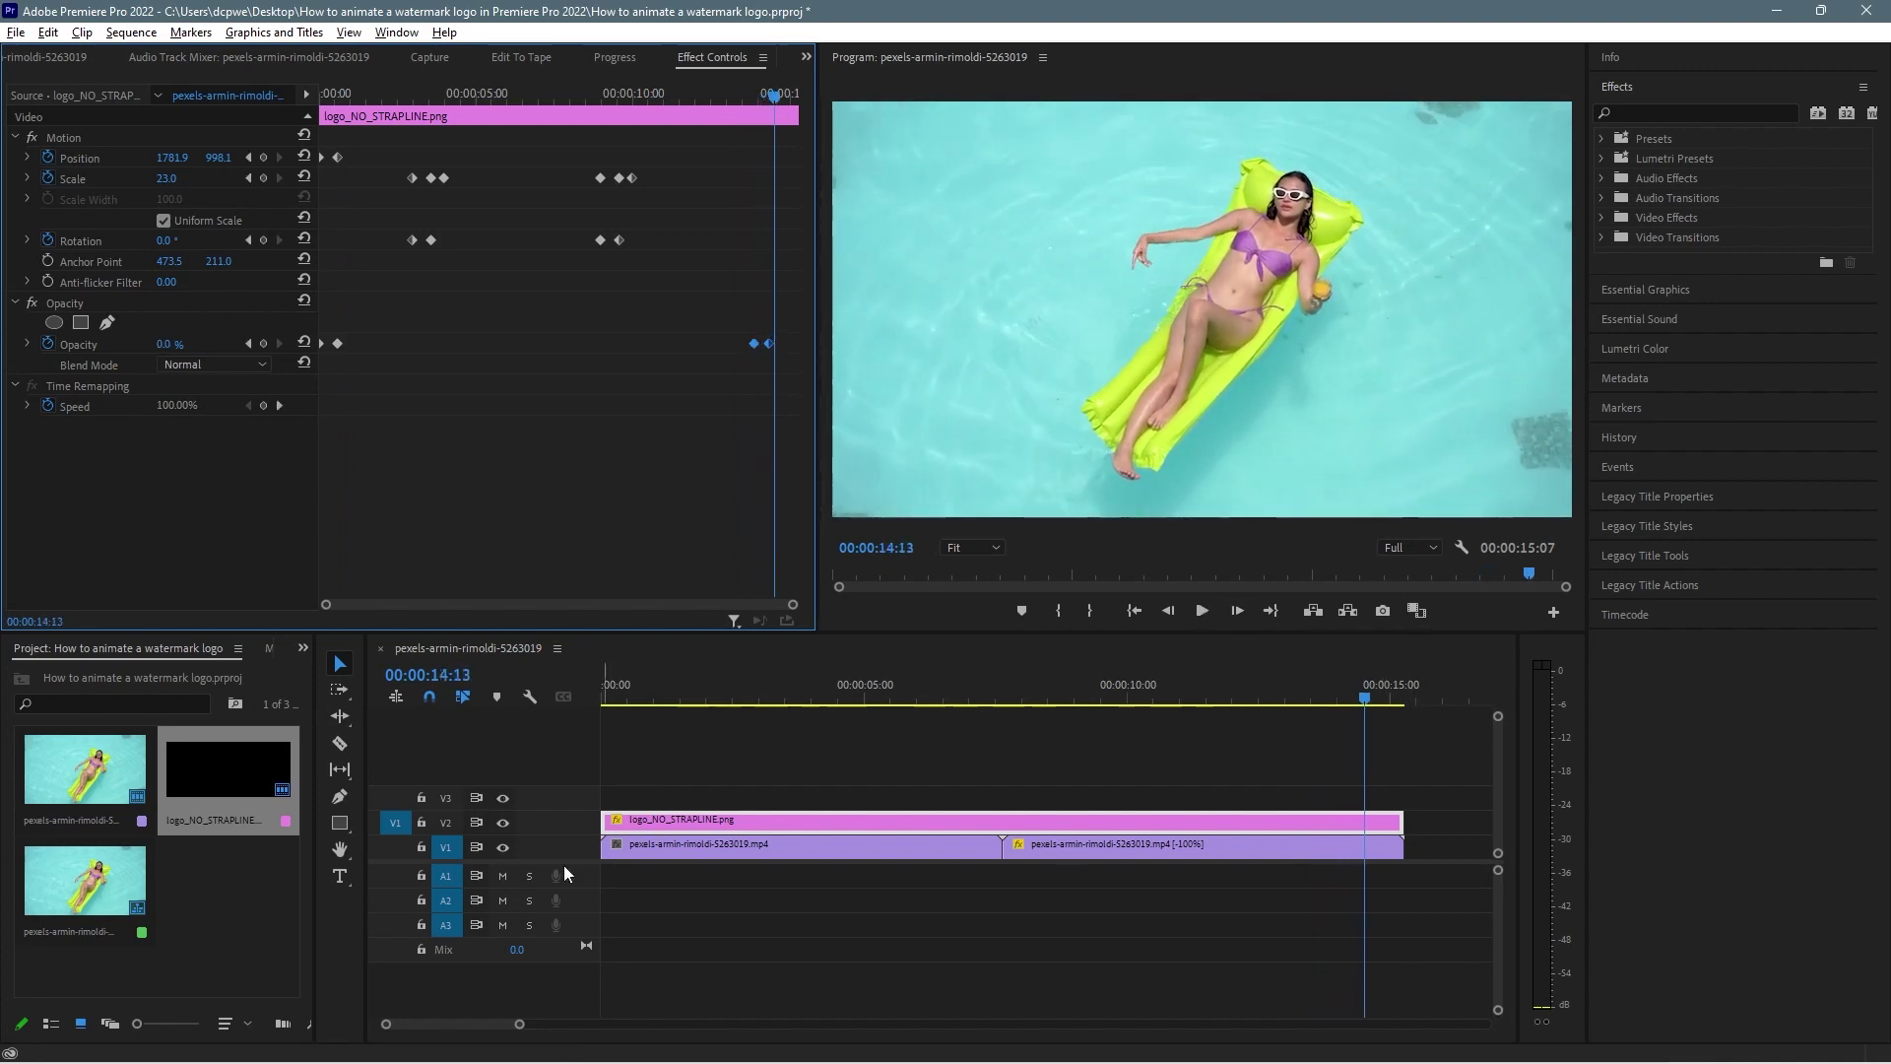
{"action": "left_click_drag", "start_coordinate": [1364, 701], "coordinate": [464, 715]}
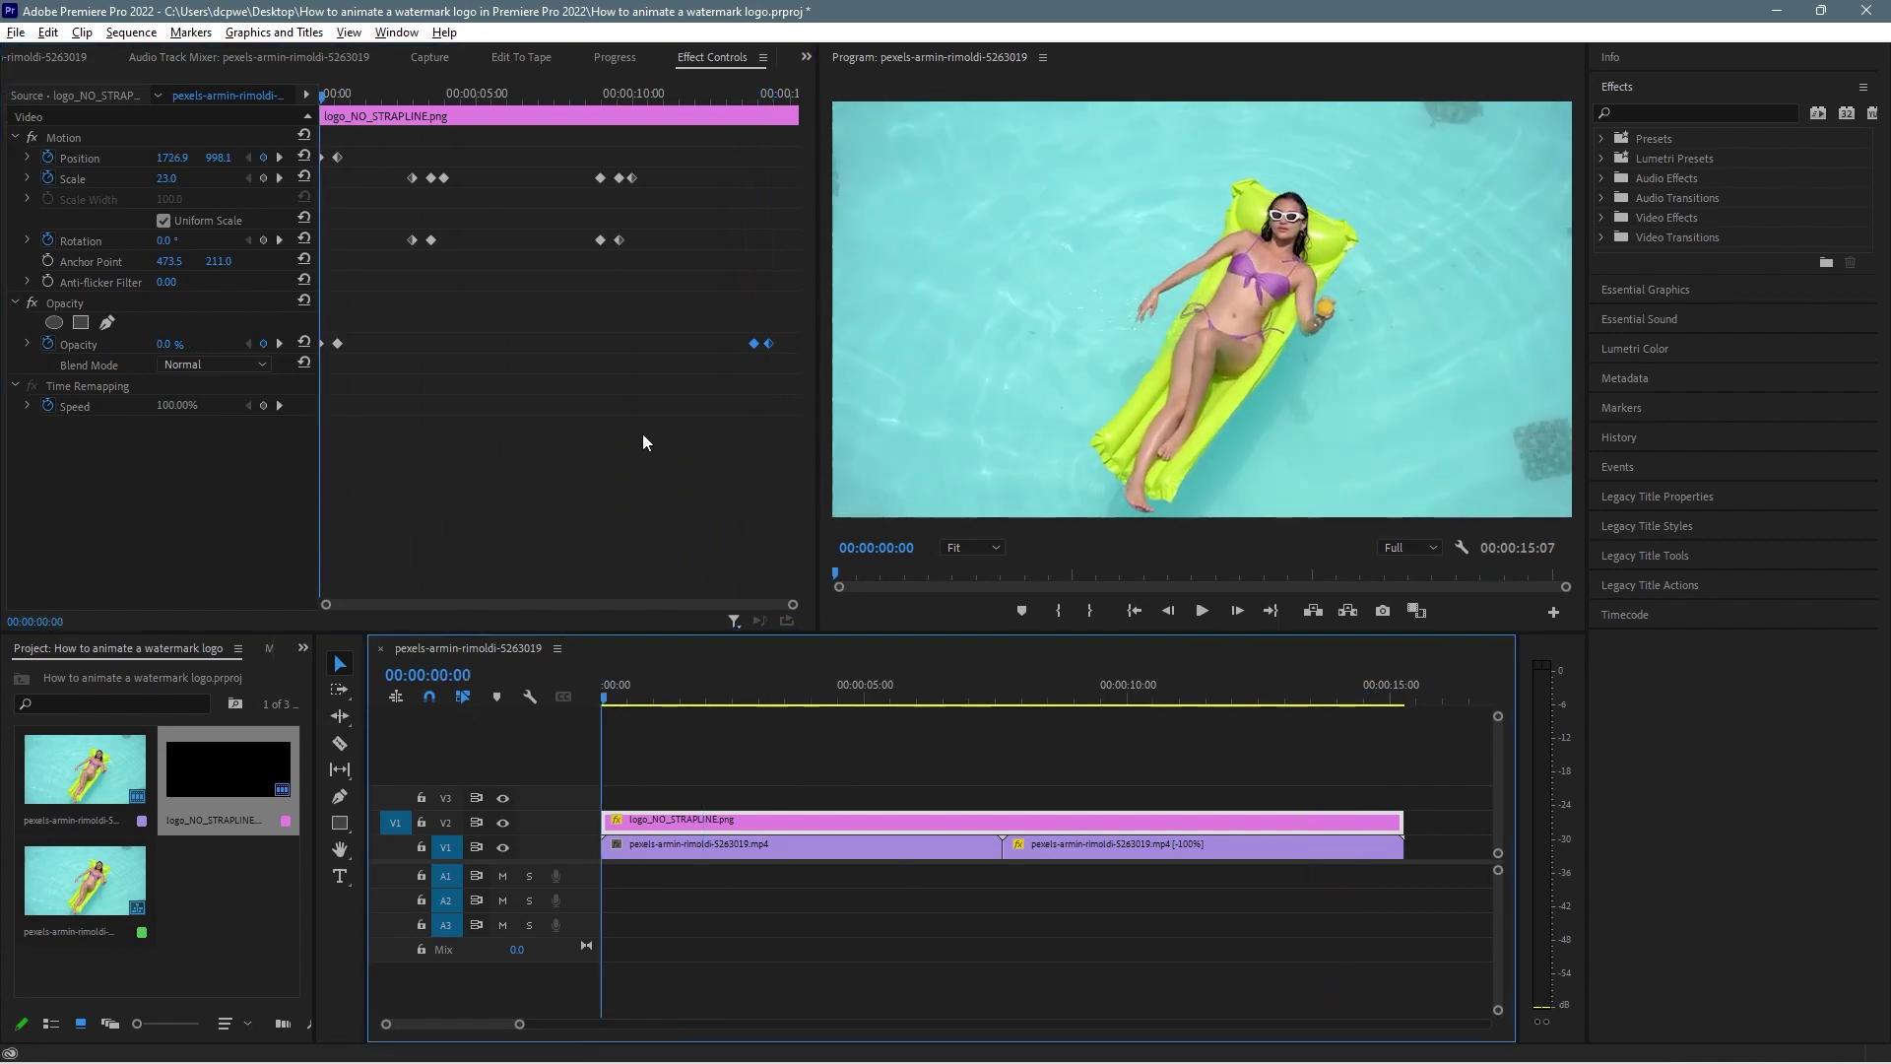
Move the opening Position and Opacity keyframes together about 0.6 seconds later and play the sequence from the start
{"action": "key", "text": "space"}
{"action": "key", "text": "space"}
{"action": "left_click", "coordinate": [360, 372]}
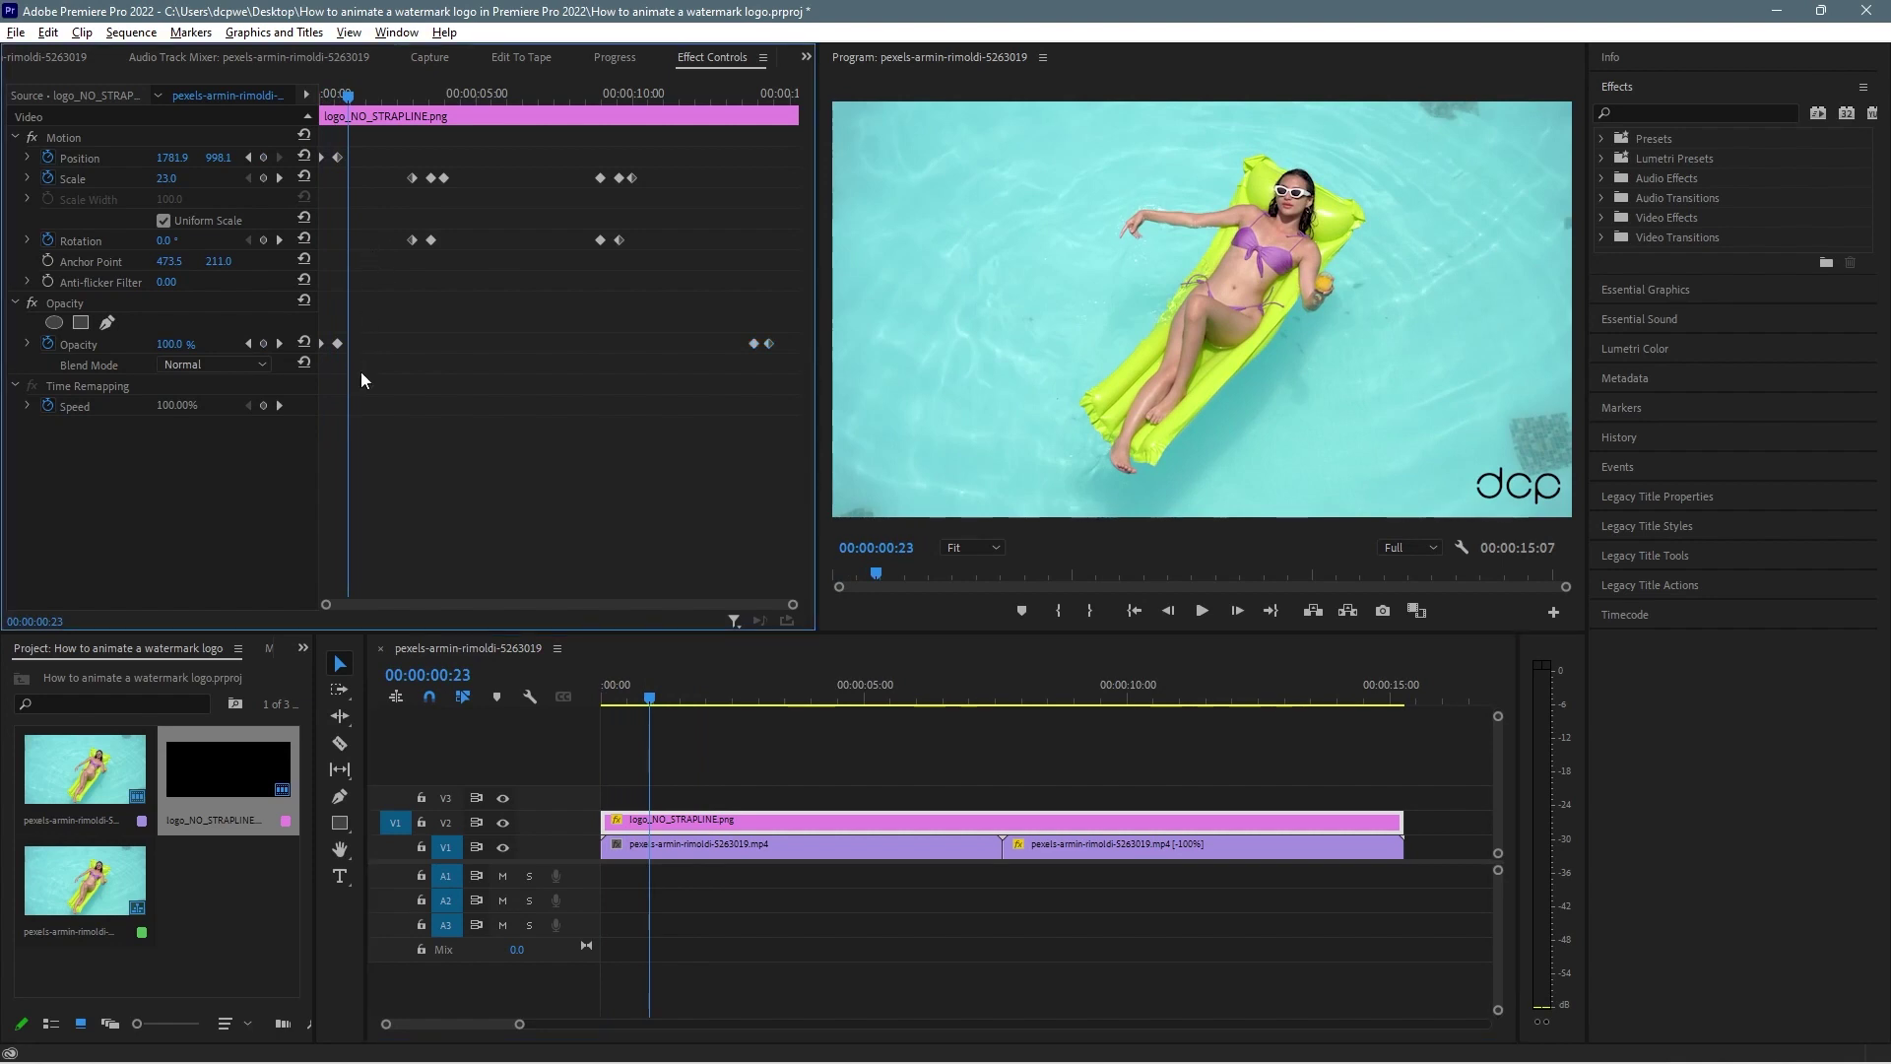
{"action": "left_click_drag", "start_coordinate": [377, 367], "coordinate": [361, 157]}
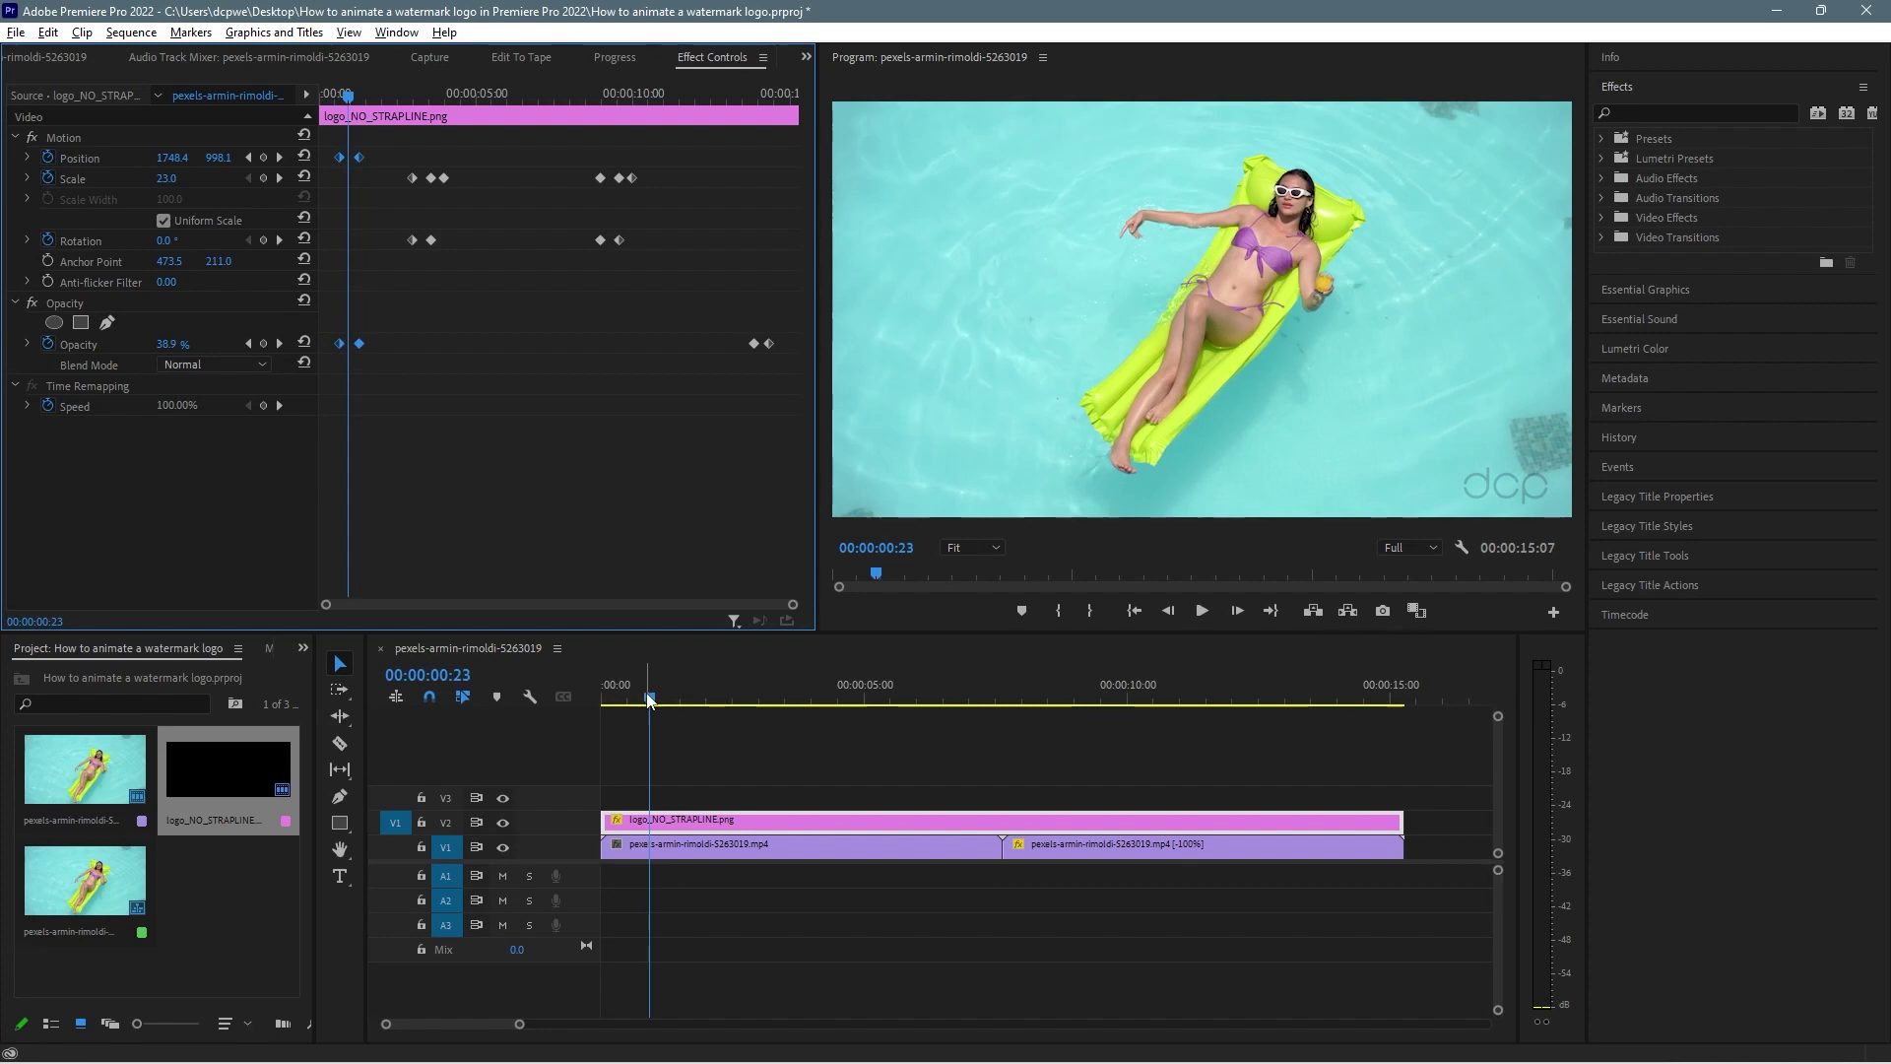
{"action": "left_click", "coordinate": [553, 688]}
{"action": "key", "text": "Home"}
{"action": "key", "text": "space"}
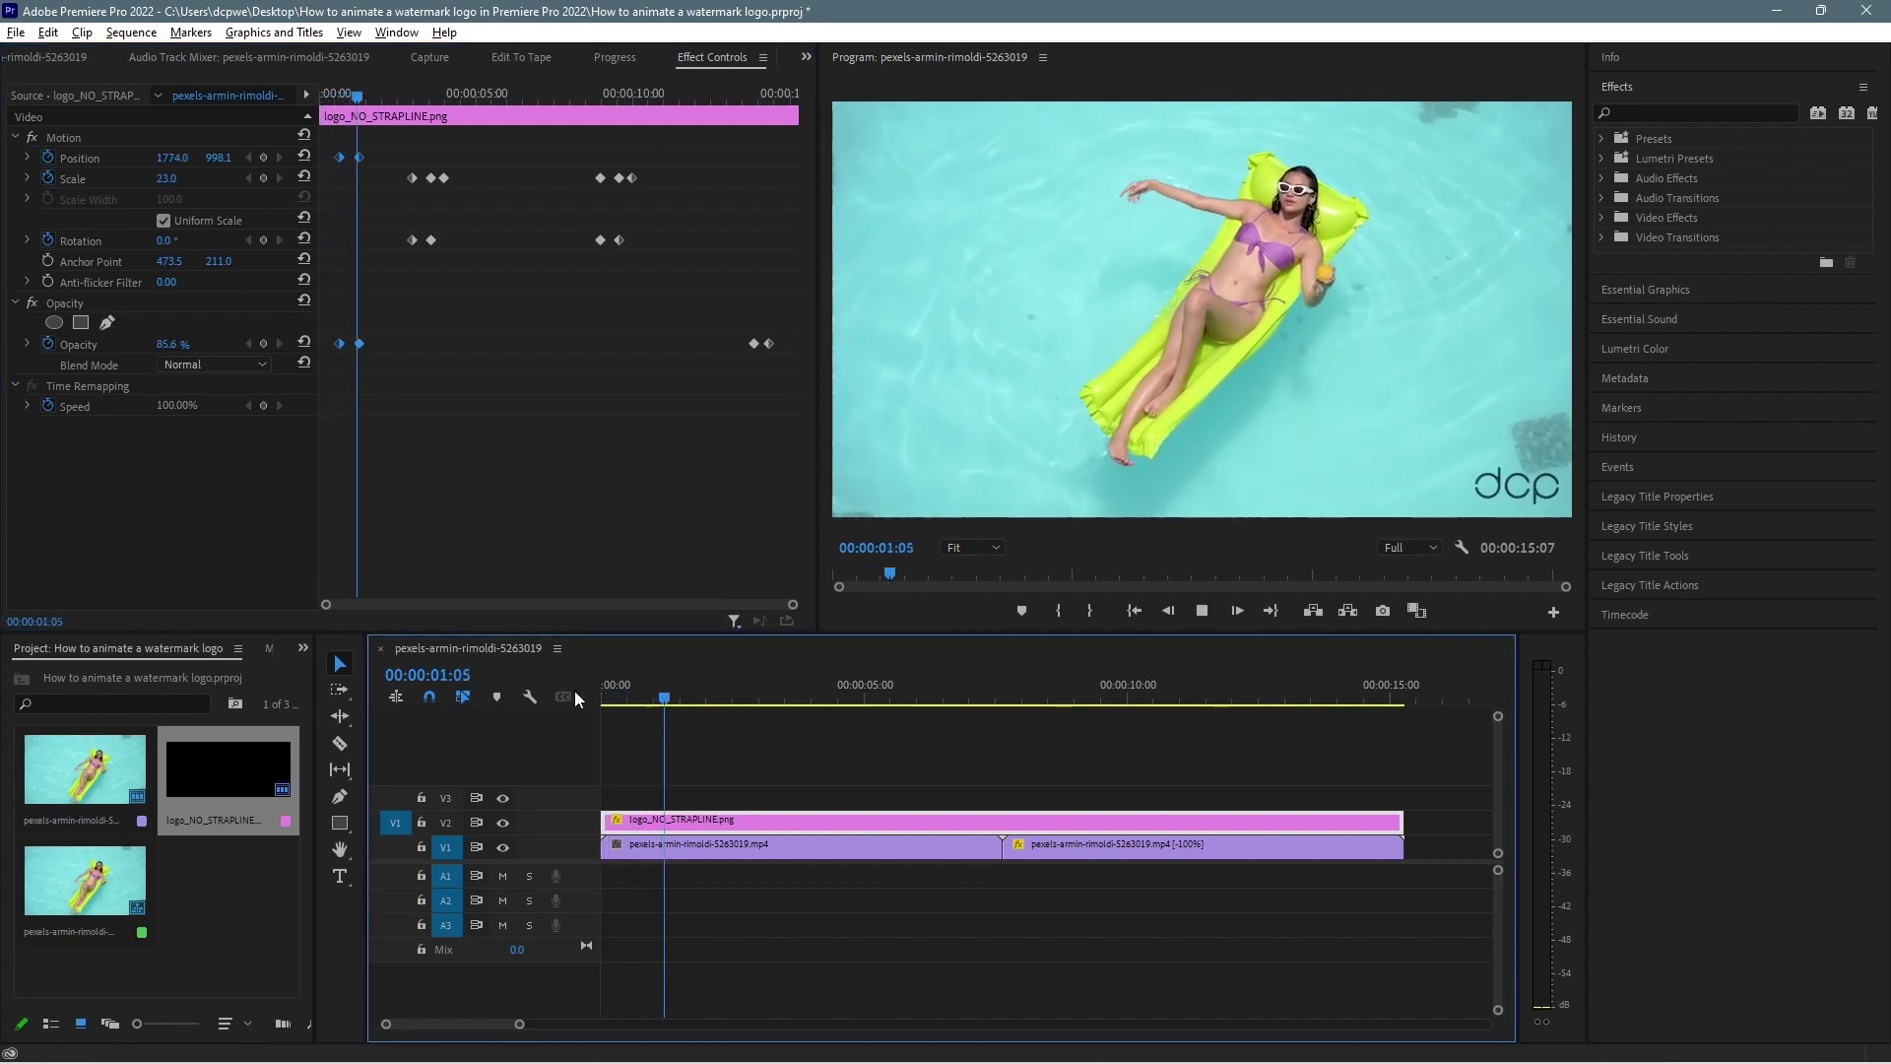
{"action": "key", "text": "space"}
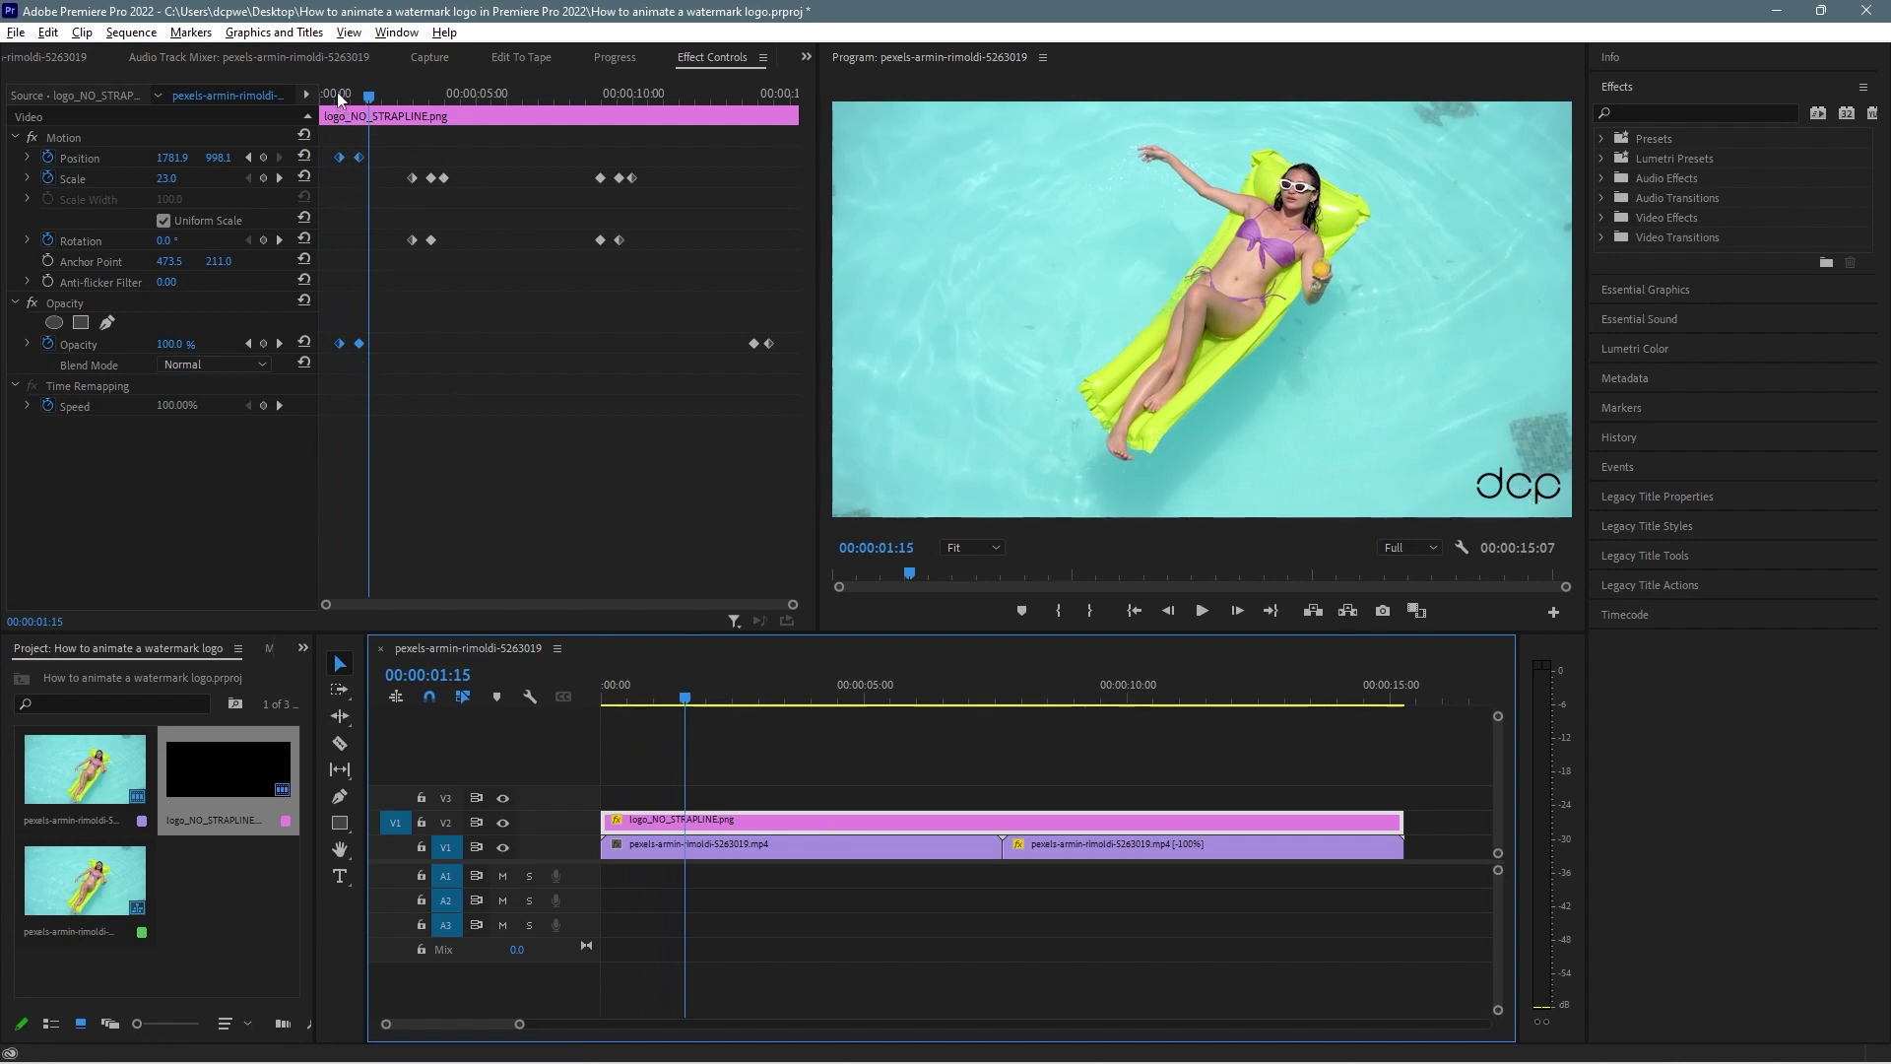
Replay the logo's entrance, move all Scale and Rotation keyframes about 1.2 seconds later and the opening Position and Opacity keyframes slightly later
{"action": "left_click_drag", "start_coordinate": [338, 97], "coordinate": [320, 95]}
{"action": "key", "text": "space"}
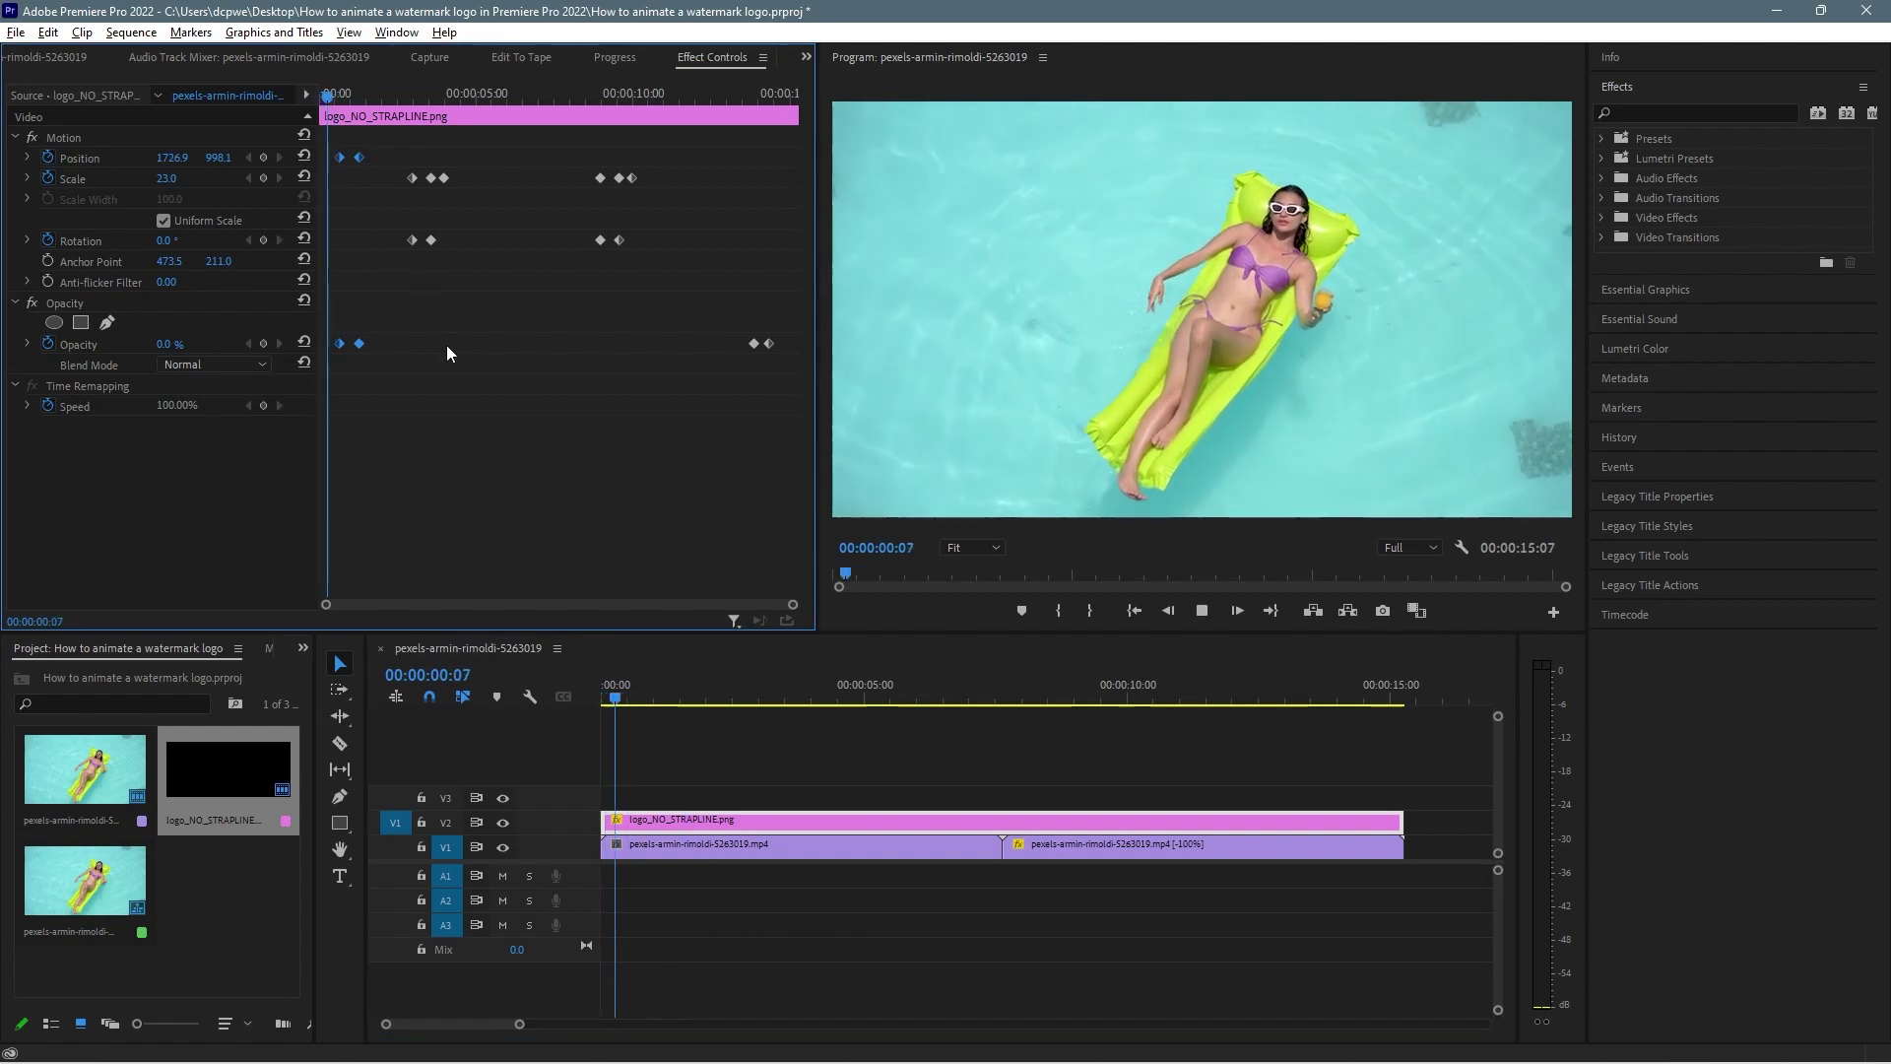
{"action": "key", "text": "space"}
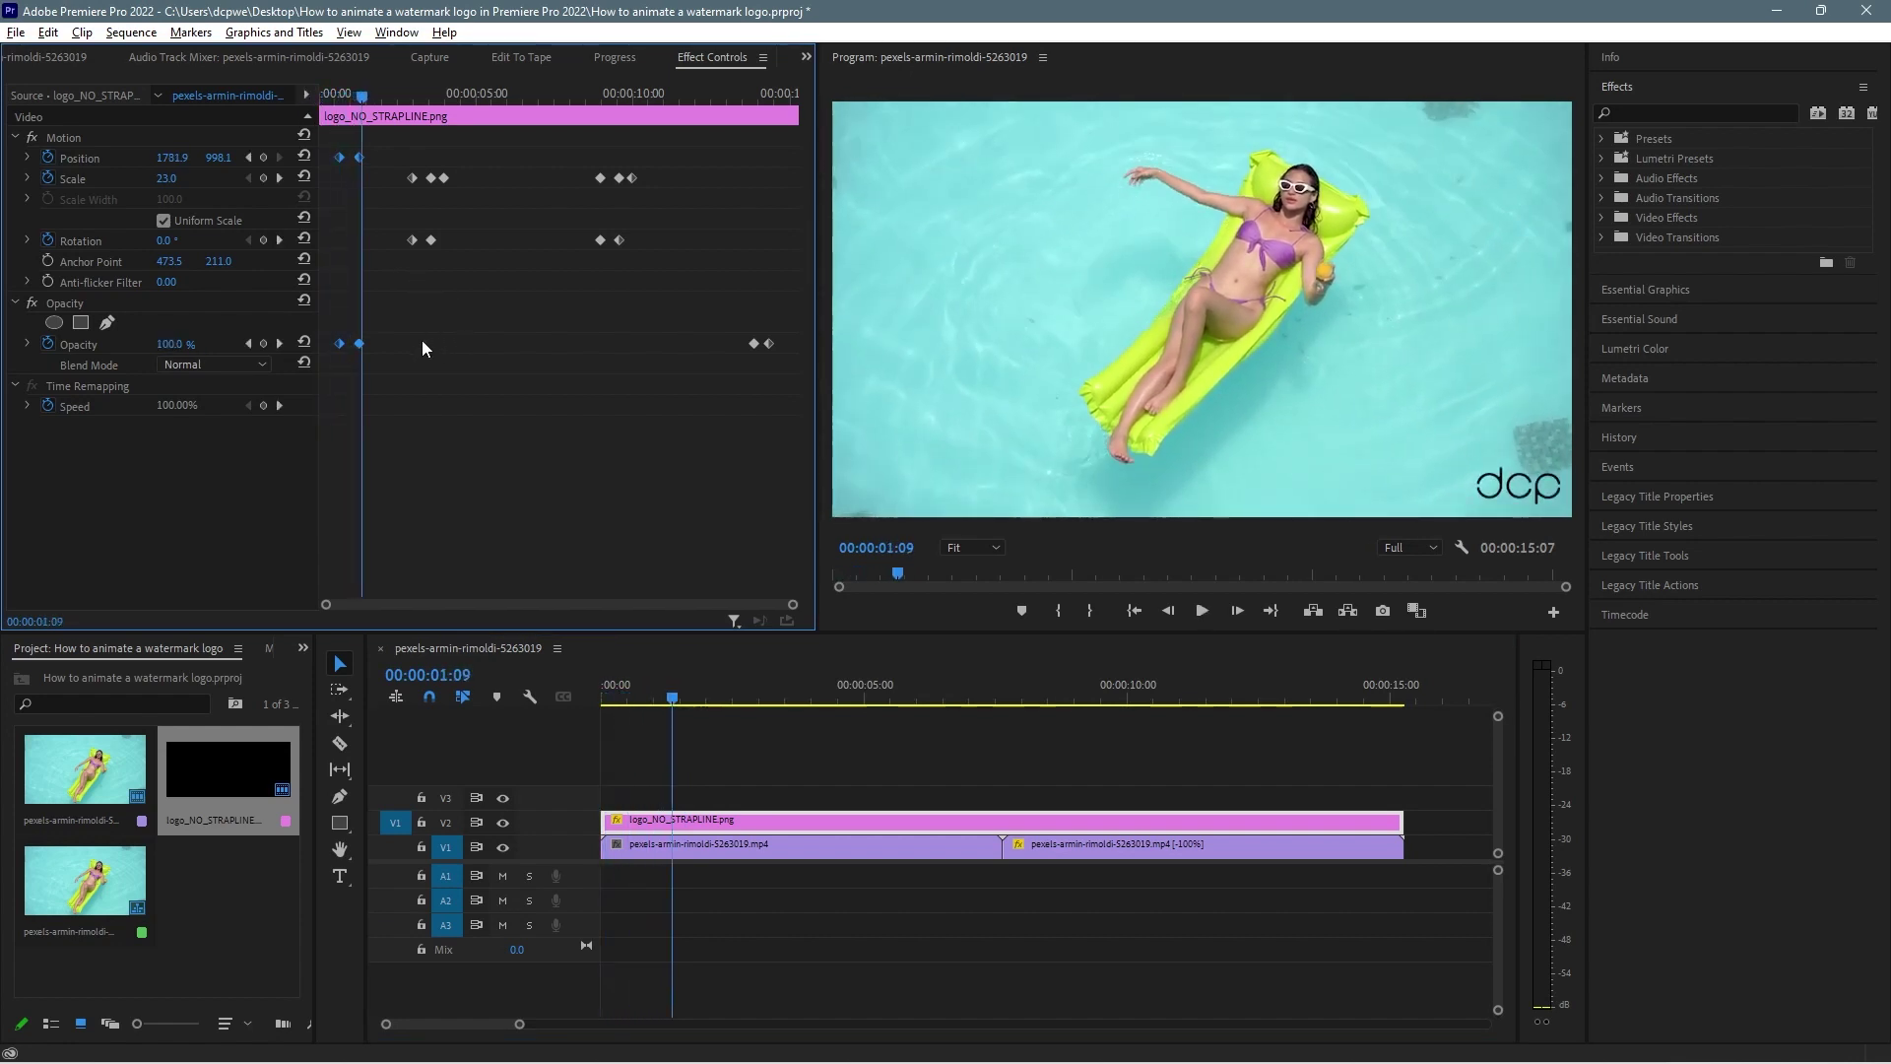
{"action": "left_click", "coordinate": [323, 97]}
{"action": "key", "text": "space"}
{"action": "key", "text": "space"}
{"action": "left_click_drag", "start_coordinate": [718, 159], "coordinate": [405, 248]}
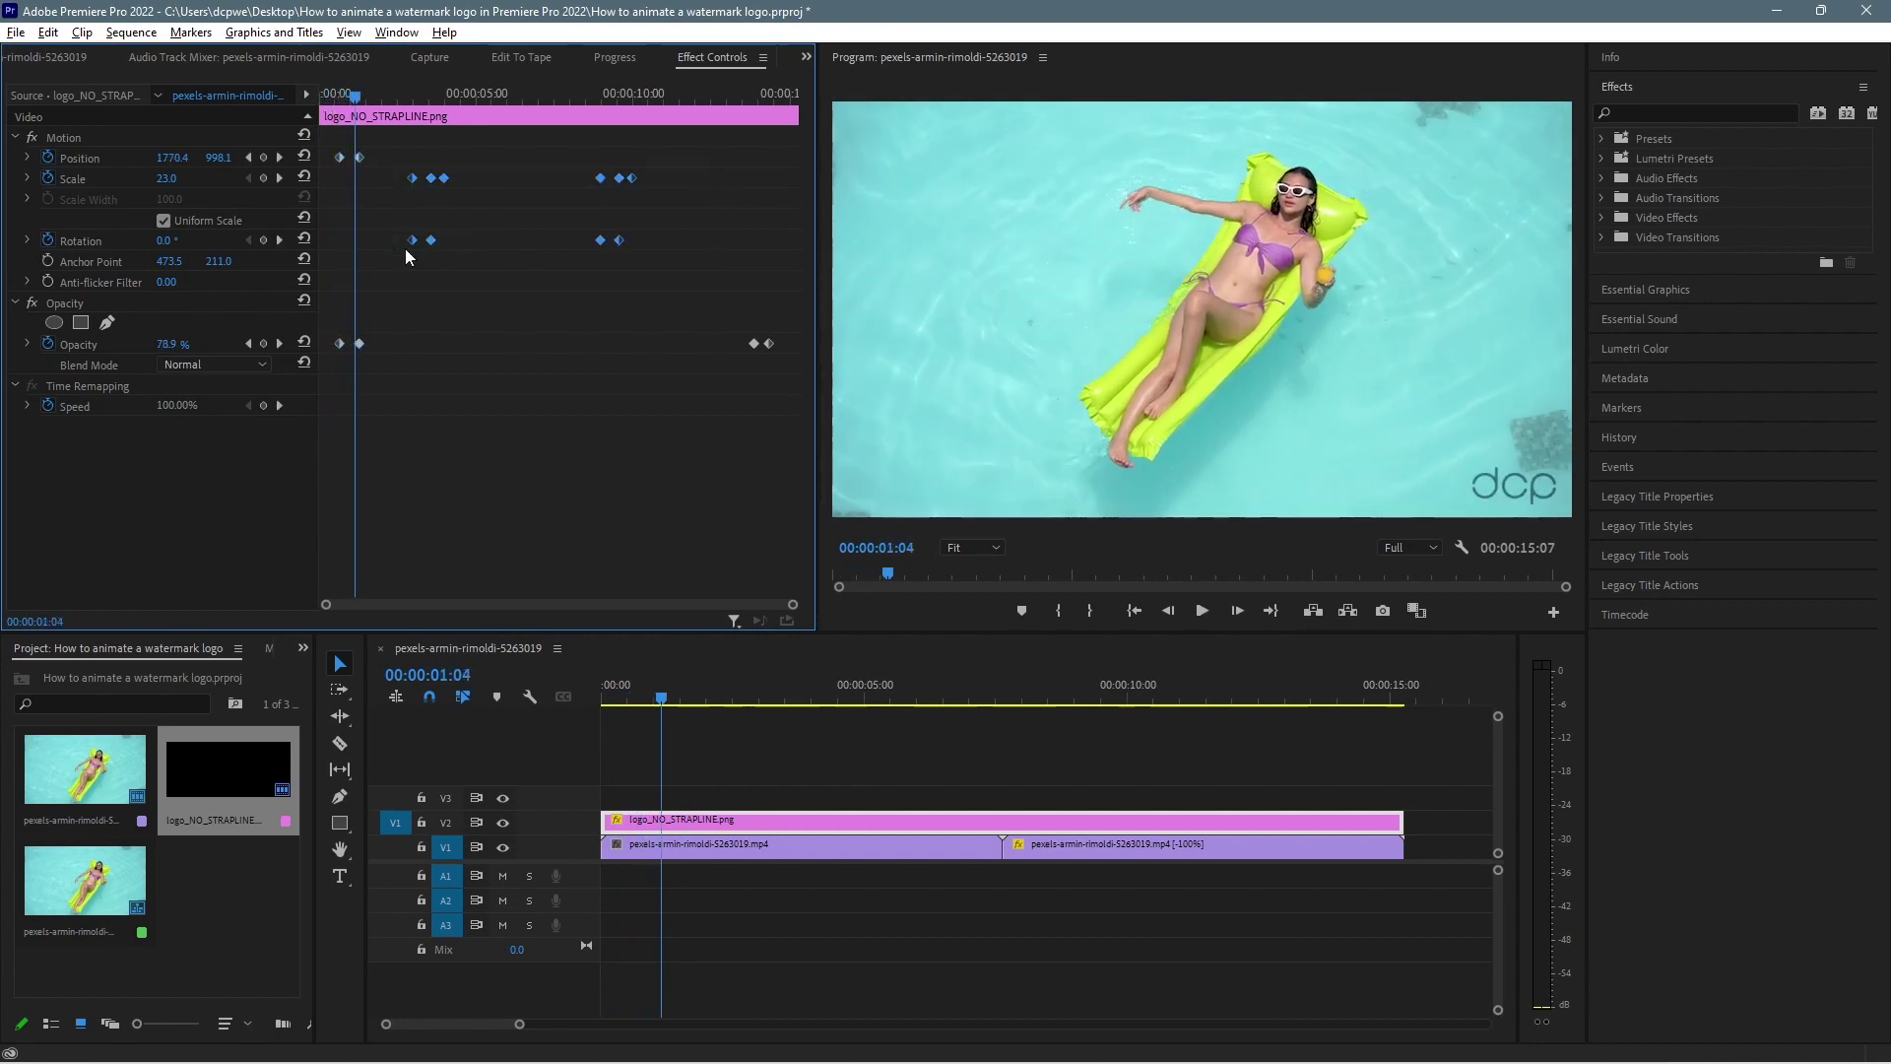
{"action": "left_click_drag", "start_coordinate": [444, 177], "coordinate": [481, 187]}
{"action": "left_click_drag", "start_coordinate": [328, 141], "coordinate": [371, 341]}
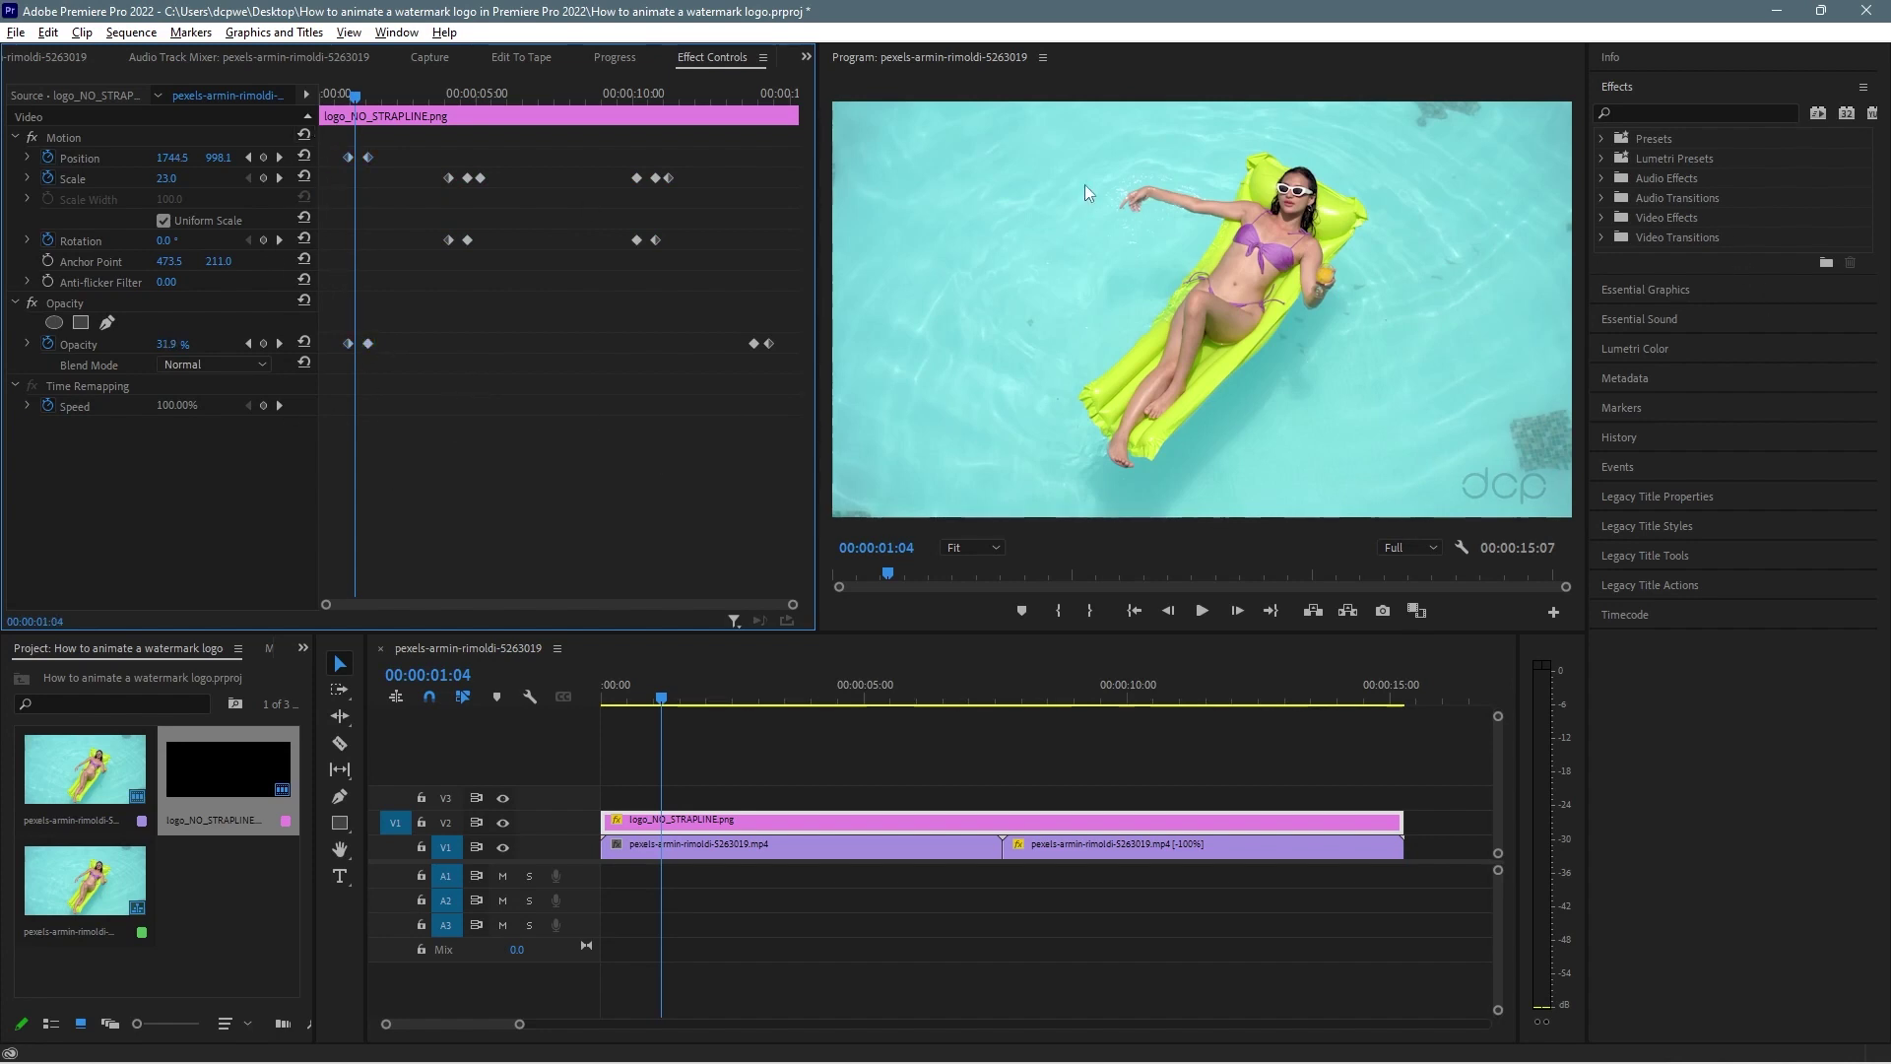
Find the Cross Dissolve effect among the Dissolve video transitions
{"action": "left_click", "coordinate": [1602, 237]}
{"action": "left_click", "coordinate": [1615, 277]}
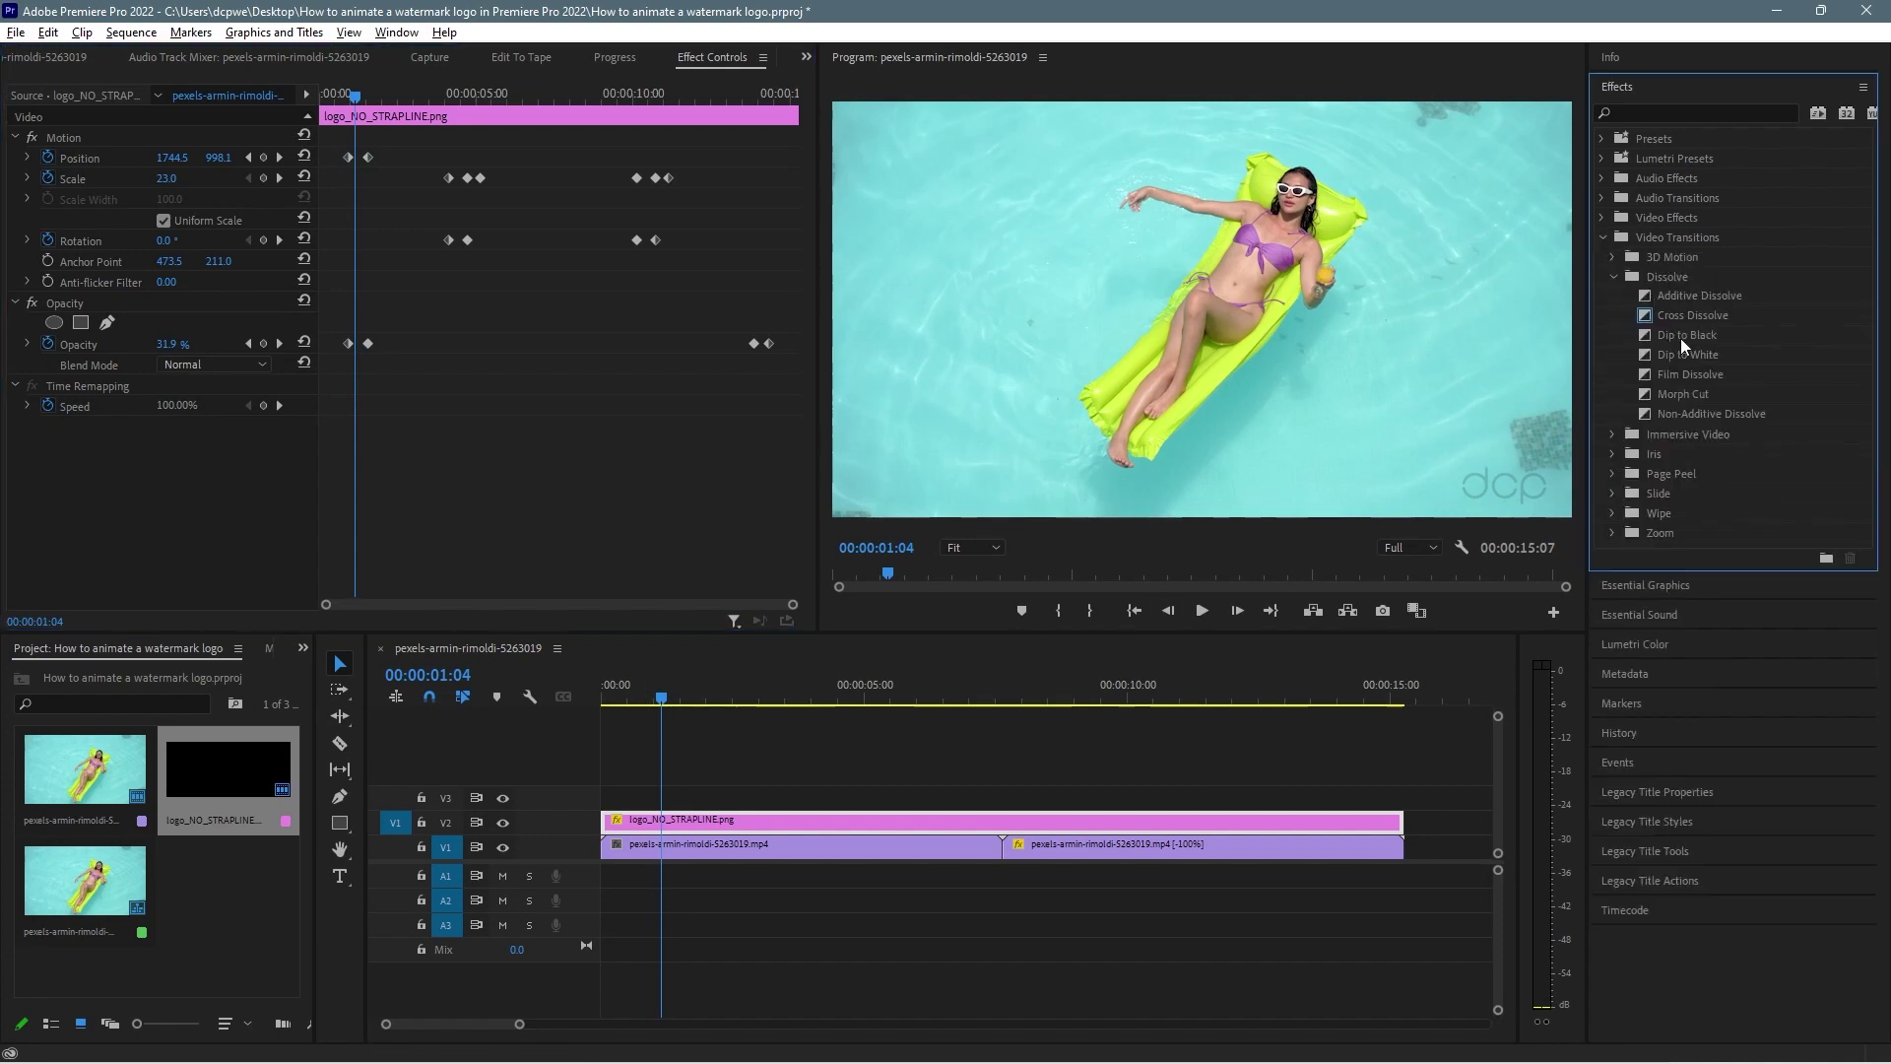
{"action": "left_click", "coordinate": [1671, 317]}
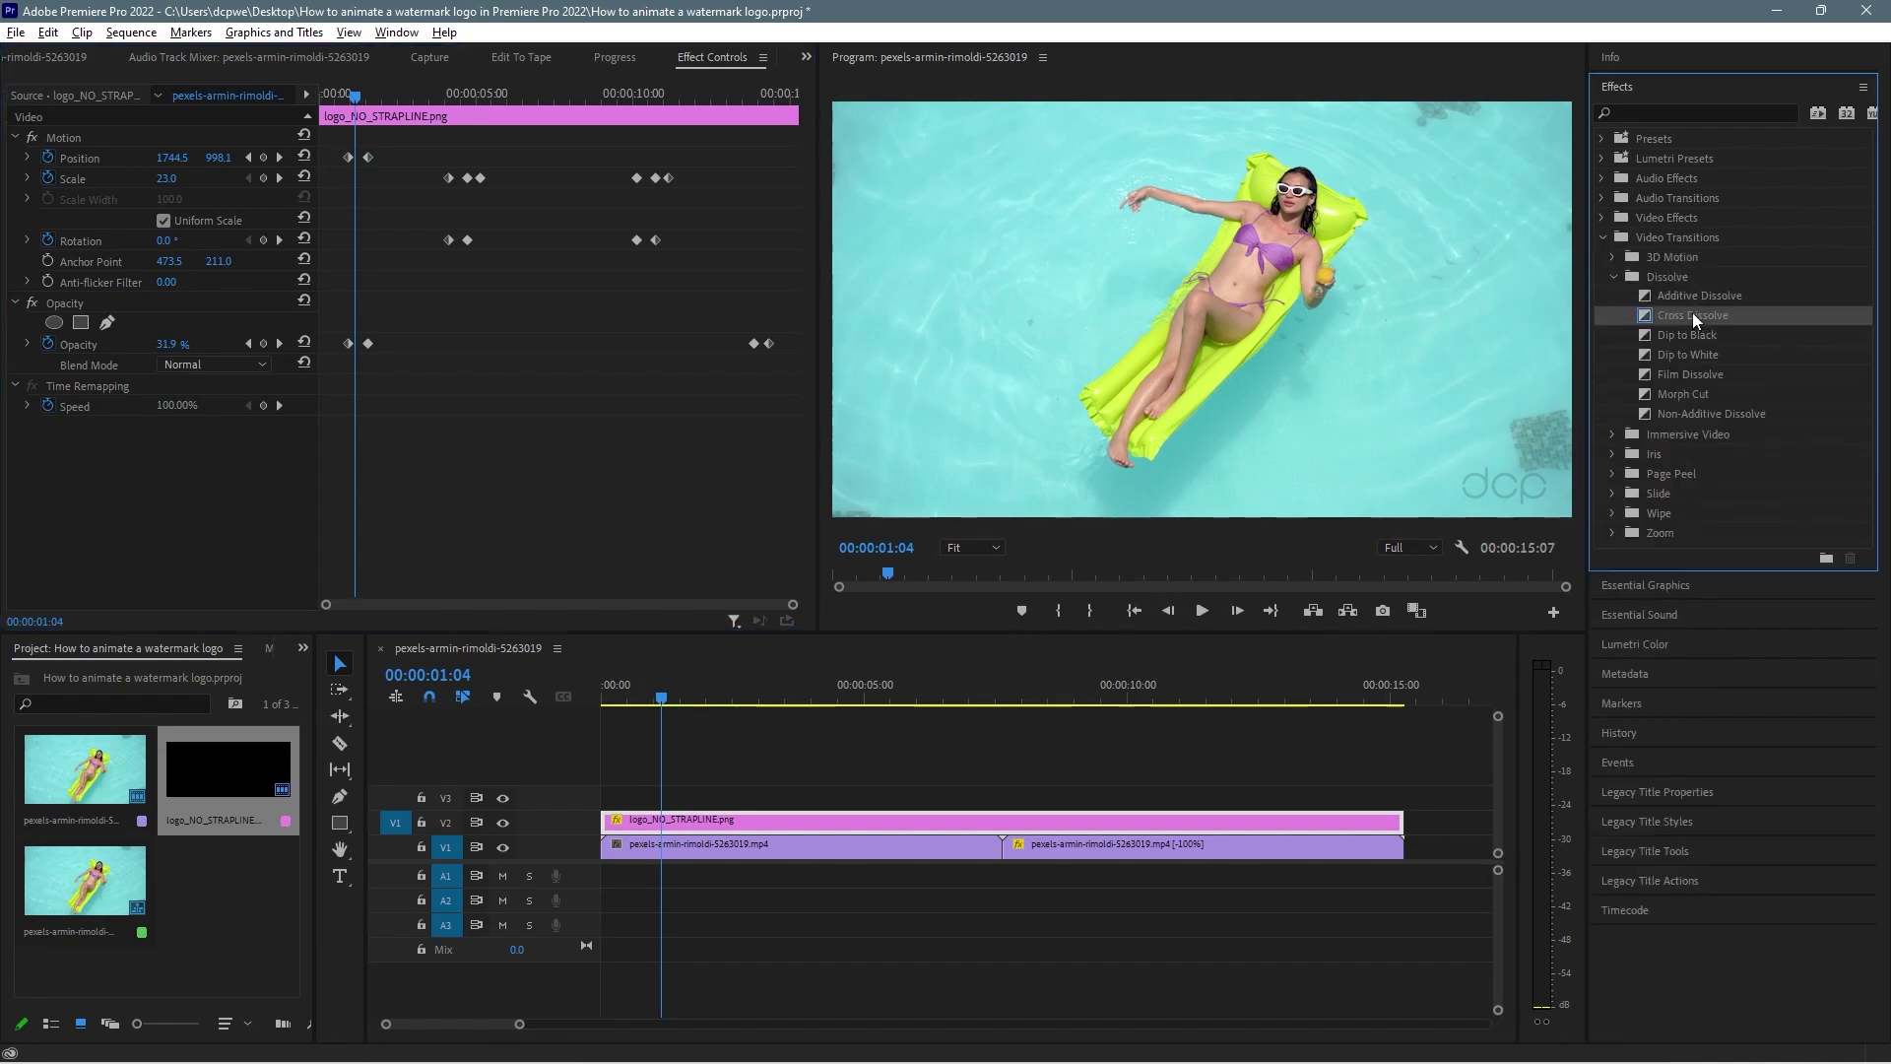
{"action": "left_click_drag", "start_coordinate": [1692, 316], "coordinate": [607, 817]}
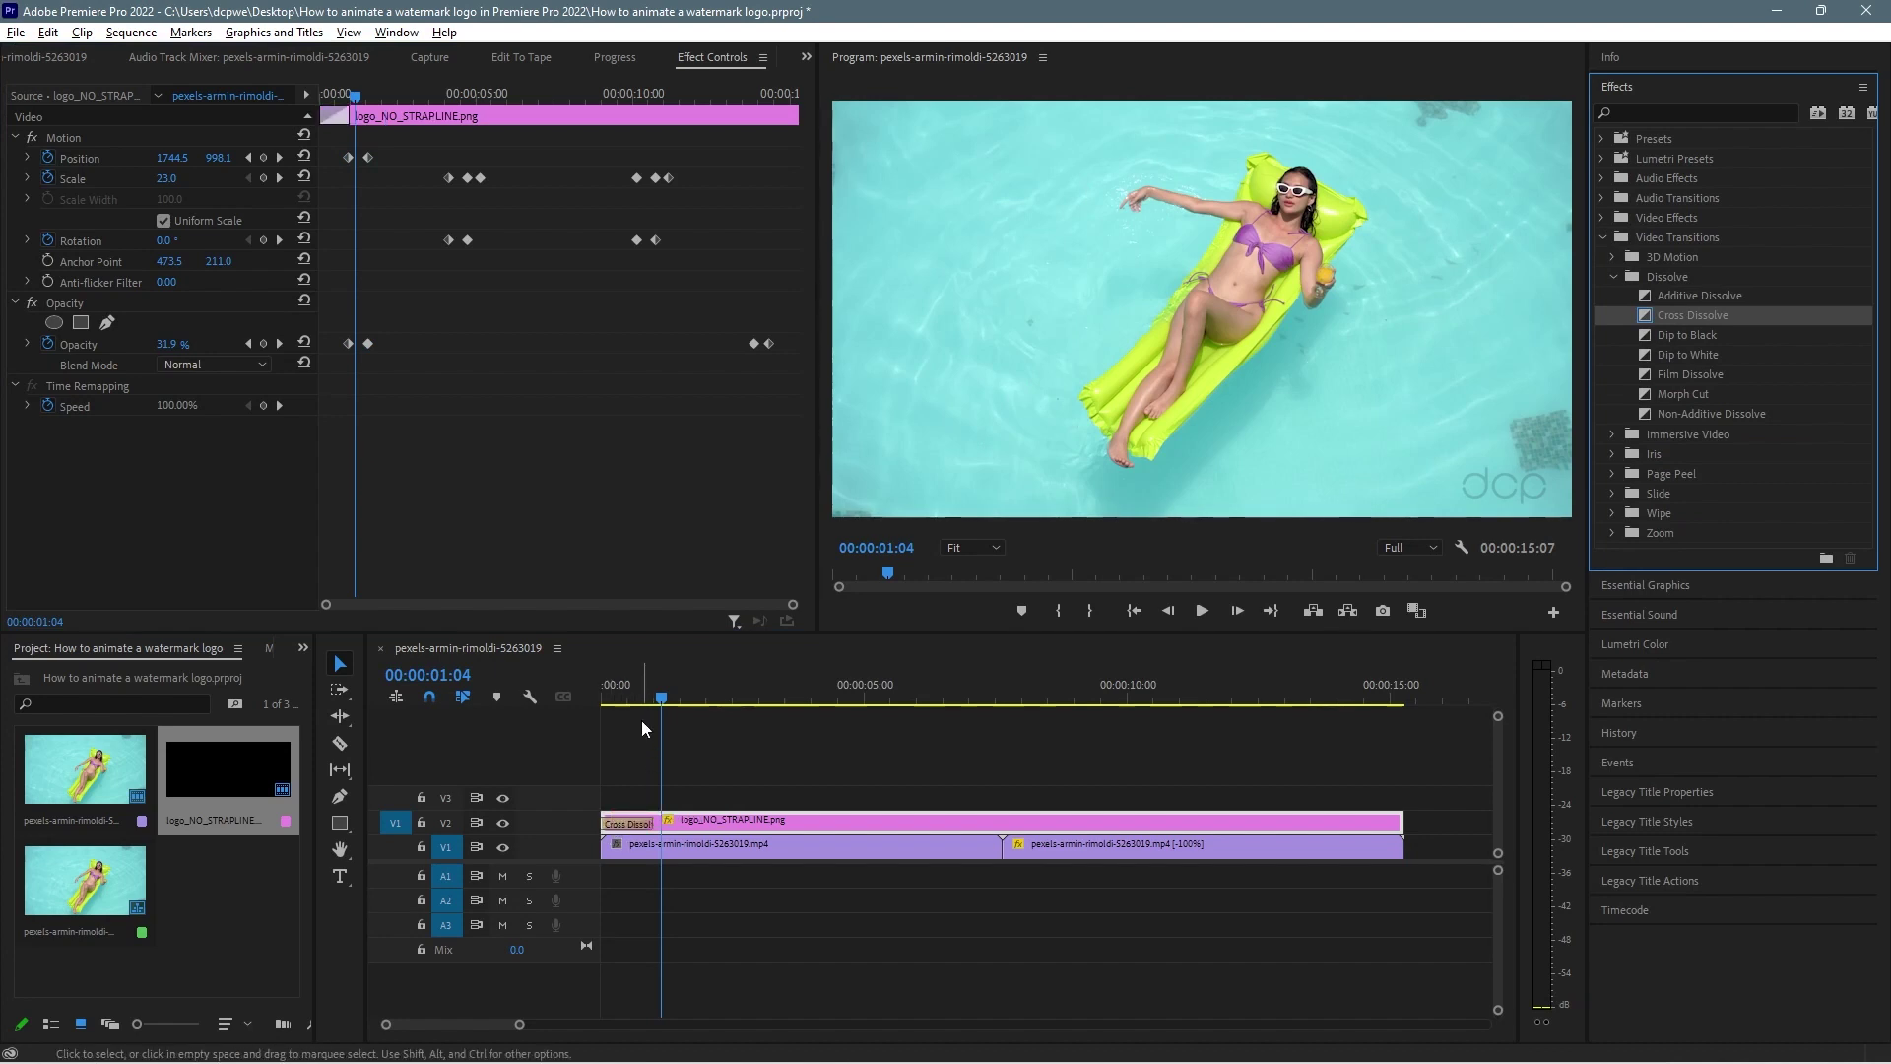
{"action": "left_click_drag", "start_coordinate": [625, 696], "coordinate": [591, 773]}
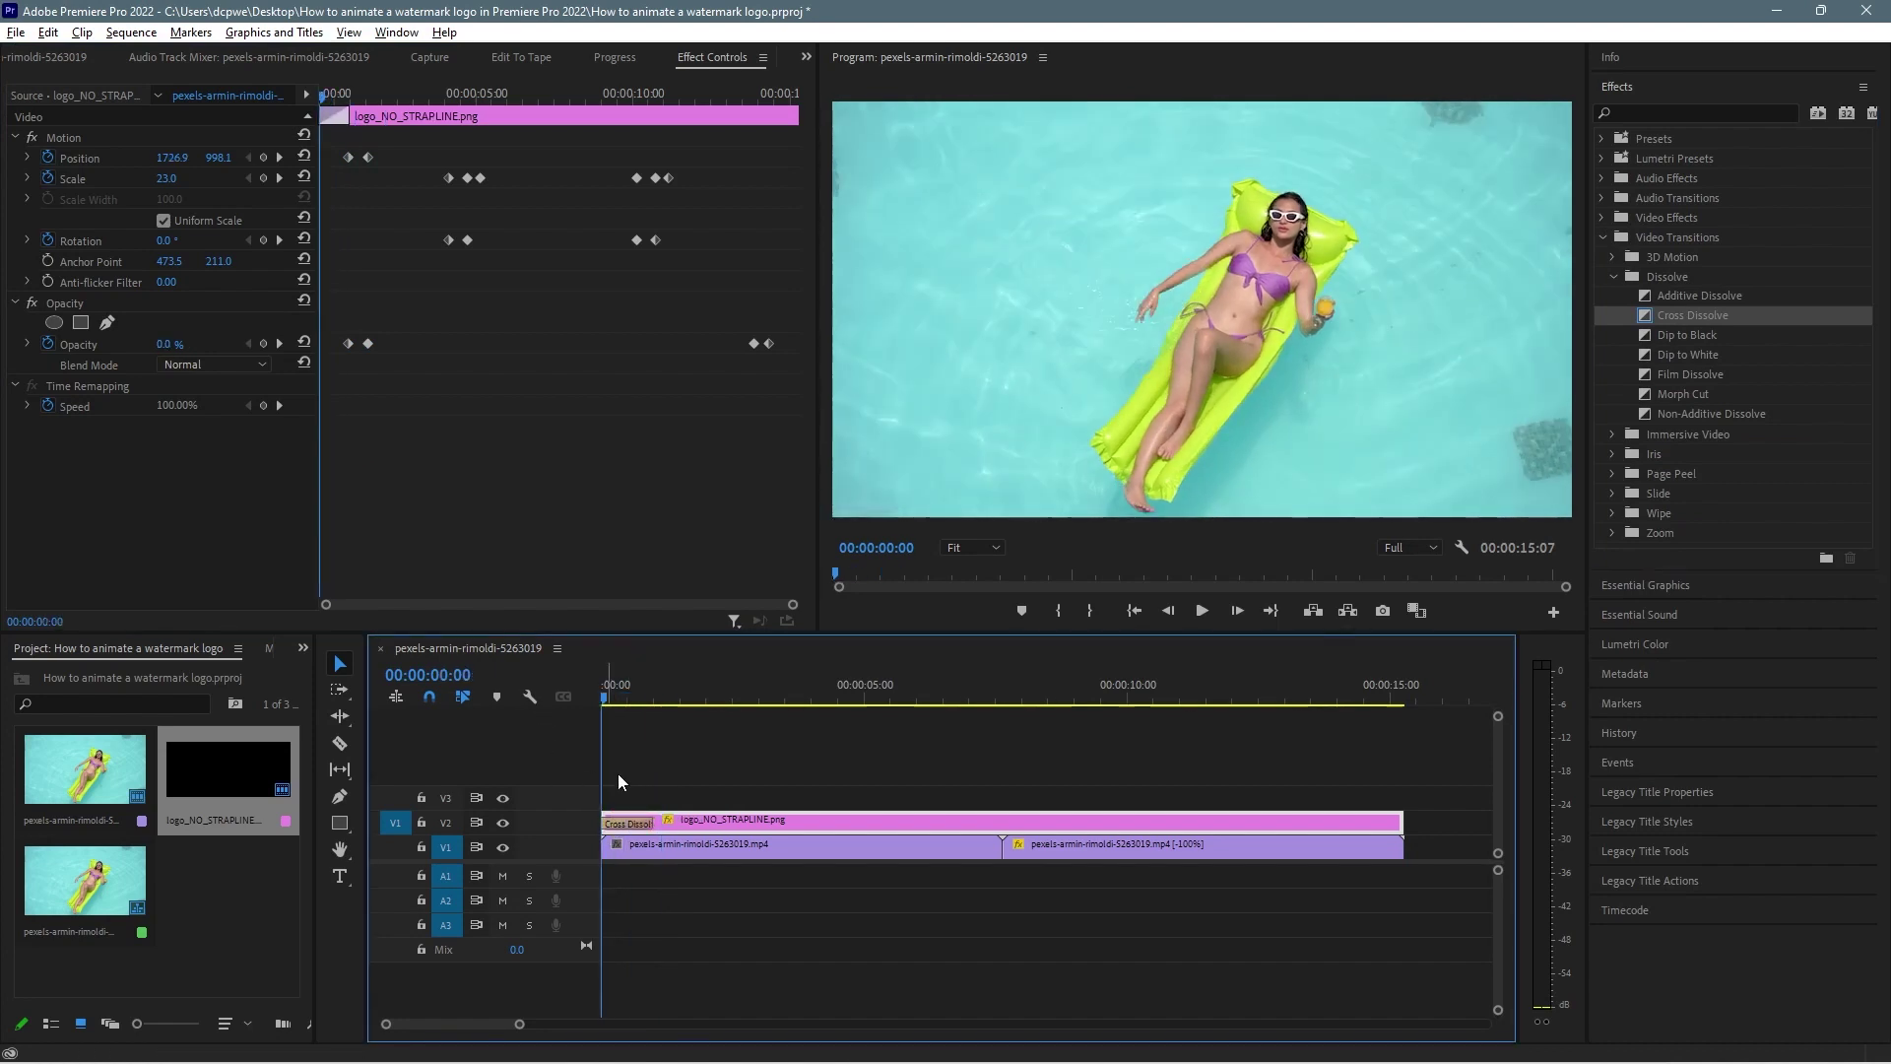
{"action": "key", "text": "ctrl+z"}
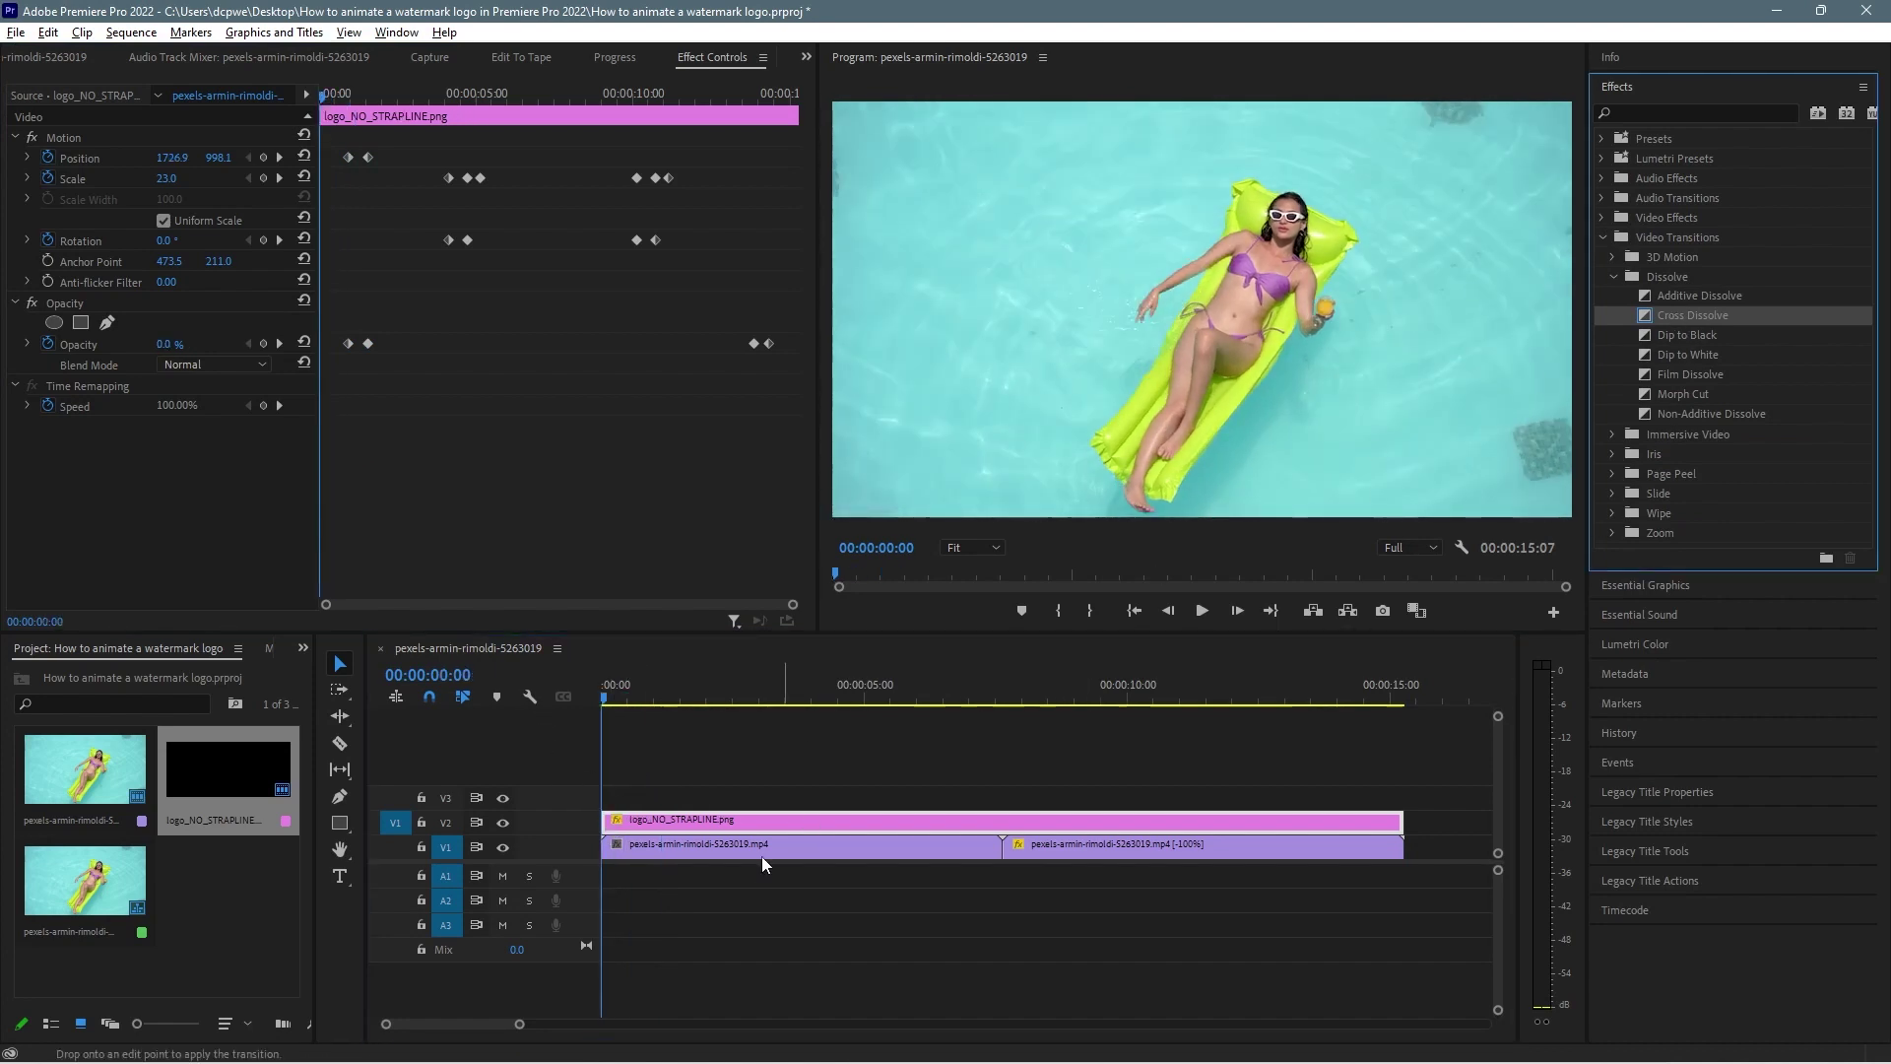
Add a Cross Dissolve at the start of the first V1 video clip and another at the end of the last V1 clip
{"action": "left_click_drag", "start_coordinate": [764, 864], "coordinate": [621, 865]}
{"action": "key", "text": "space"}
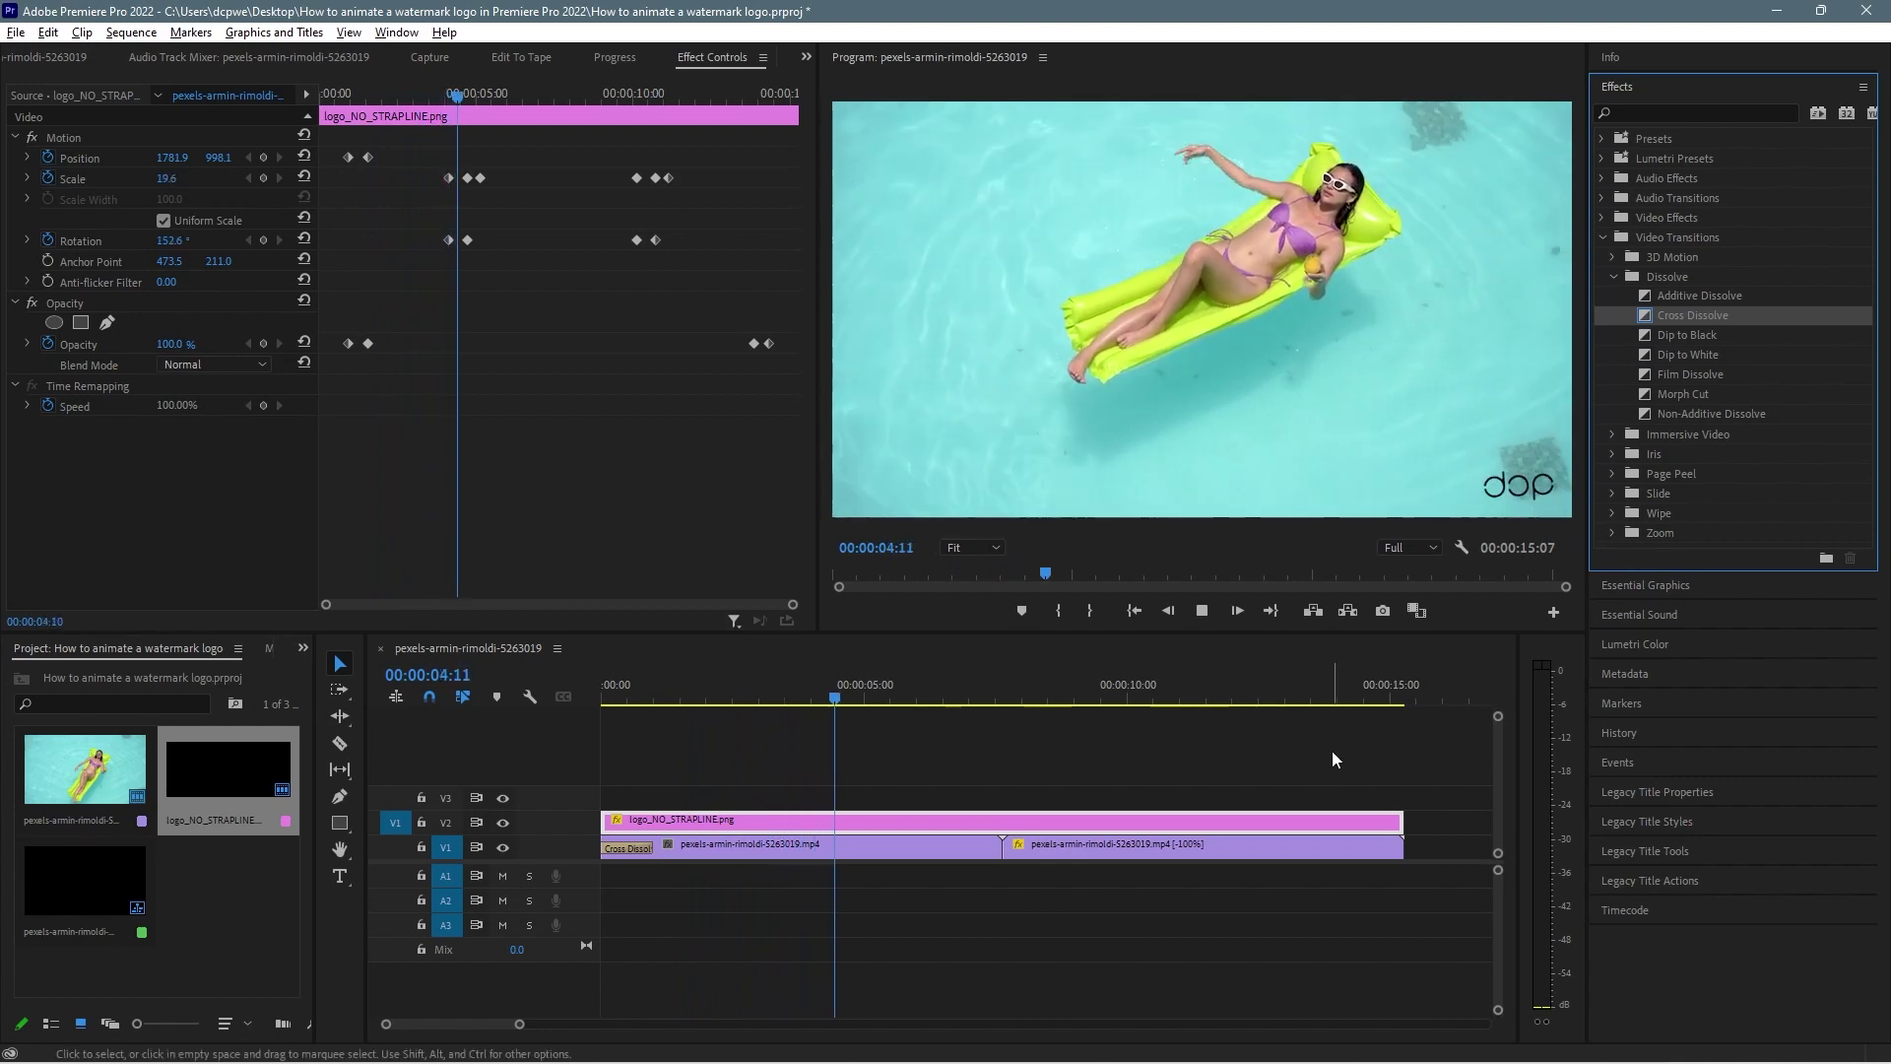
{"action": "key", "text": "space"}
{"action": "left_click_drag", "start_coordinate": [1693, 315], "coordinate": [1393, 850]}
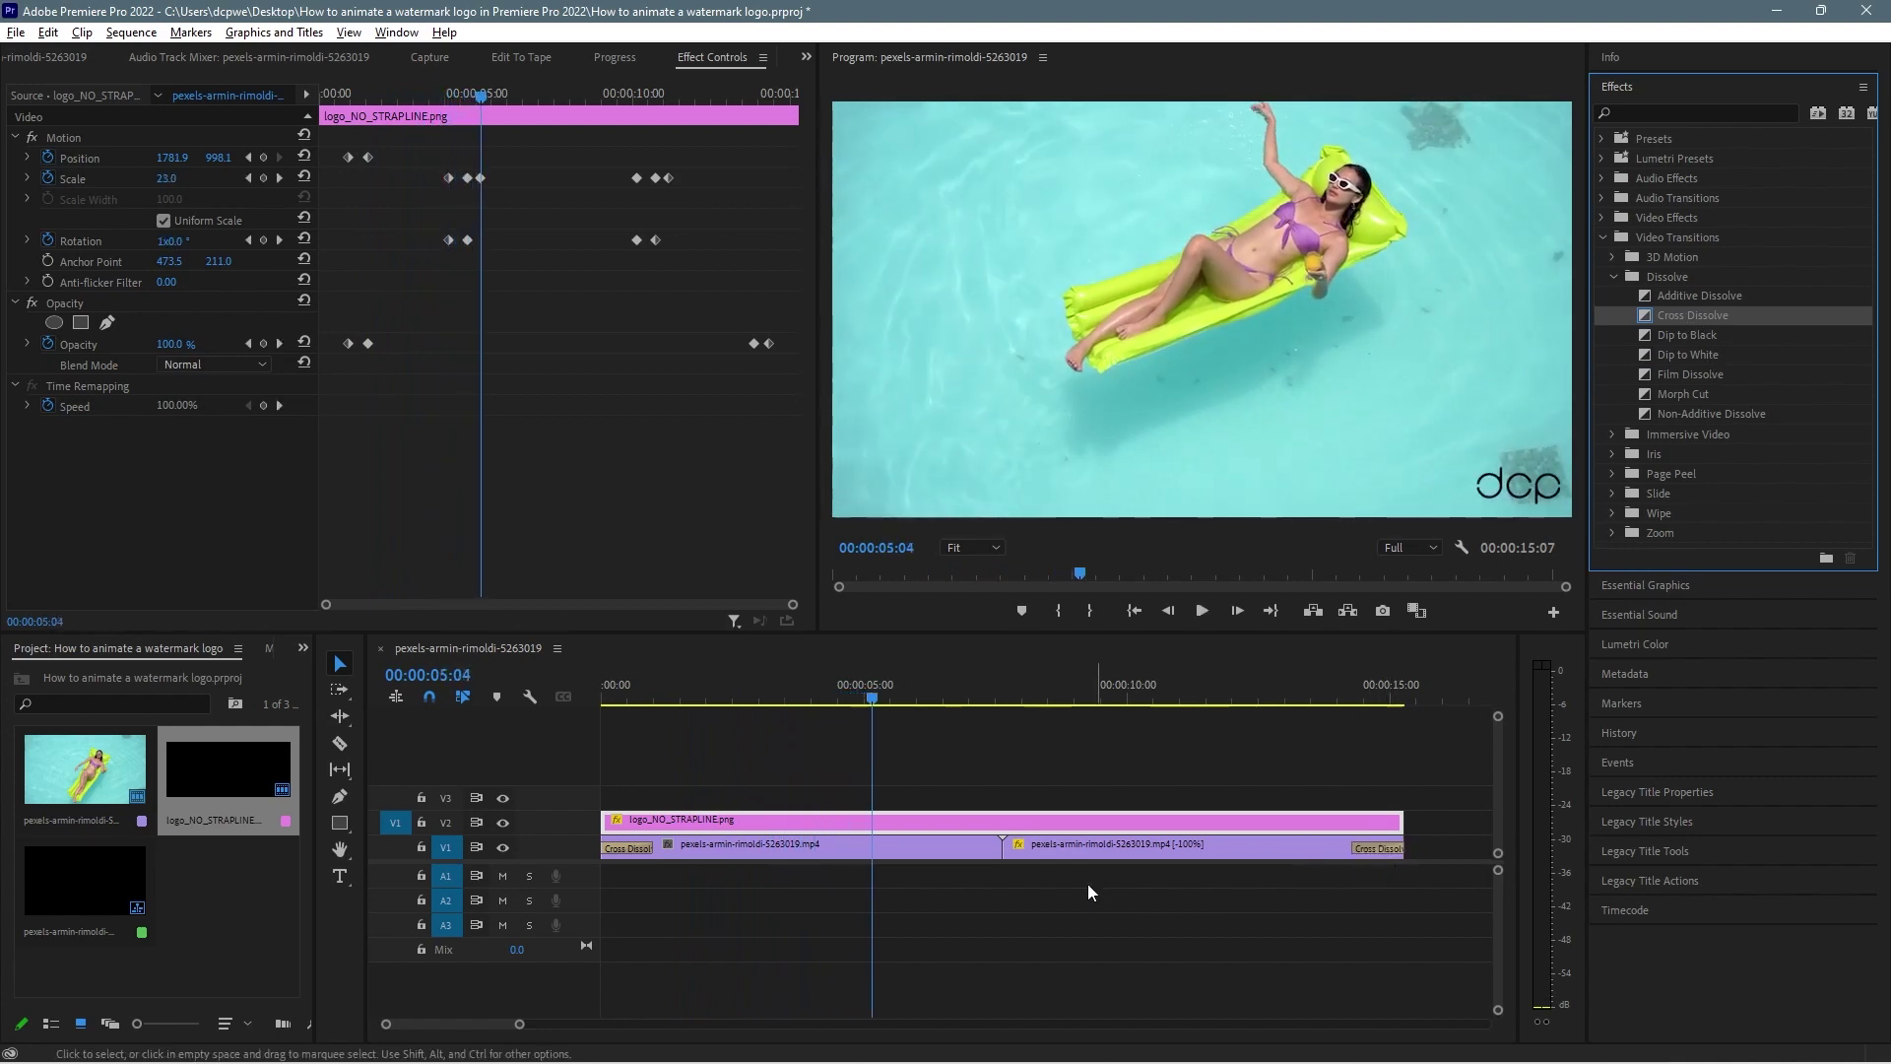
Render and play the whole sequence from its start, and scrub back from the end to 00:00:06:05
{"action": "left_click", "coordinate": [487, 741]}
{"action": "key", "text": "Home"}
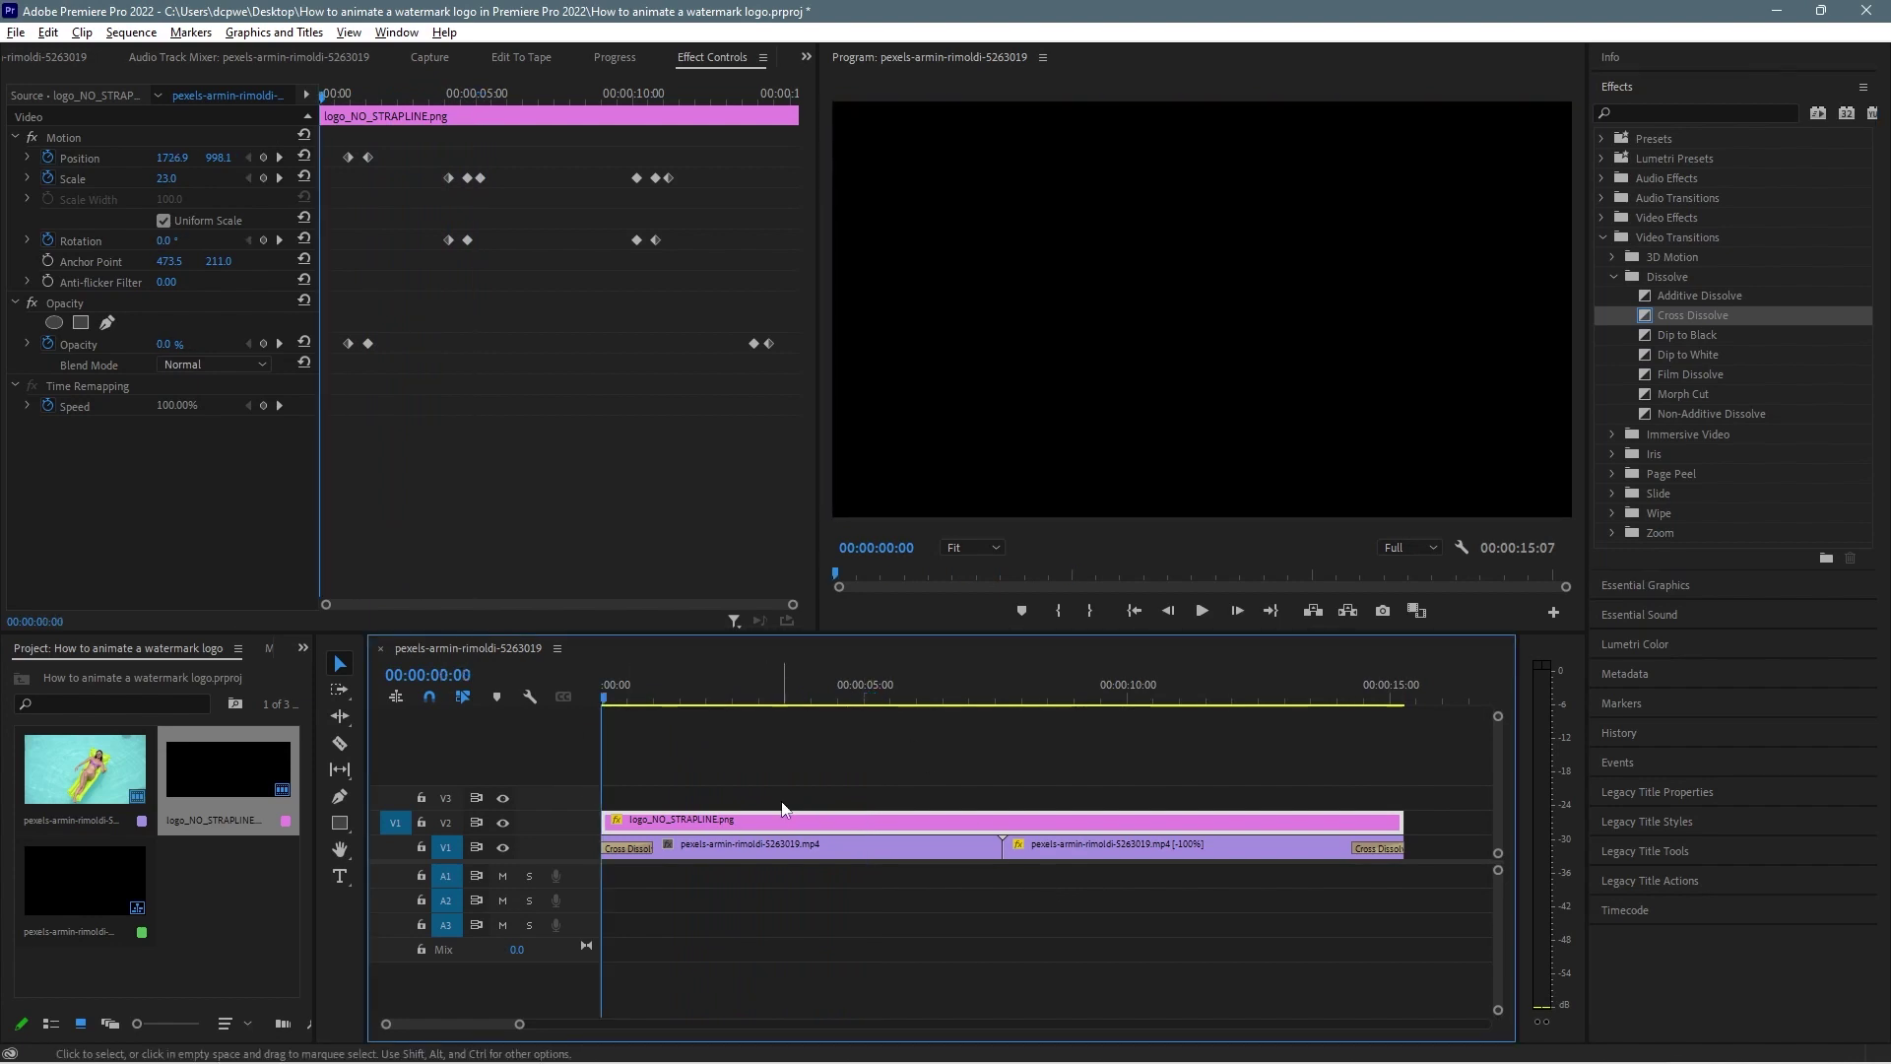
{"action": "key", "text": "Return"}
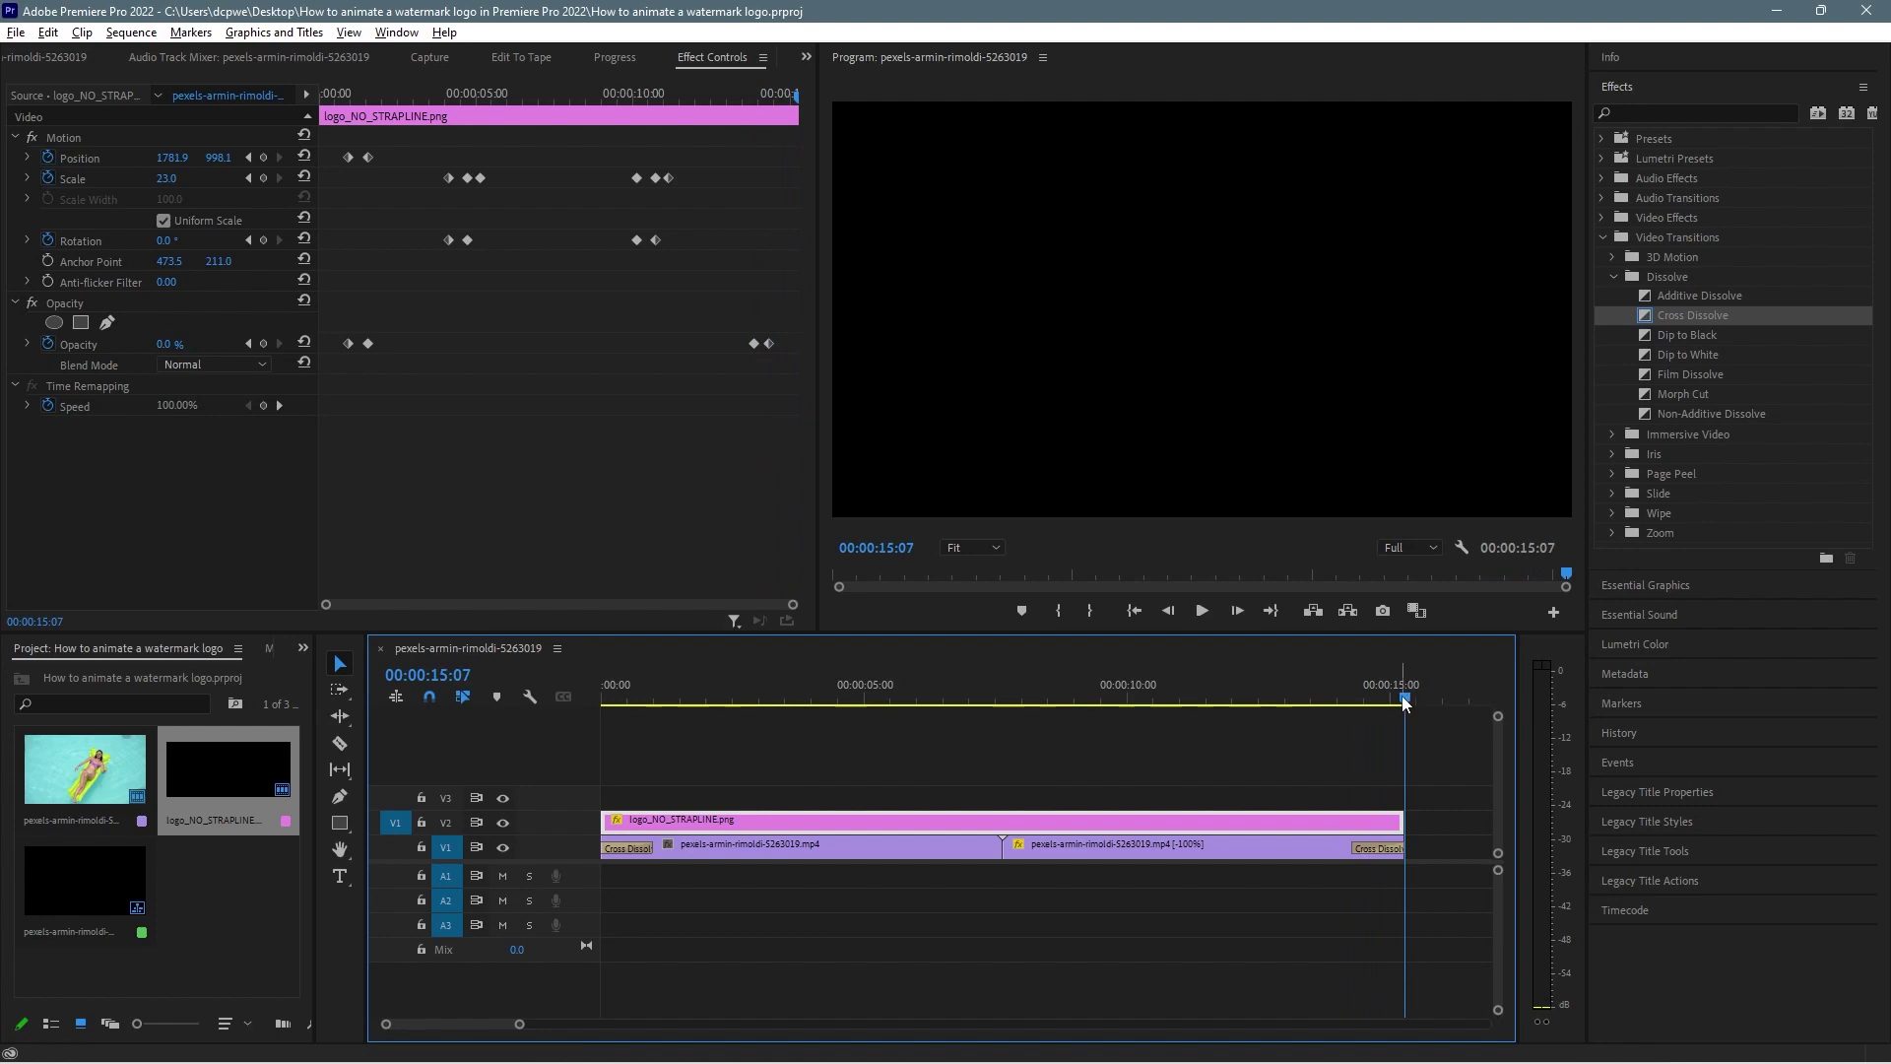
{"action": "mouse_move", "coordinate": [1403, 695]}
{"action": "left_mouse_down"}
{"action": "mouse_move", "coordinate": [593, 735]}
{"action": "mouse_move", "coordinate": [699, 694]}
{"action": "mouse_move", "coordinate": [1376, 695]}
{"action": "left_mouse_up"}
{"action": "left_click", "coordinate": [1010, 699]}
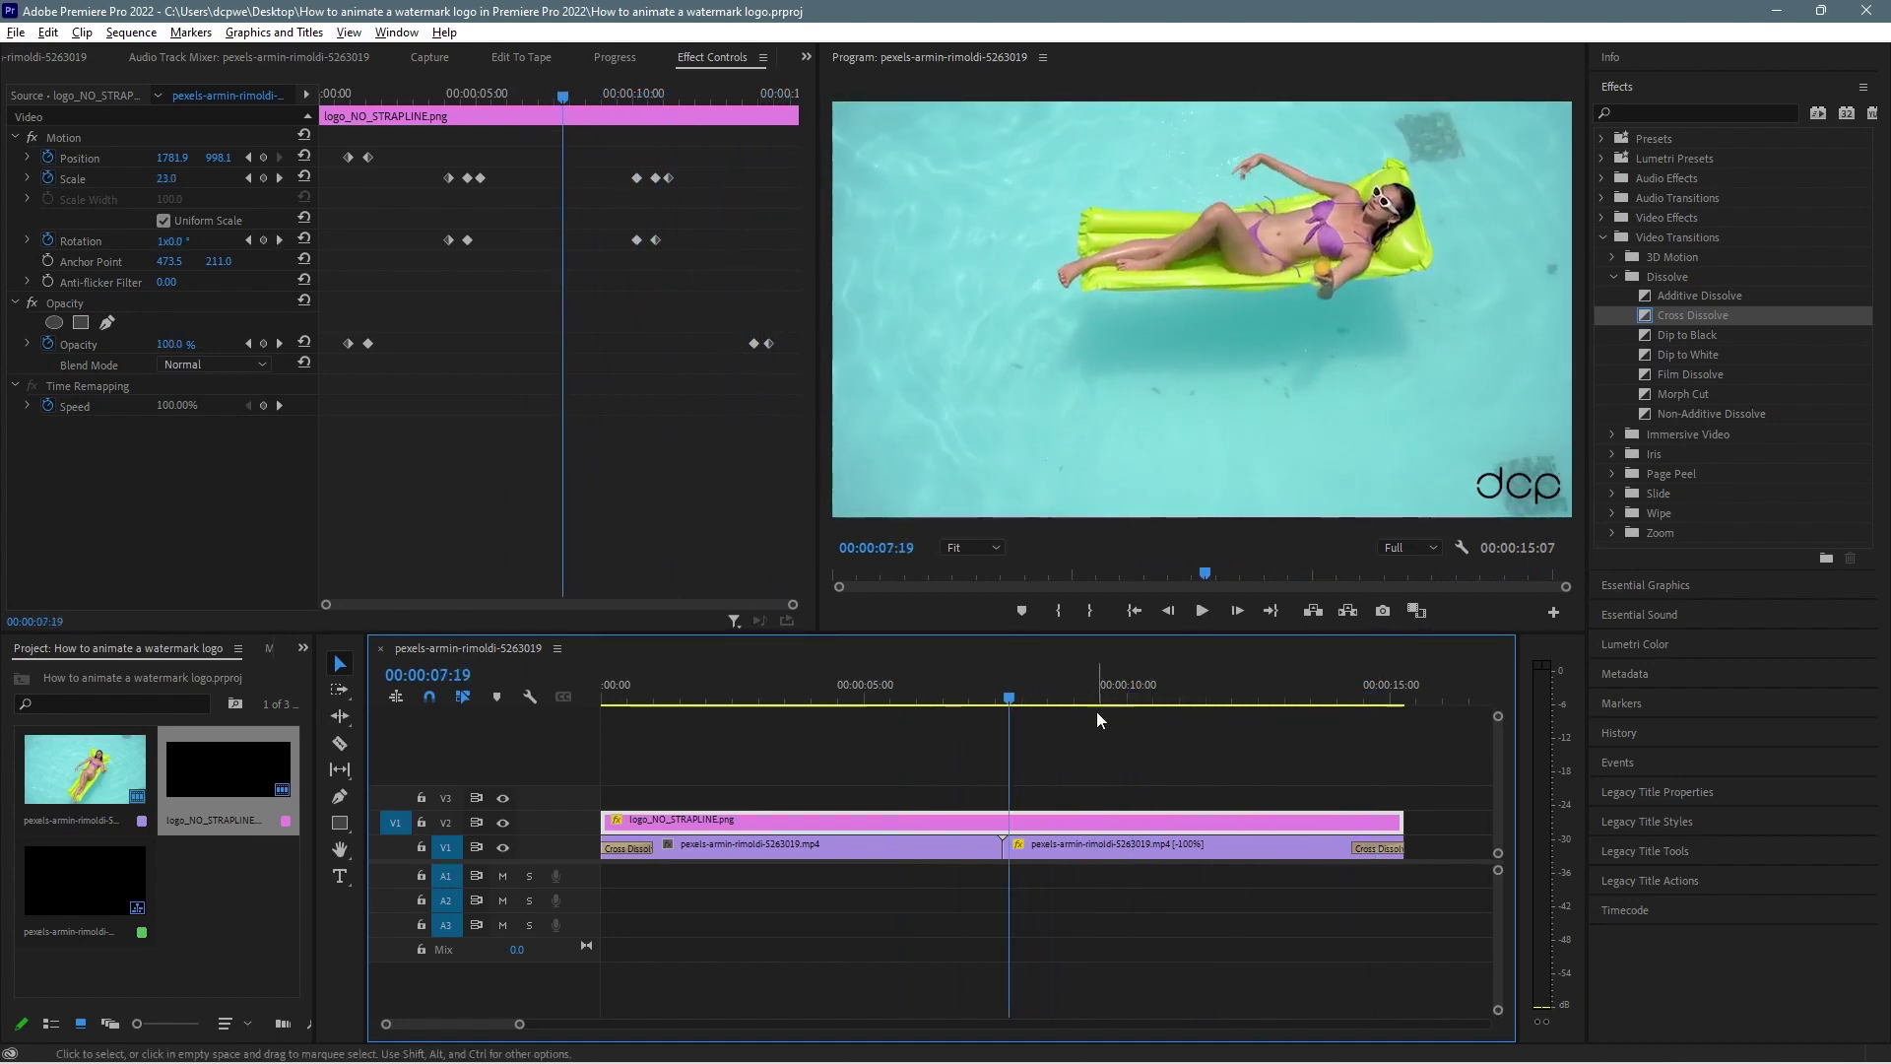
{"action": "left_click_drag", "start_coordinate": [1010, 700], "coordinate": [926, 838]}
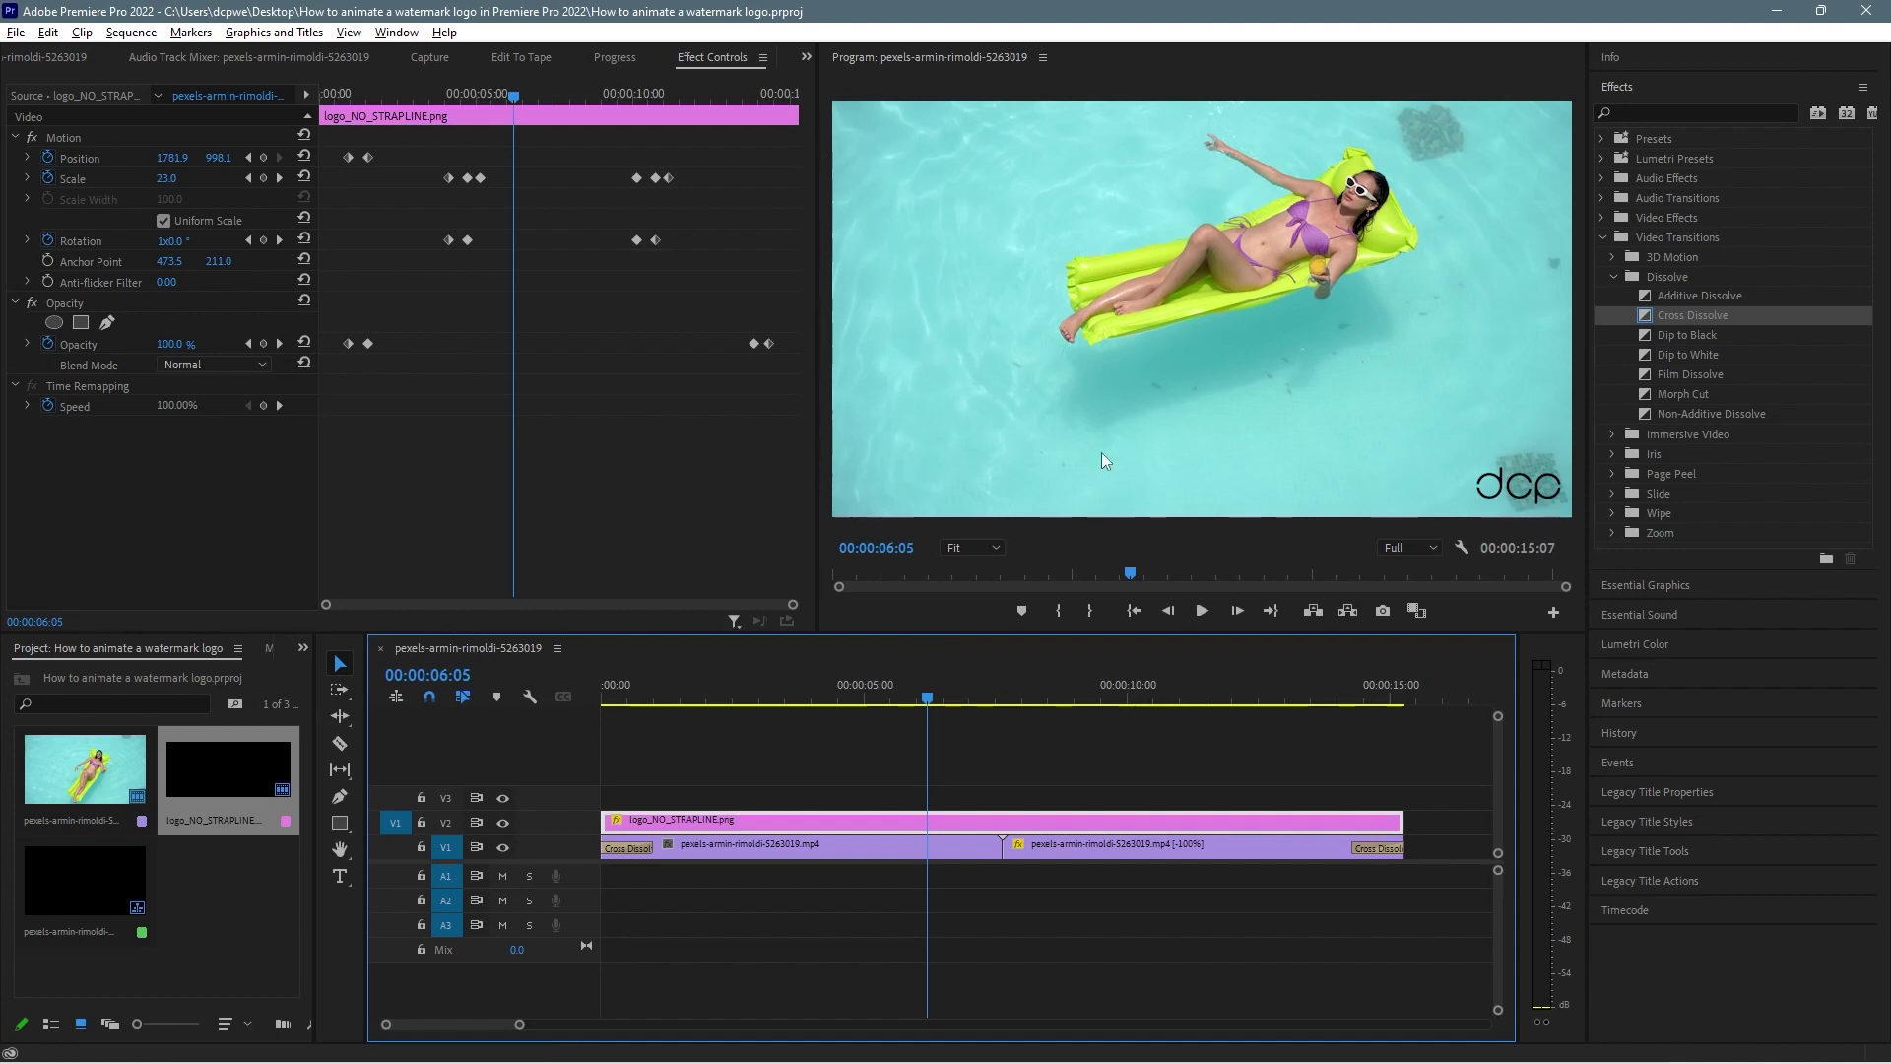
Return to the sequence start with no clip selected, save the project and minimize the editor
{"action": "left_click", "coordinate": [631, 705]}
{"action": "mouse_move", "coordinate": [632, 709]}
{"action": "left_mouse_down"}
{"action": "mouse_move", "coordinate": [615, 705]}
{"action": "mouse_move", "coordinate": [1381, 713]}
{"action": "mouse_move", "coordinate": [602, 725]}
{"action": "left_mouse_up"}
{"action": "left_click", "coordinate": [739, 727]}
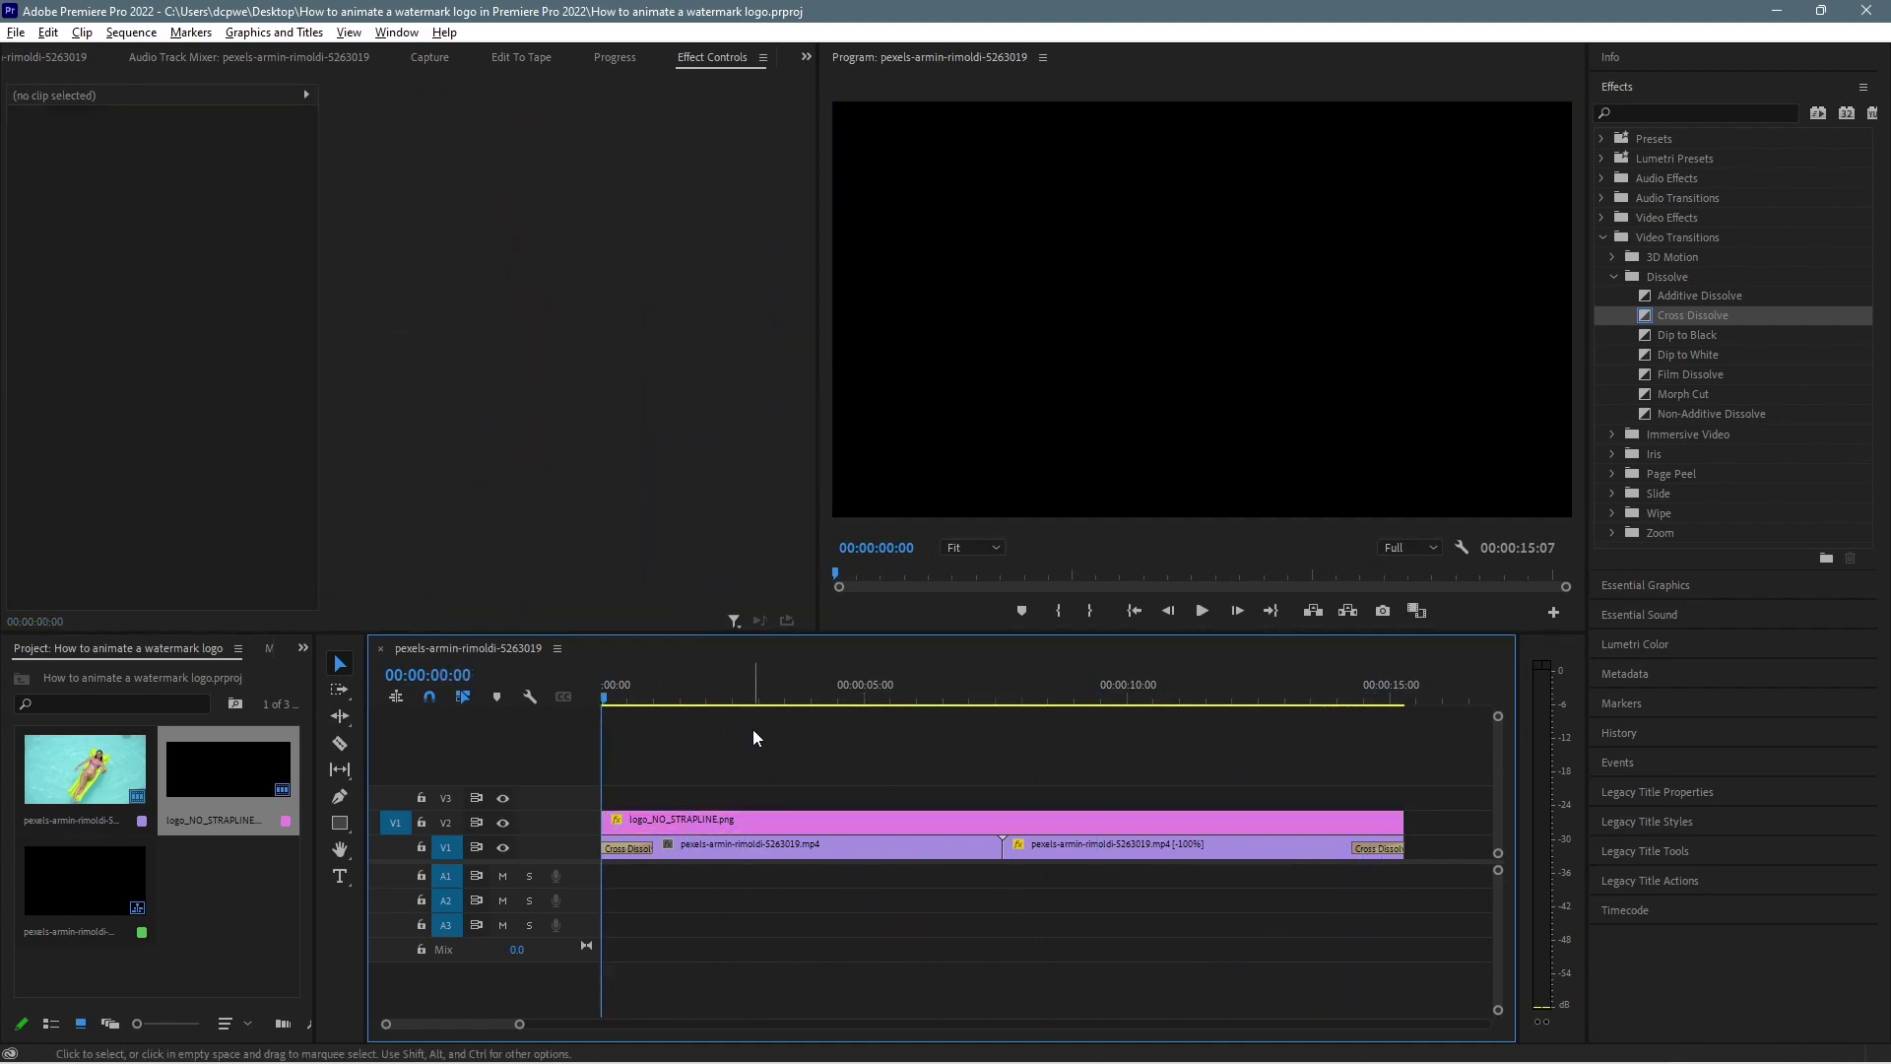
{"action": "key", "text": "ctrl+s"}
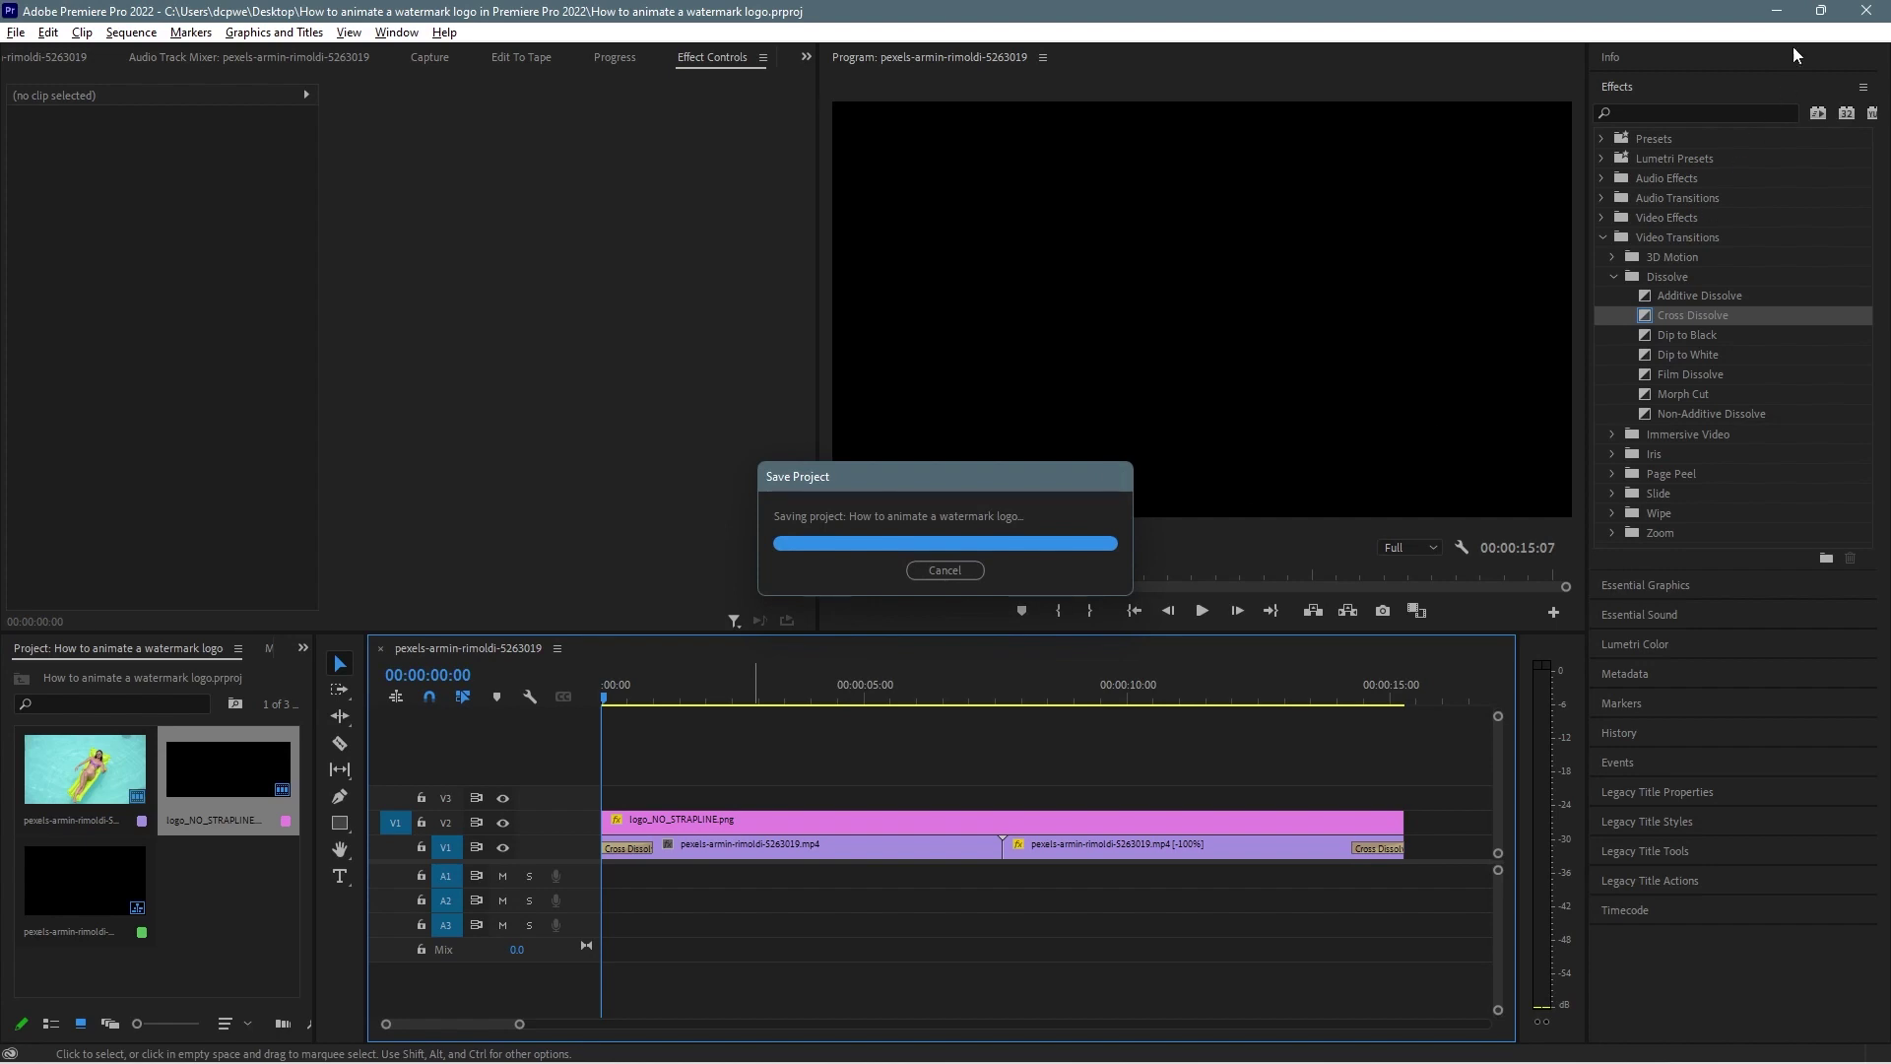
{"action": "left_click", "coordinate": [1778, 14]}
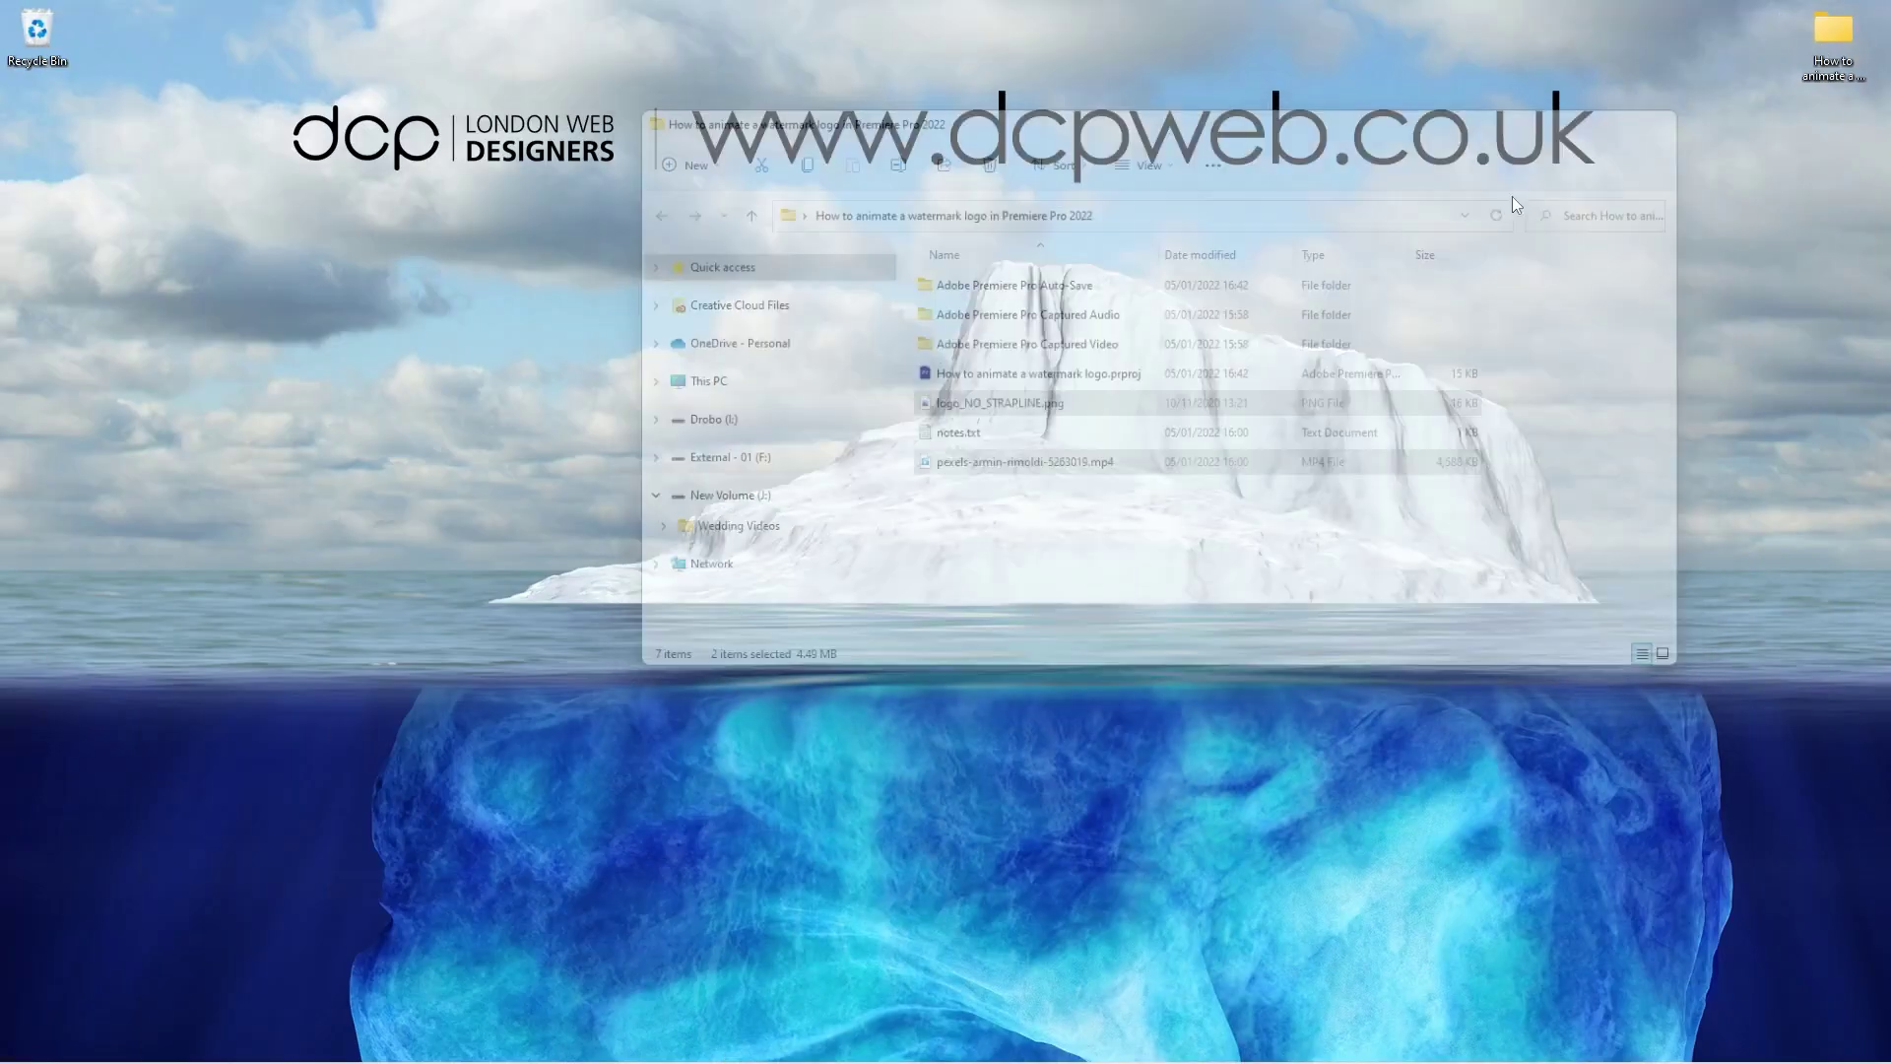